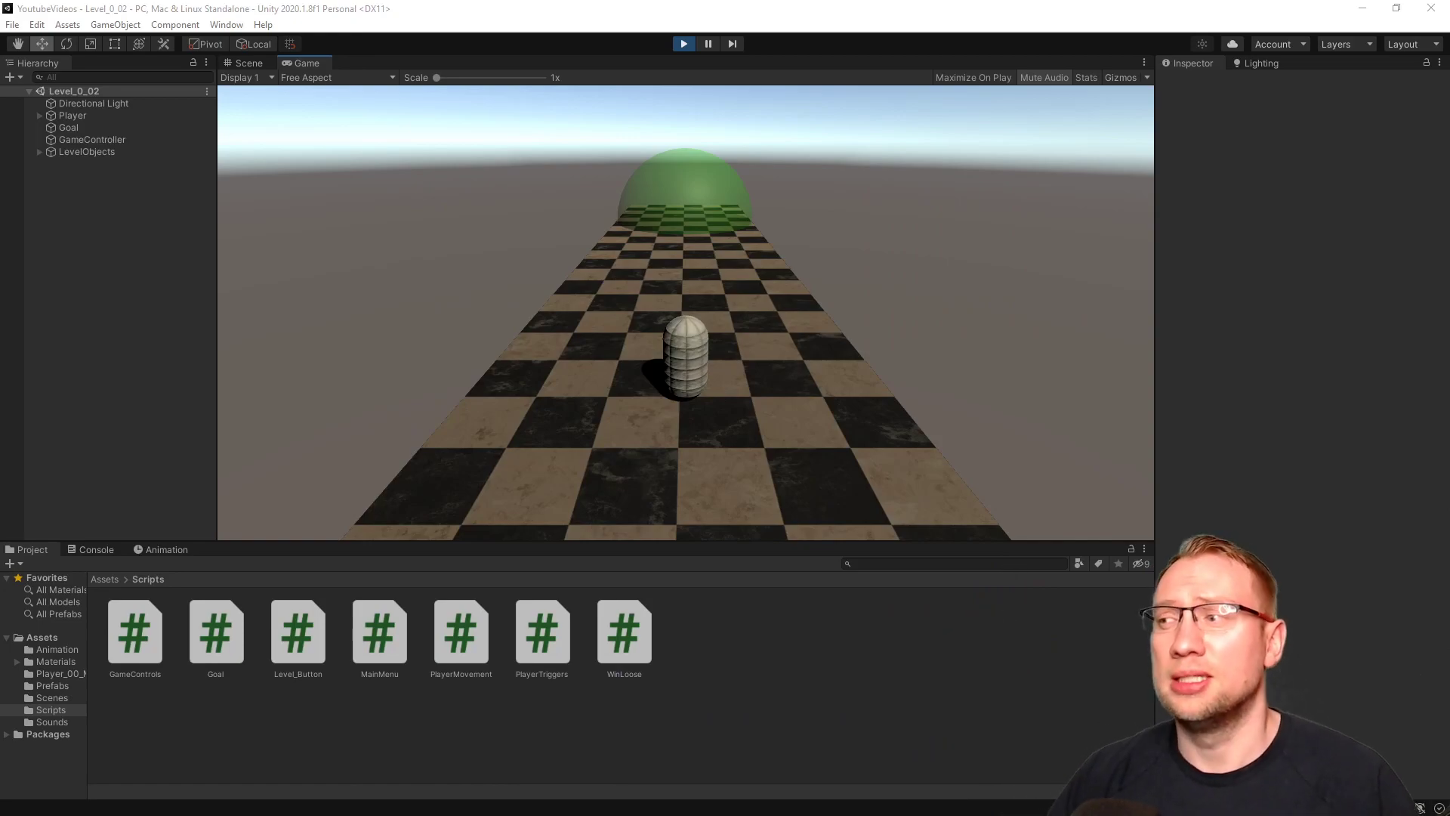
Play Level_0_02 in the Game view until the player reaches the goal and Level_0_03 loads.
left_click(671, 337)
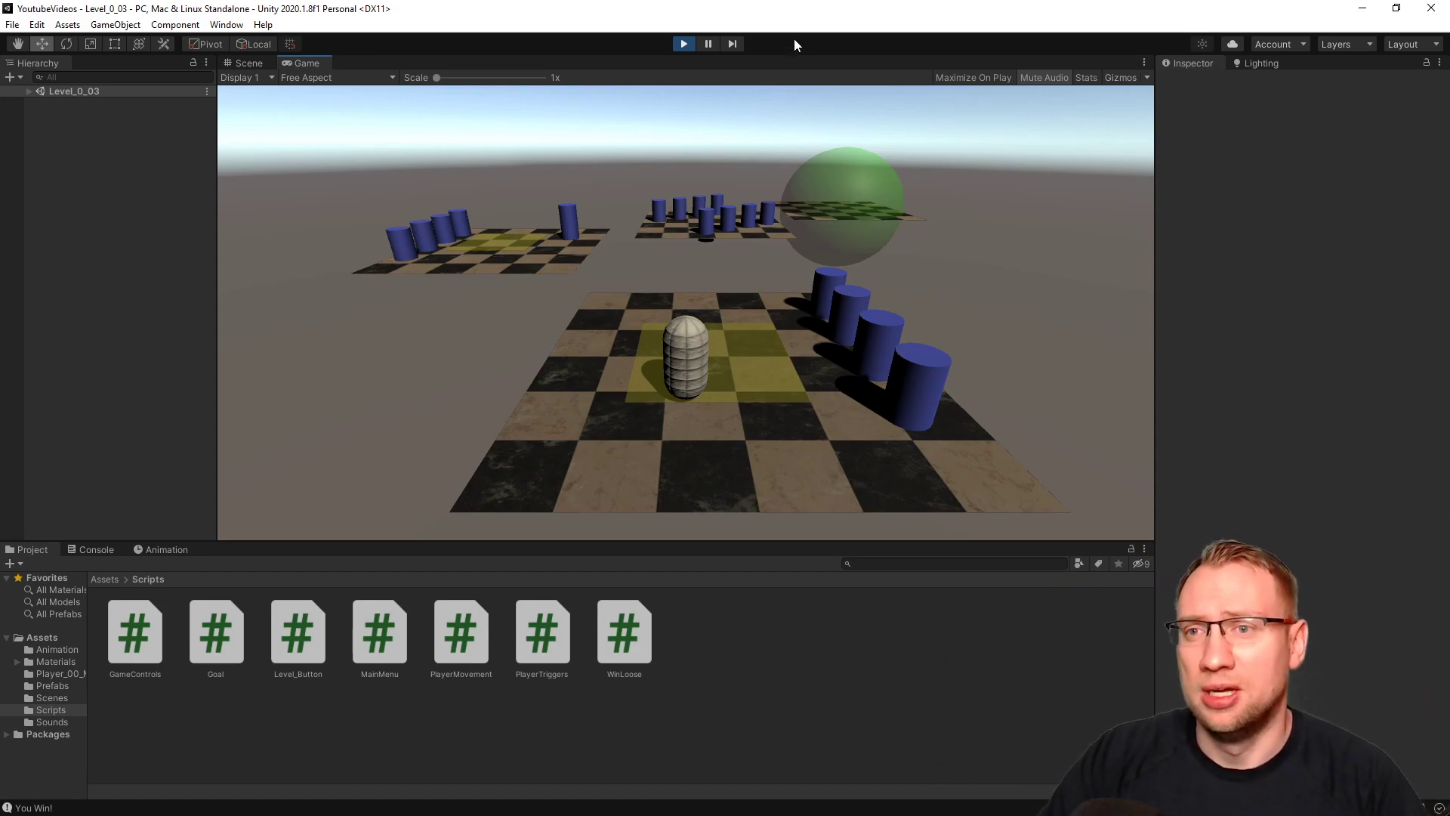
Exit Play mode and open the GameController prefab in Prefab Mode from the Scene view.
left_click(682, 43)
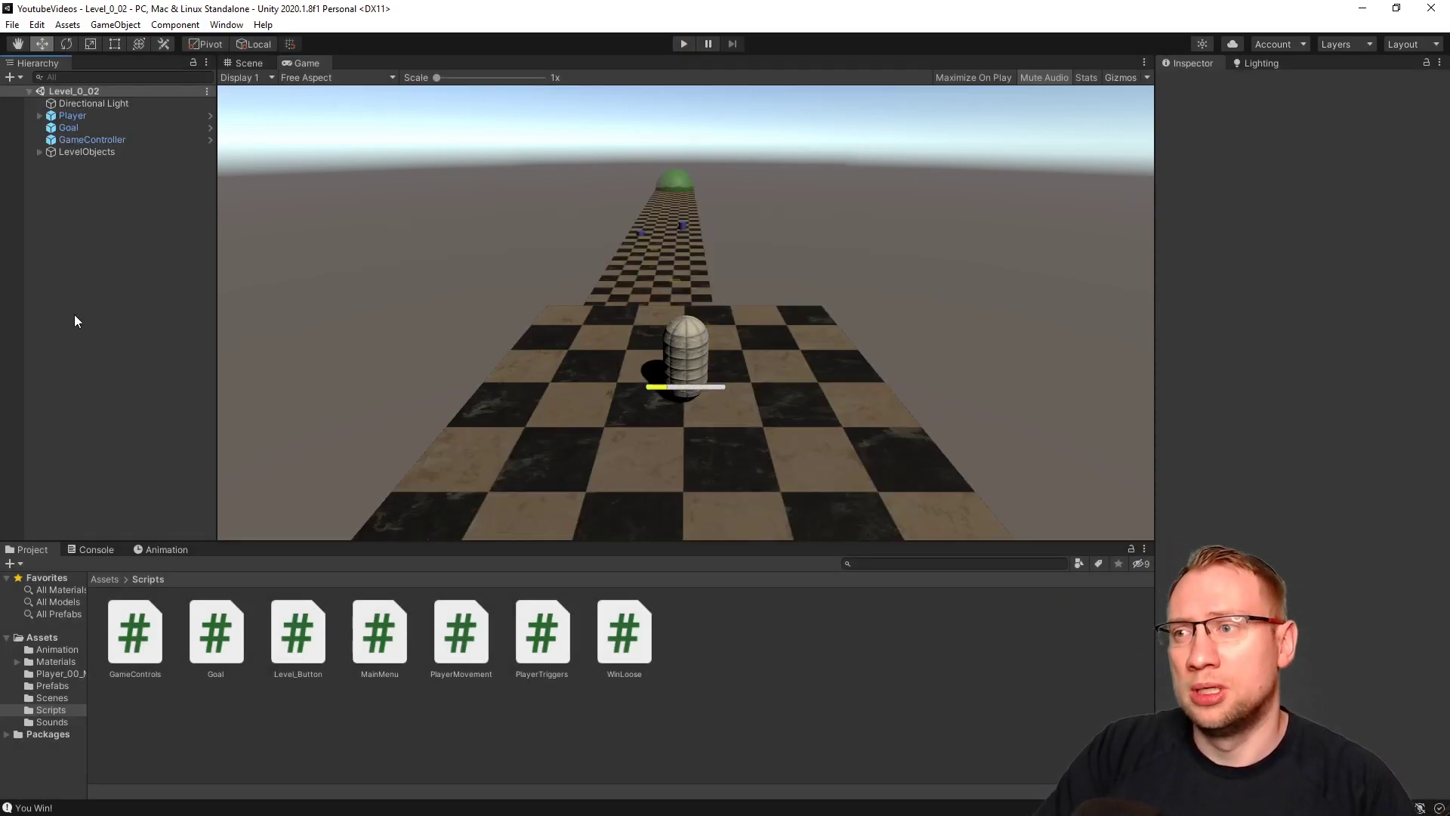
left_click(92, 140)
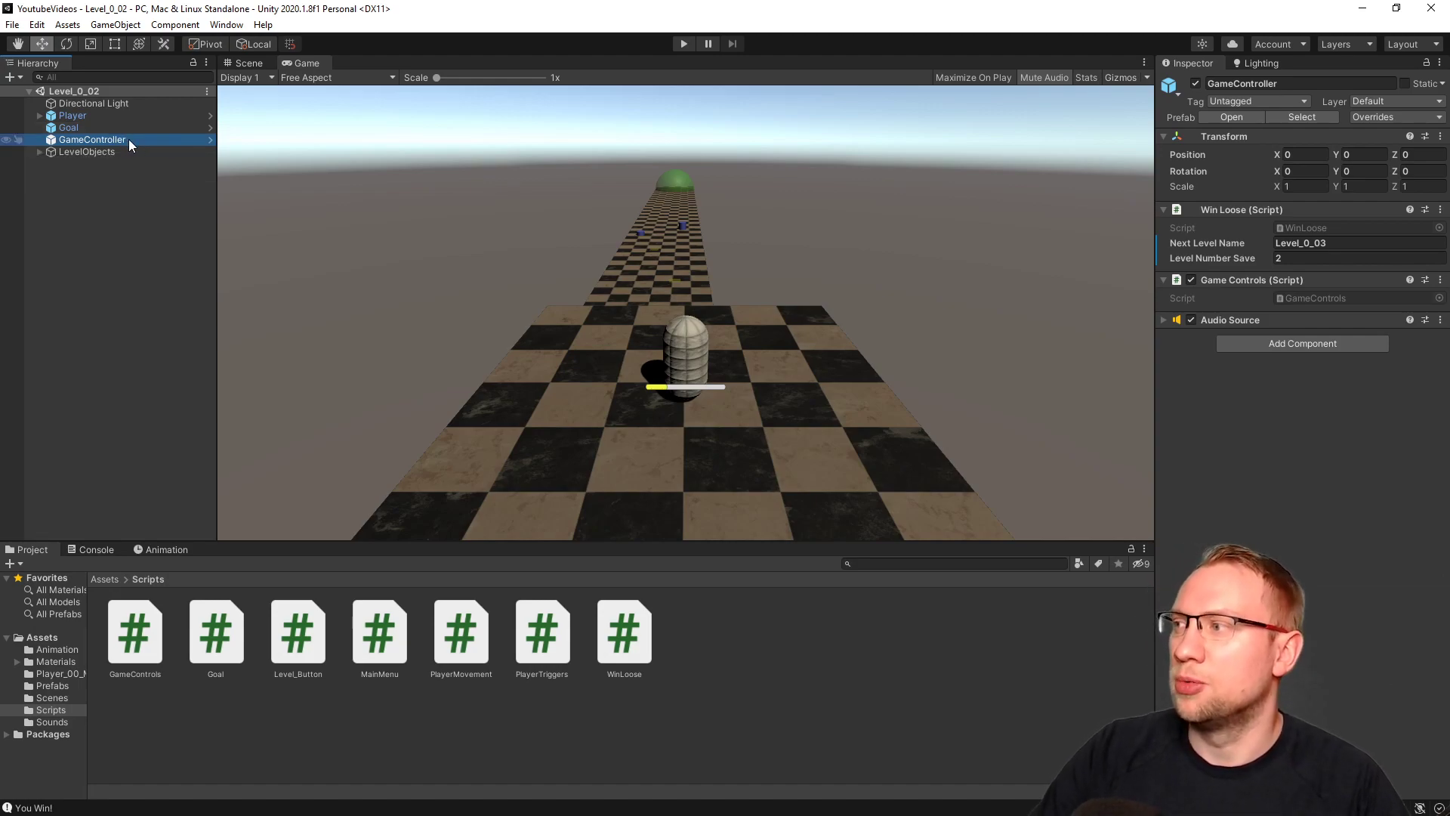
key("alt")
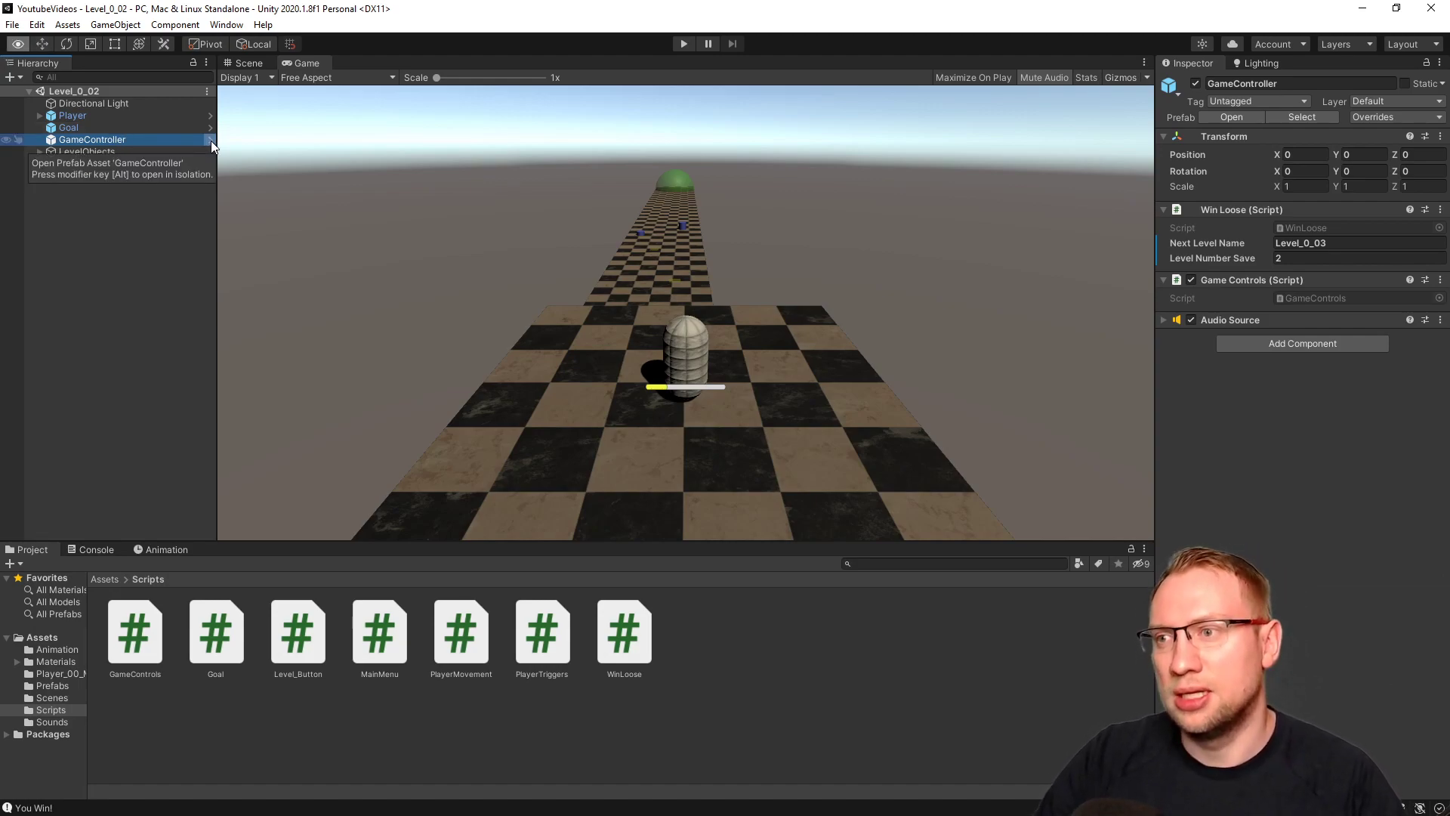
left_click(211, 140, "alt")
left_click(7, 95)
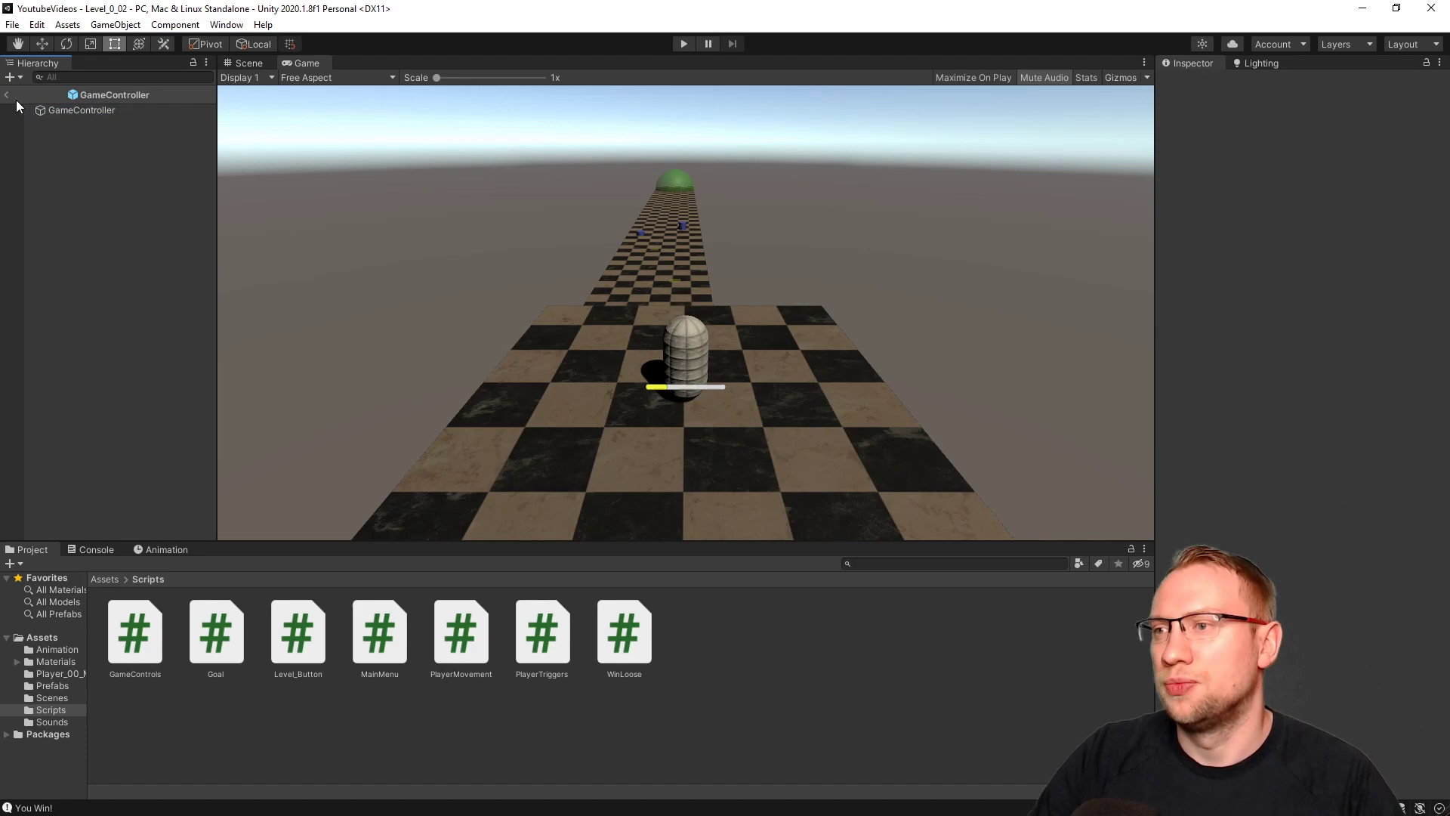
key("w")
left_click(210, 144)
left_click(210, 144)
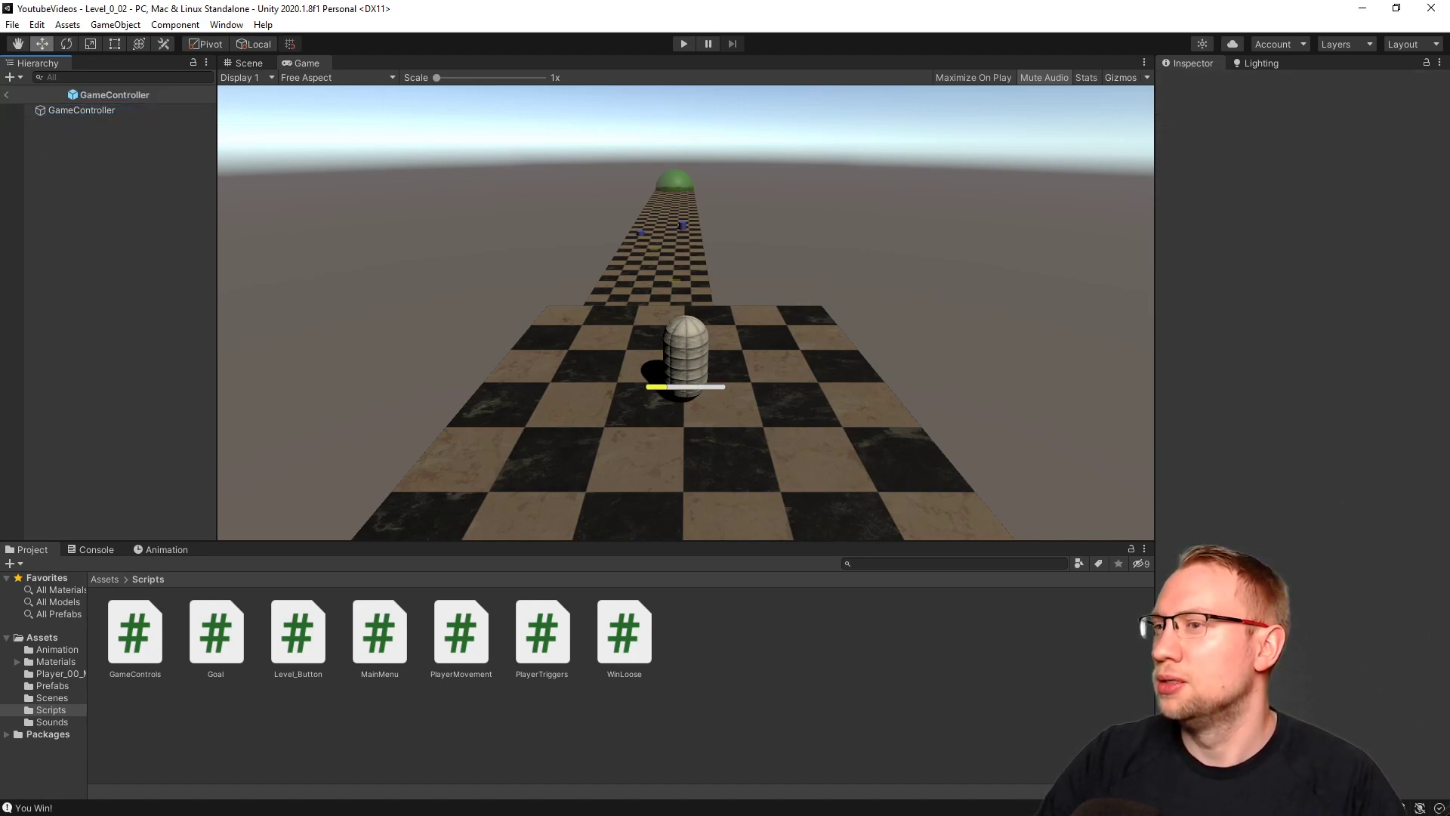
left_click(9, 96)
left_click(251, 64)
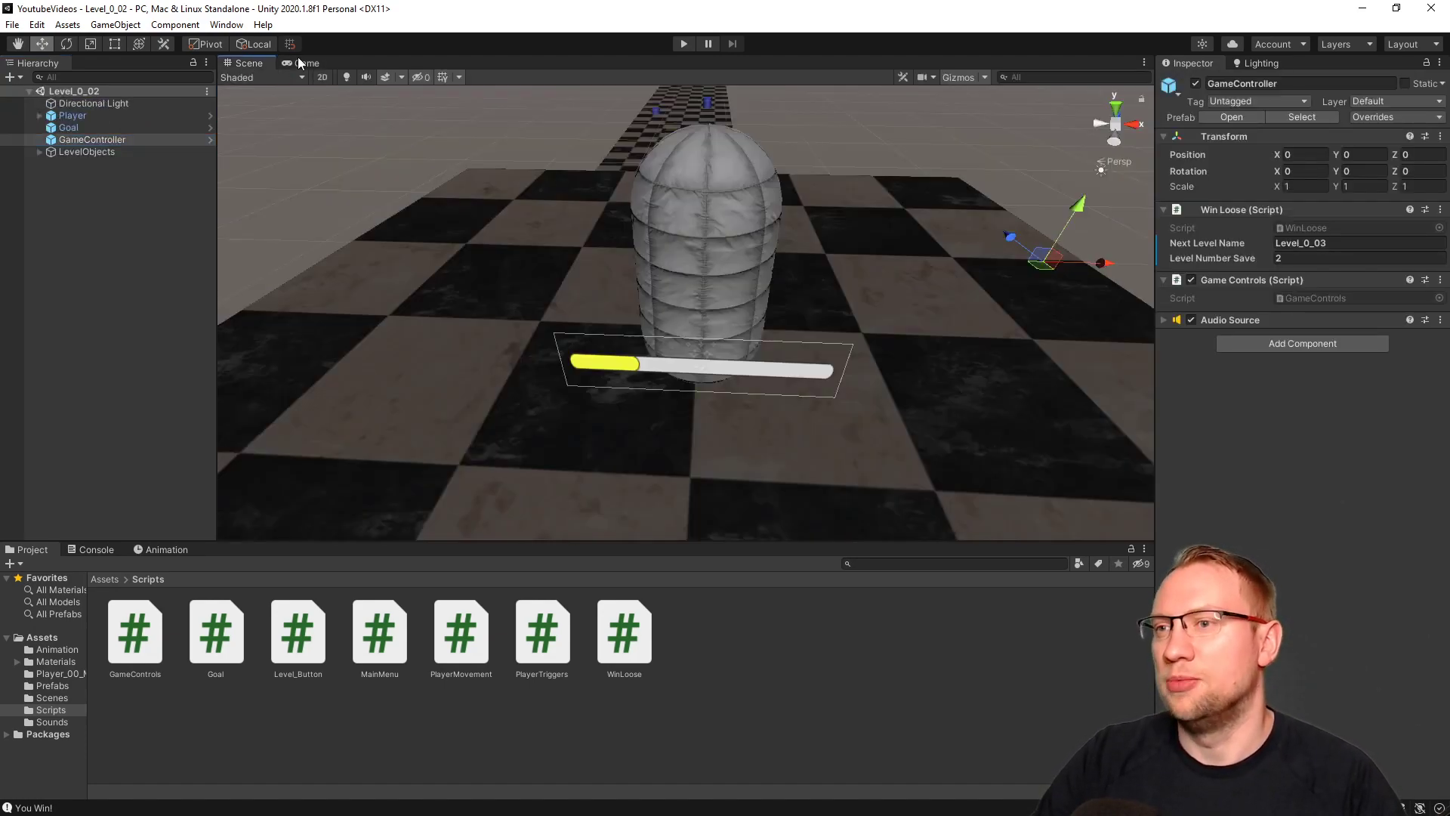
left_click(209, 140)
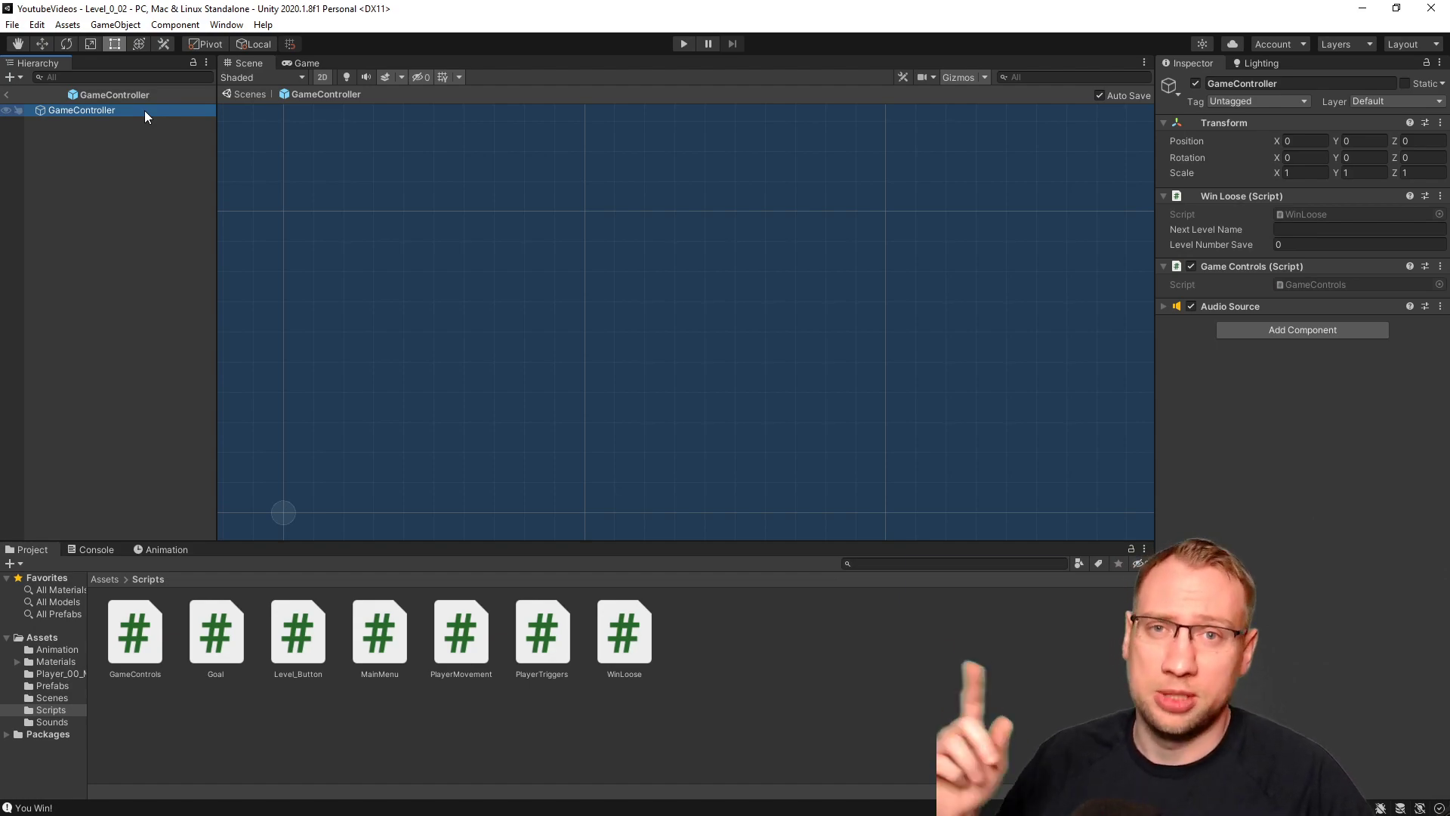
Add a UI Panel, with its Canvas, as a child of GameController.
right_click(146, 115)
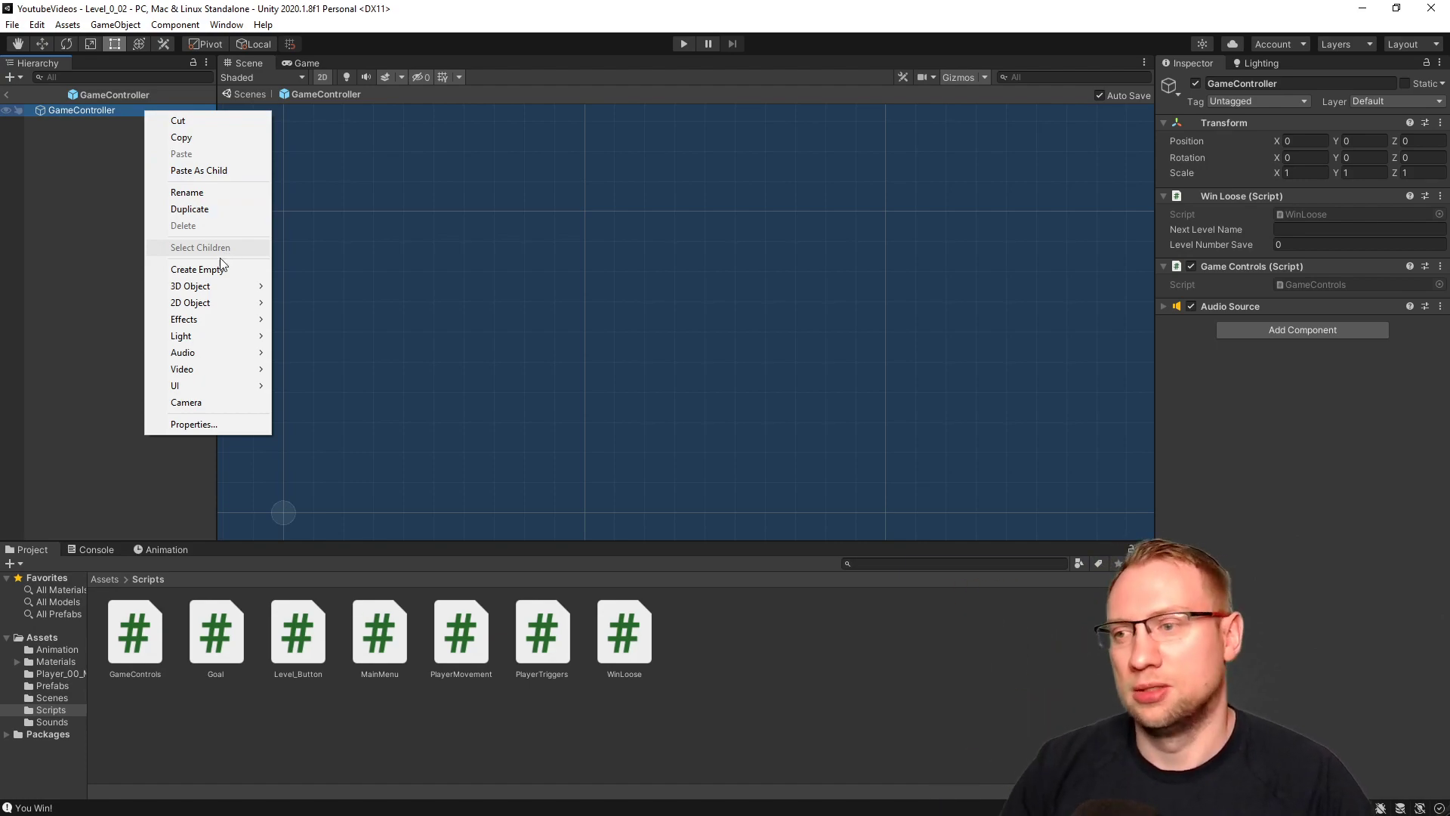
mouse_move(185, 383)
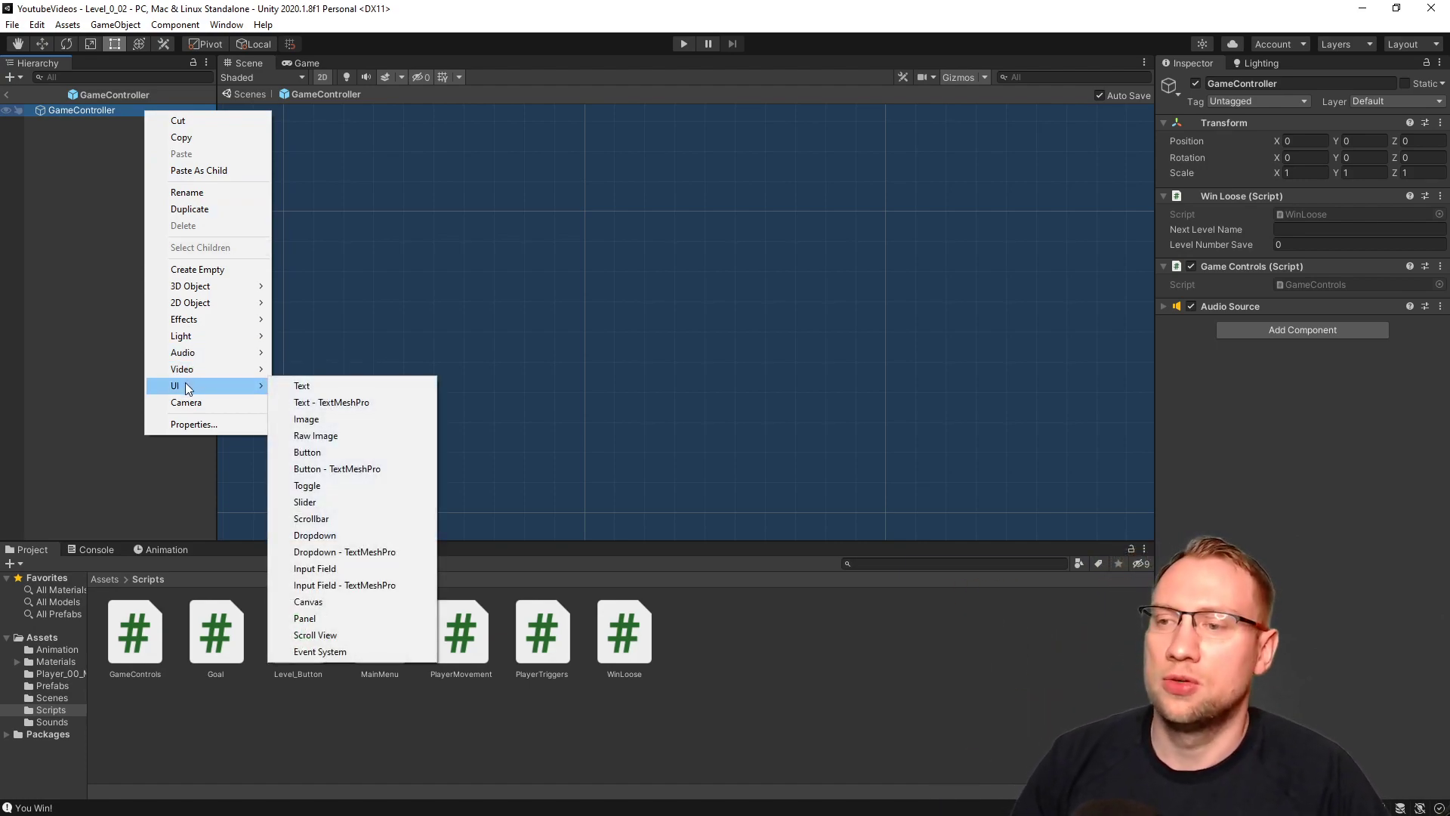
left_click(326, 619)
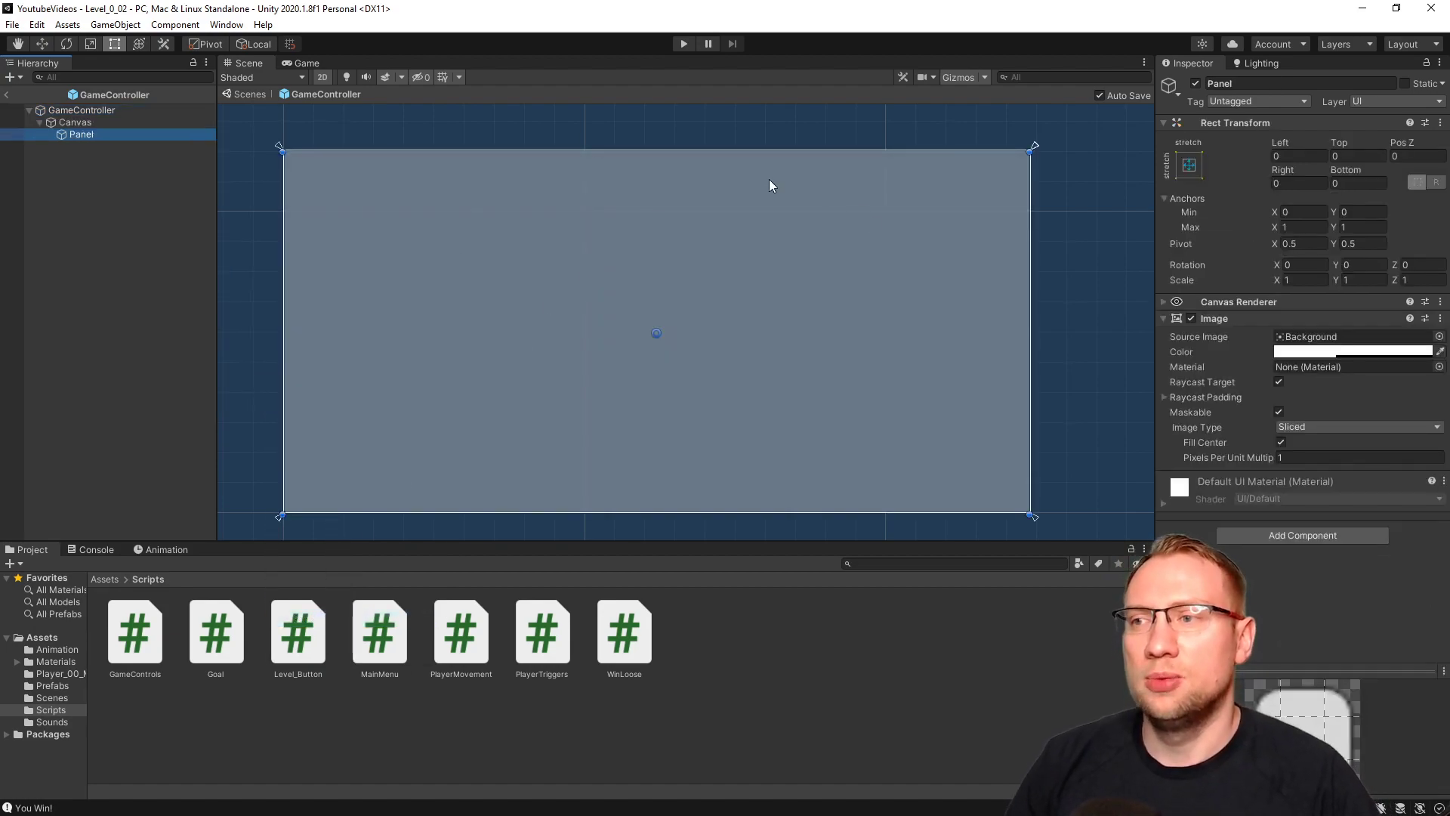
Set the Canvas scaler to Scale With Screen Size with a 1920 reference width.
left_click(85, 122)
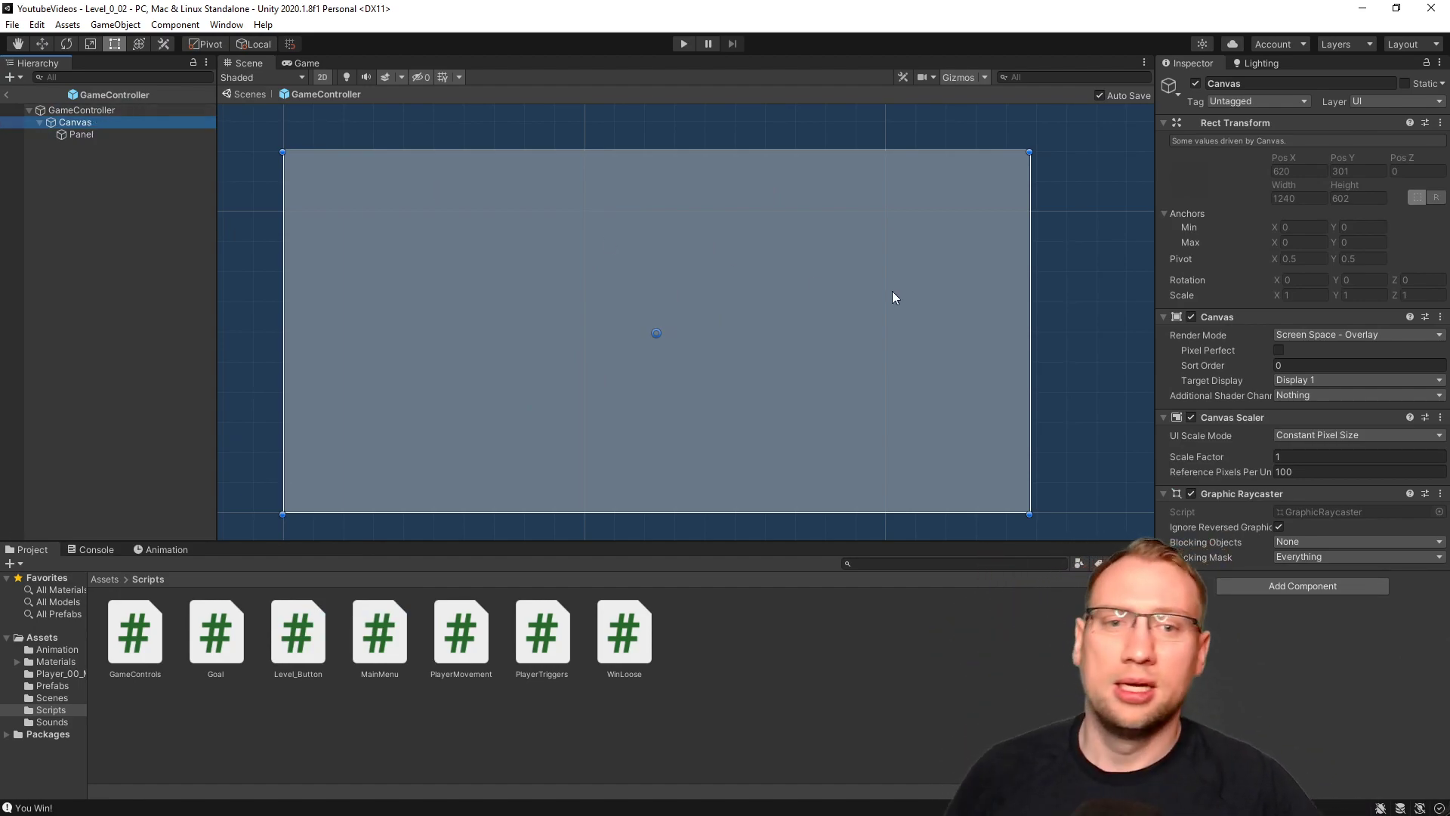
left_click(1334, 436)
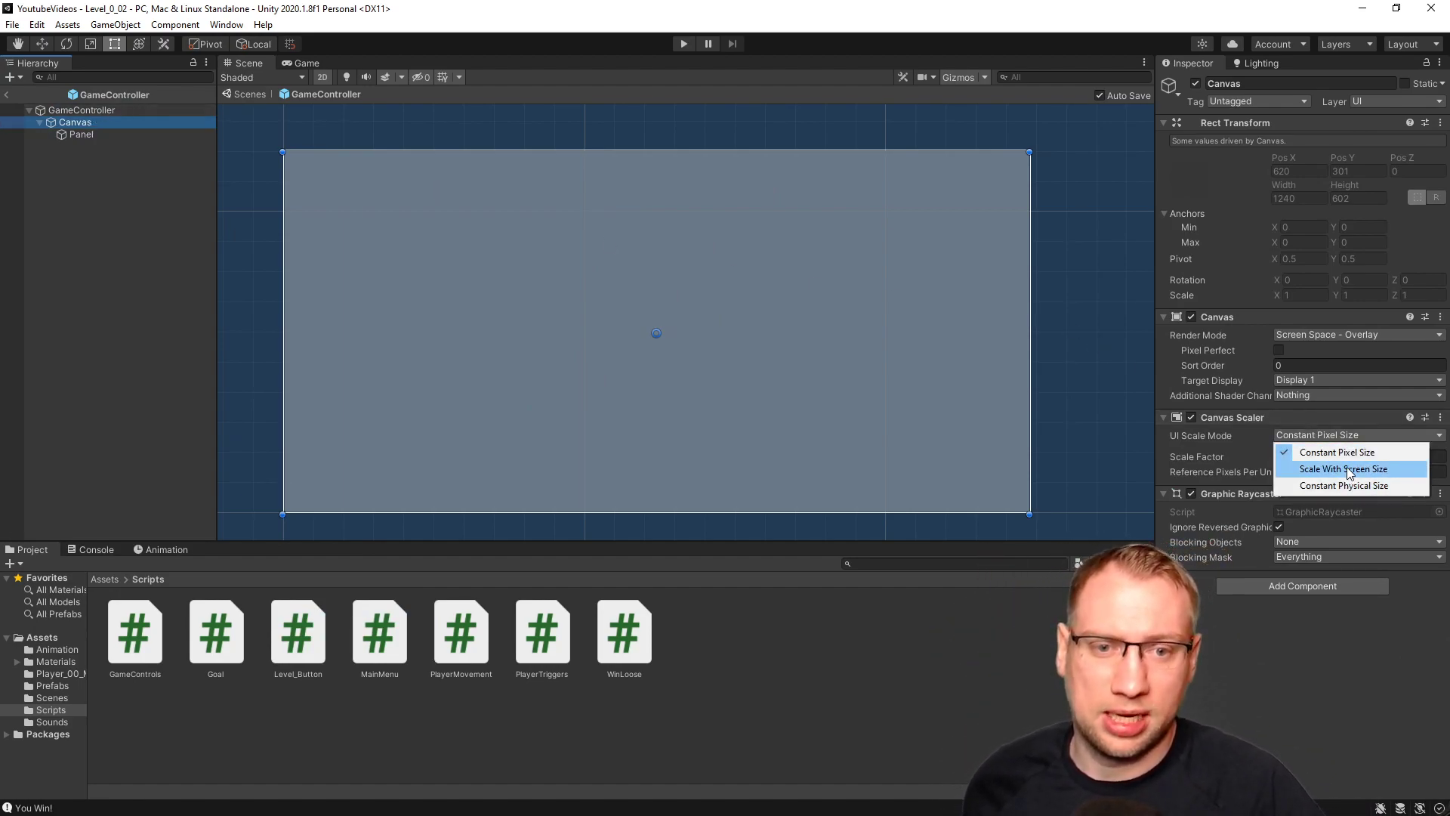
left_click(1348, 469)
left_click(1309, 456)
type("1920")
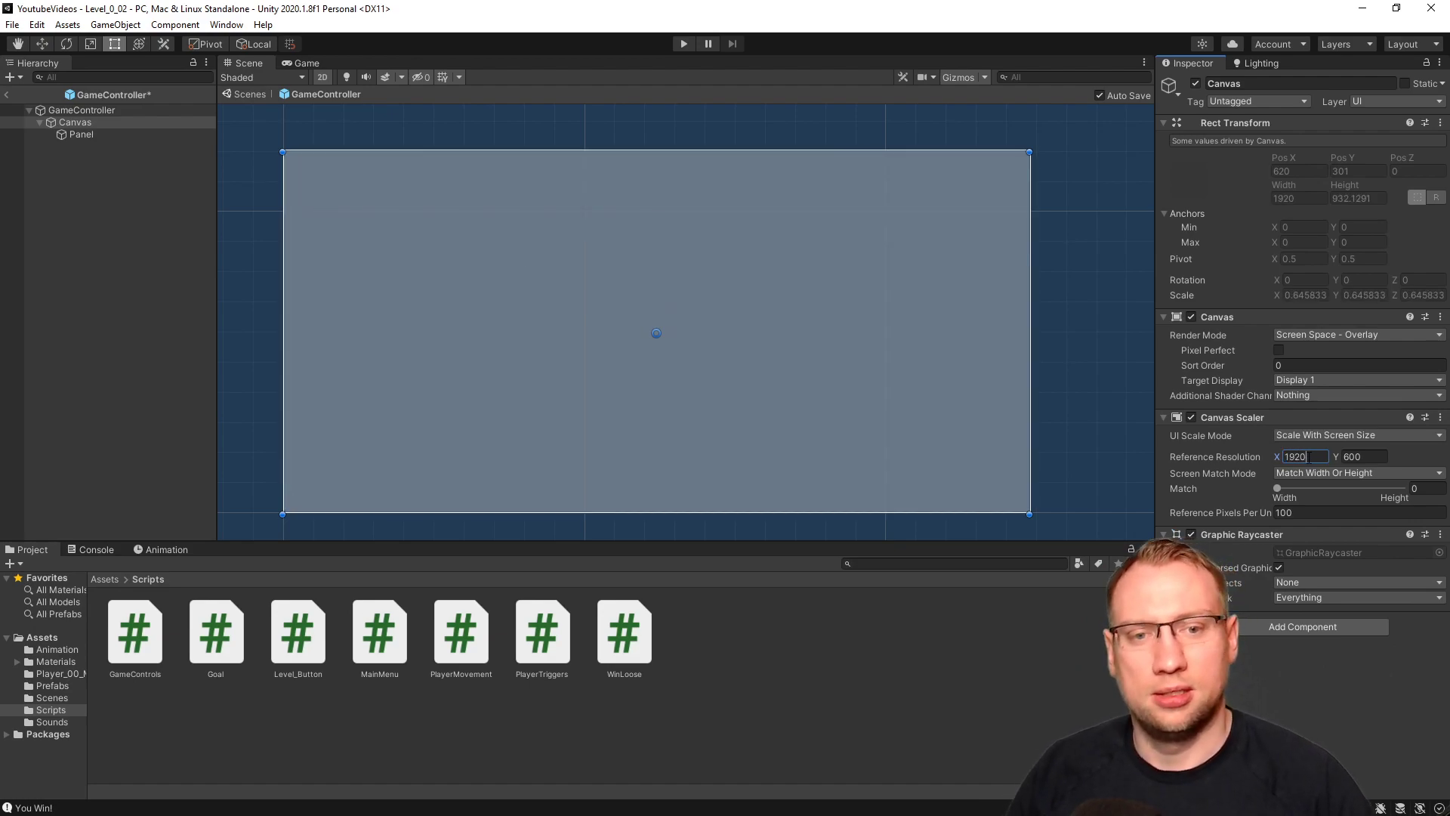
key("Tab")
Finish the 1080 reference height and rename the canvas to LevelEnd.
type("10")
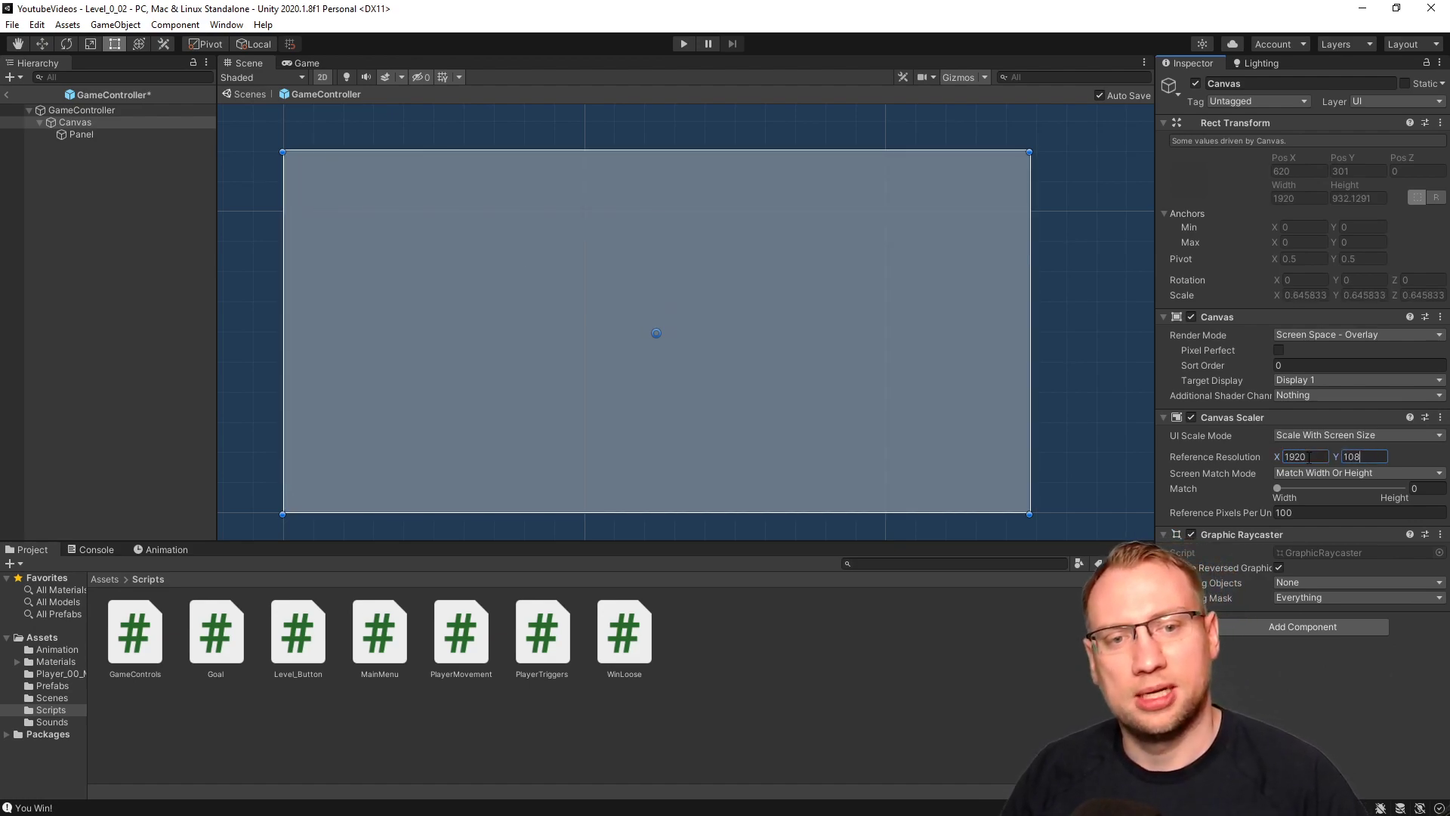
left_click(75, 136)
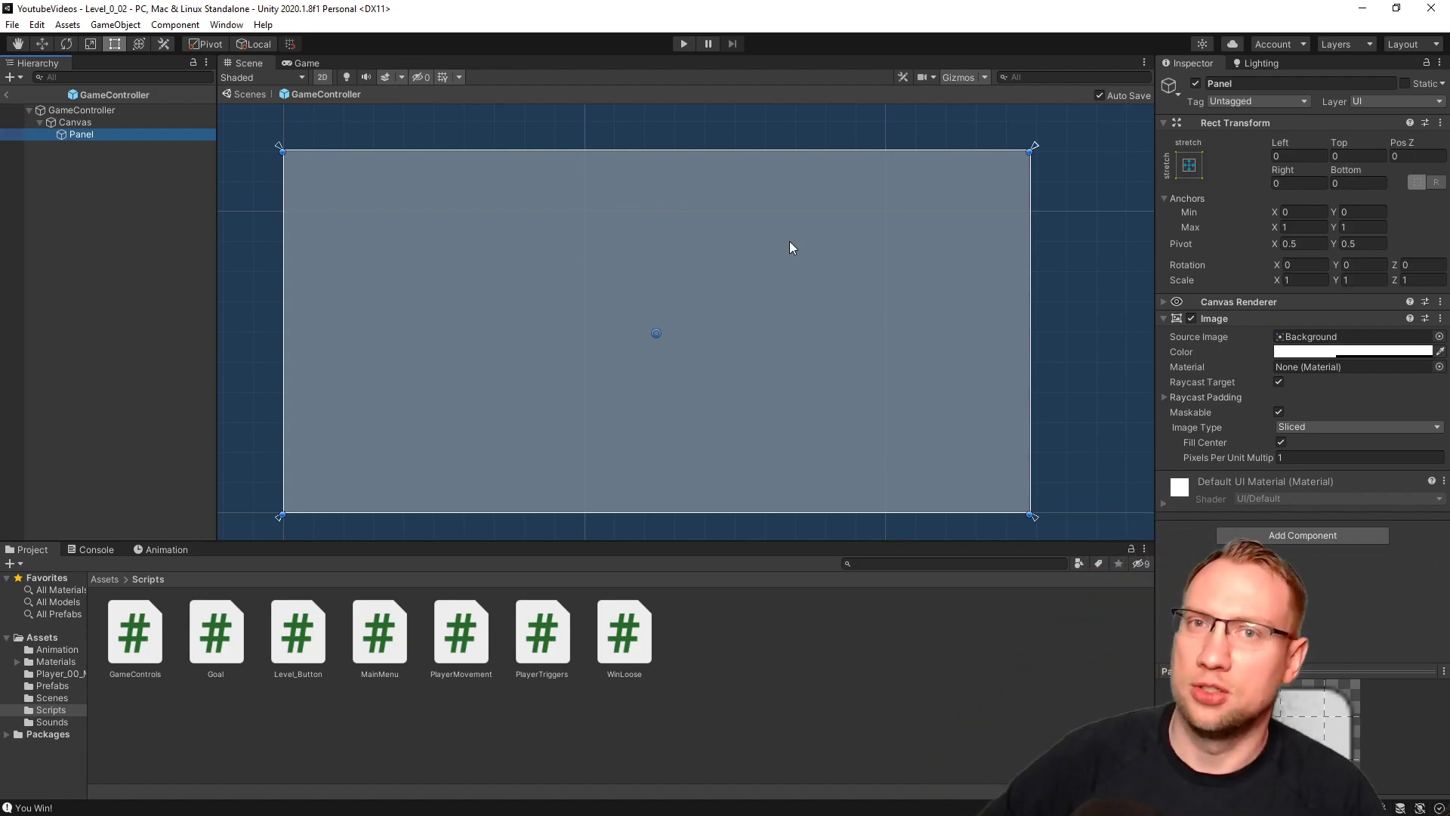
left_click(83, 124)
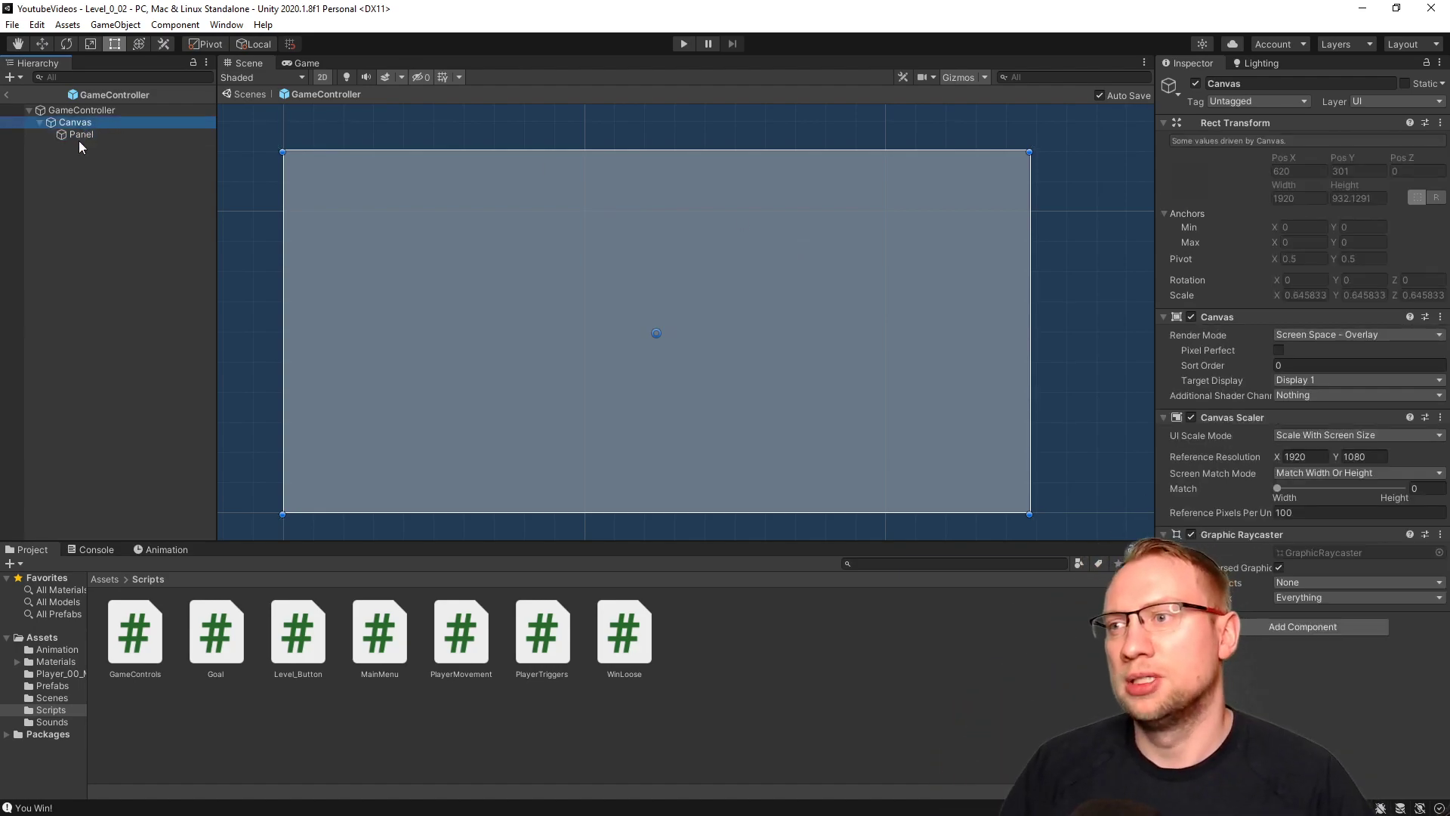
left_click(76, 122)
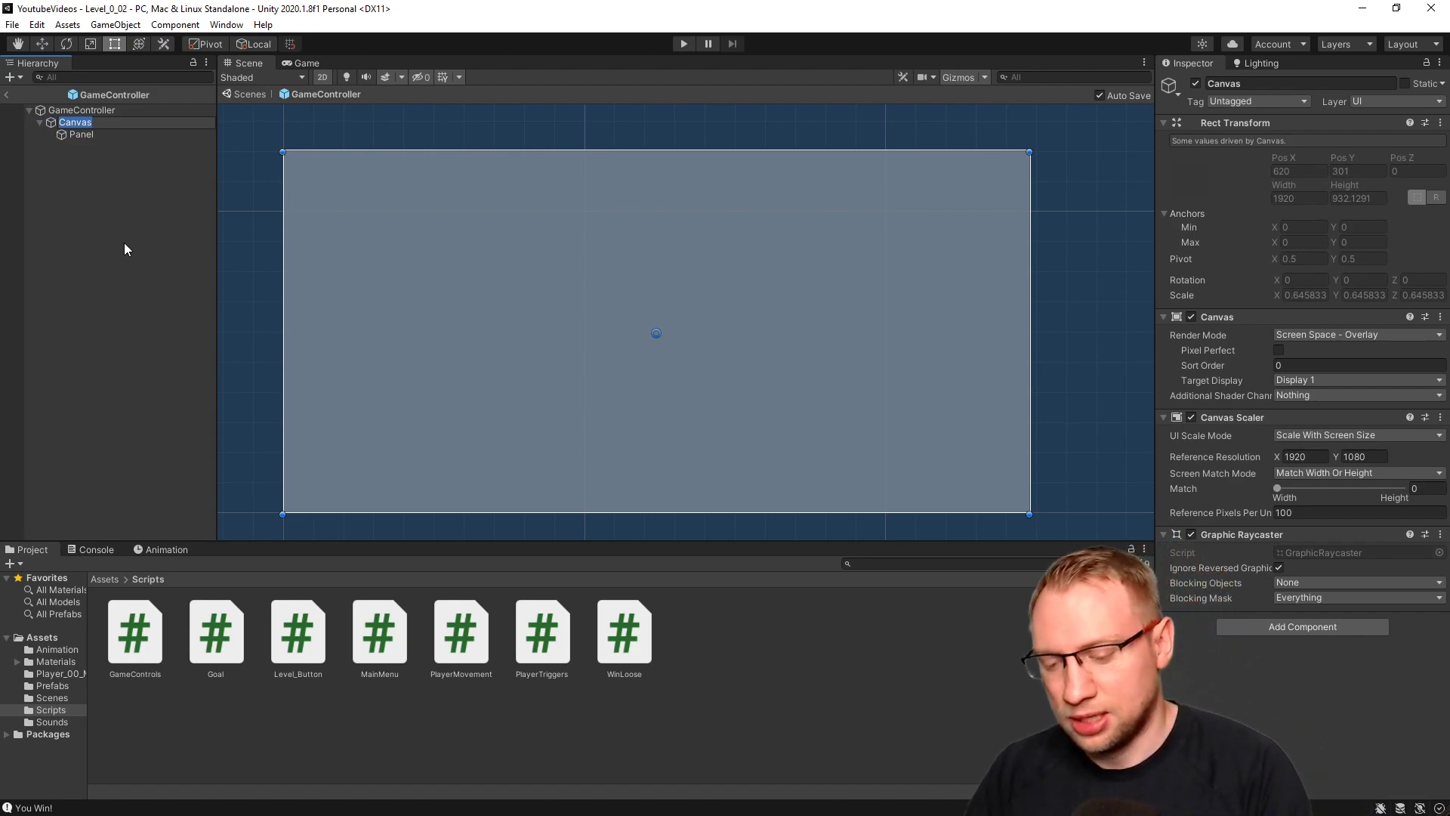
type("L")
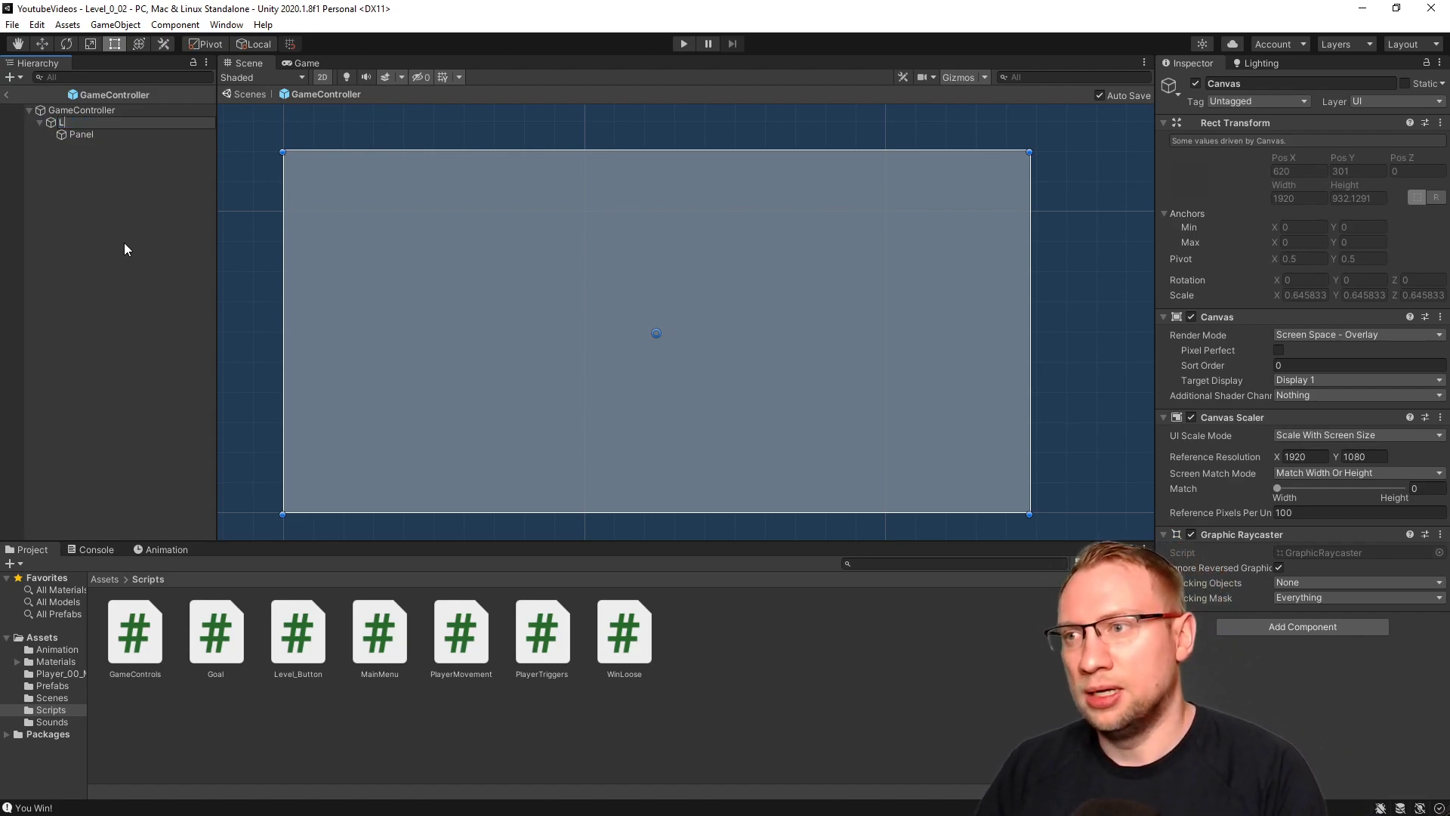
type("evelEnd")
key("Return")
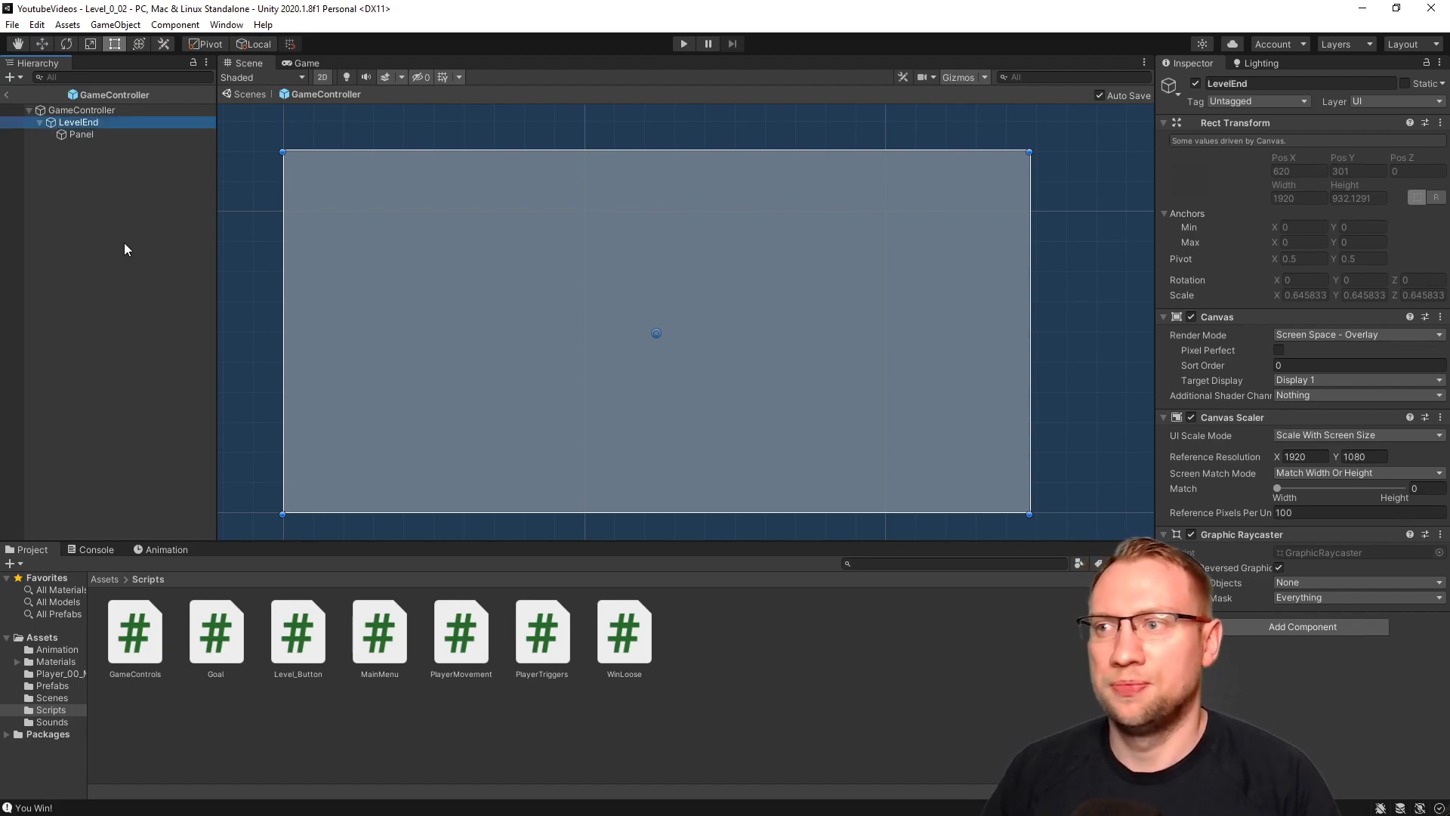
Tint the Panel's Image color pale green (D3FFD3).
left_click(80, 134)
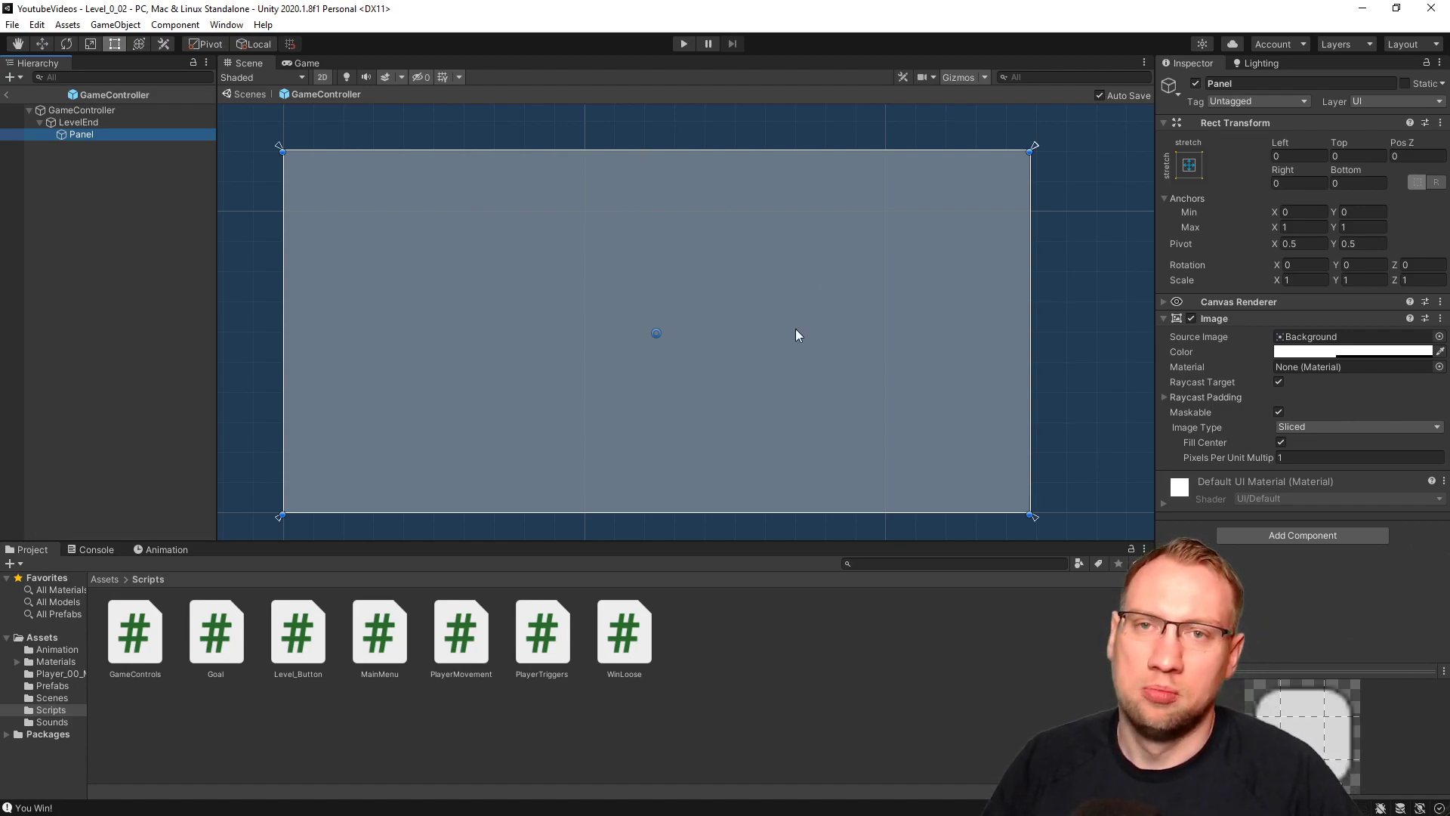
left_click(1328, 352)
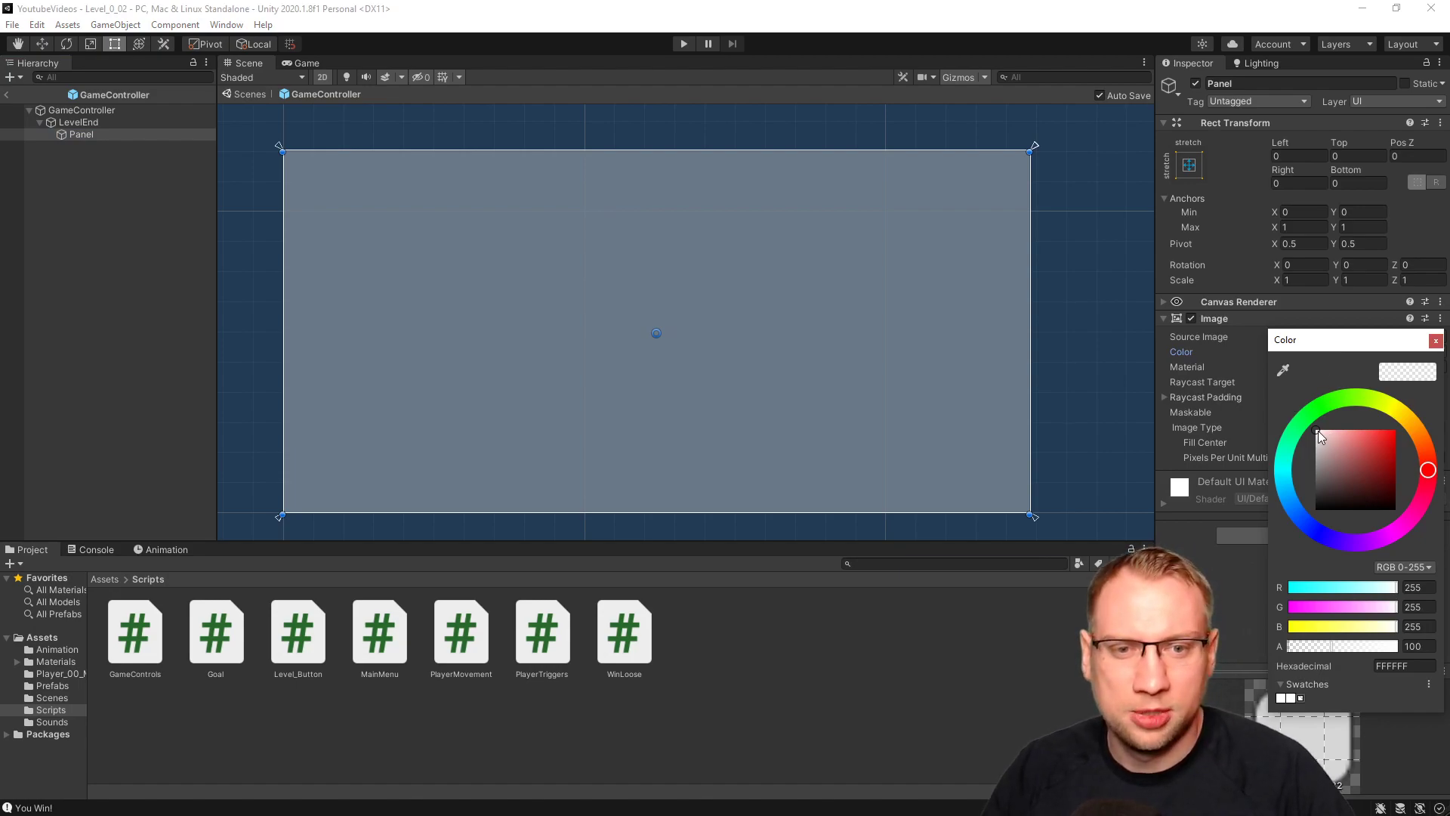
left_click(1318, 408)
left_click_drag(1324, 429, 1330, 429)
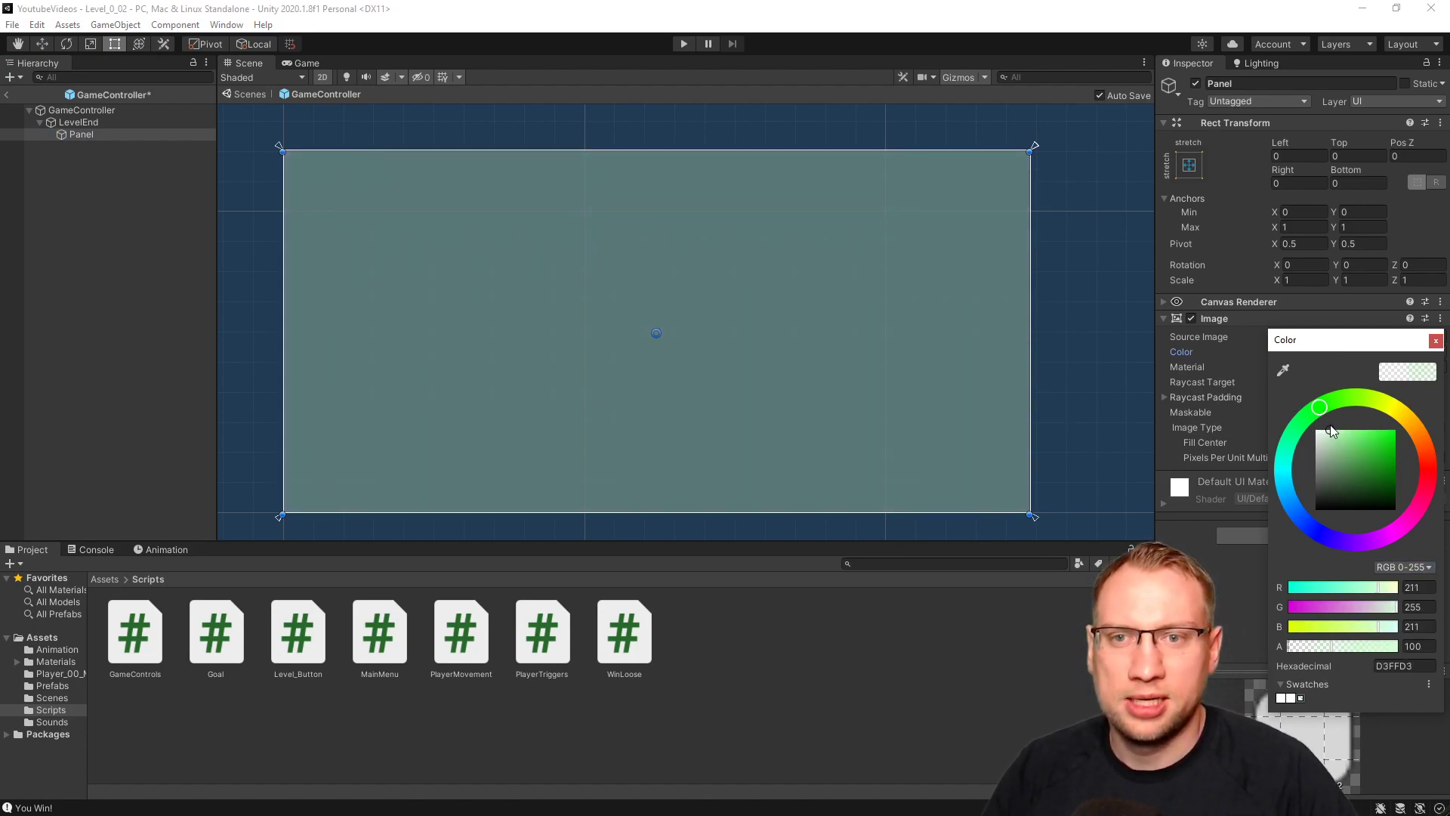
left_click(1435, 341)
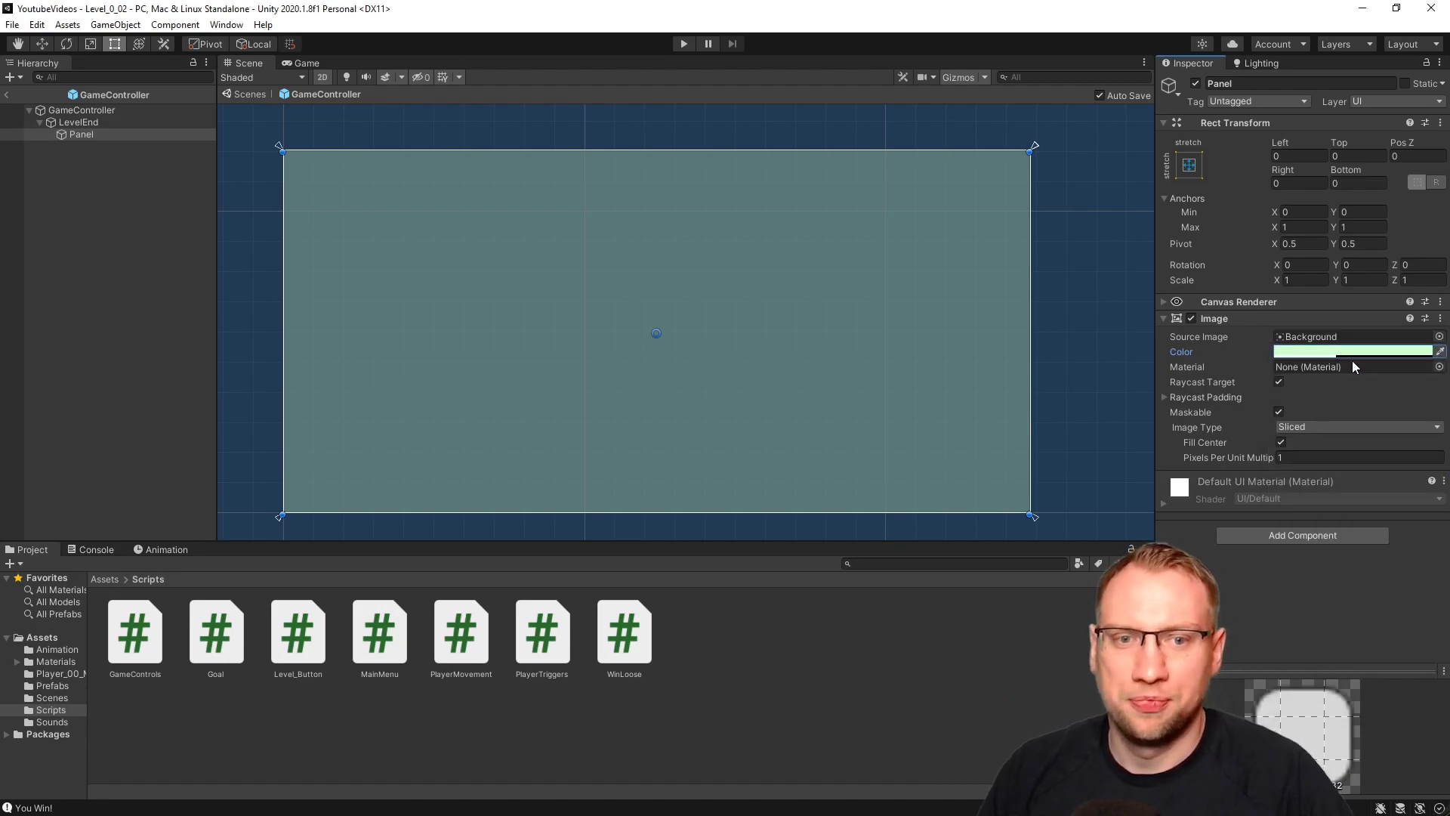
Add a UI Button inside the LevelEnd Panel.
right_click(98, 133)
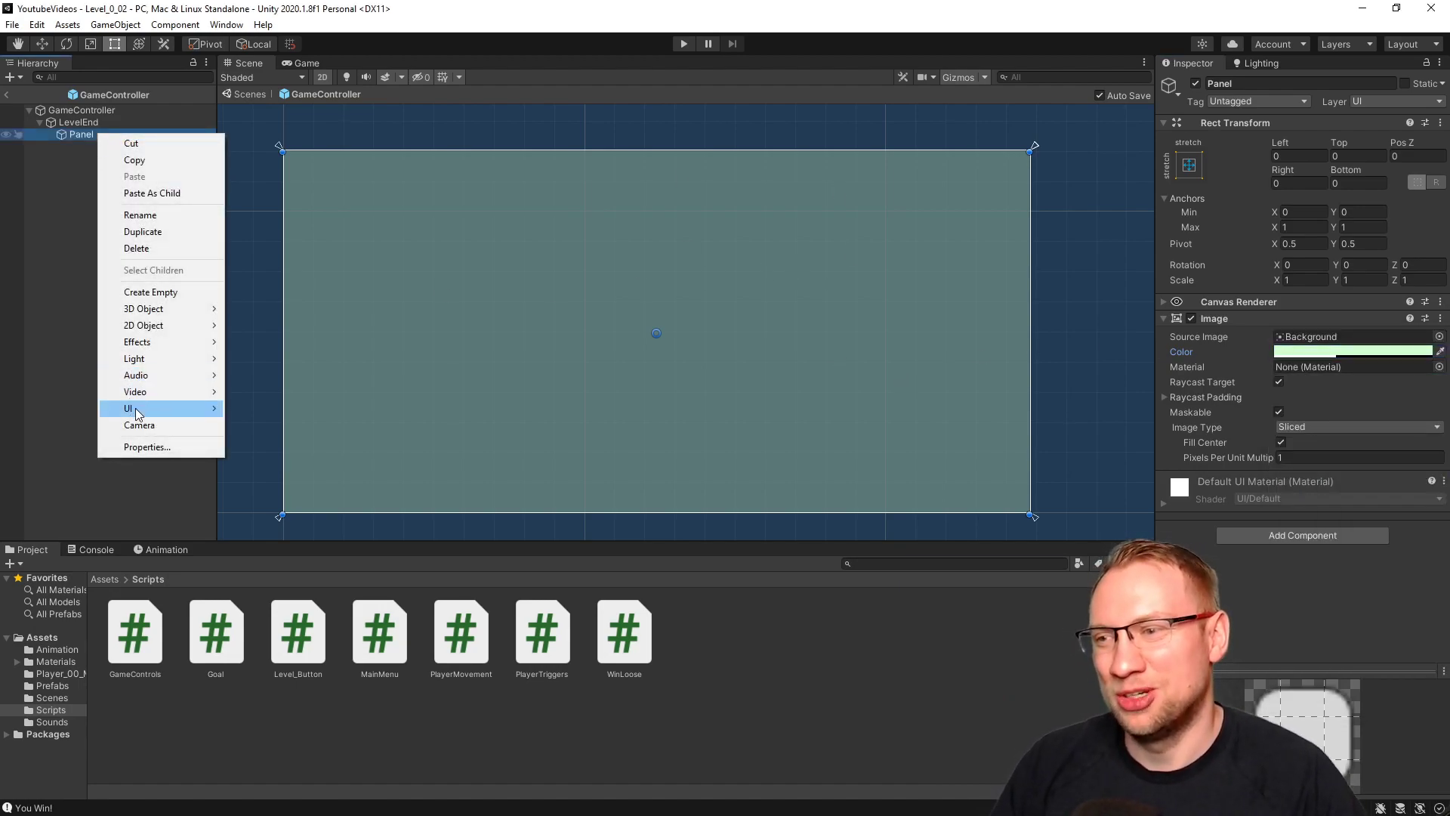
mouse_move(137, 410)
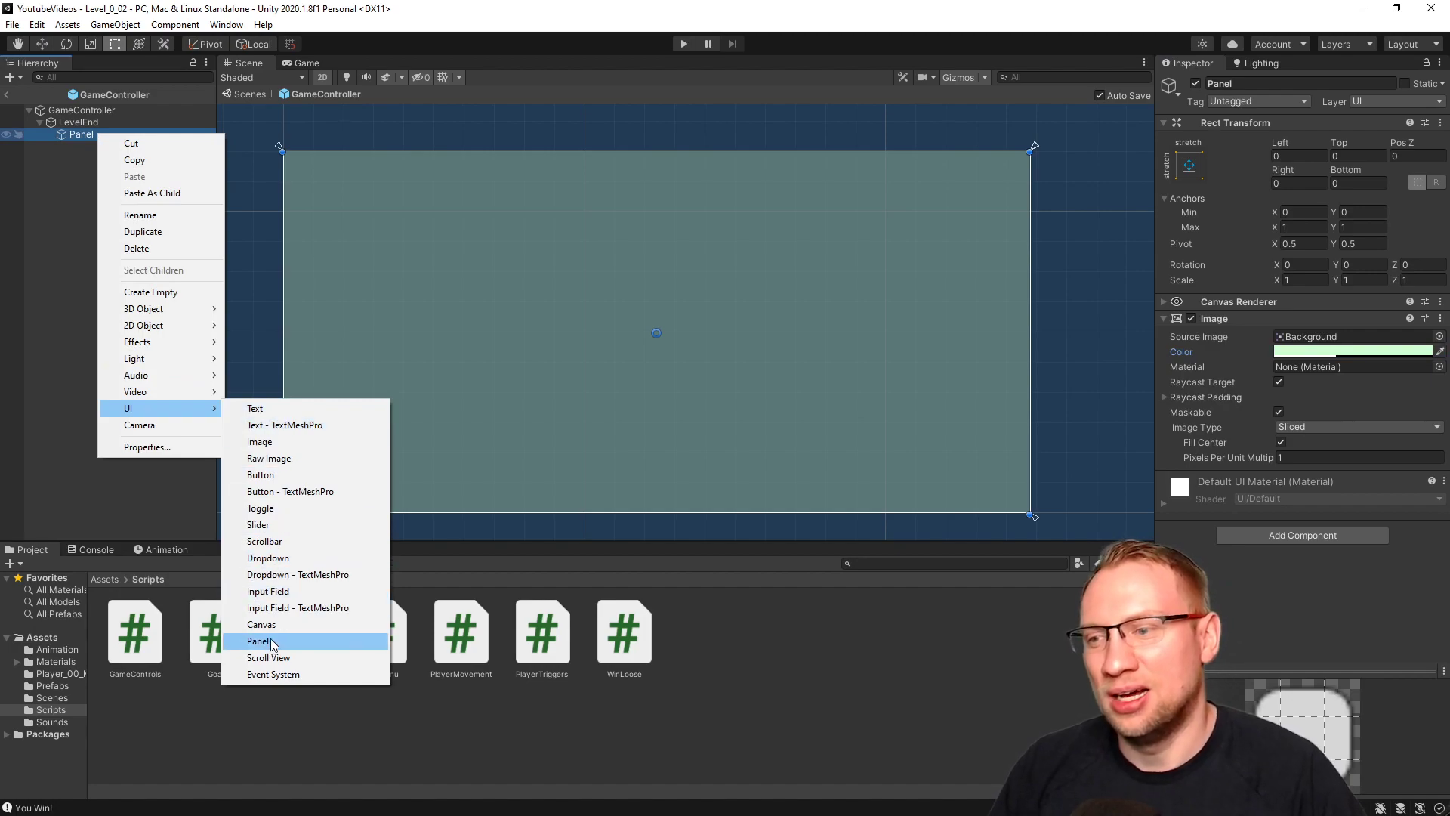
left_click(295, 477)
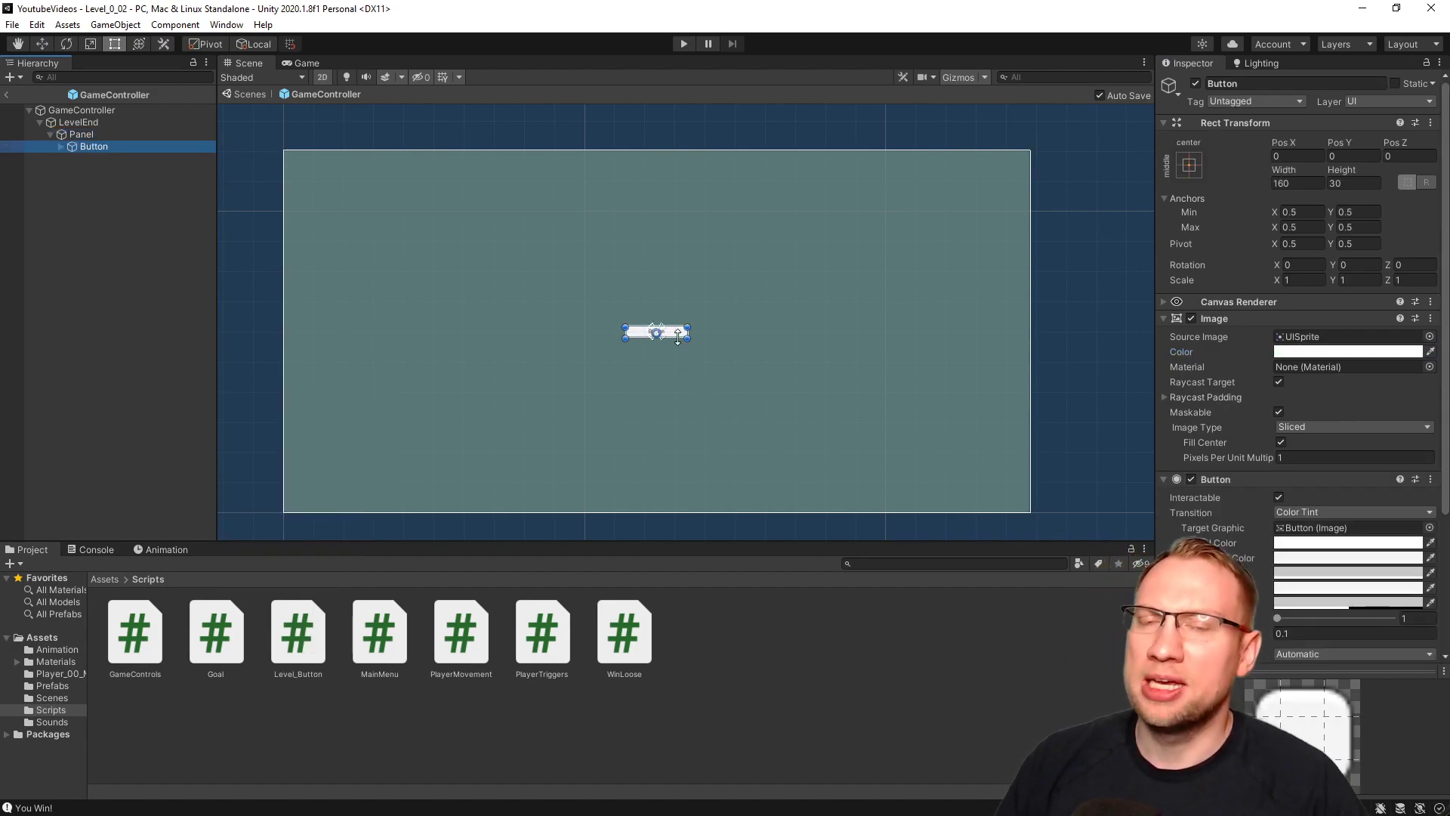
scroll(673, 343, "up", 3)
scroll(674, 343, "down", 4)
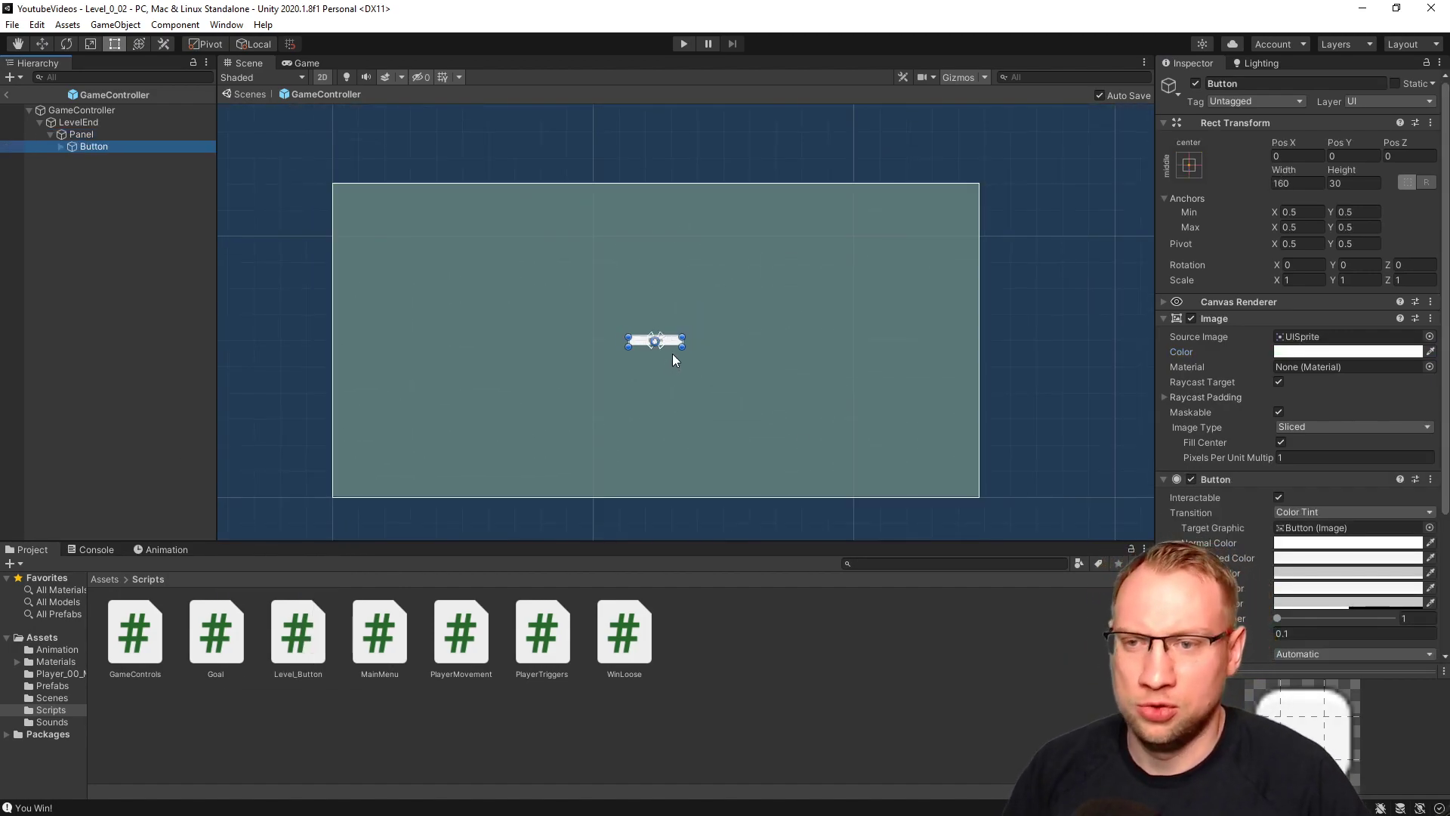
key("q")
left_click_drag(677, 342, 678, 289)
key("t")
key("ctrl+z")
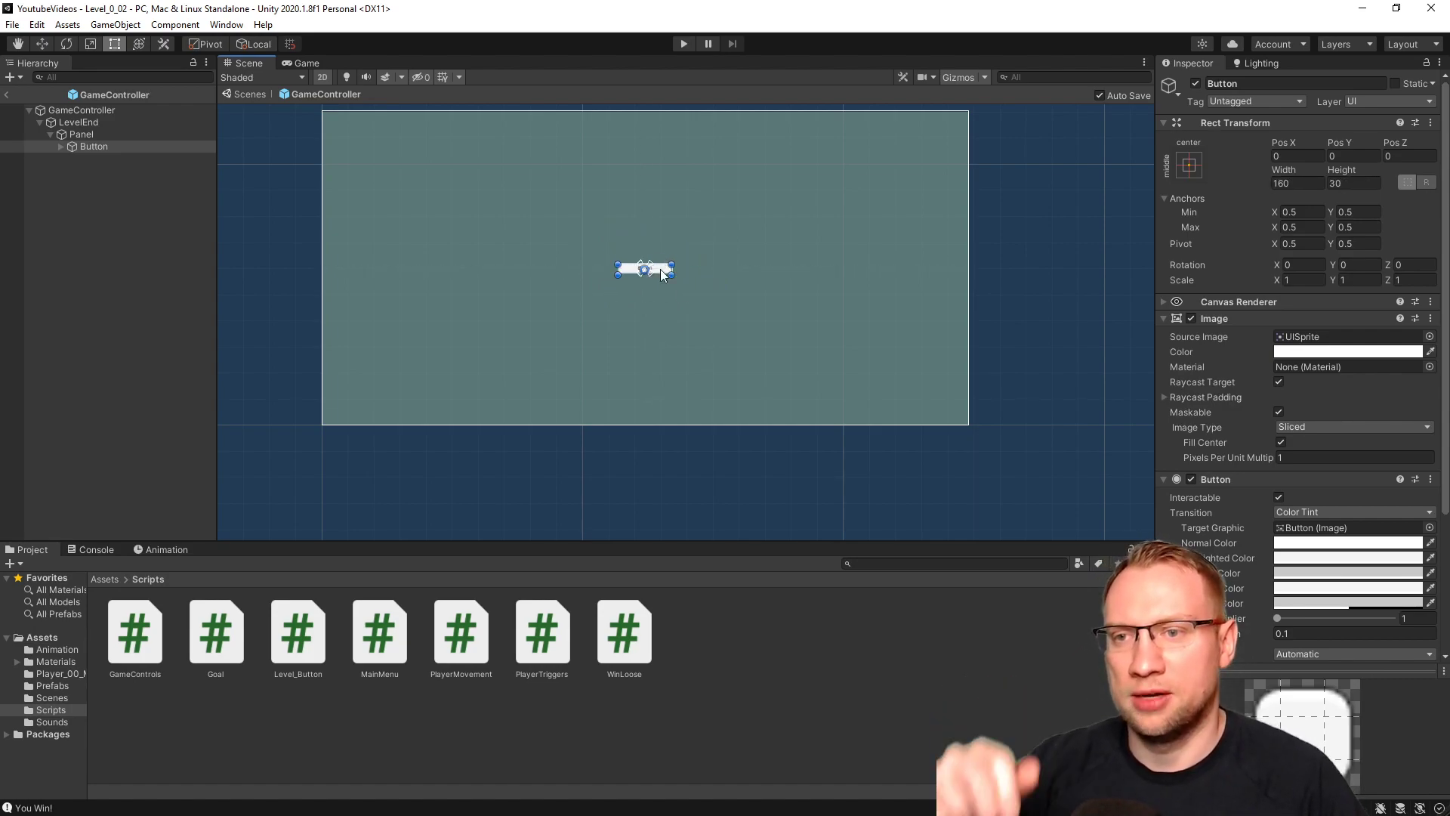
scroll(749, 318, "up", 4)
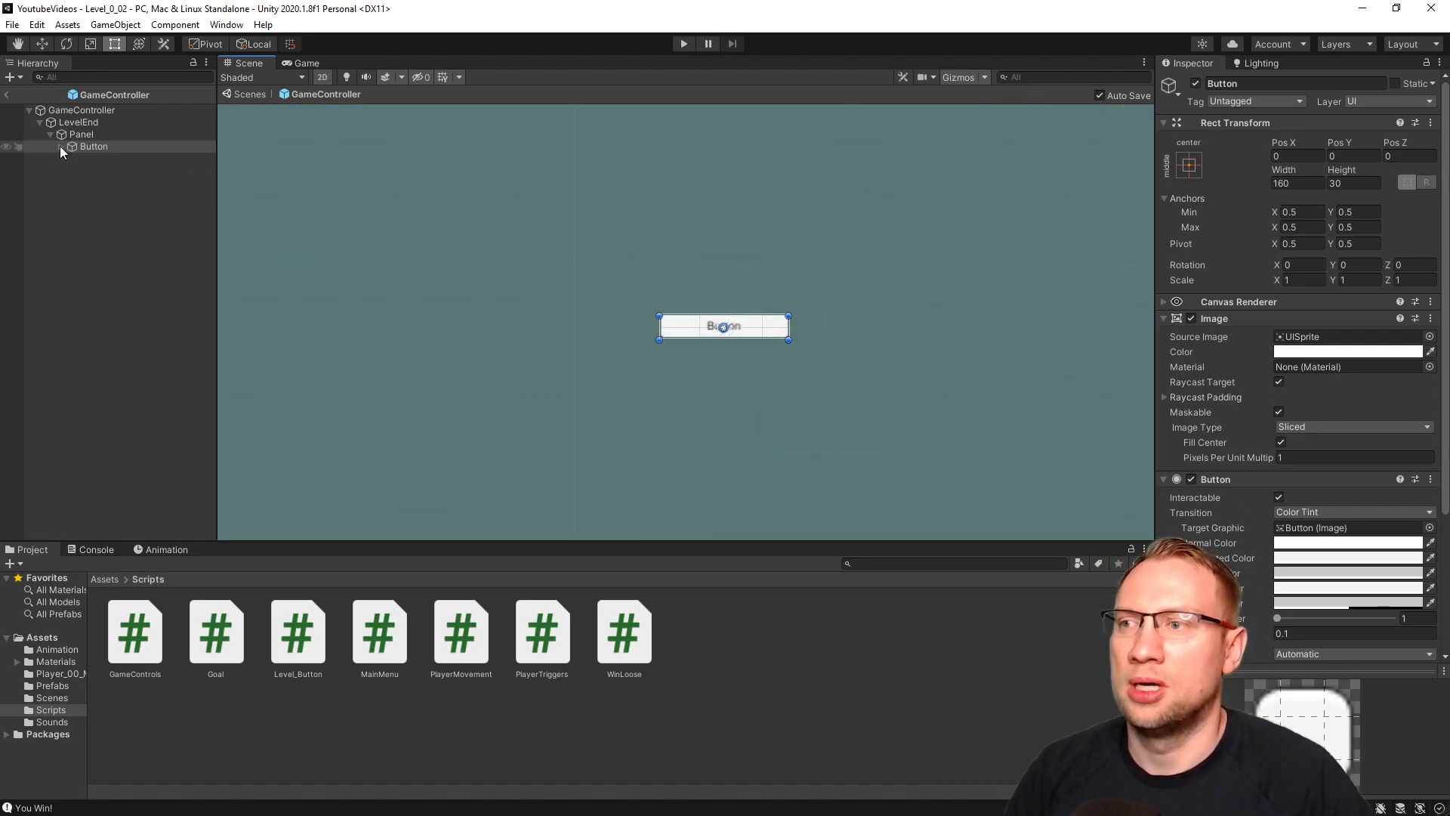
Rename the new button to Next Level.
left_click(79, 147)
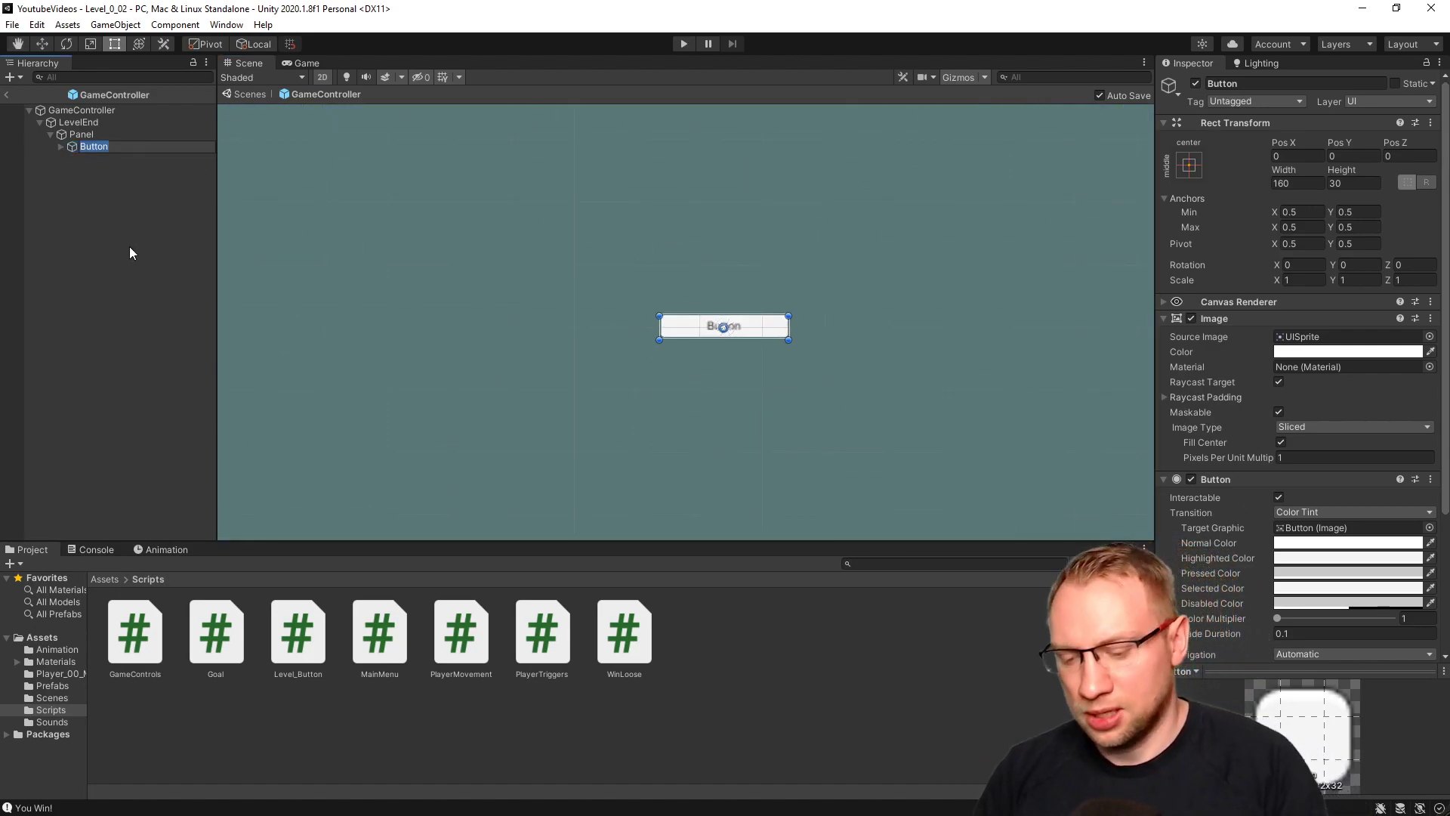
type("Next Level")
key("Return")
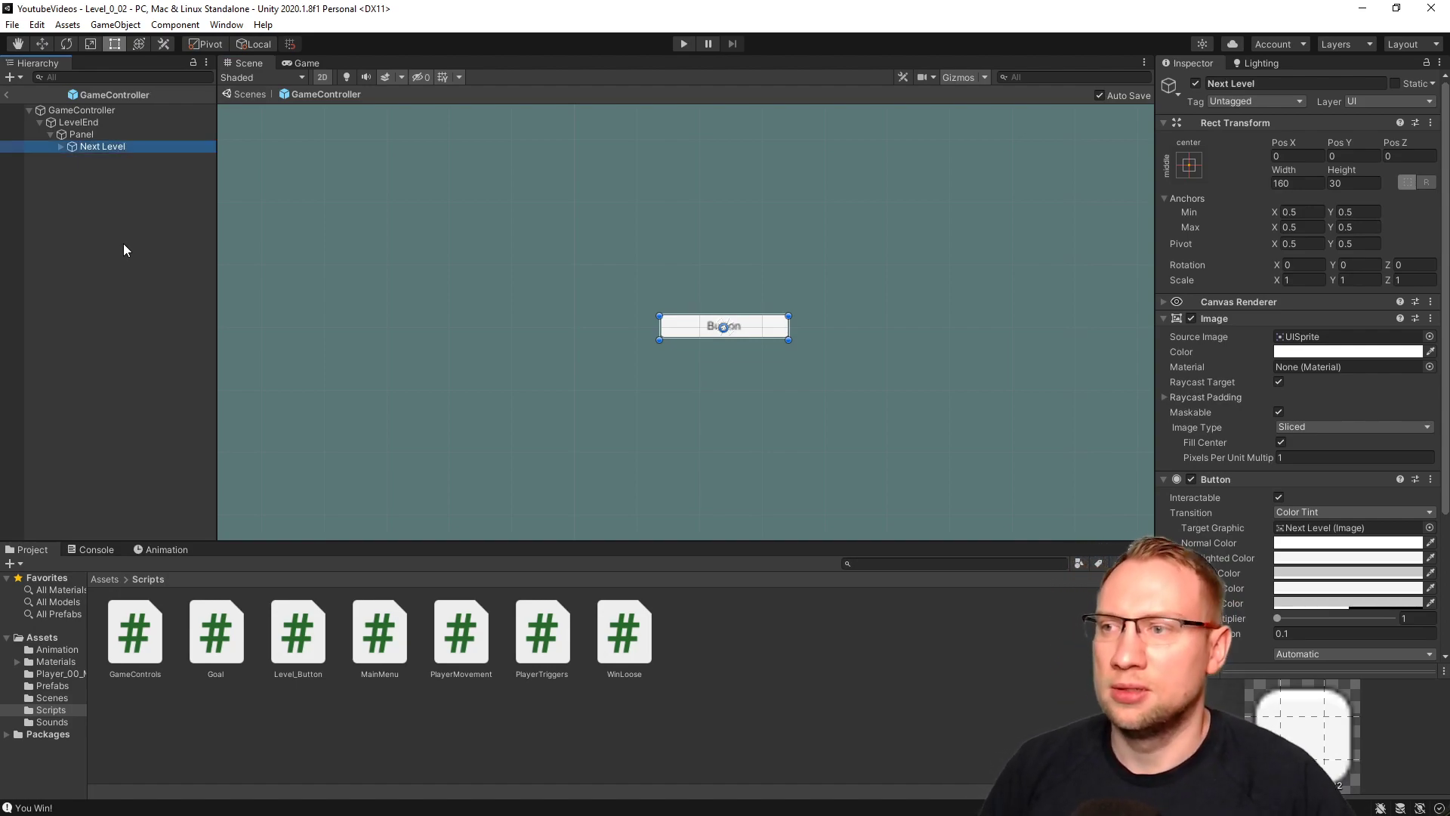
Change the button's Text label to read 'Next Level'.
left_click(59, 146)
left_click(100, 160)
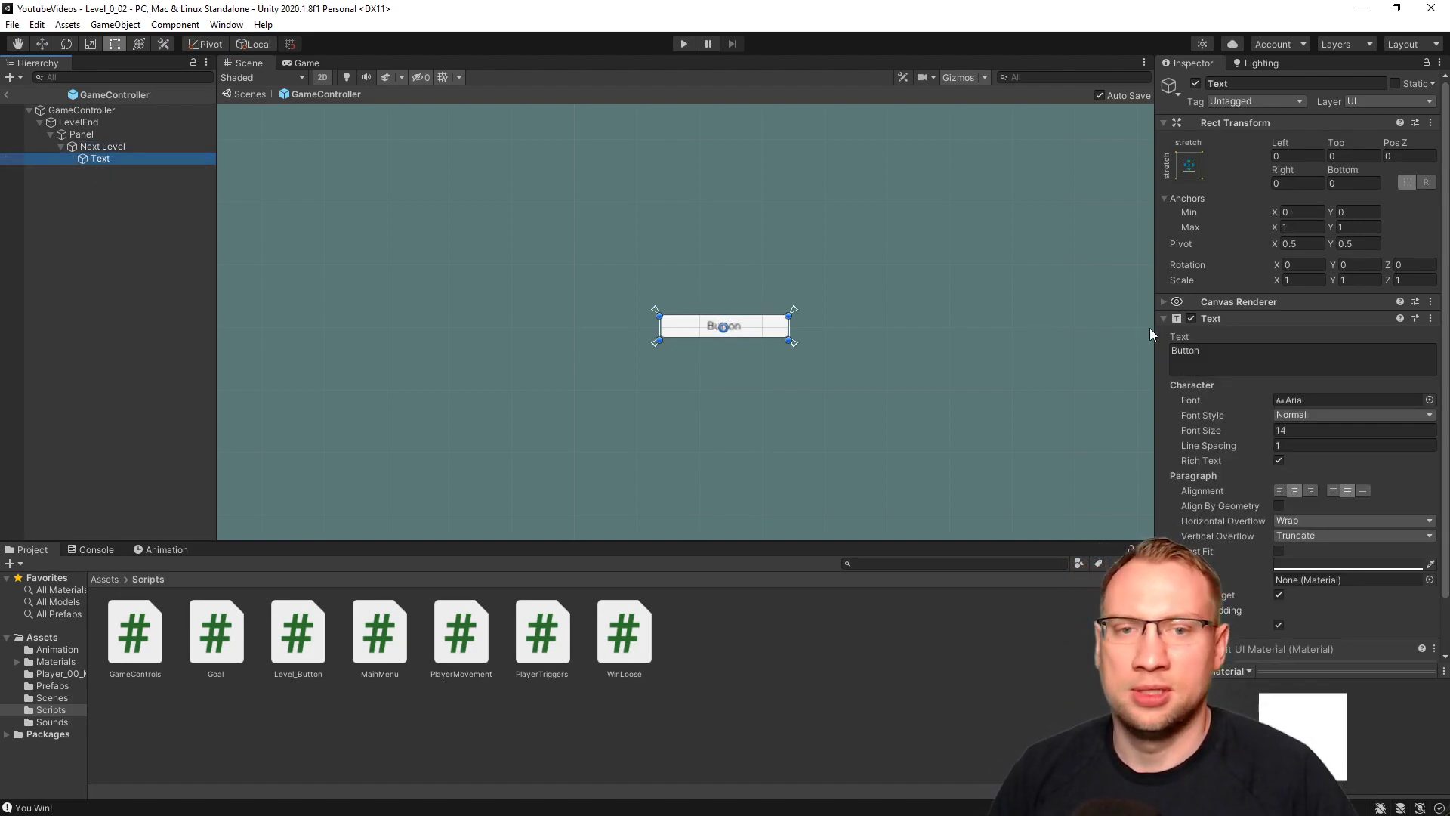
left_click(1269, 349)
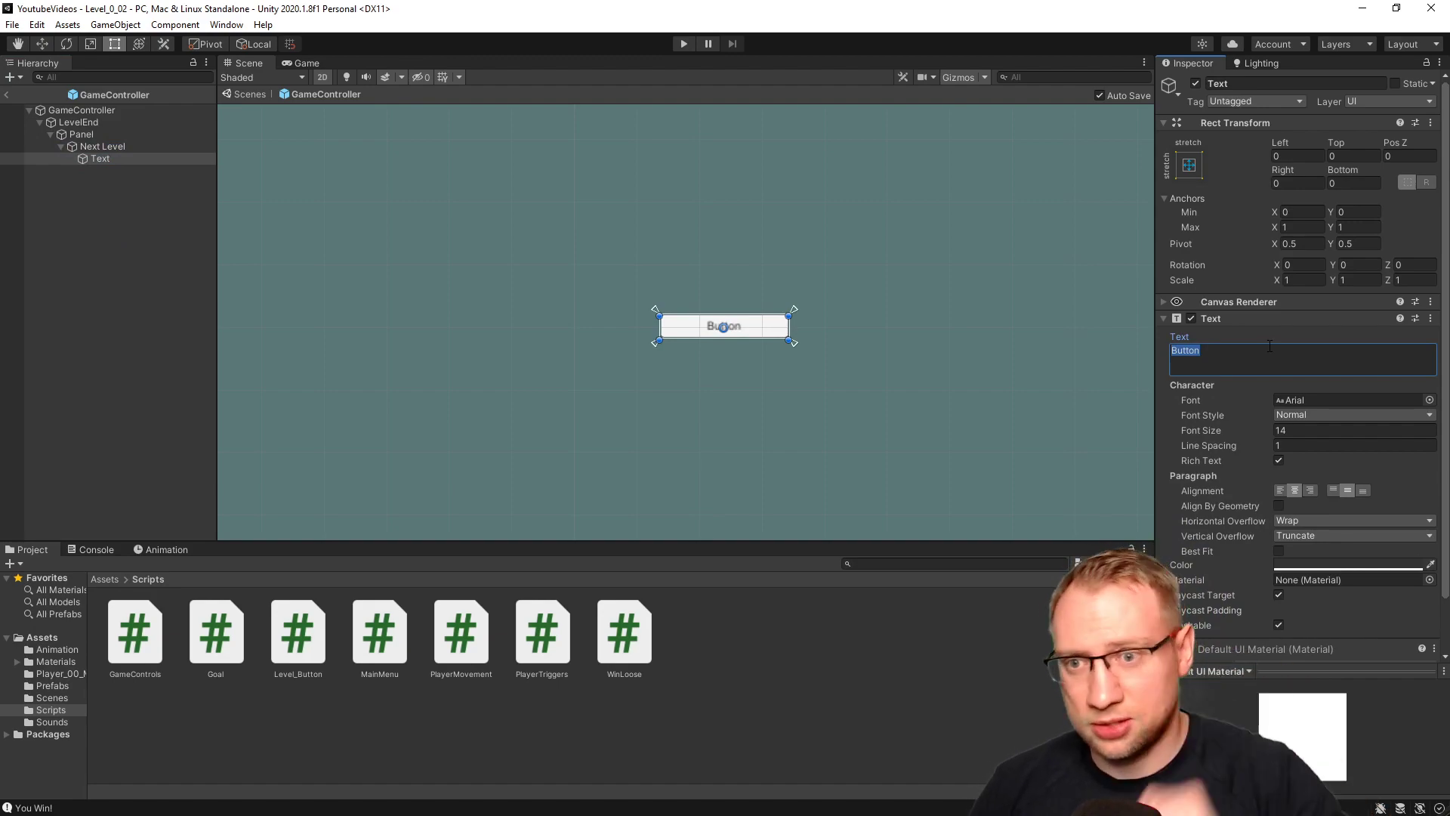
type("Next level")
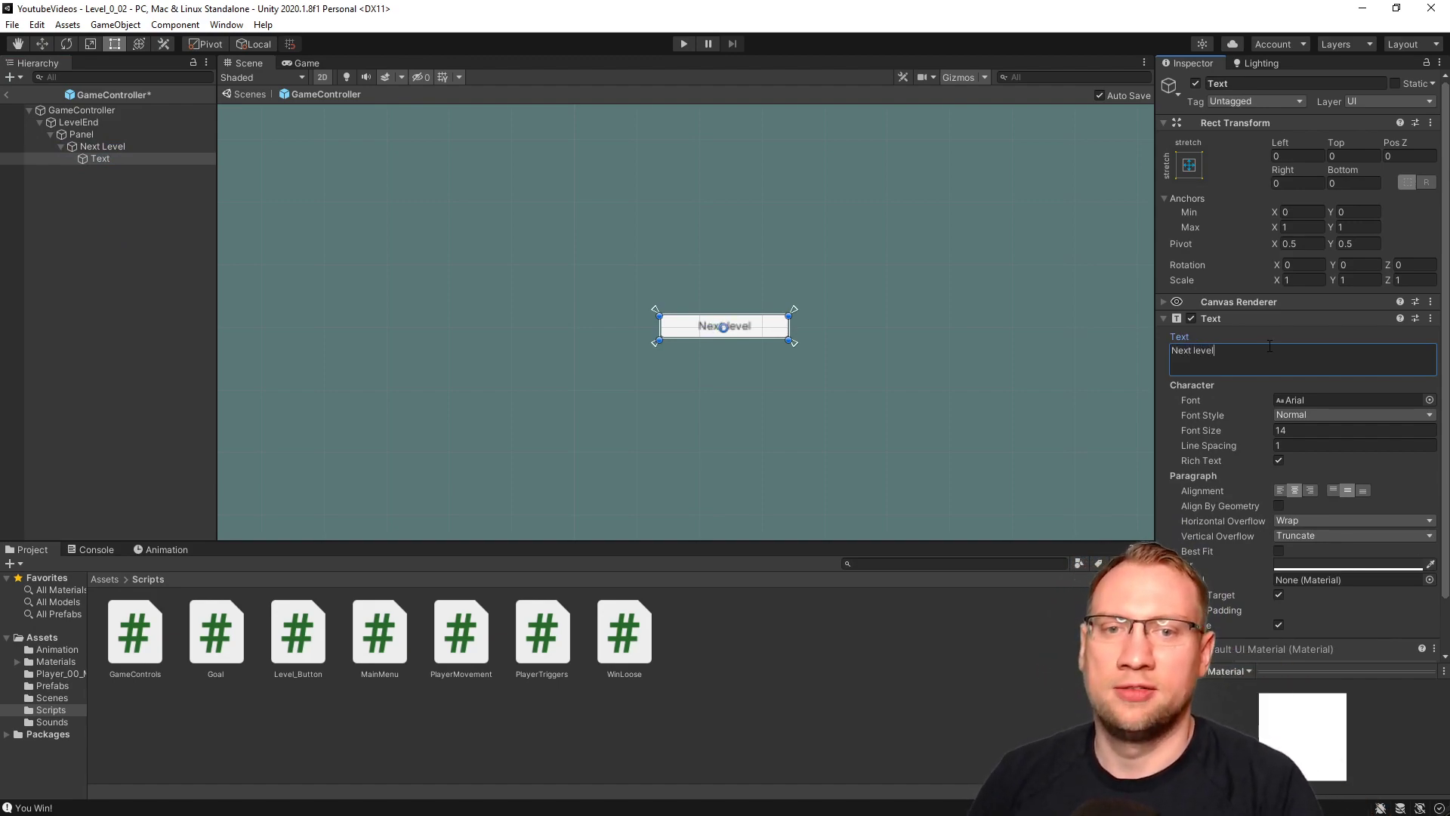
key("BackSpace")
key("BackSpace")
key("BackSpace")
type("Level")
key("Return")
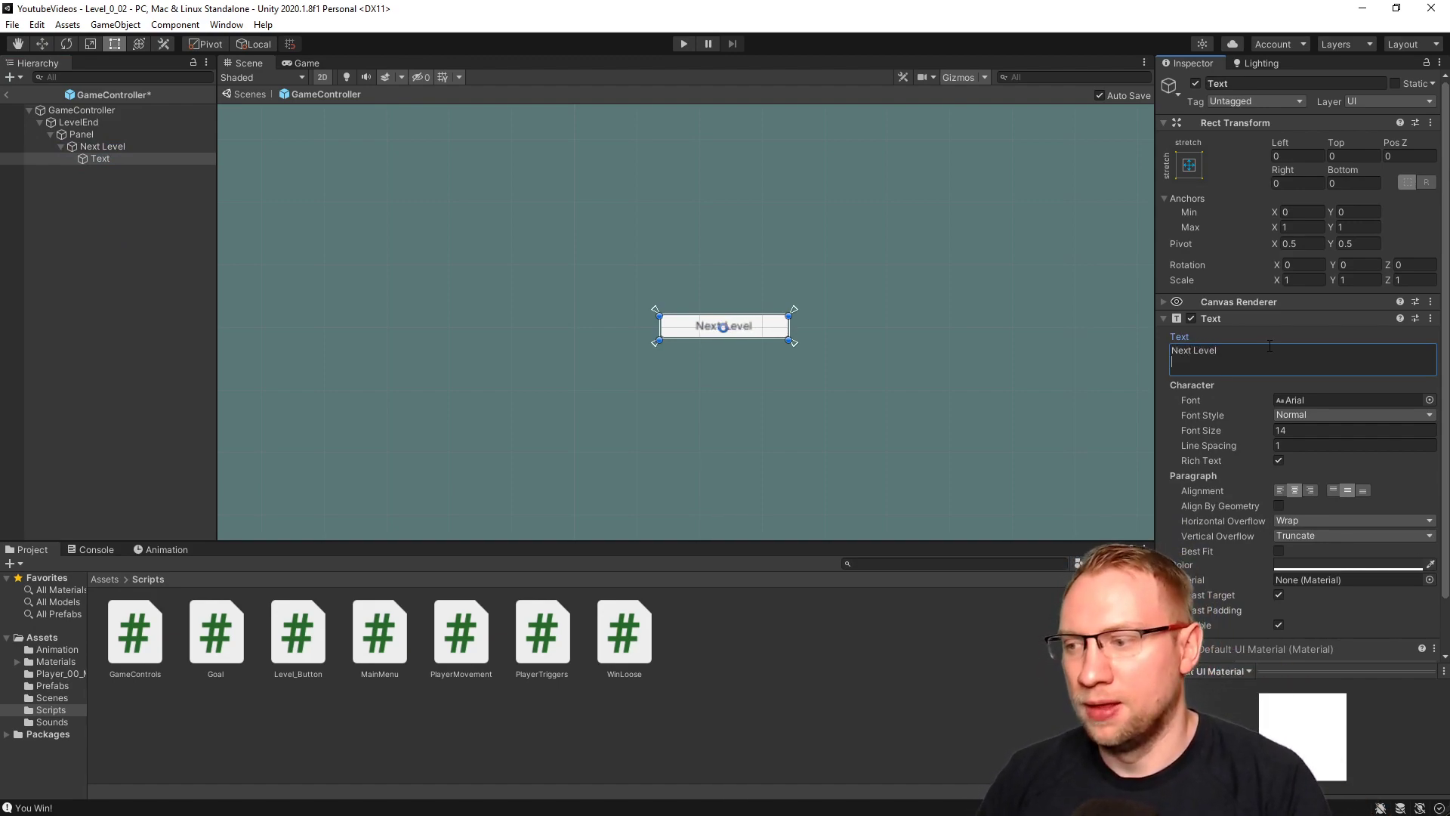
key("BackSpace")
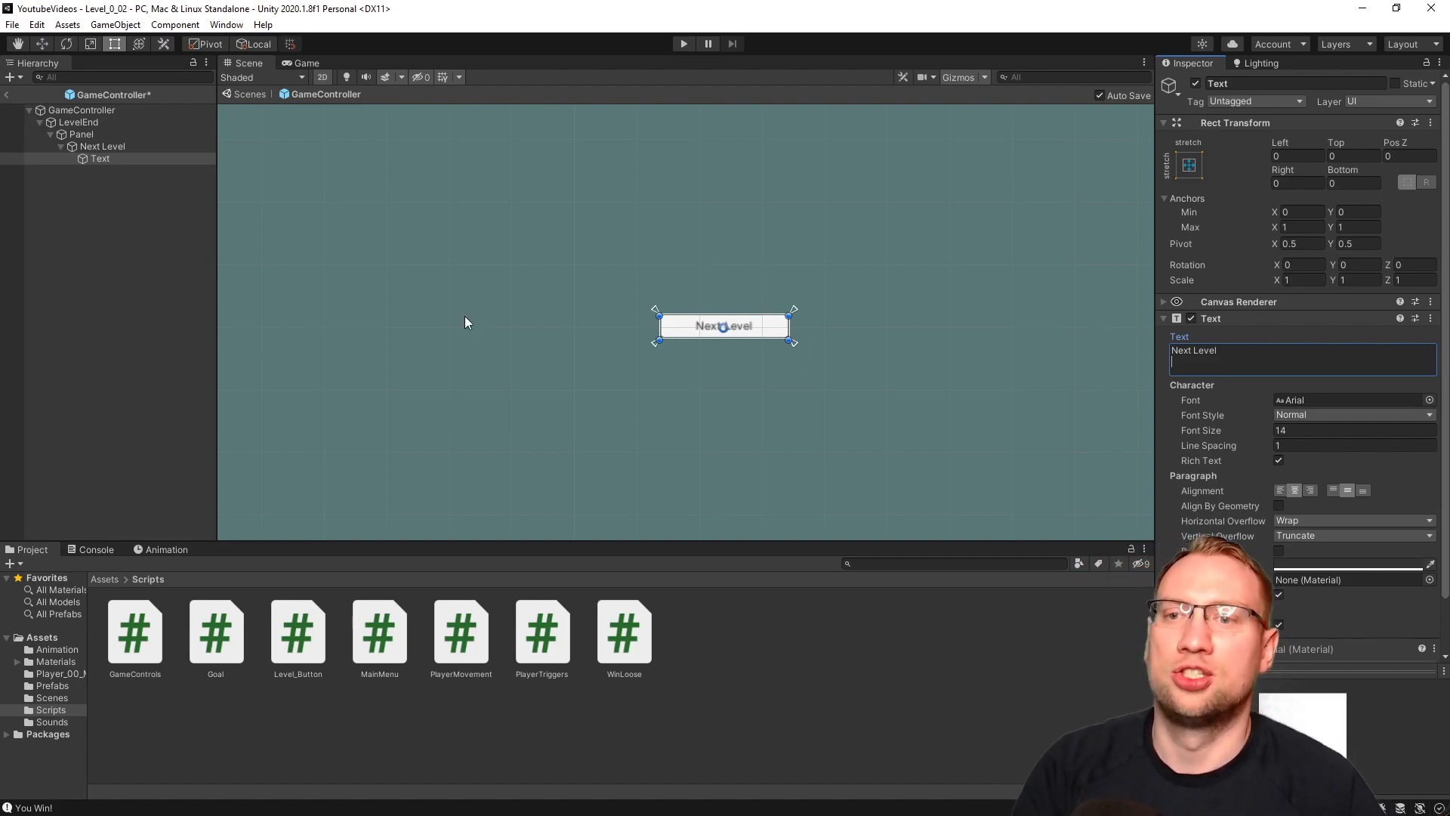
left_click(151, 194)
left_click(143, 146)
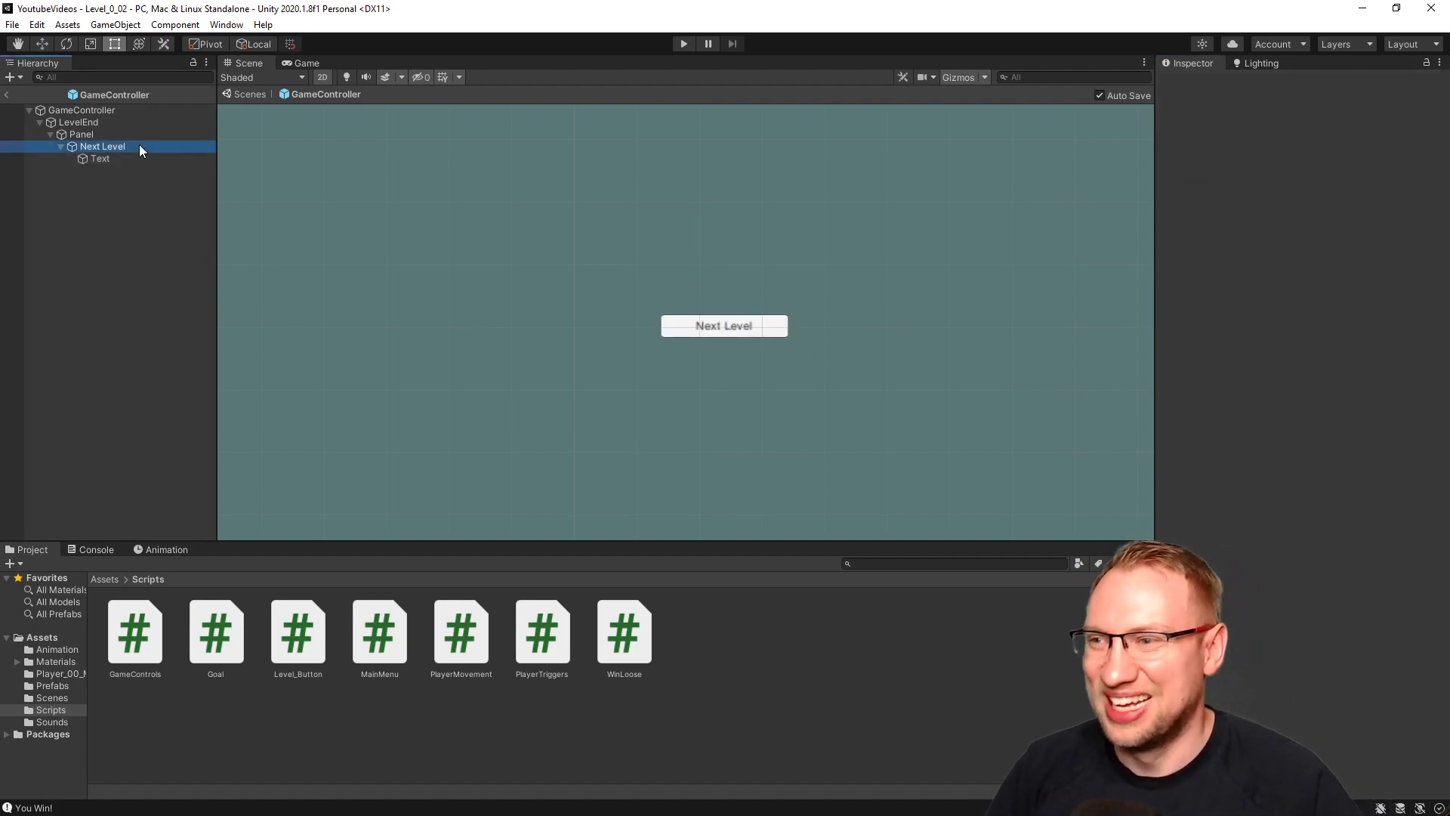
left_click(207, 322)
Add a second button to the Panel and set its Pos Y to -70.
right_click(87, 136)
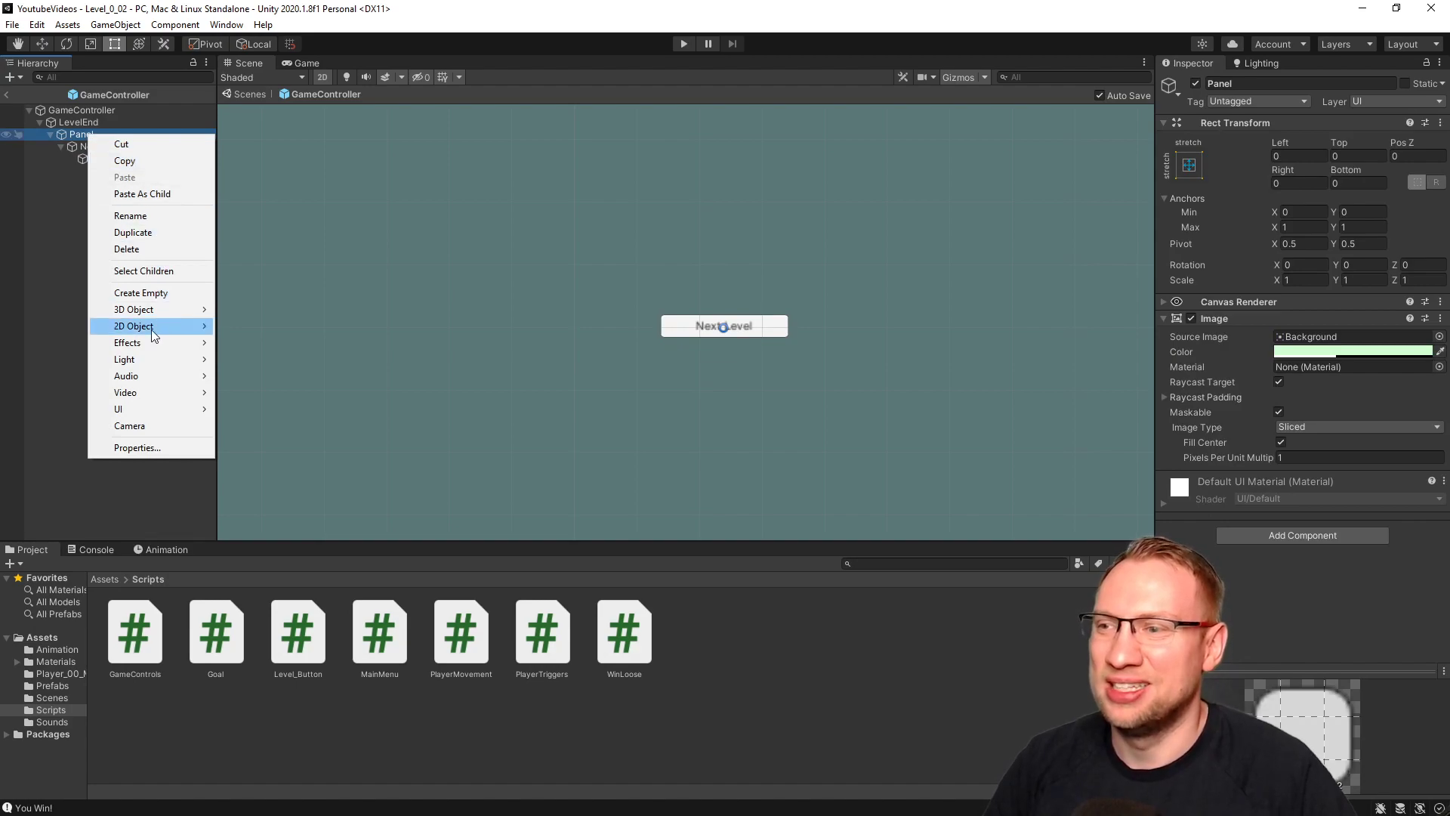
mouse_move(179, 411)
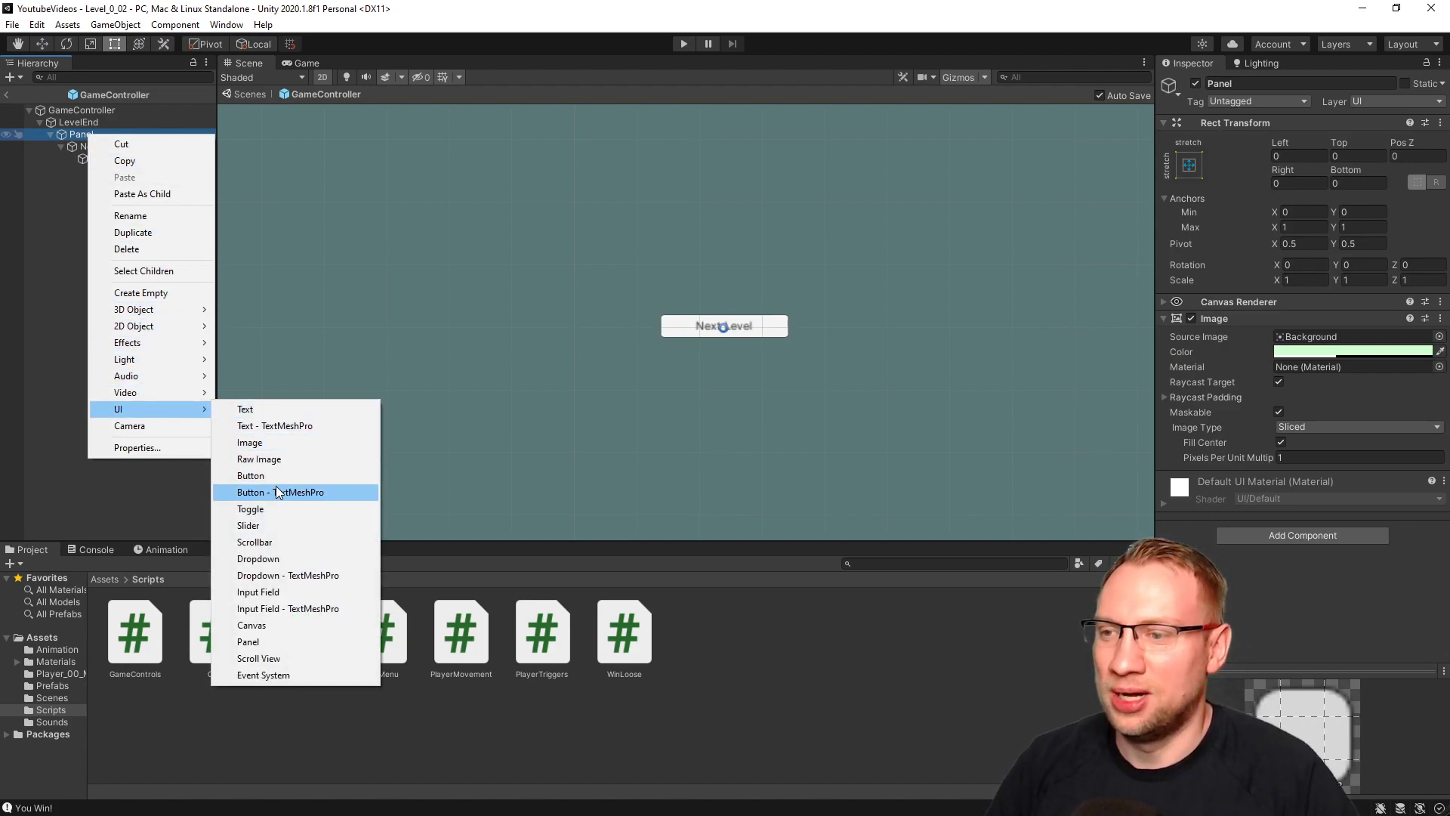
left_click(273, 476)
left_click_drag(767, 335, 770, 400)
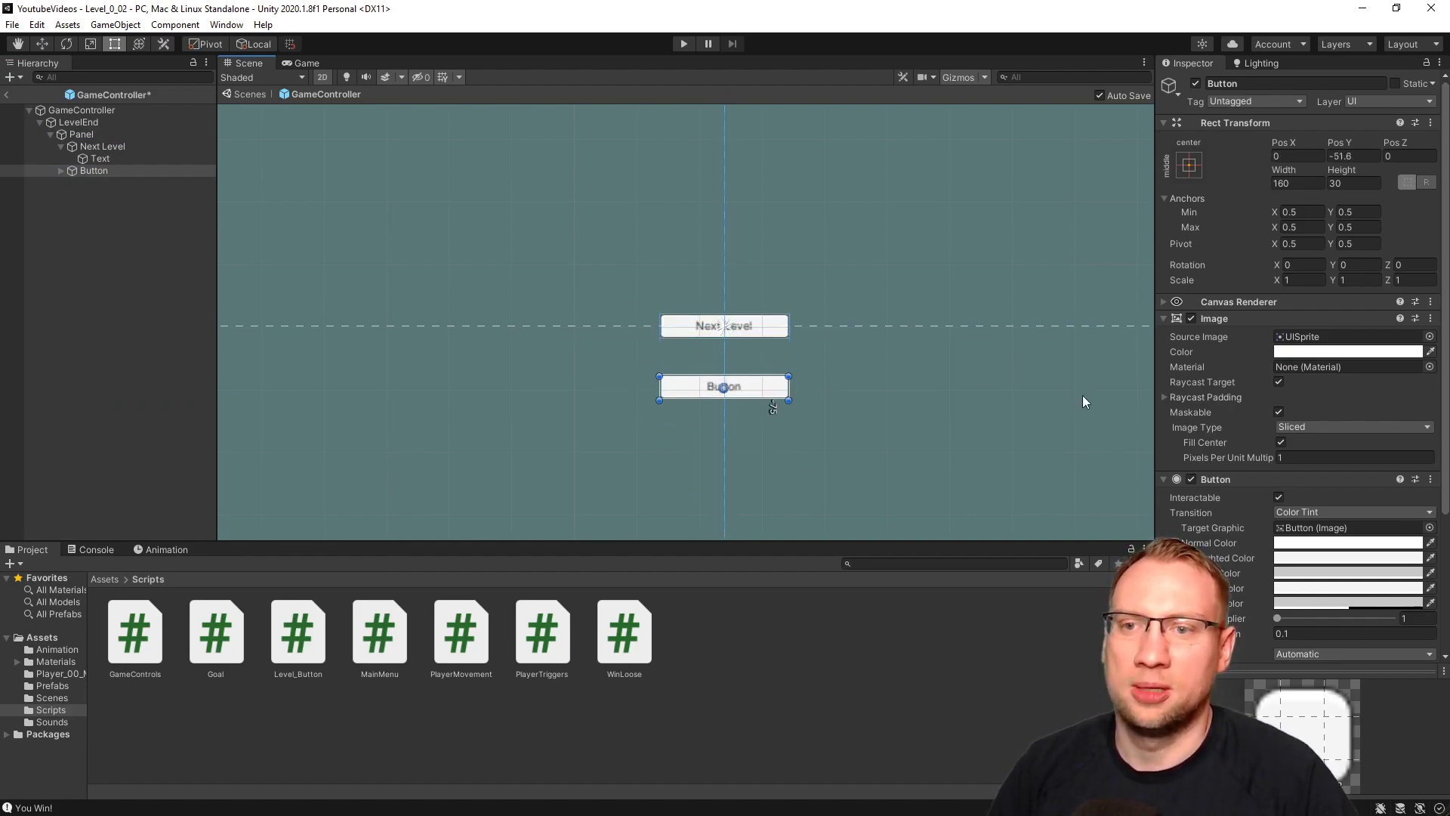
left_click_drag(1083, 396, 938, 387)
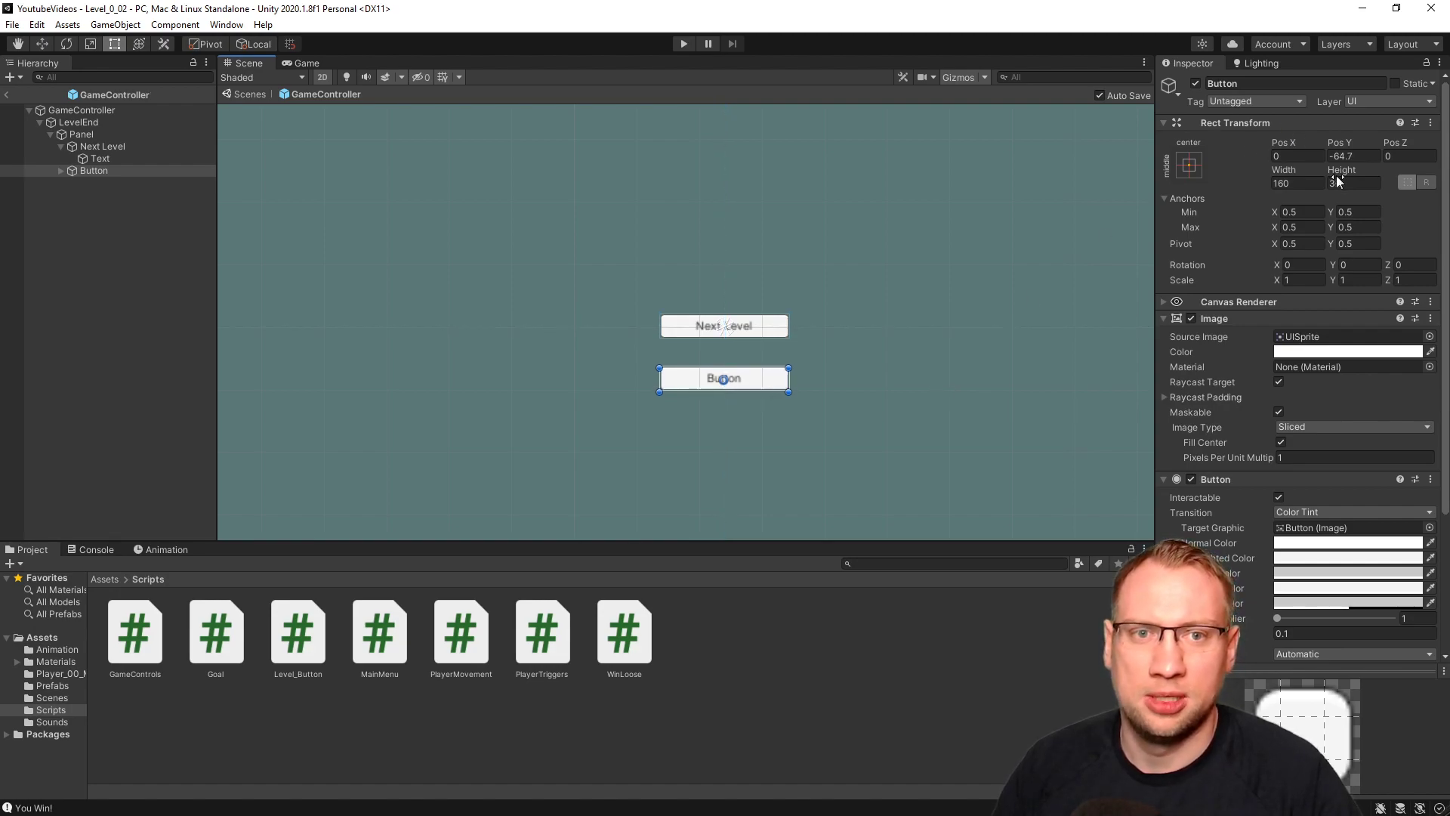
left_click(1348, 155)
type("-70")
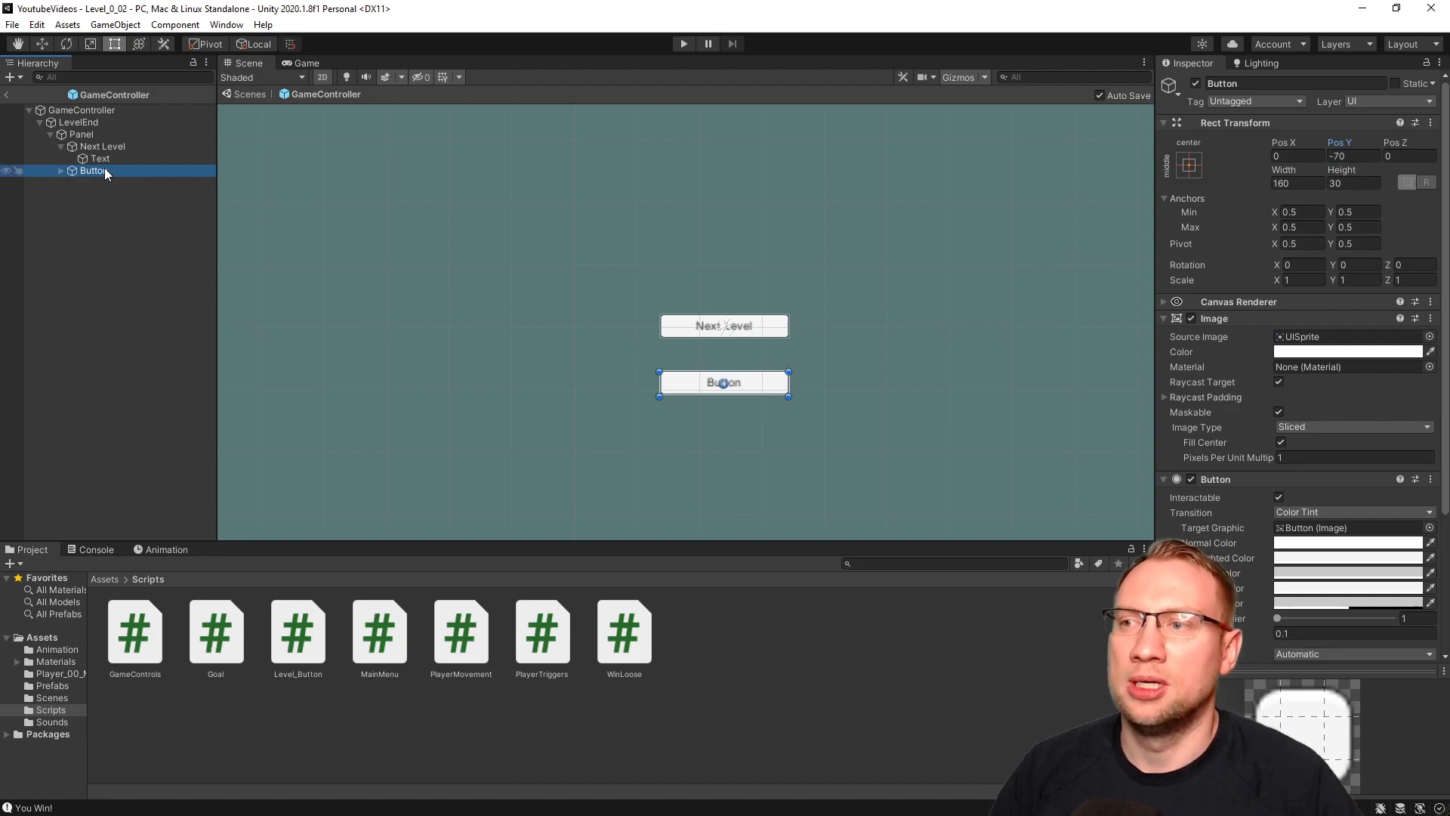
Rename the button Restart Level and select its Text label.
key("F2")
type("Restart")
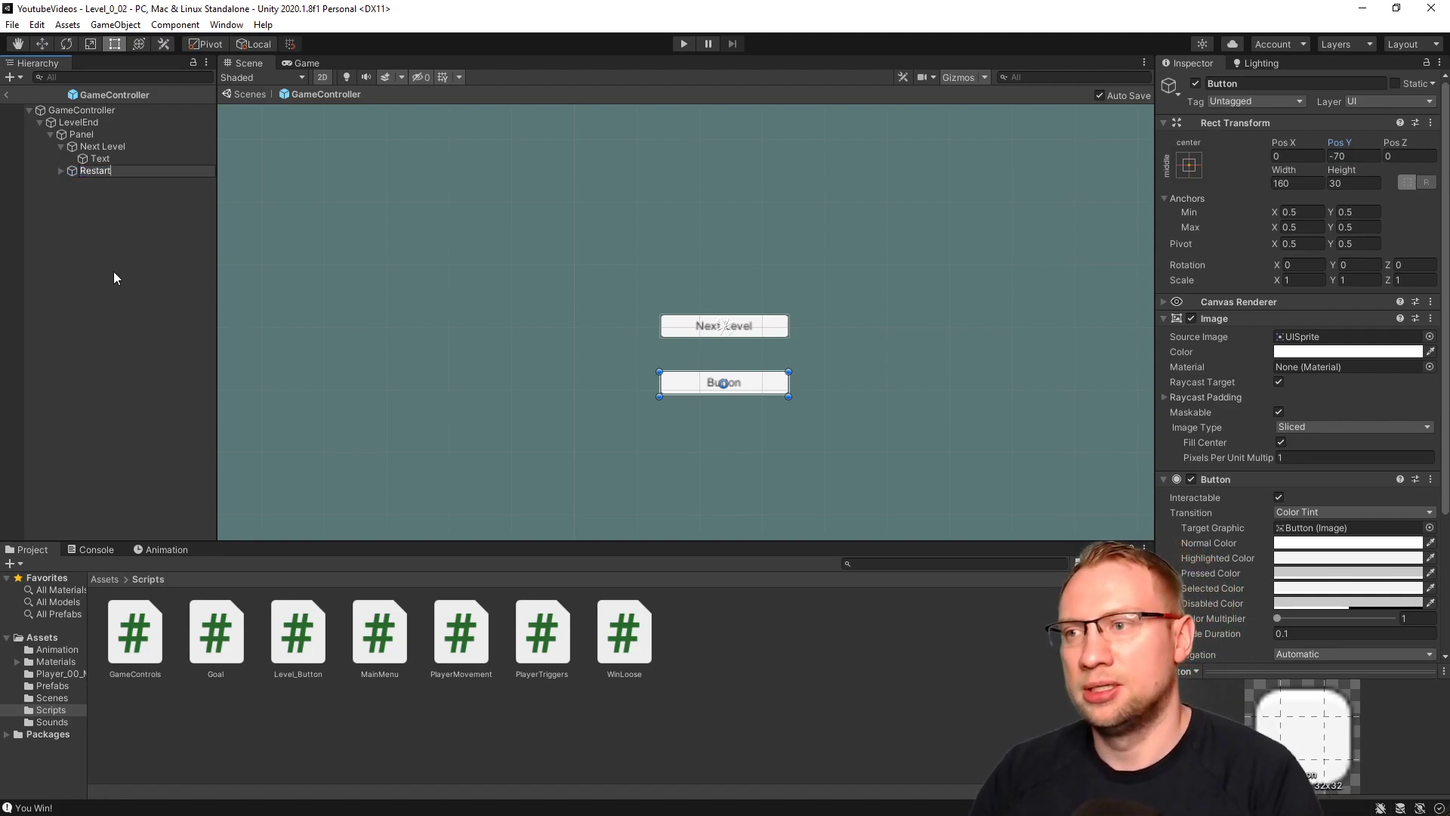
type(" Level")
key("Return")
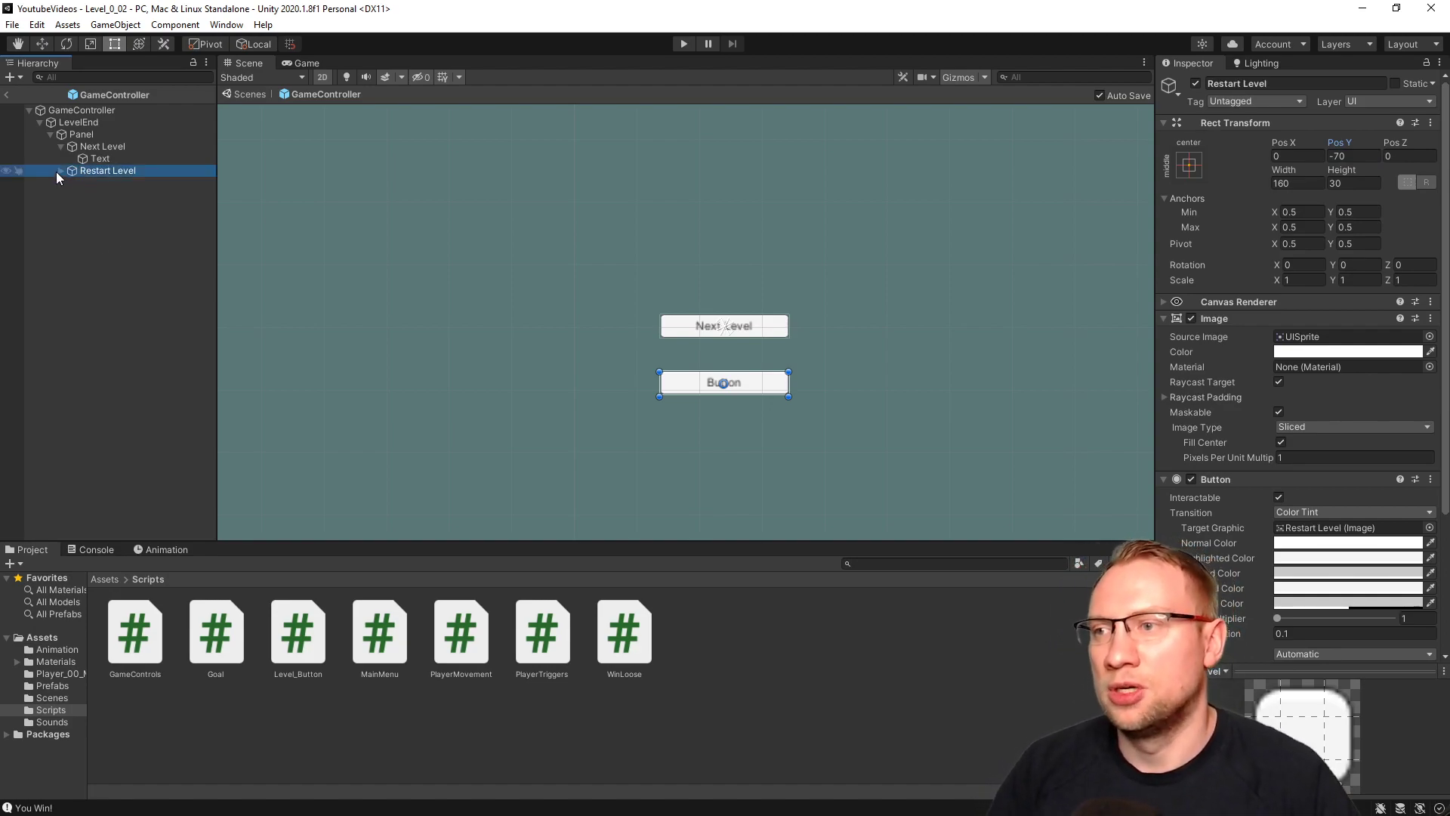
left_click(59, 171)
left_click(101, 183)
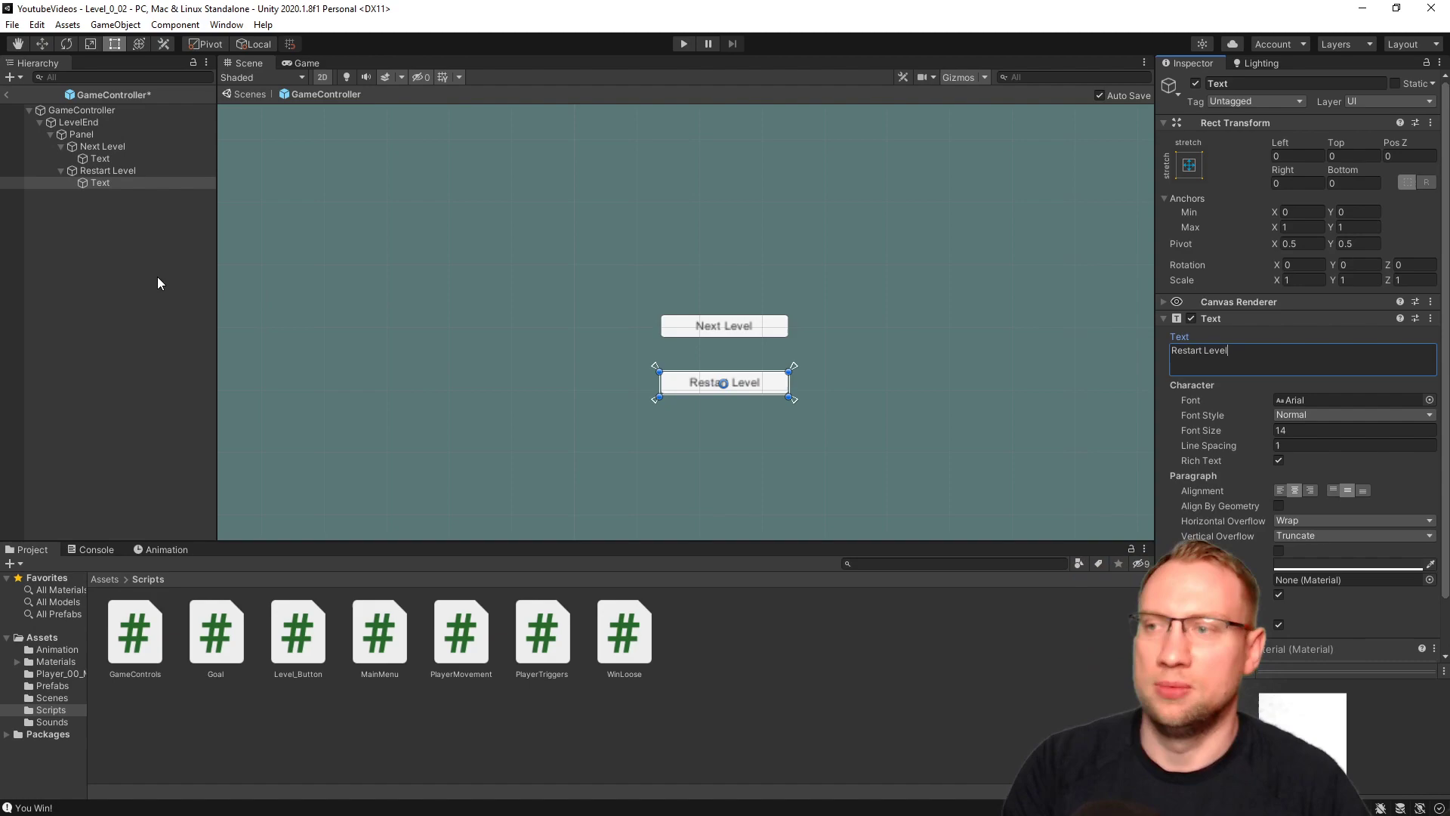
Add a third button to the Panel and set its Pos Y to -140.
right_click(89, 135)
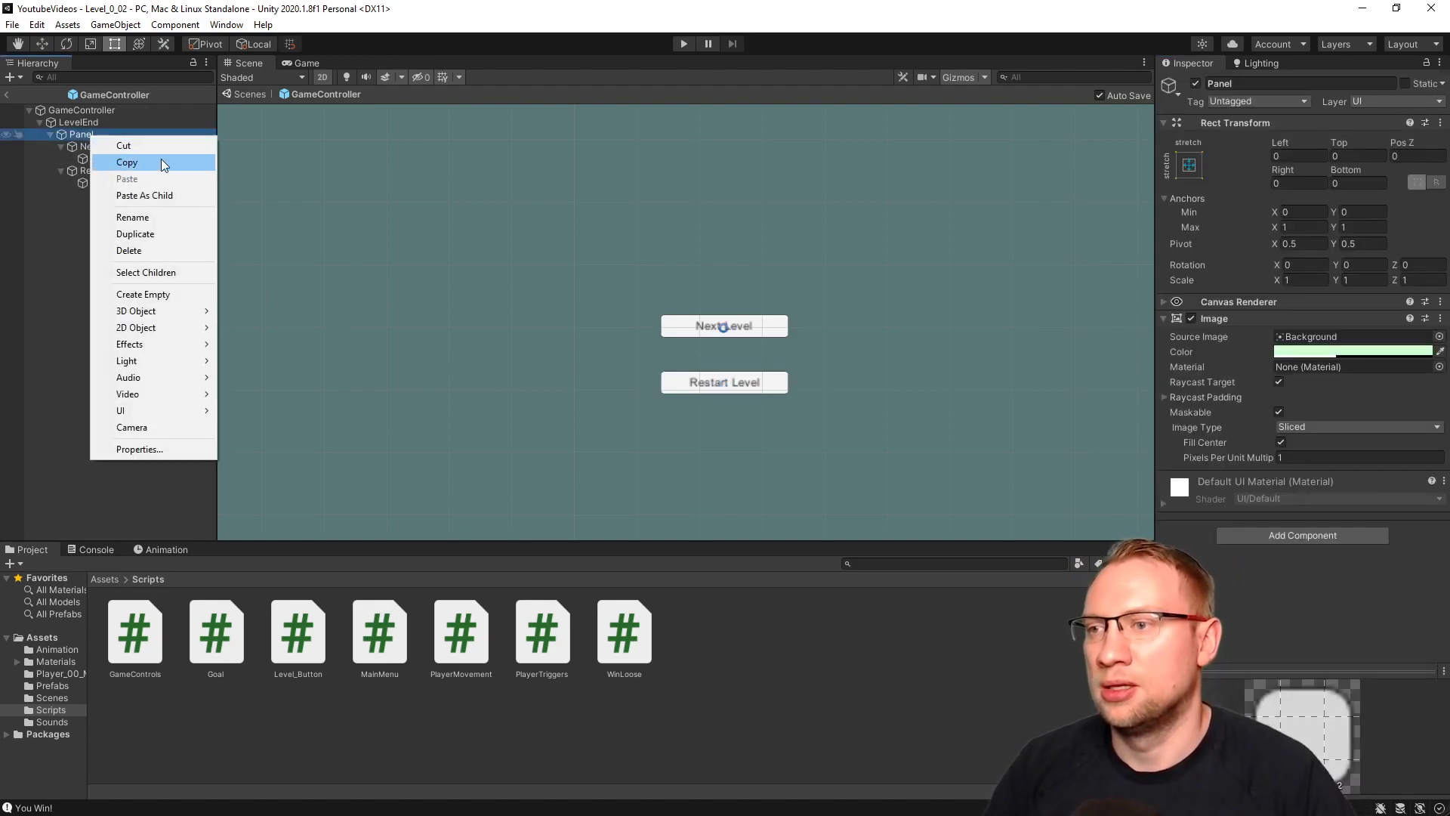
mouse_move(161, 409)
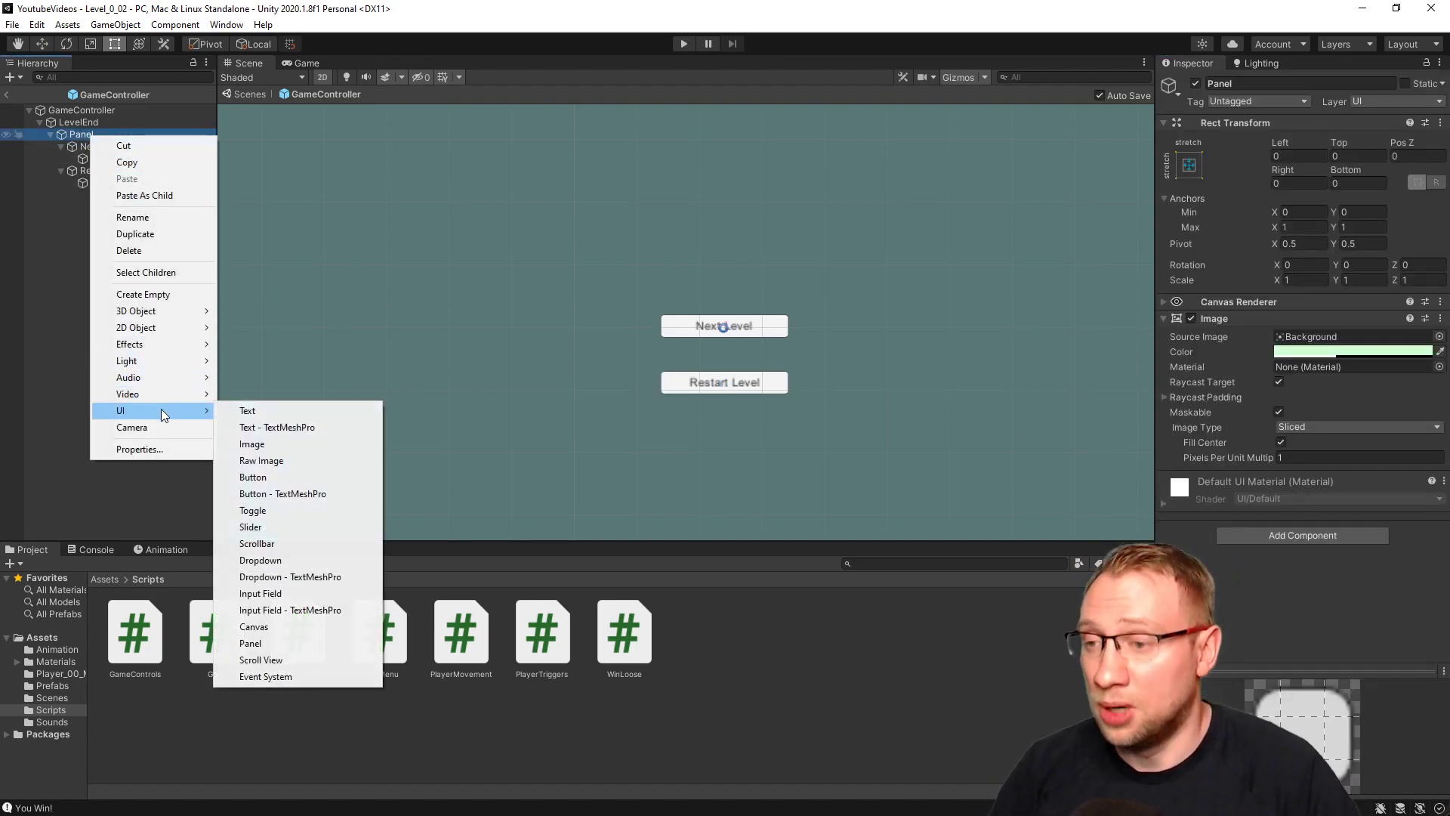
left_click(286, 477)
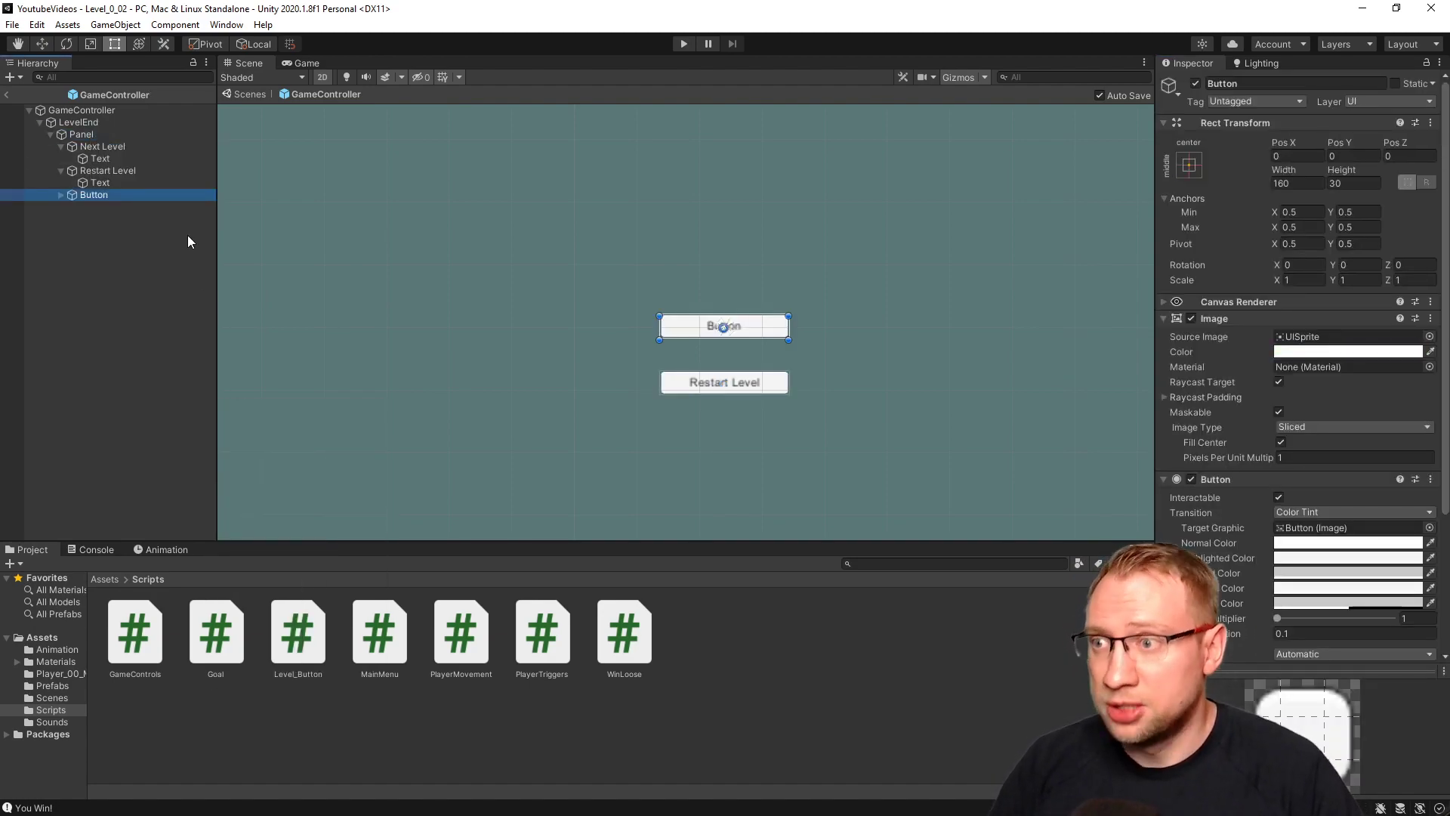
left_click(1350, 154)
type("-140")
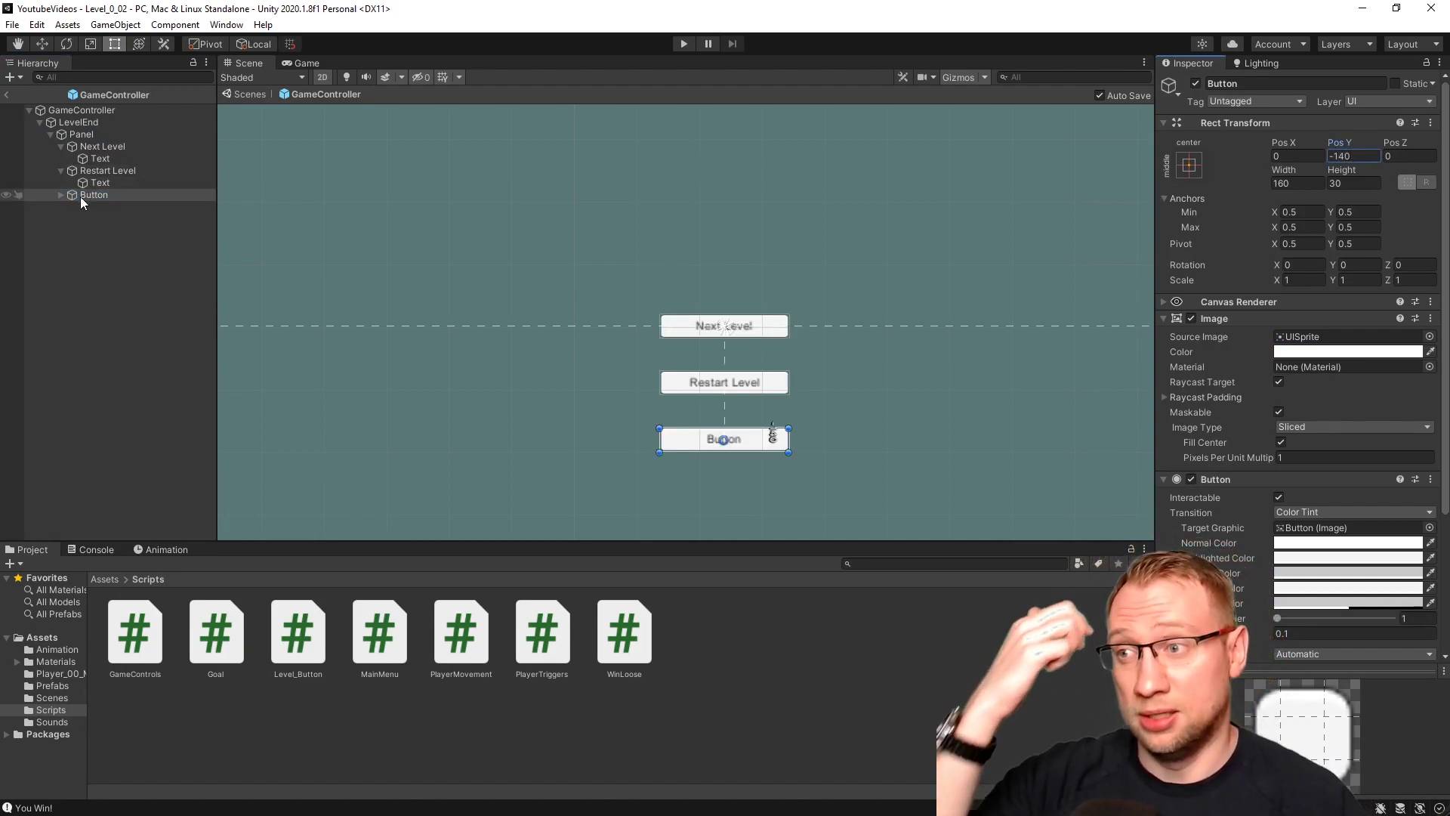
Rename the button Main Menu and select its Text label.
left_click(102, 197)
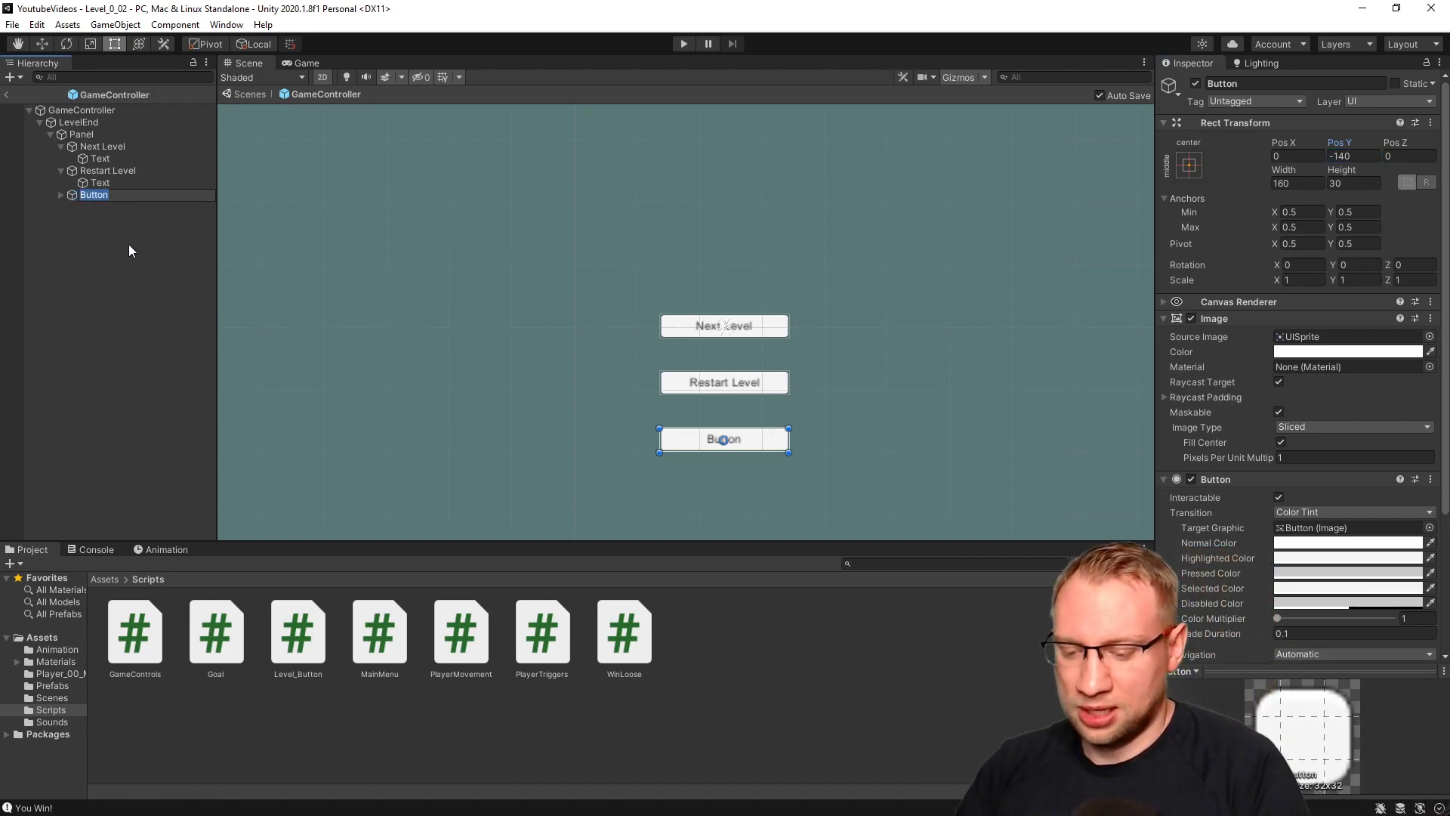
type("Main Menu")
key("Return")
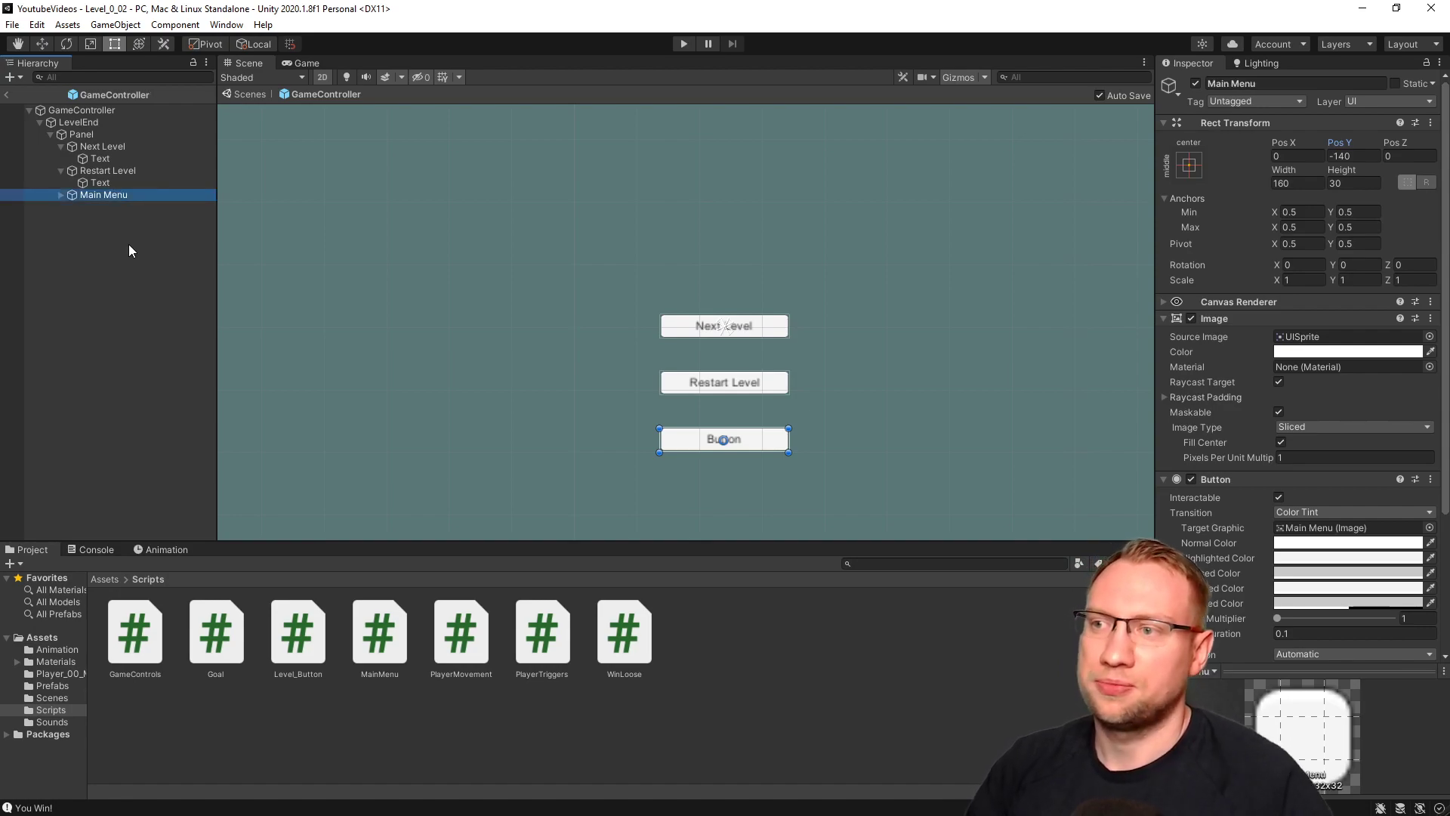
left_click(61, 196)
left_click(80, 204)
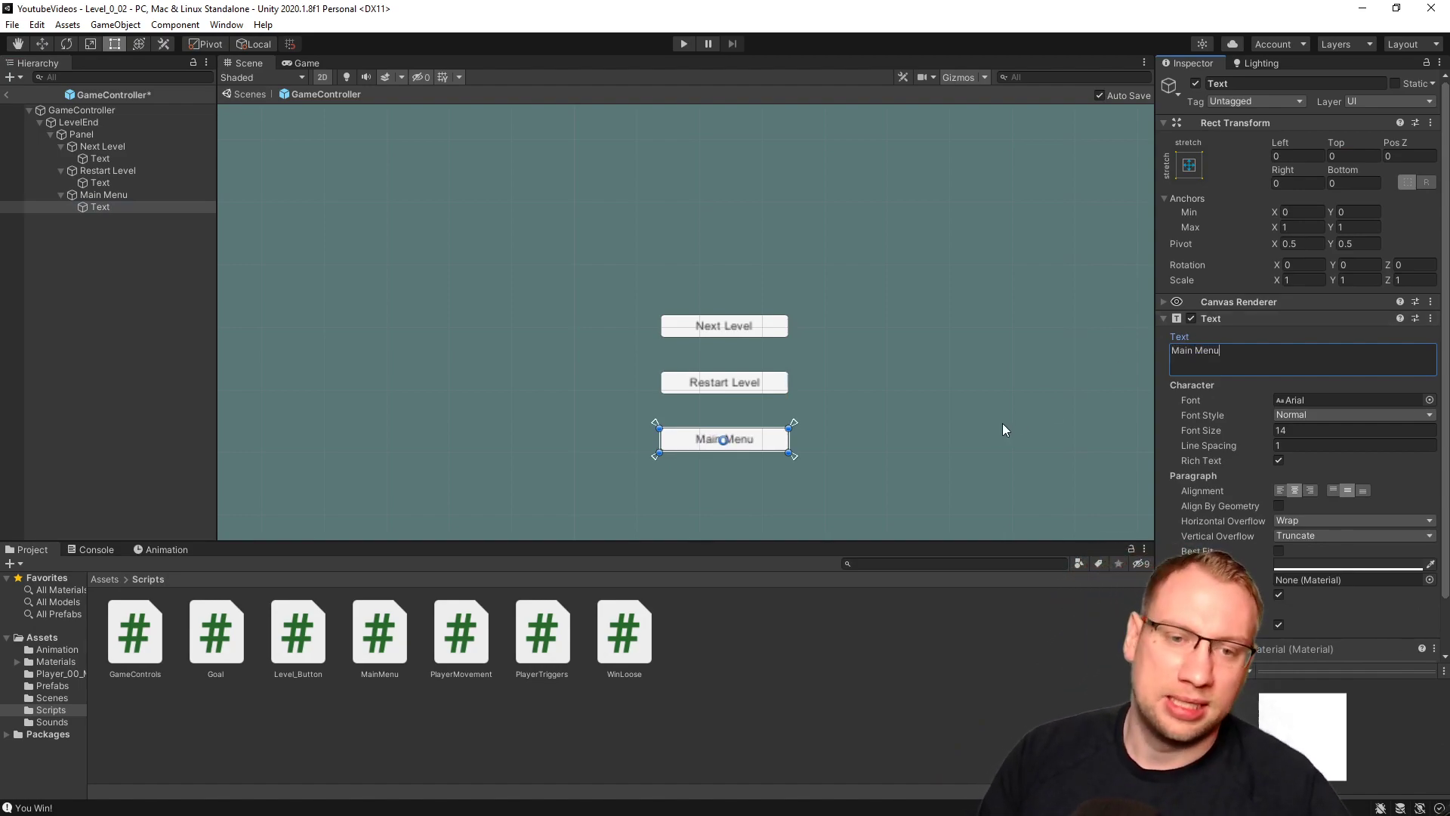
left_click(149, 407)
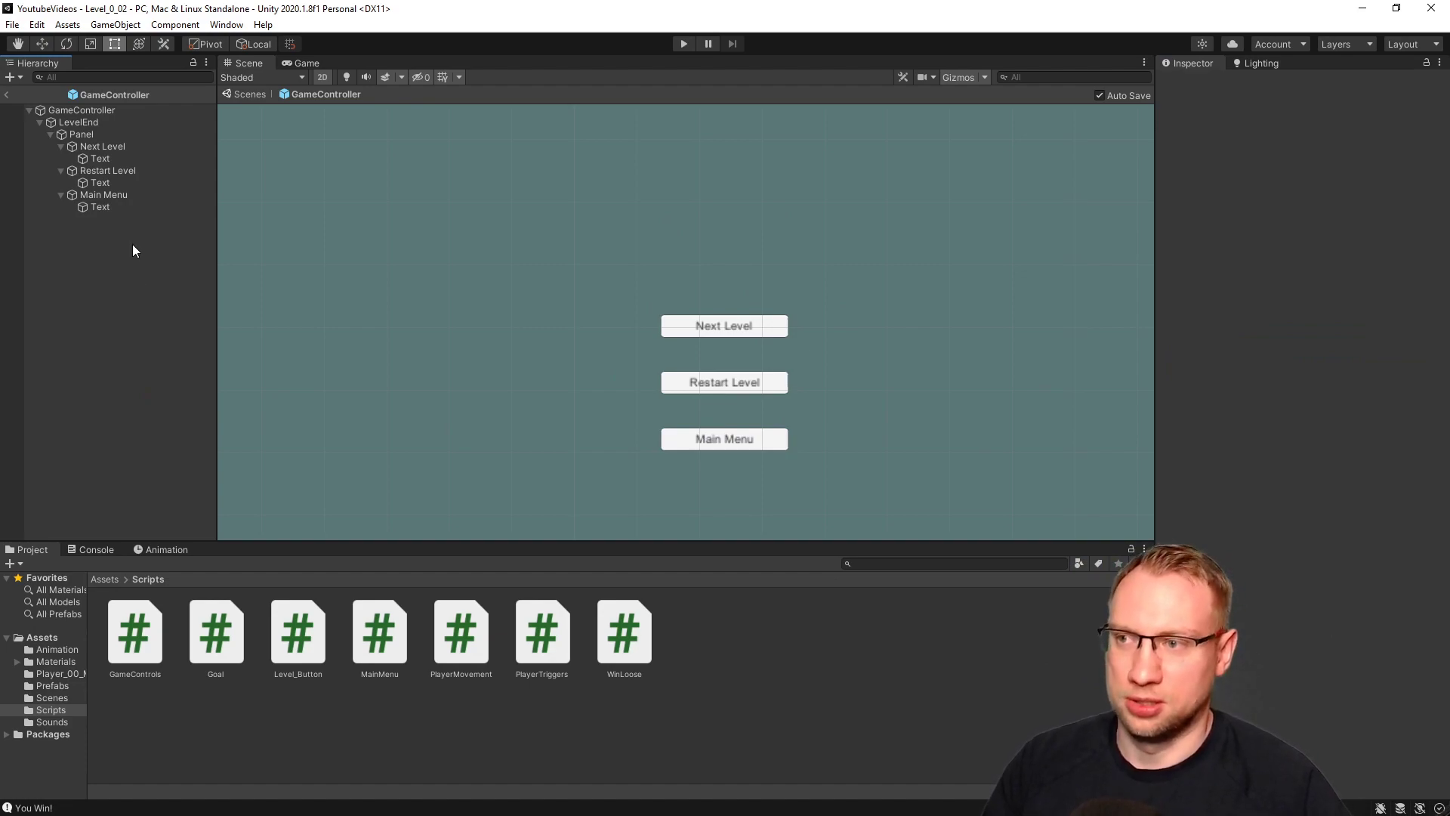
Collapse the Next Level, Restart Level and Main Menu foldouts, then select the LevelEnd canvas.
left_click(61, 147)
left_click(62, 160)
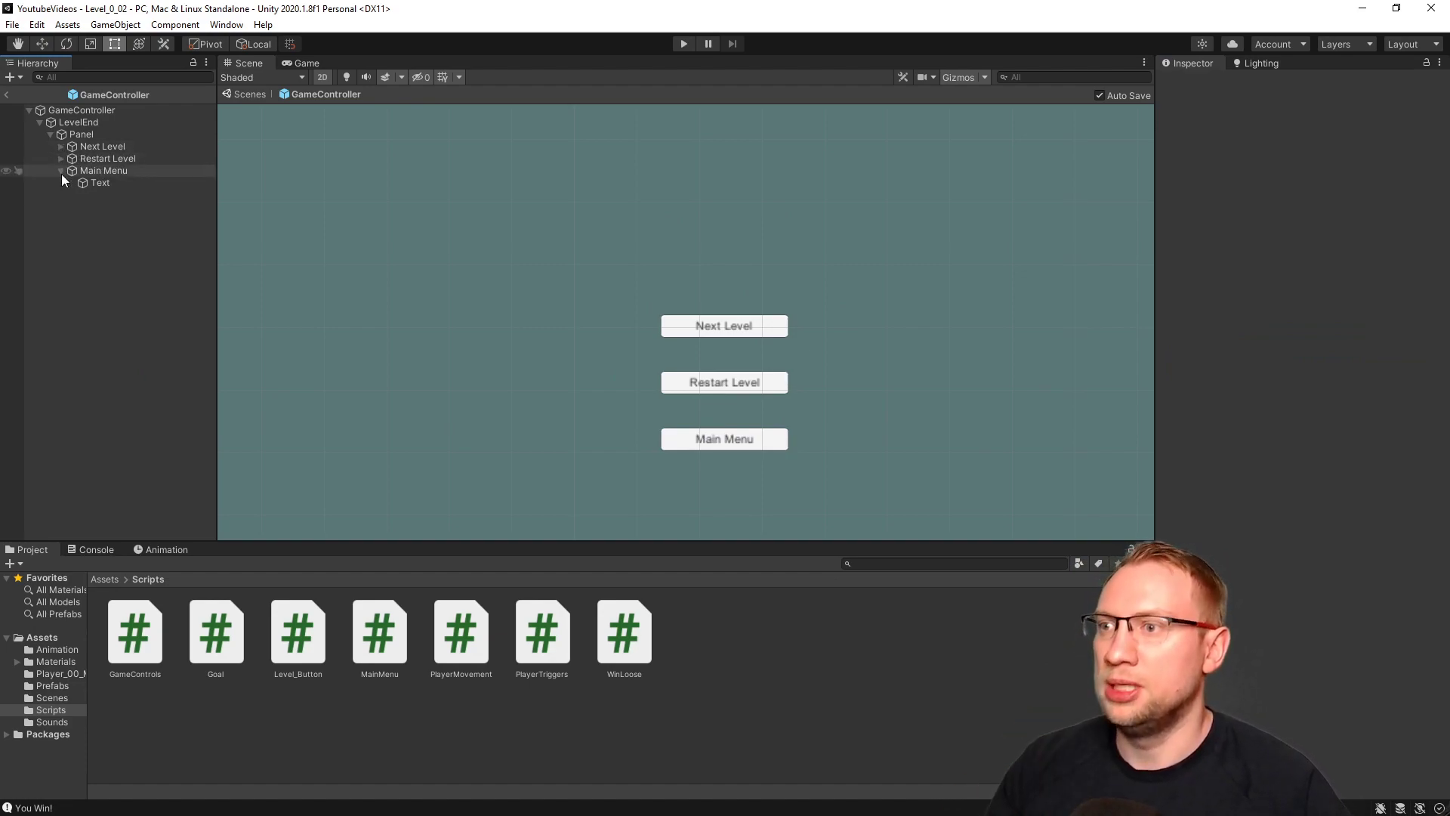
left_click(61, 171)
scroll(729, 406, "down", 2)
scroll(728, 412, "down", 3)
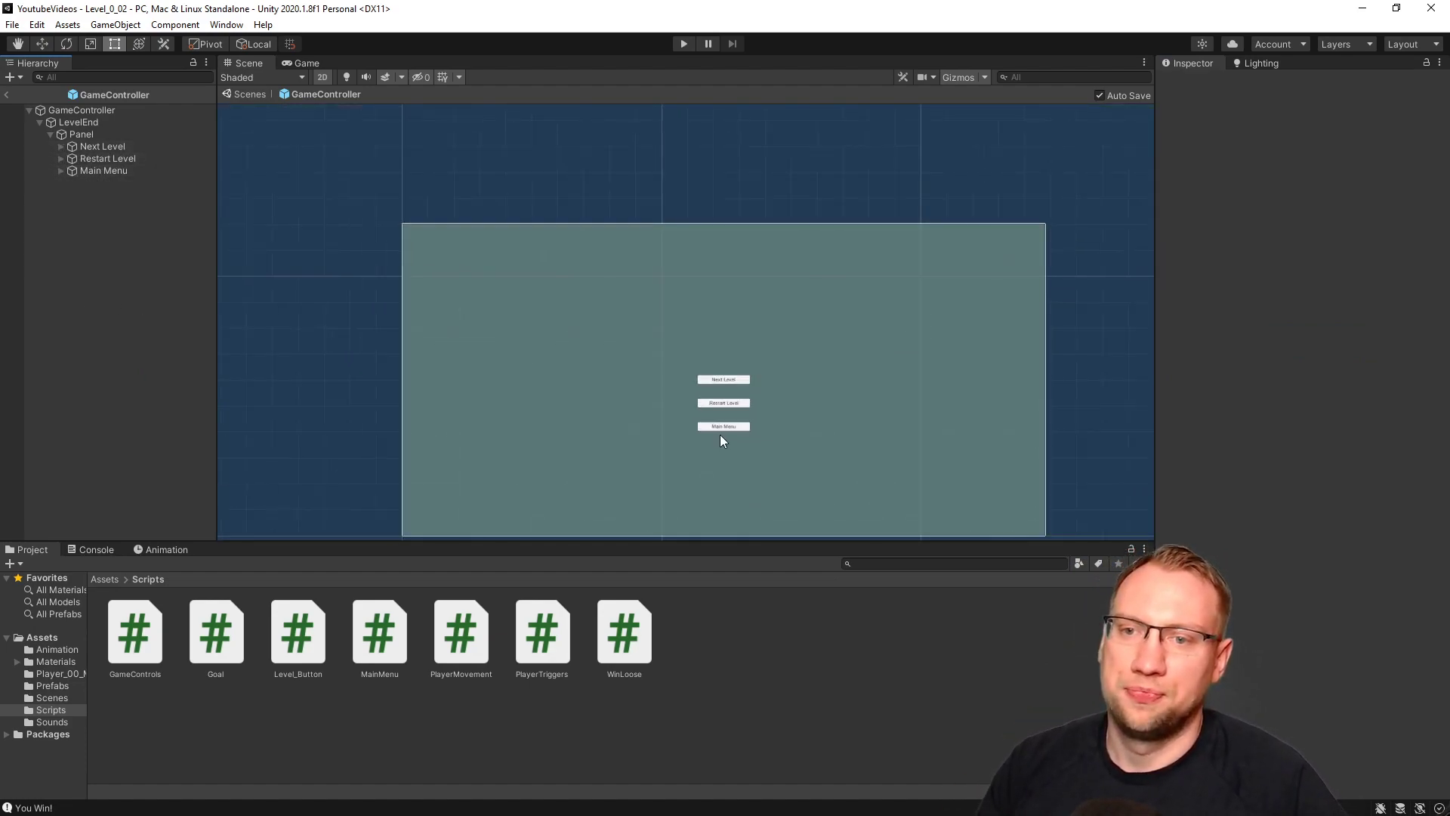
scroll(889, 454, "up", 3)
middle_click_drag(792, 331, 826, 328)
scroll(827, 323, "down", 1)
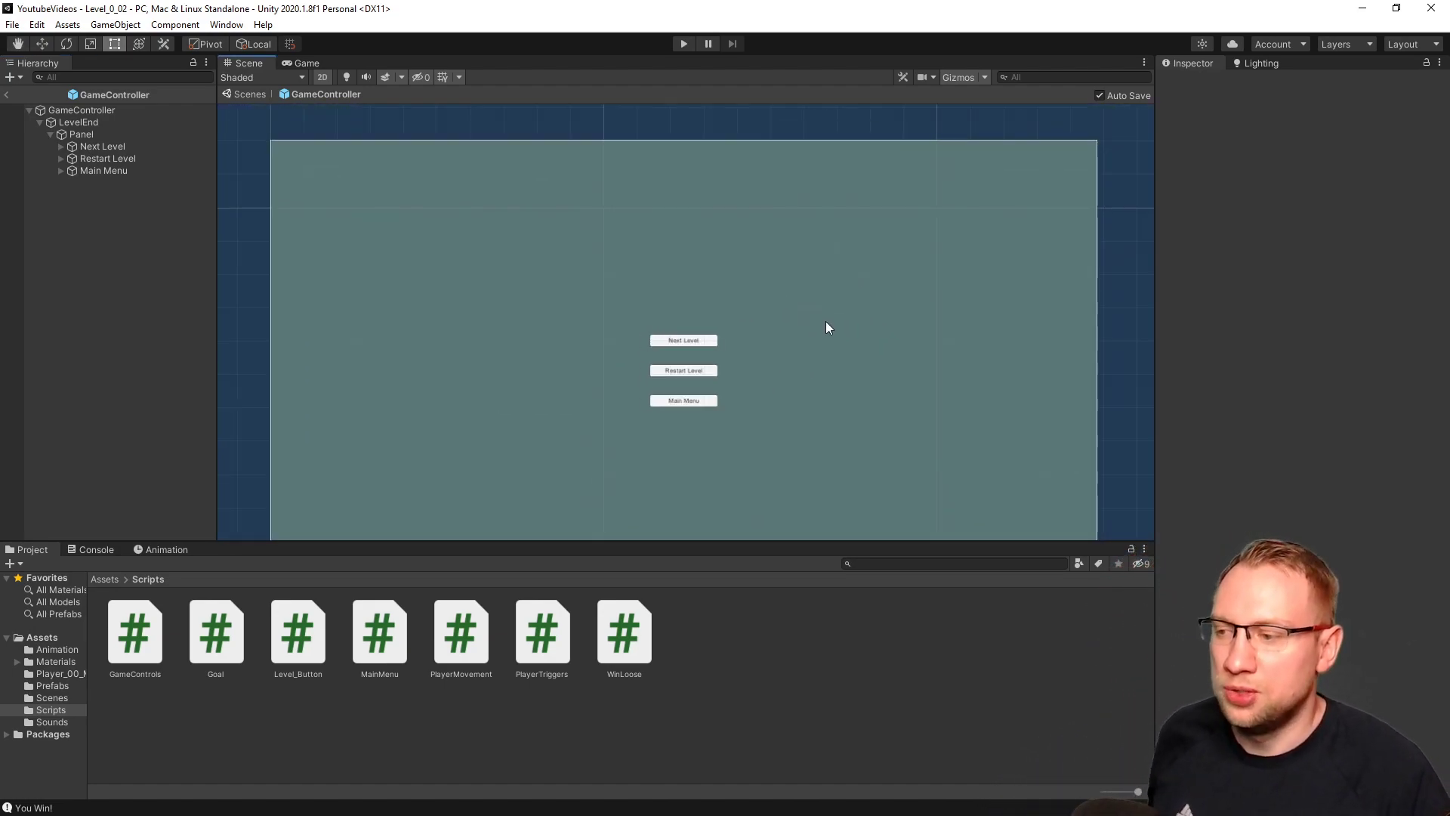
left_click(96, 122)
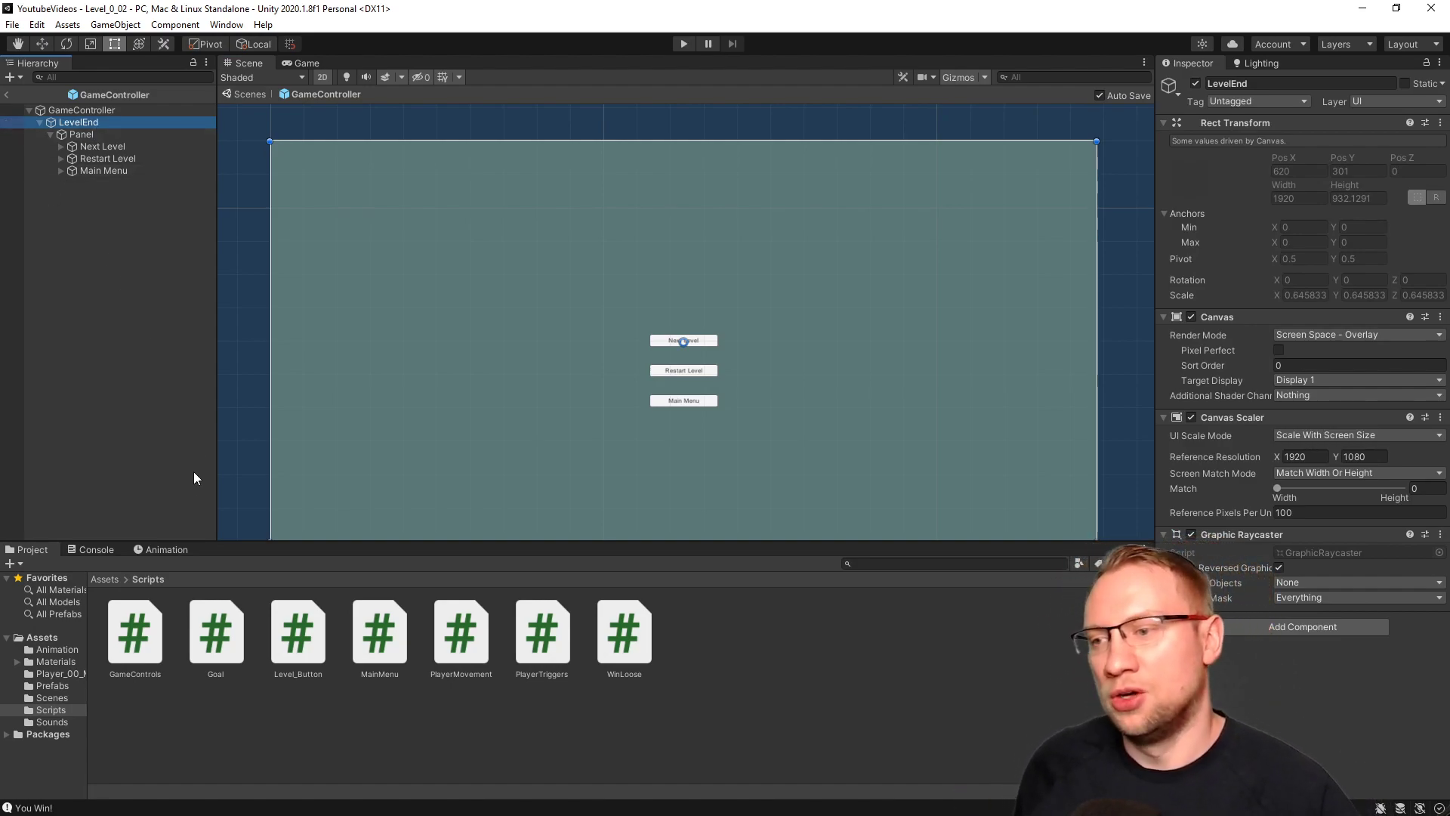
Open the Animation window and add an Animation component to LevelEnd.
left_click(174, 547)
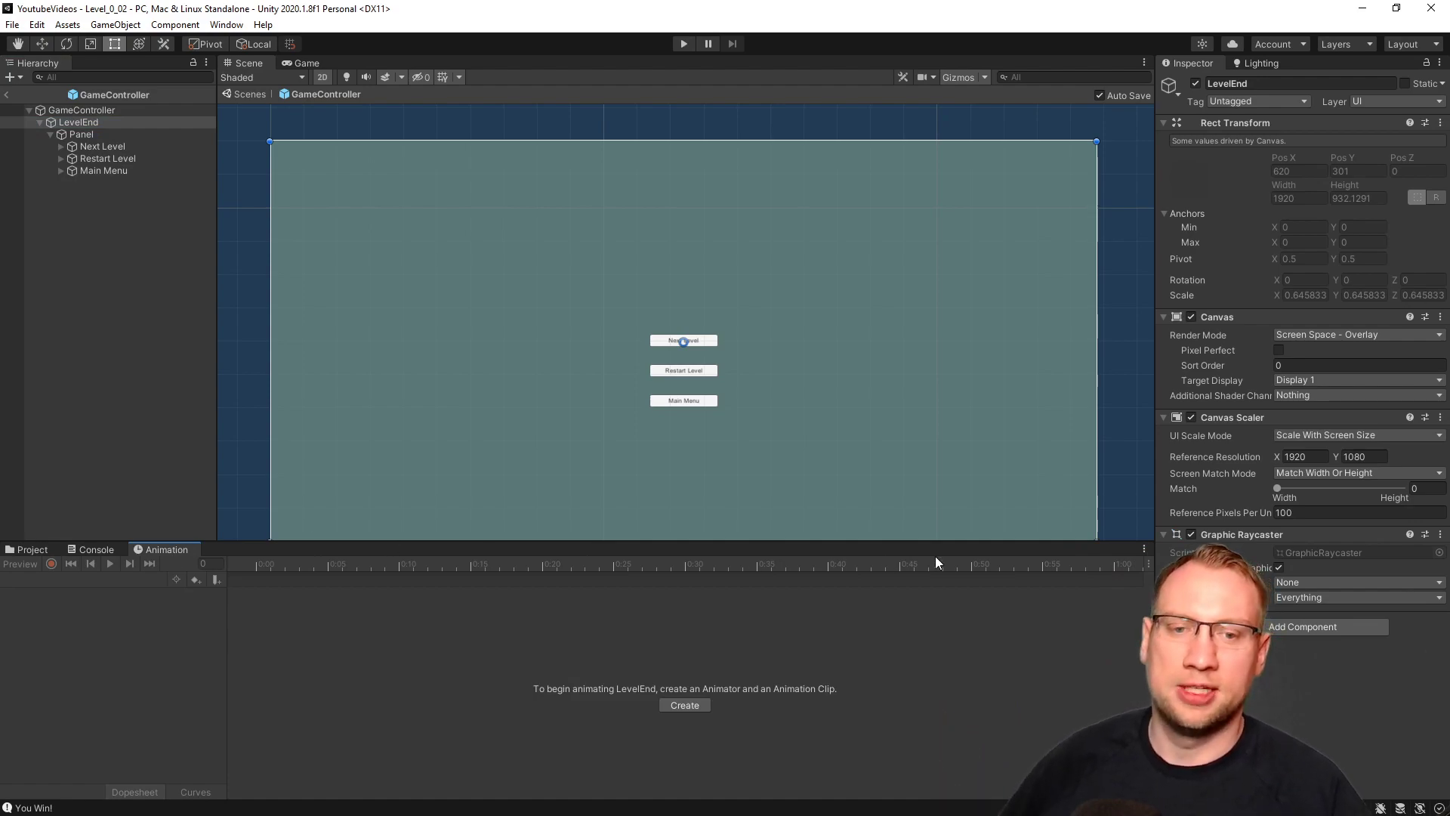
left_click(1254, 629)
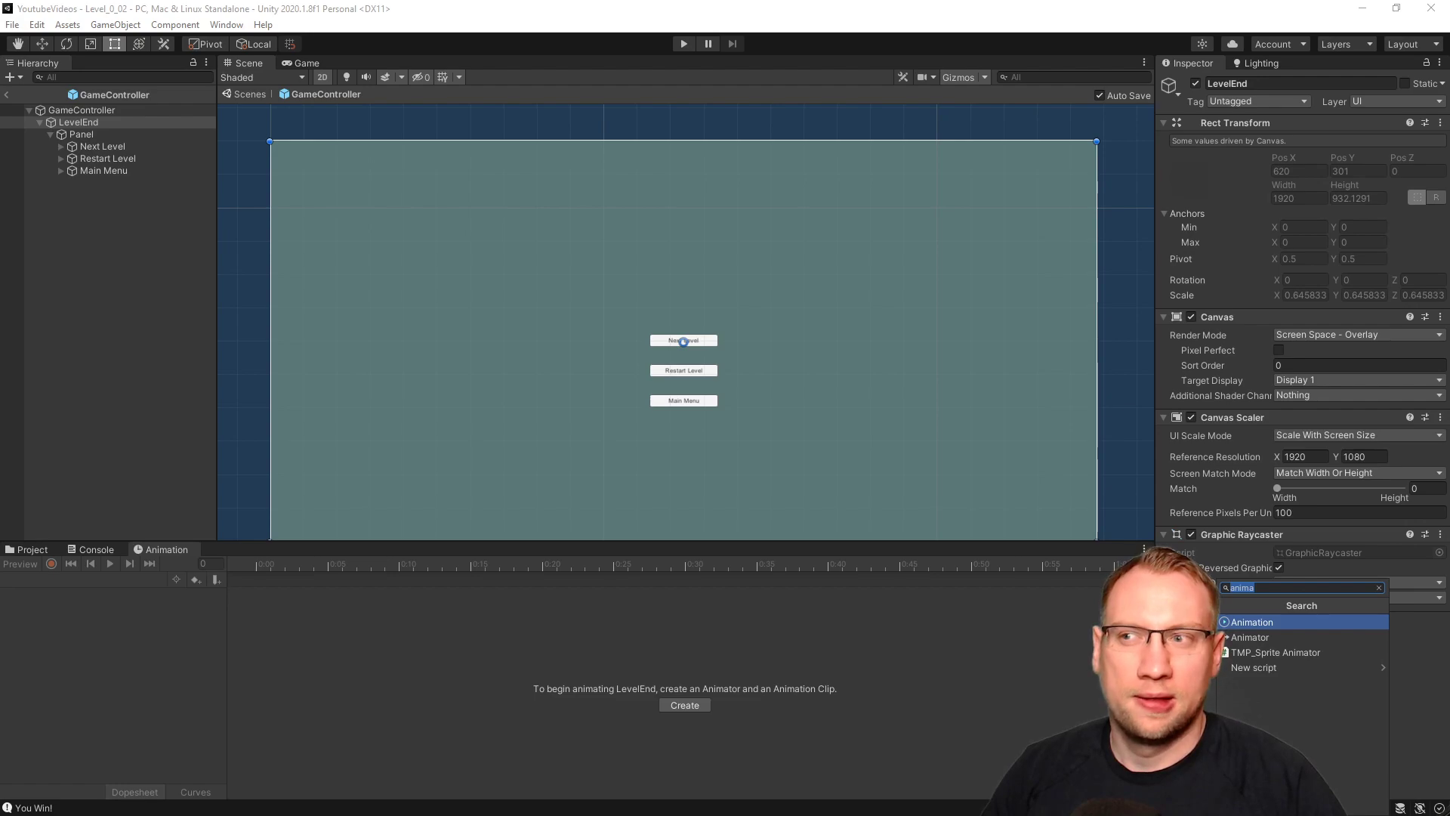
left_click(1251, 623)
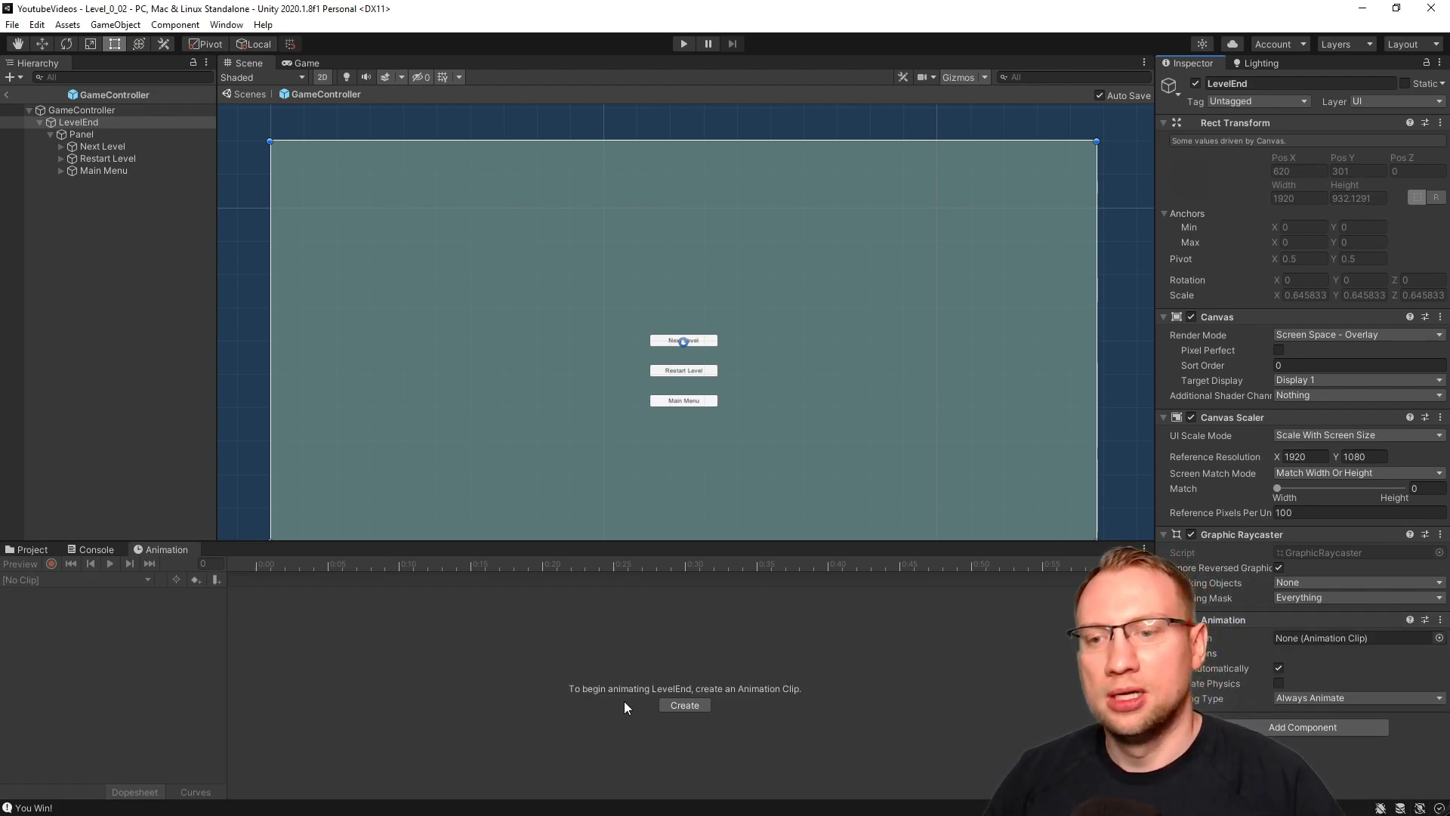
Create the EndLevel animation clip in the Assets/Animation folder.
left_click(684, 705)
left_click(404, 70)
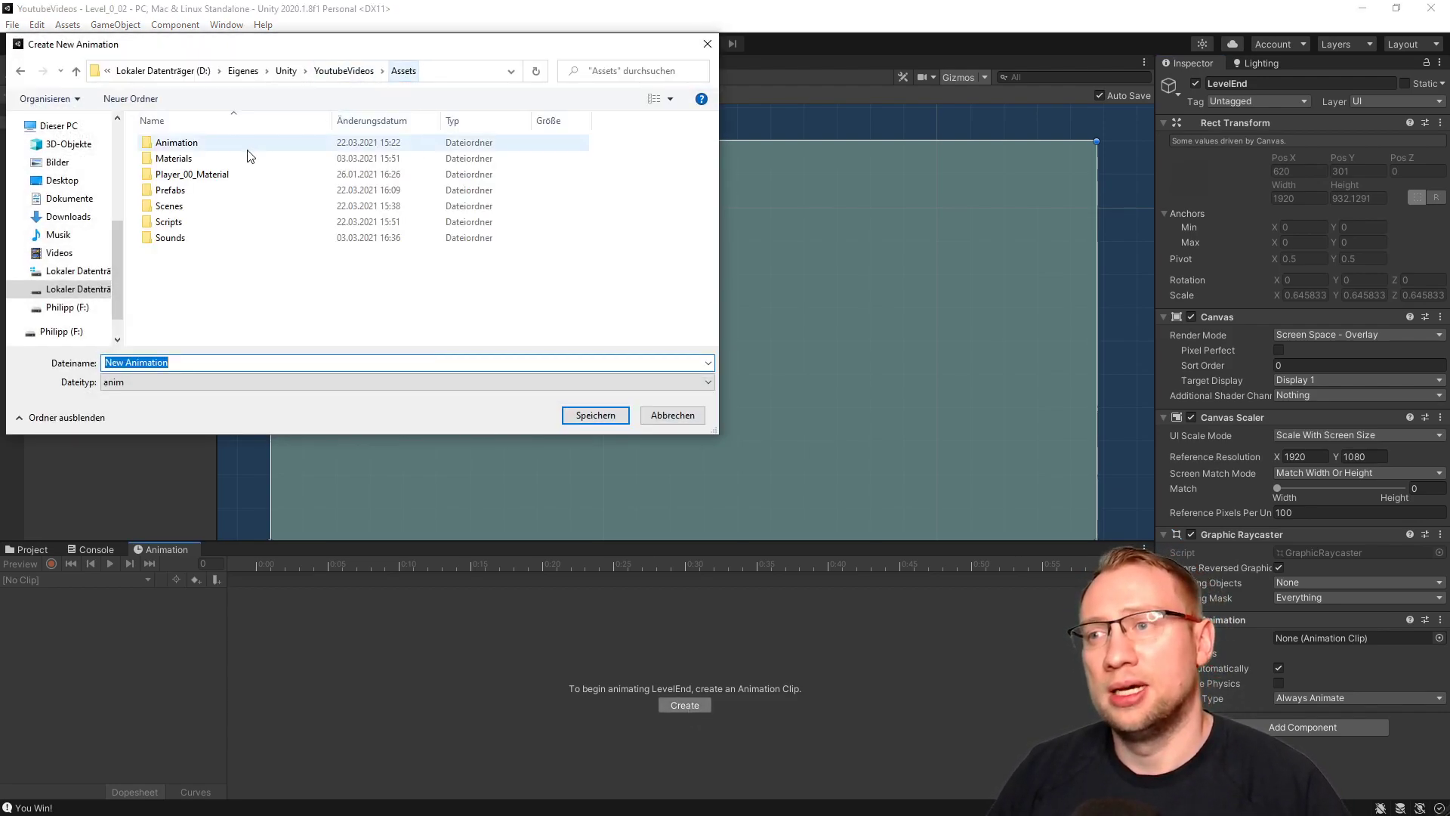
double_click(207, 143)
left_click(173, 362)
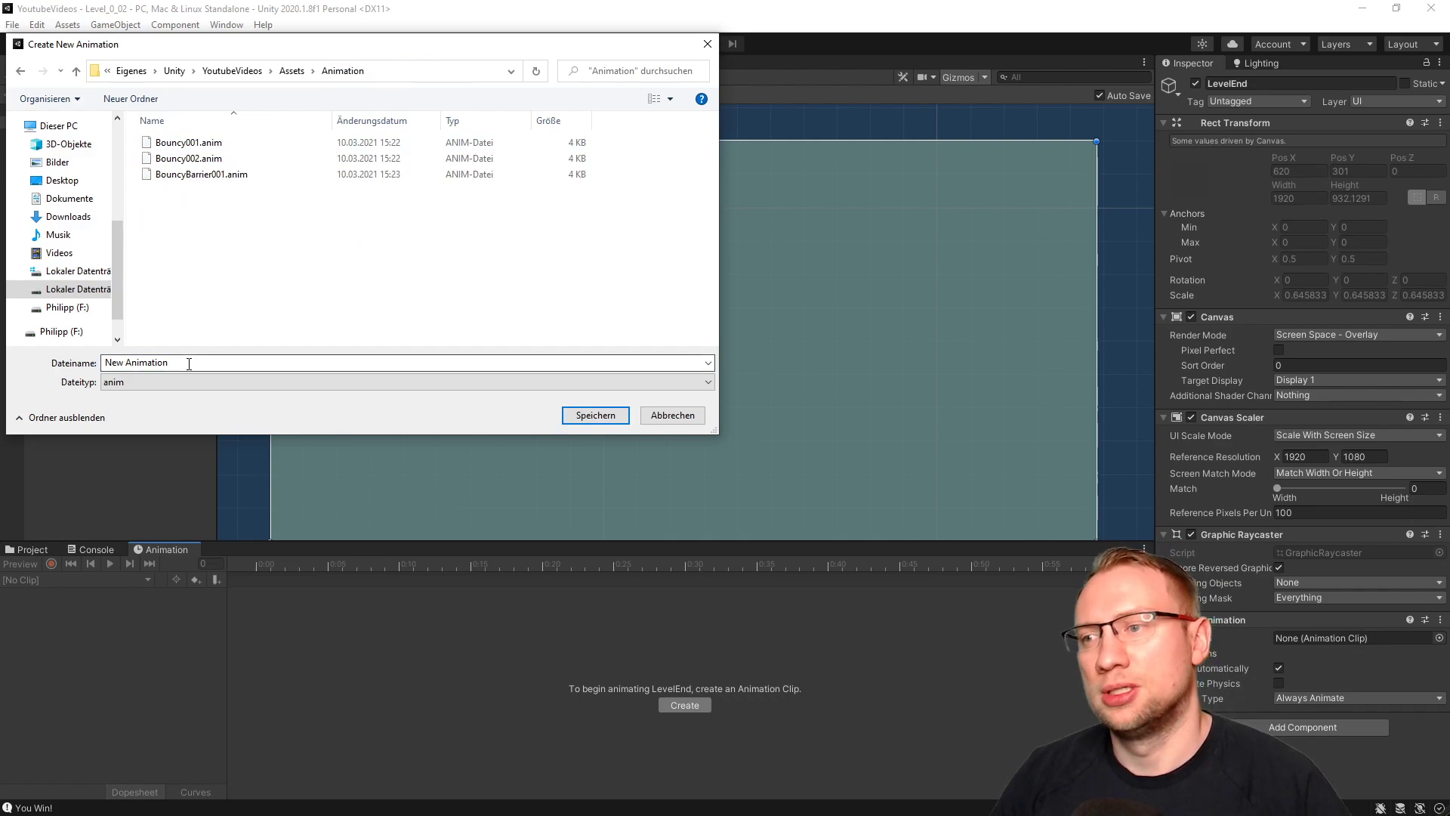
key("ctrl+a")
type("EndLevel")
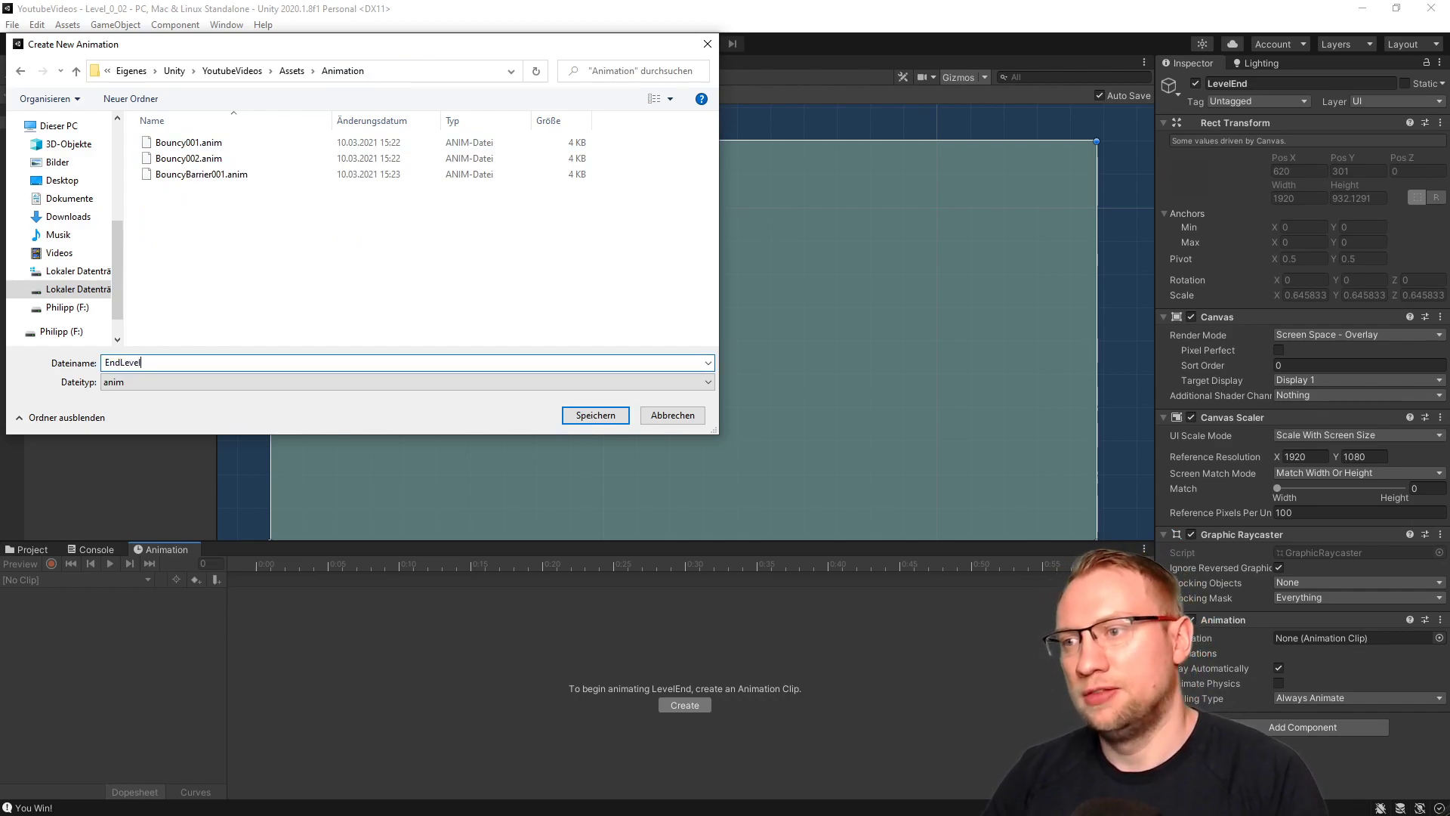
key("Return")
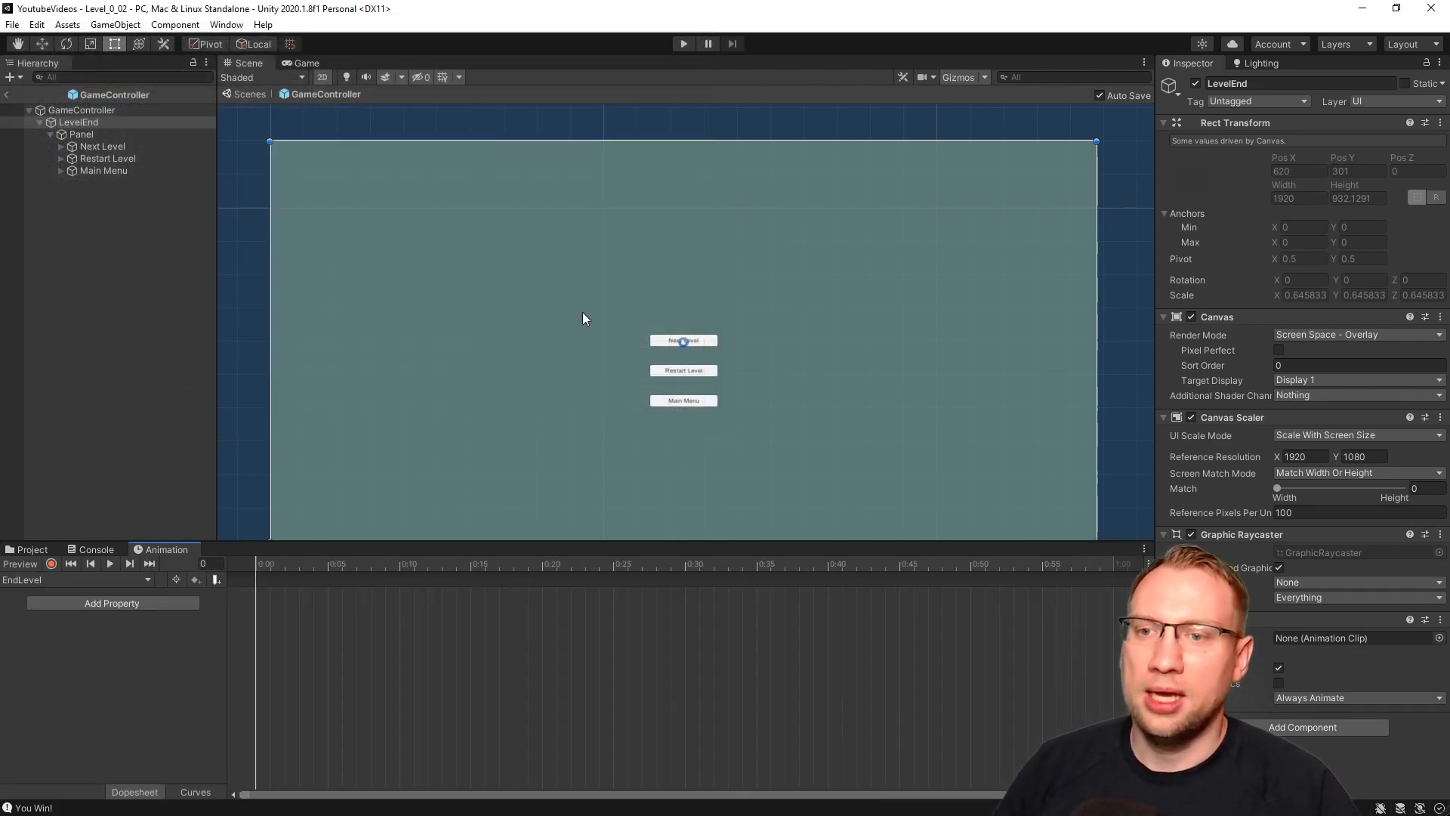
Enable recording and key the Panel's colour alpha to 0 at frame 0.
left_click(50, 564)
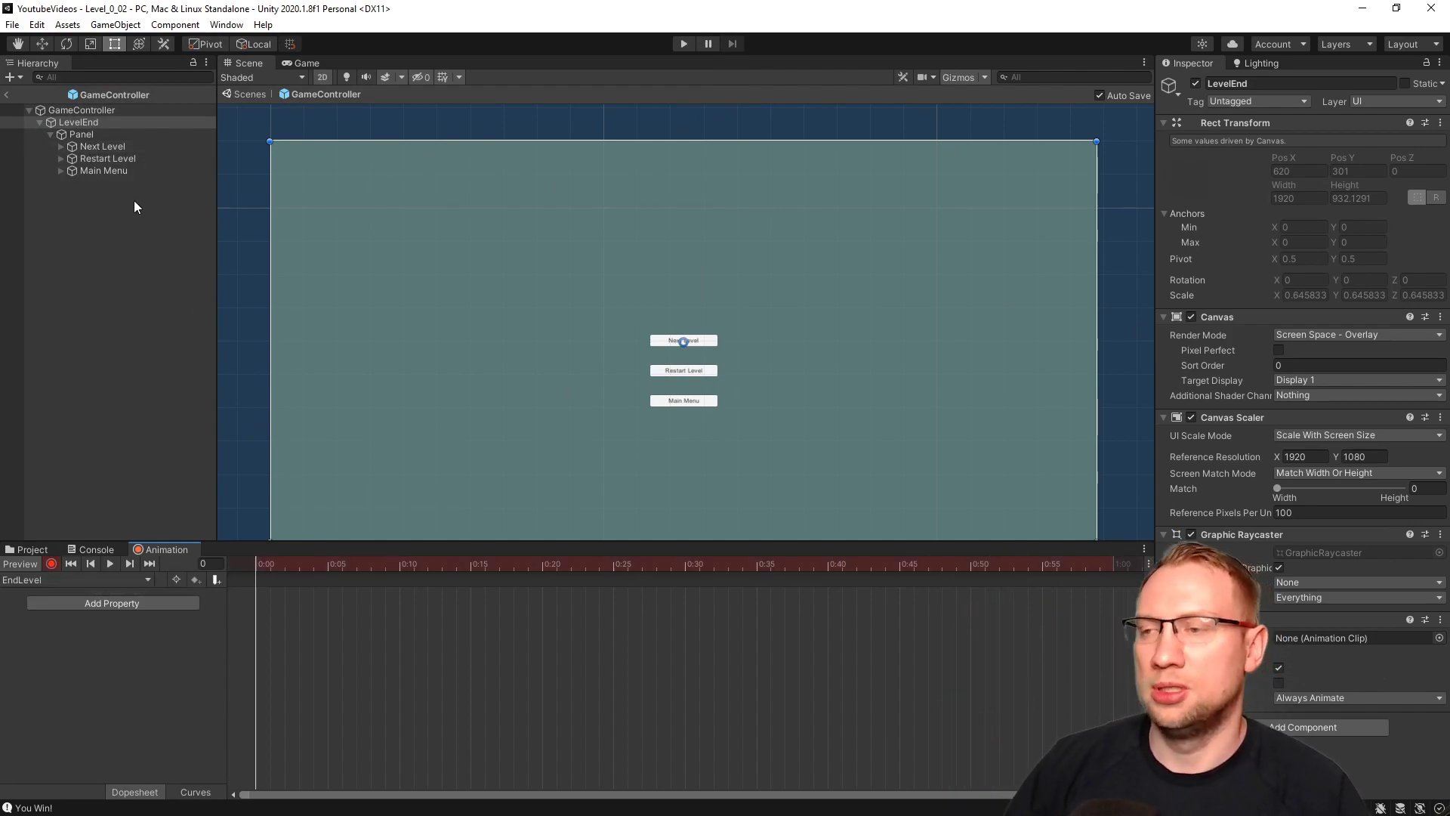
left_click(86, 135)
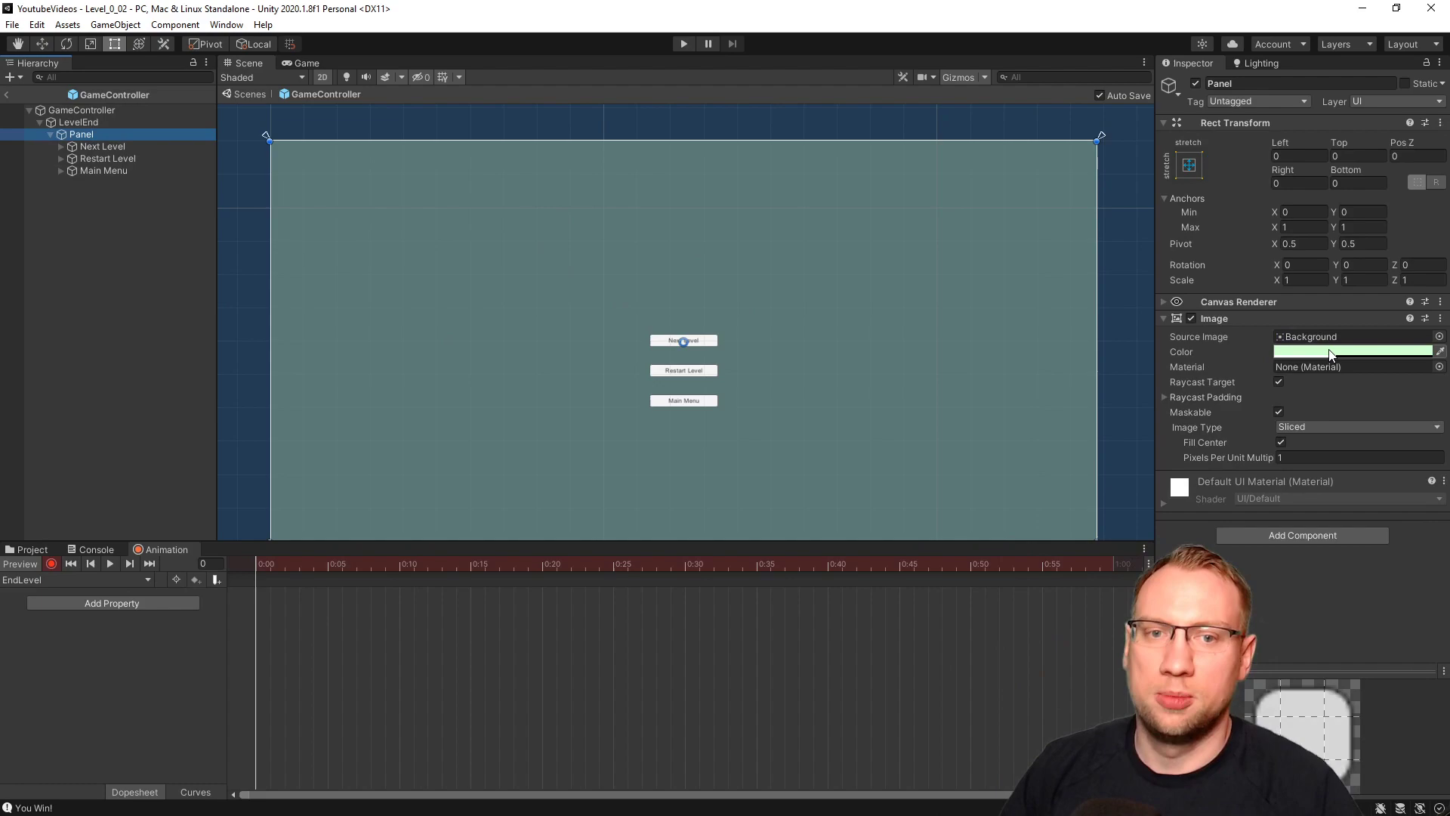
left_click(1330, 352)
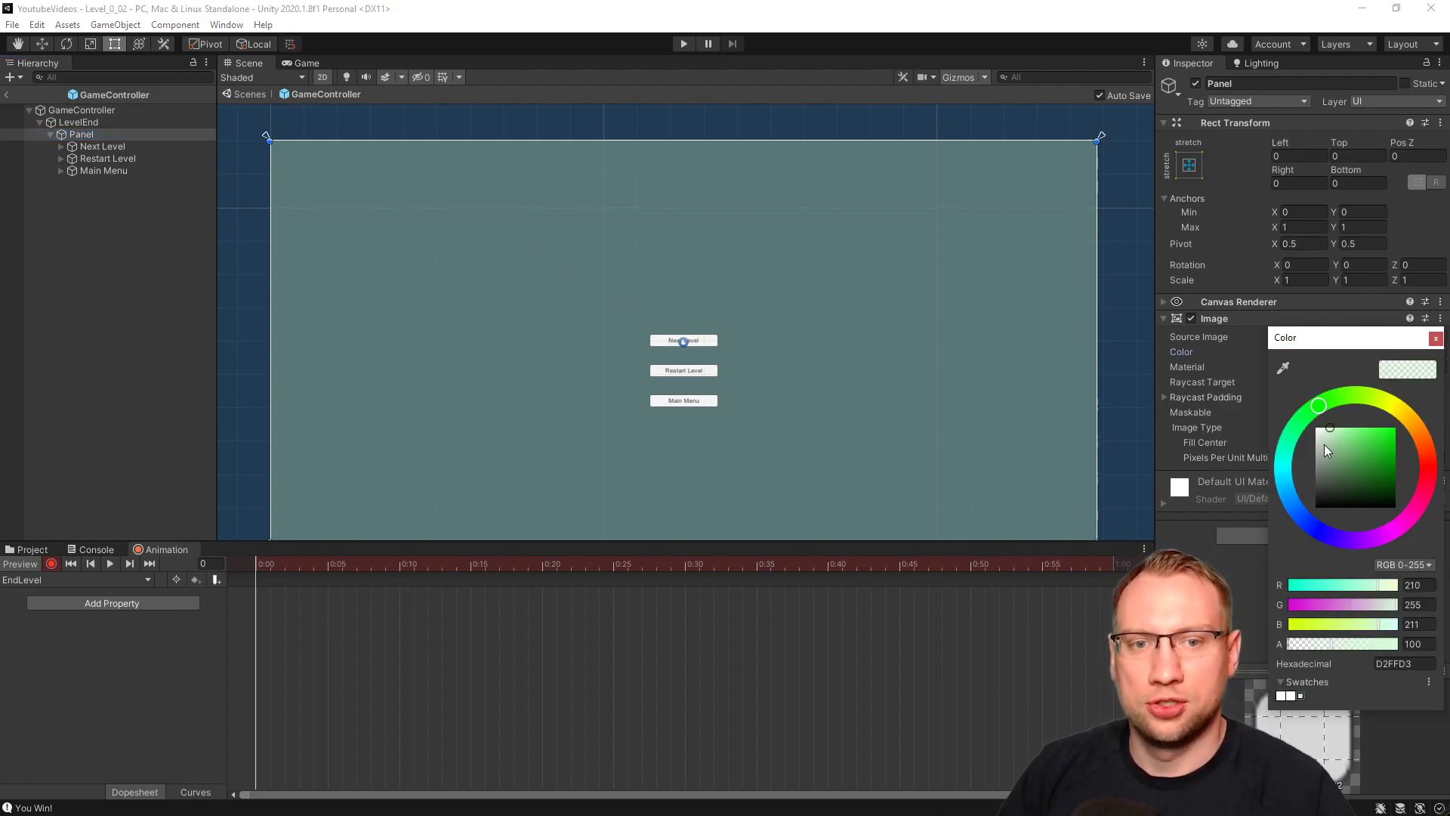
type("0")
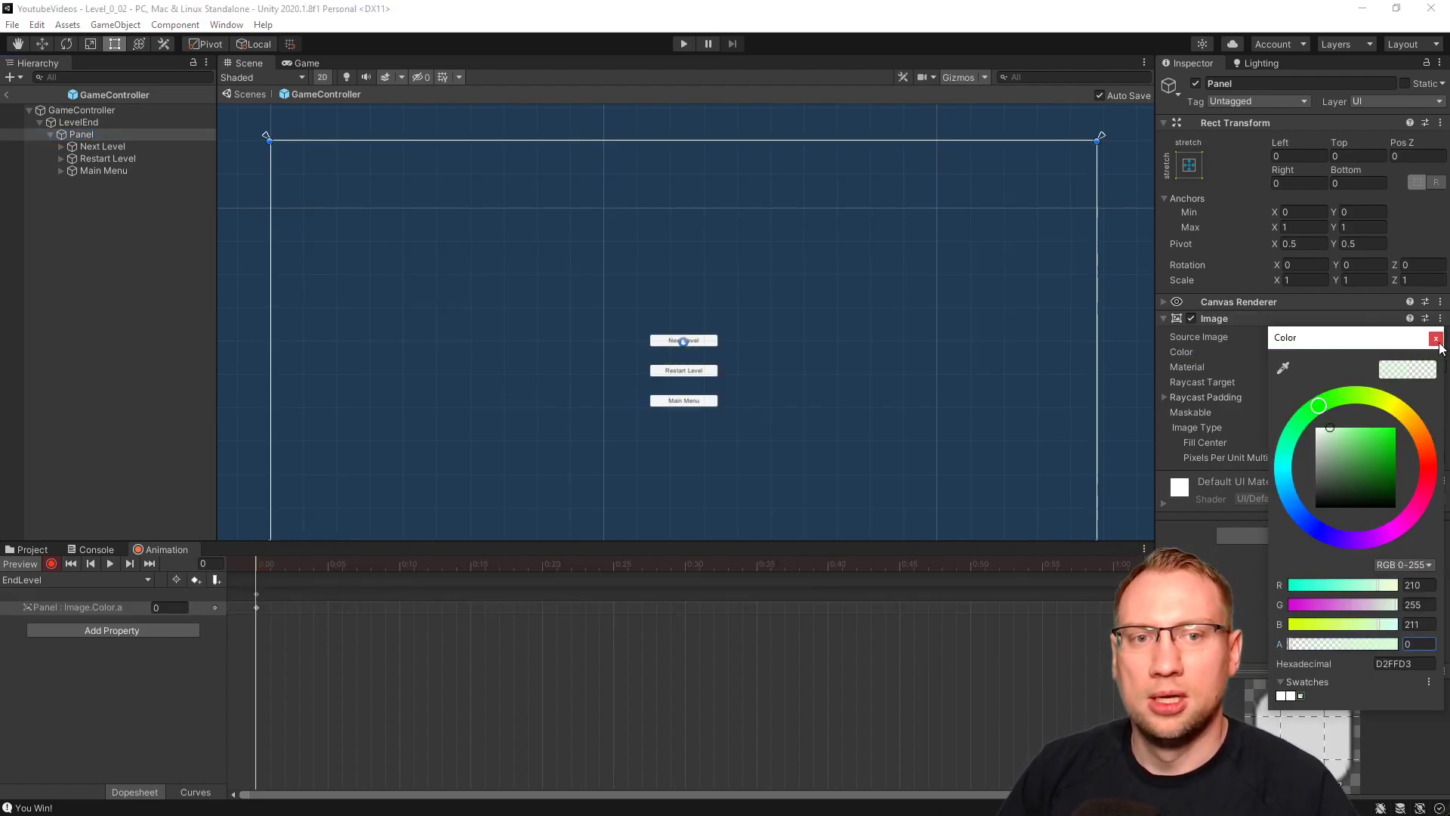
left_click(300, 578)
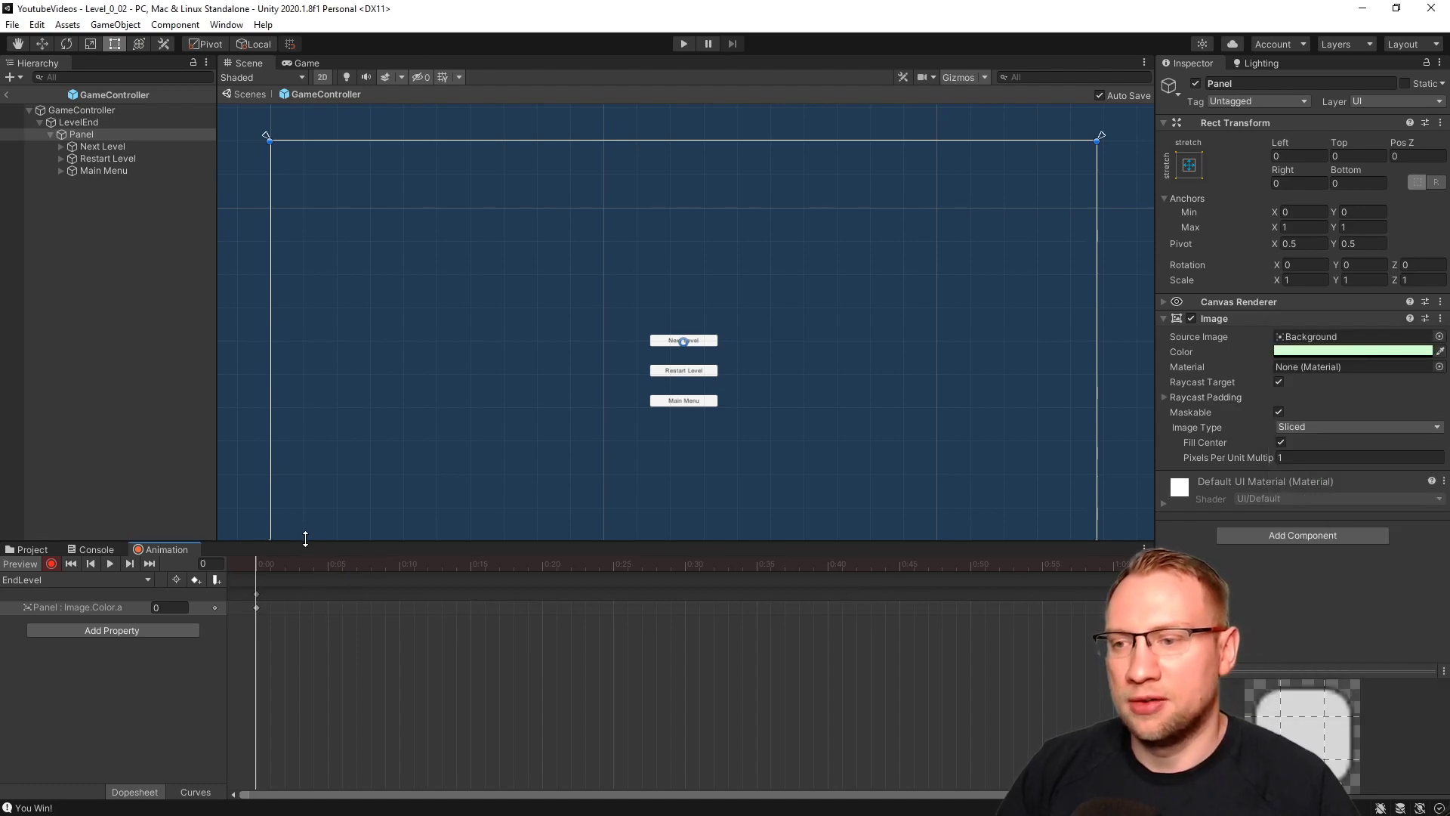
At frame 60, key the Panel's alpha up to 100 (0.392).
left_click_drag(297, 563, 816, 567)
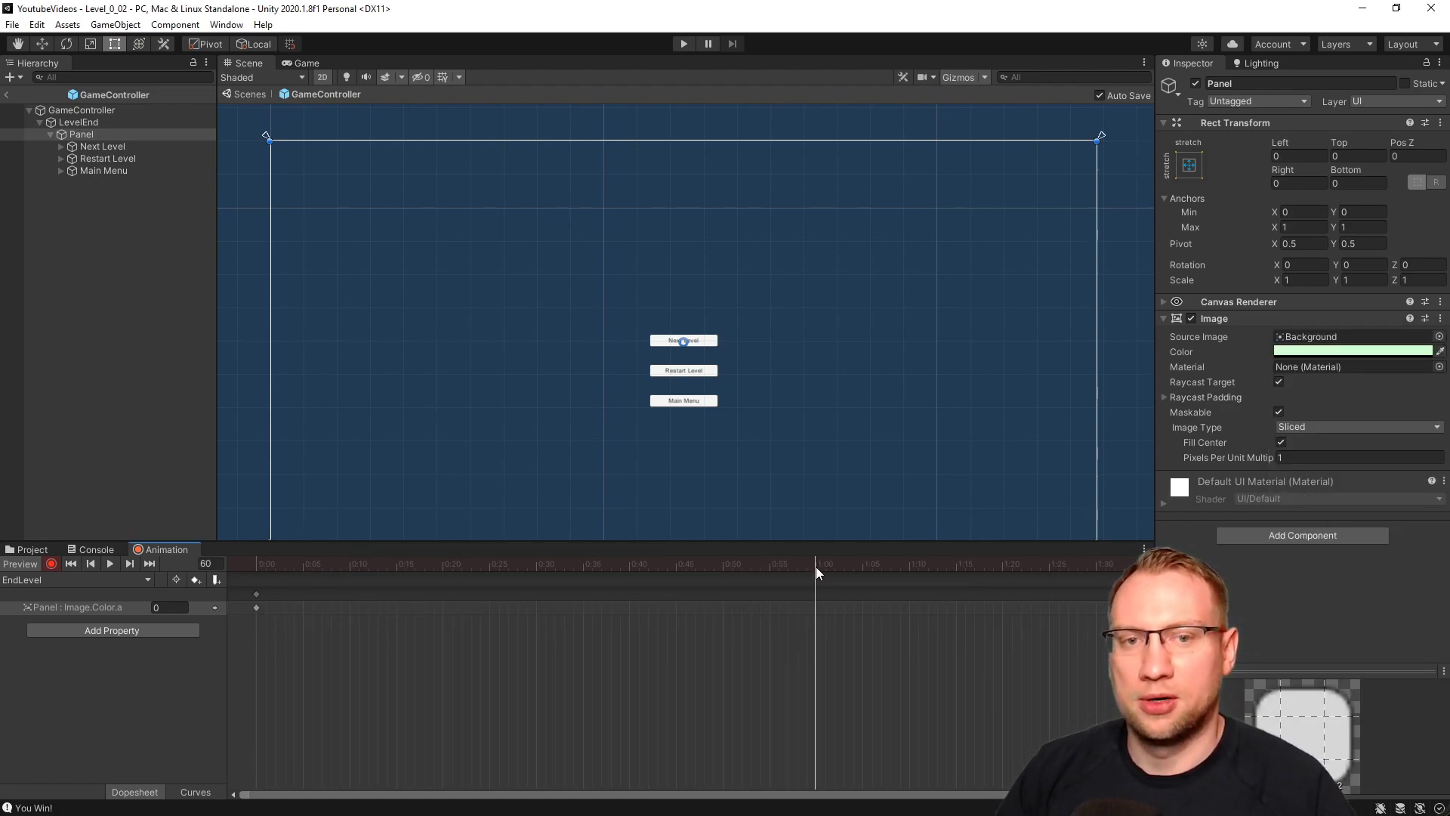
left_click(1352, 351)
left_click_drag(1318, 646, 1330, 650)
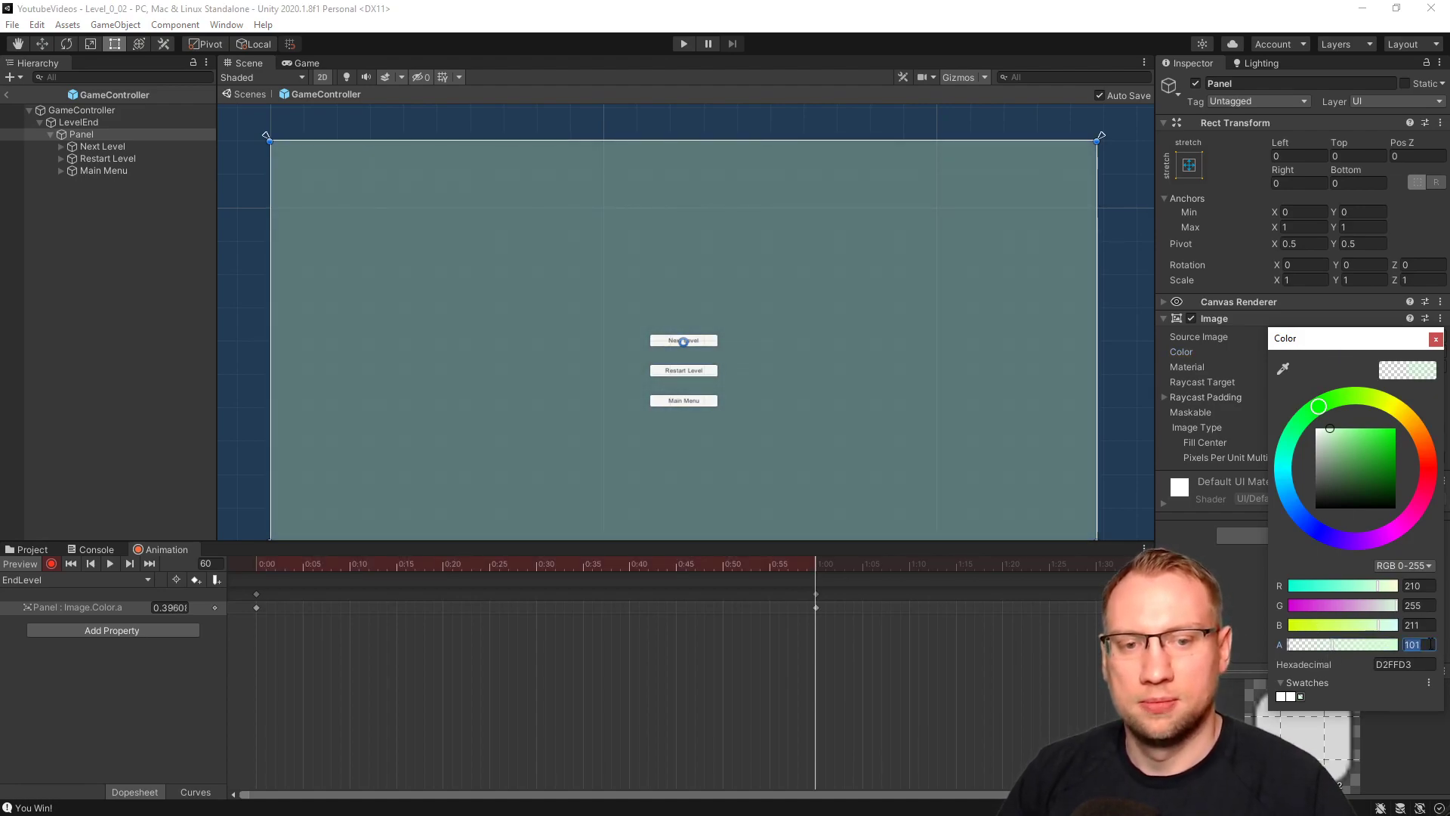
left_click(1435, 339)
Key the Image colour of the Next Level, Restart Level and Main Menu buttons at frame 100 (1:40).
left_click(127, 145)
left_click(121, 171, "shift")
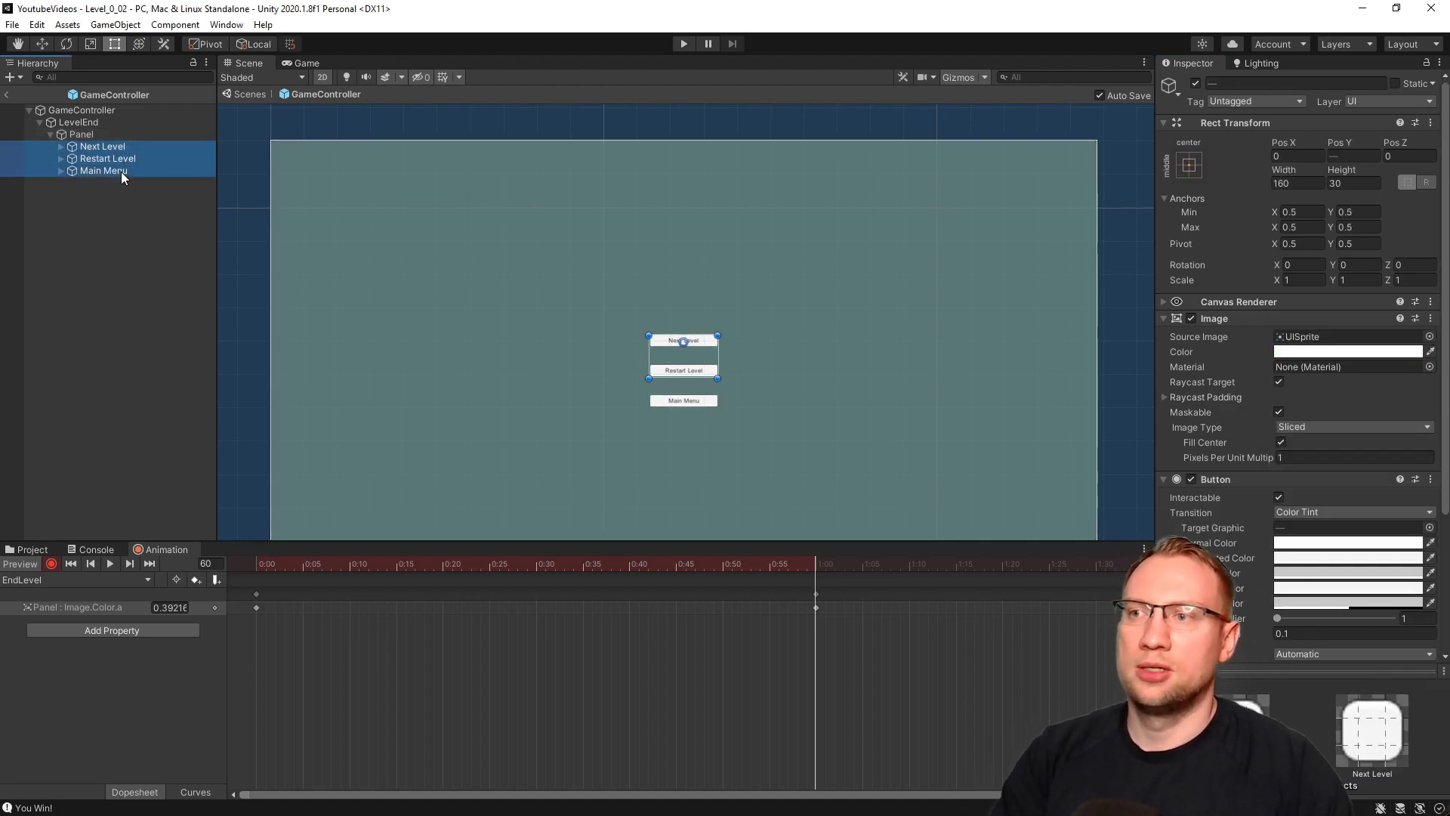
left_click(537, 565)
left_click_drag(537, 565, 1094, 570)
scroll(907, 654, "down", 3)
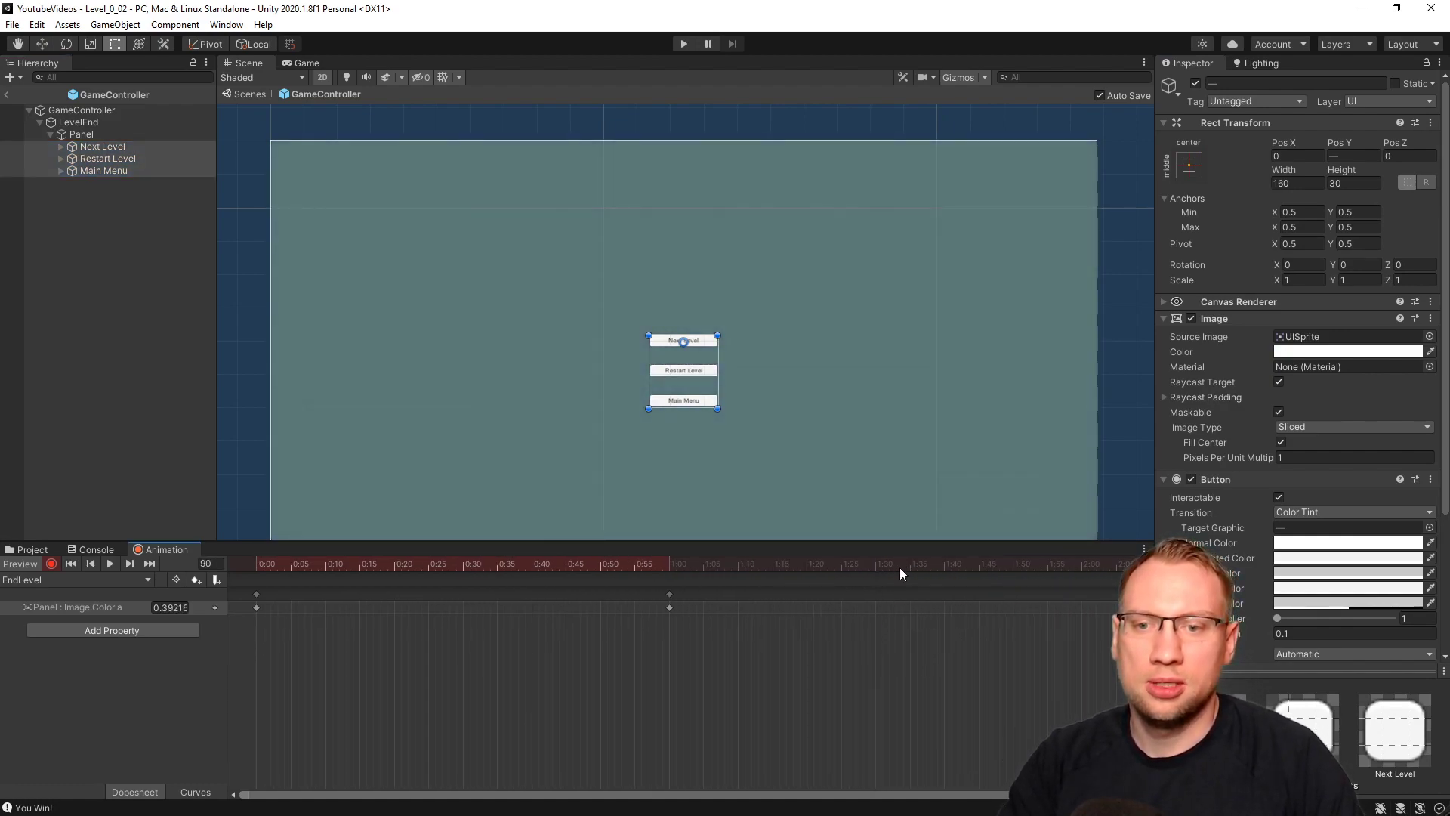
left_click_drag(905, 560, 946, 565)
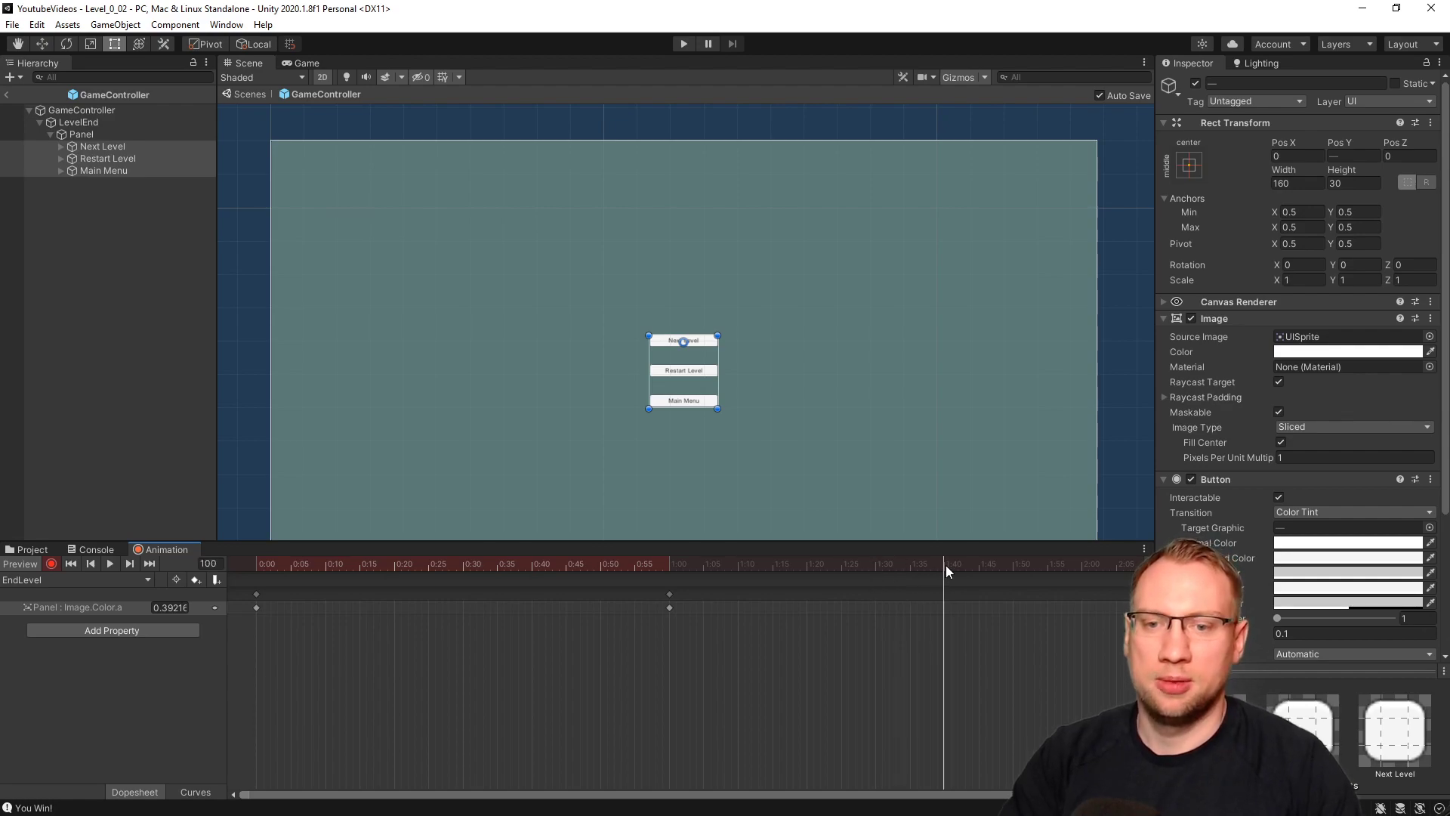
left_click(1314, 352)
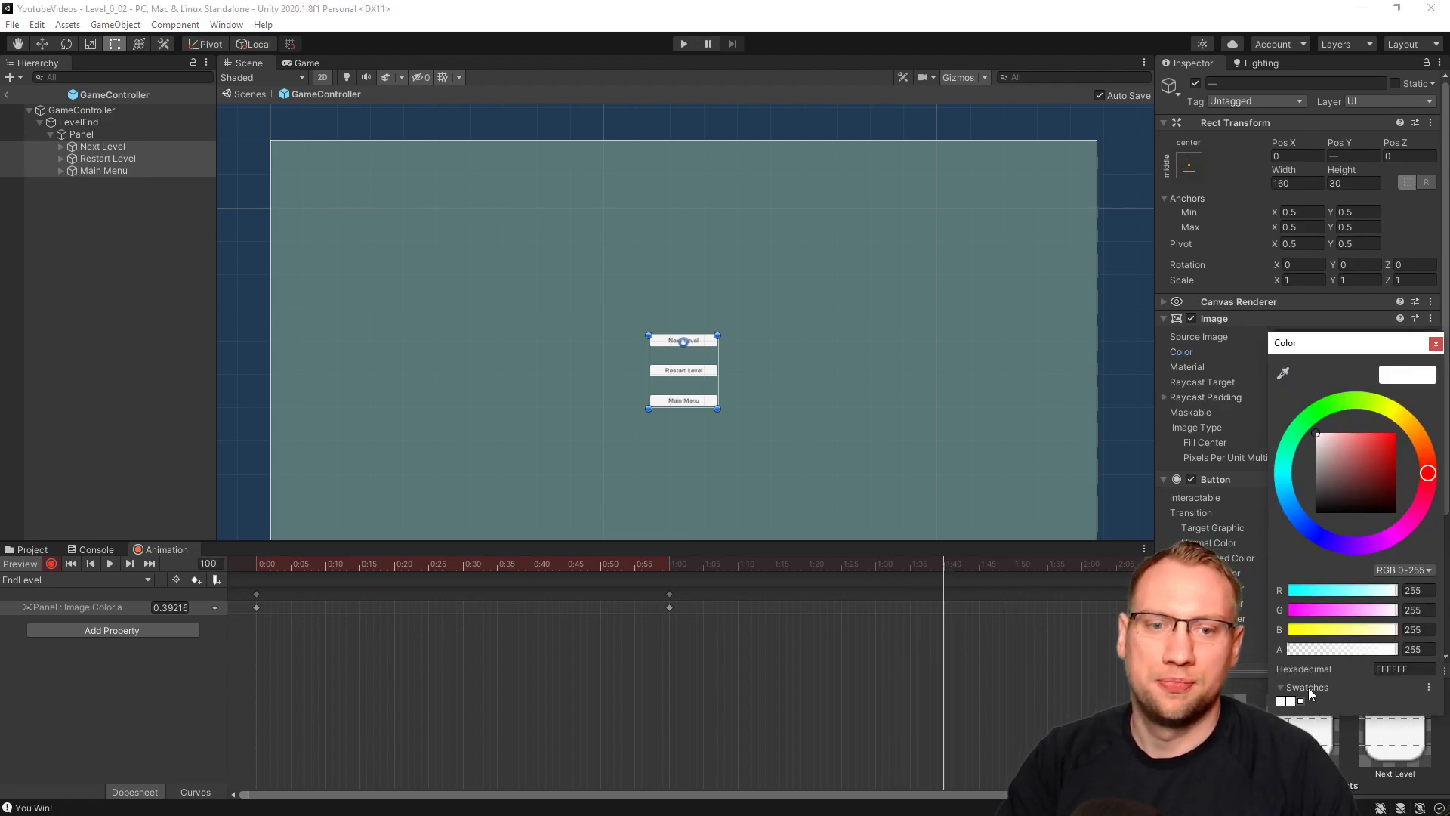
left_click_drag(1298, 651, 1403, 642)
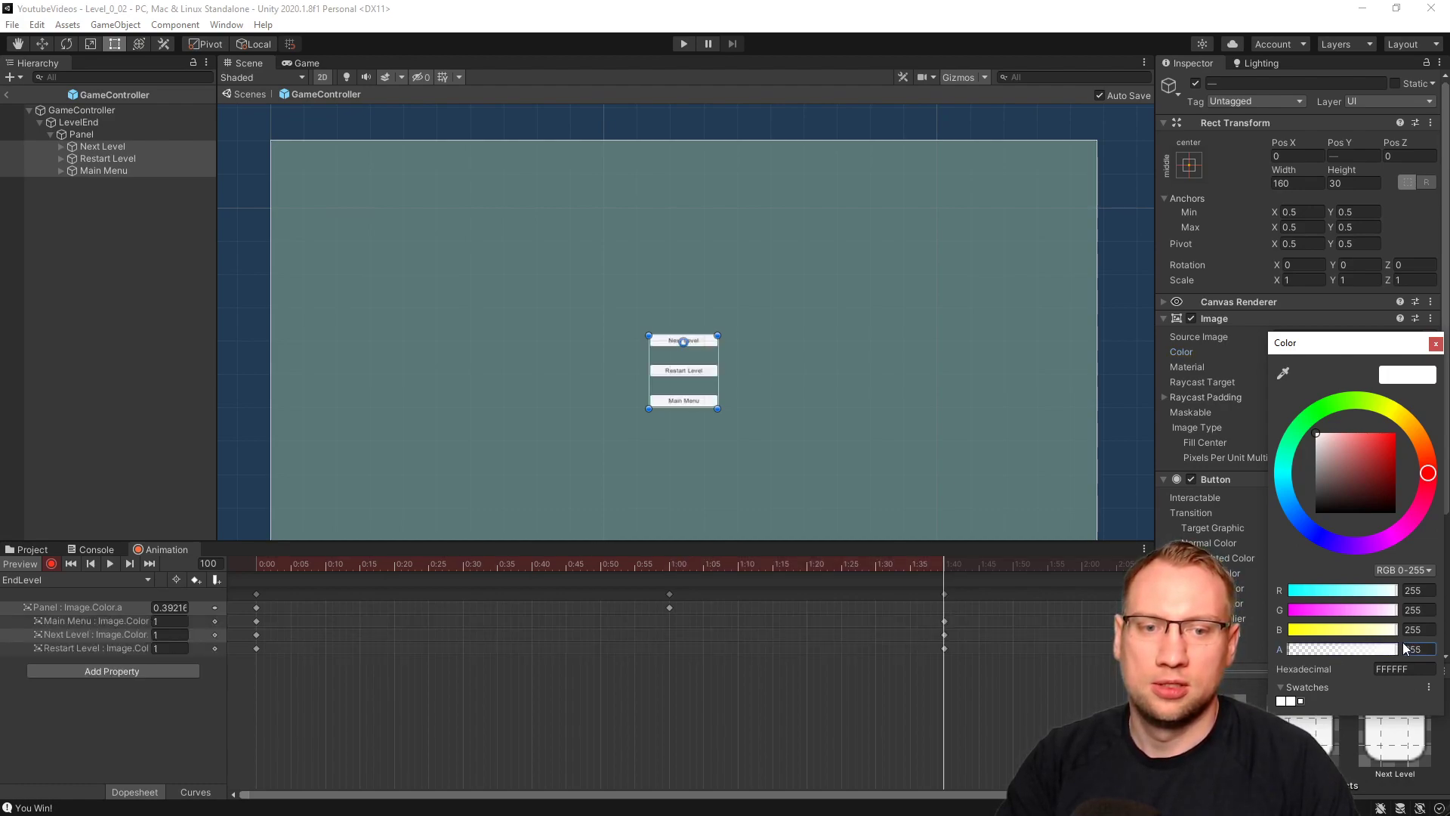
left_click(1438, 346)
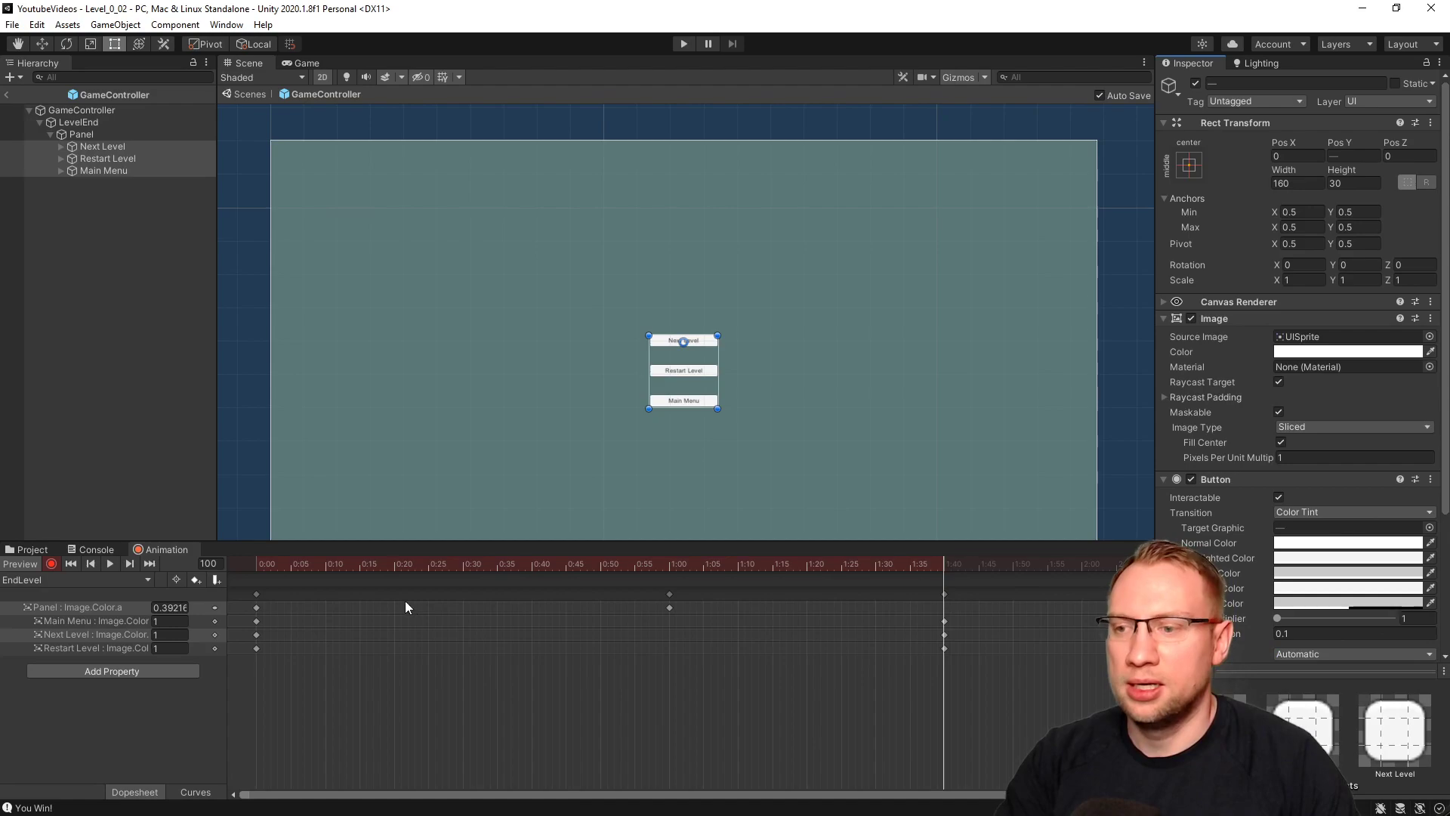
Move the three buttons' starting colour keys from frame 0 to 0:40.
left_click(257, 648)
left_click(257, 635, "shift")
left_click(256, 621, "shift")
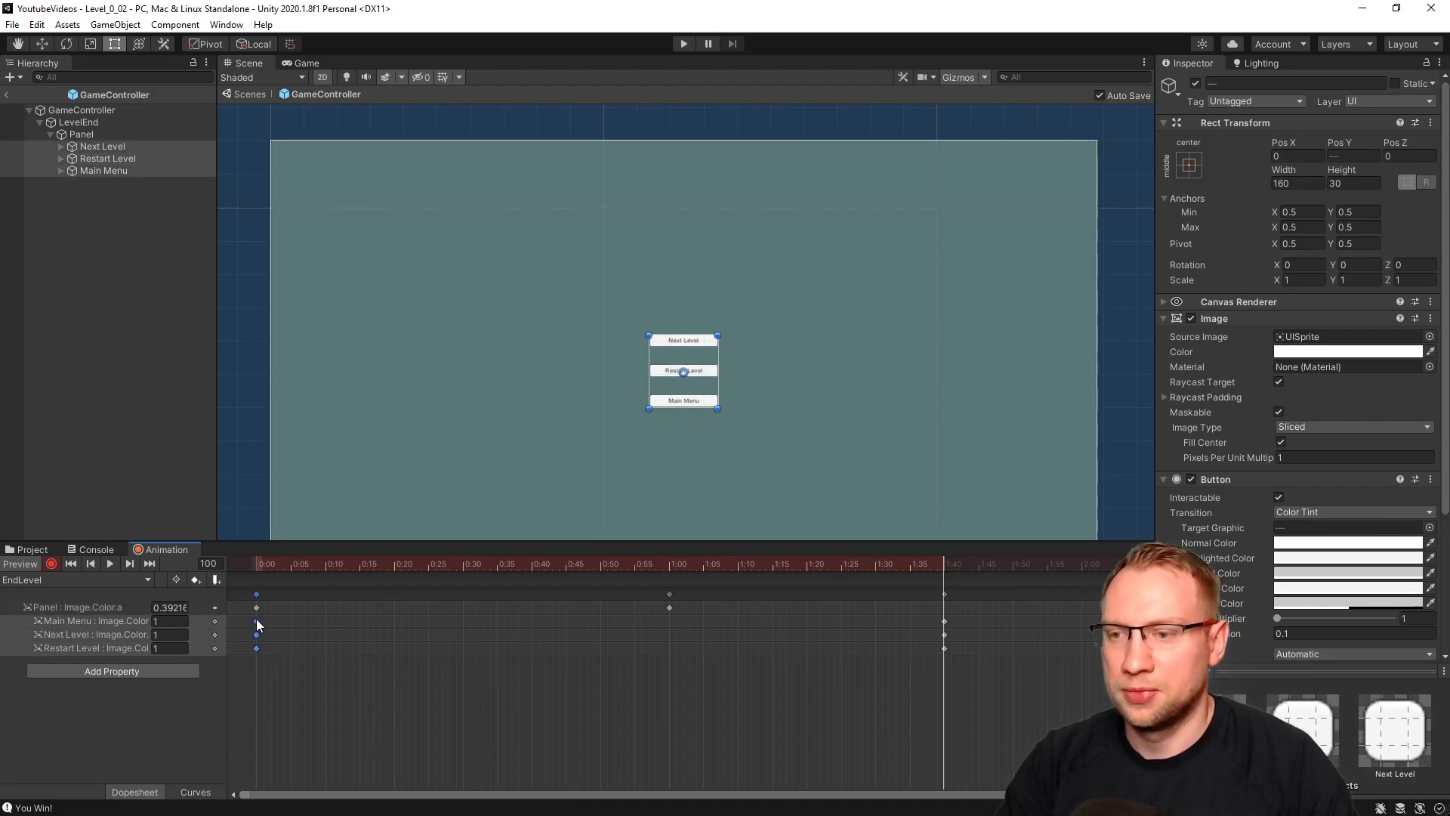
left_click_drag(256, 648, 441, 633)
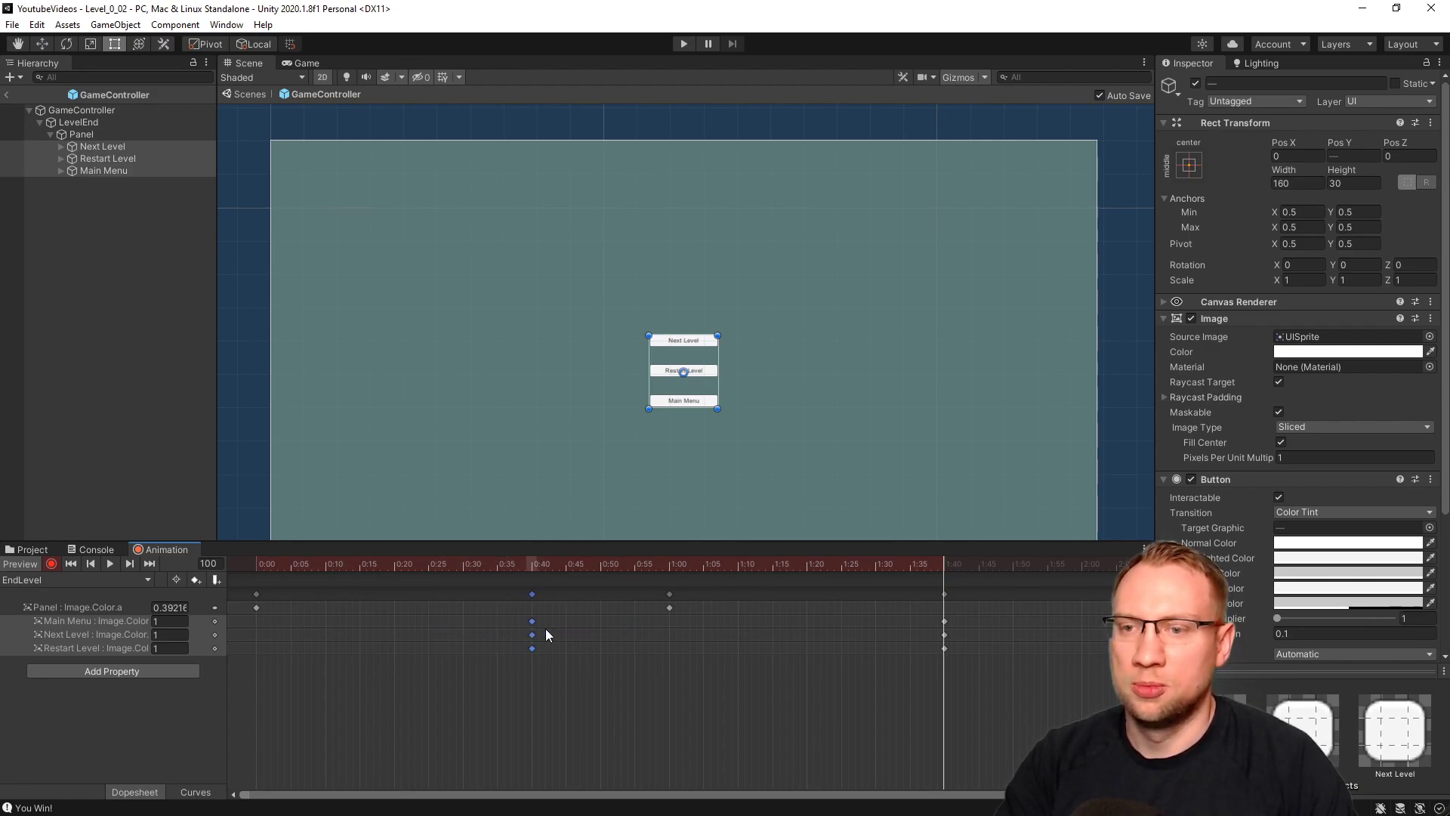
left_click_drag(923, 567, 179, 558)
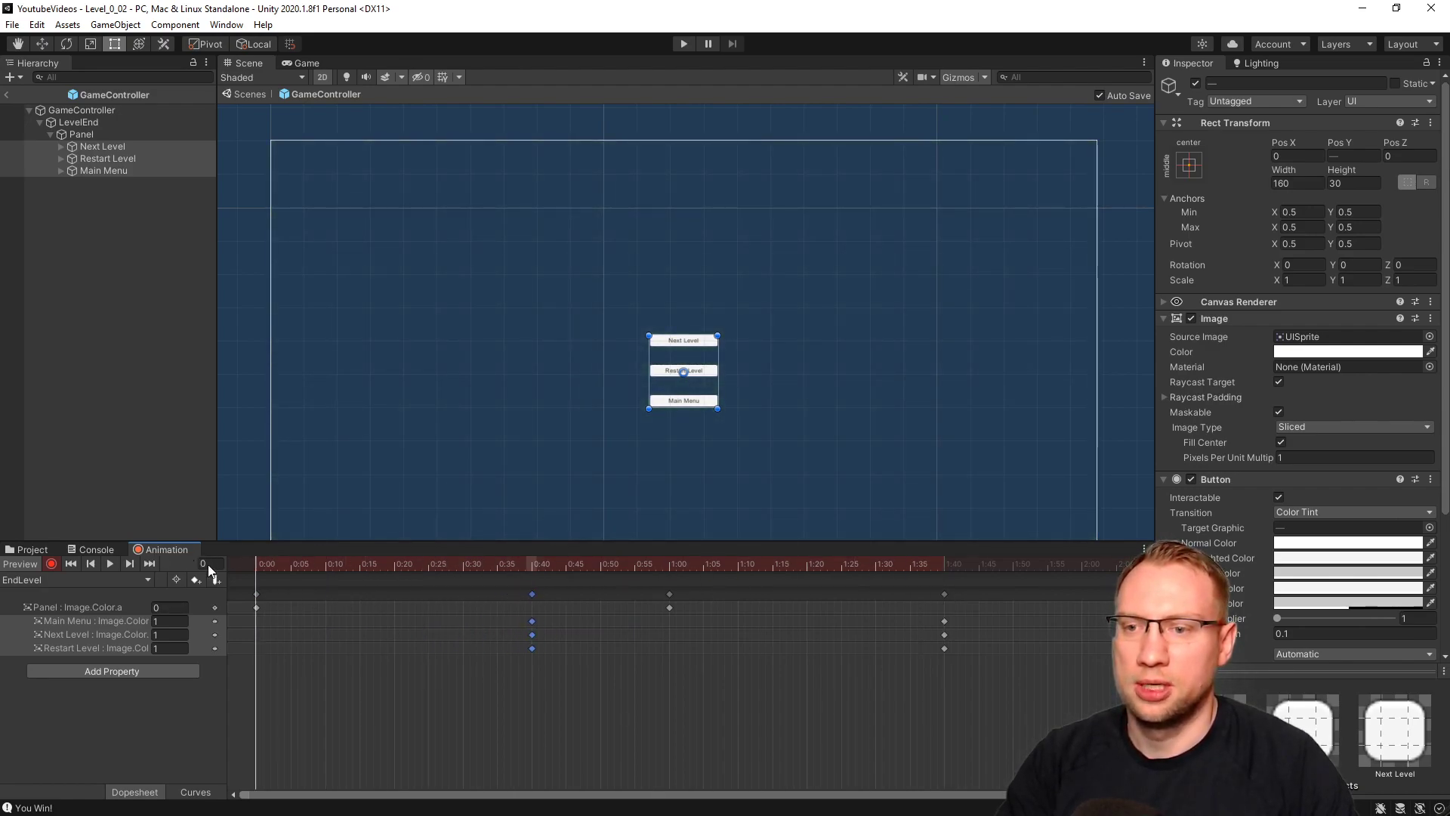
Set the three buttons' Image colour alpha to 0 at 0:40 and scrub to preview the fade-in.
left_click(669, 564)
left_click_drag(954, 566, 318, 567)
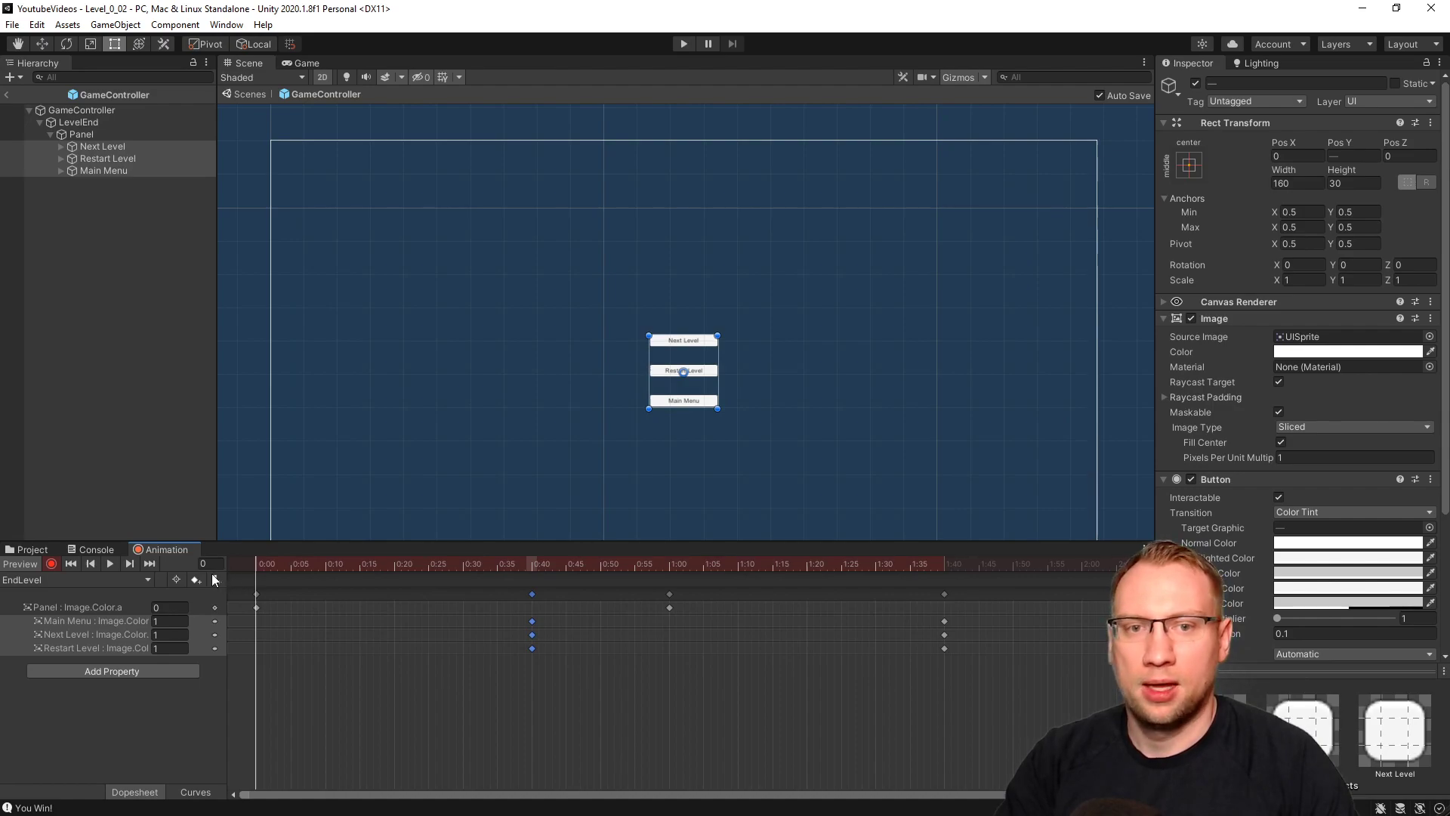
left_click(565, 565)
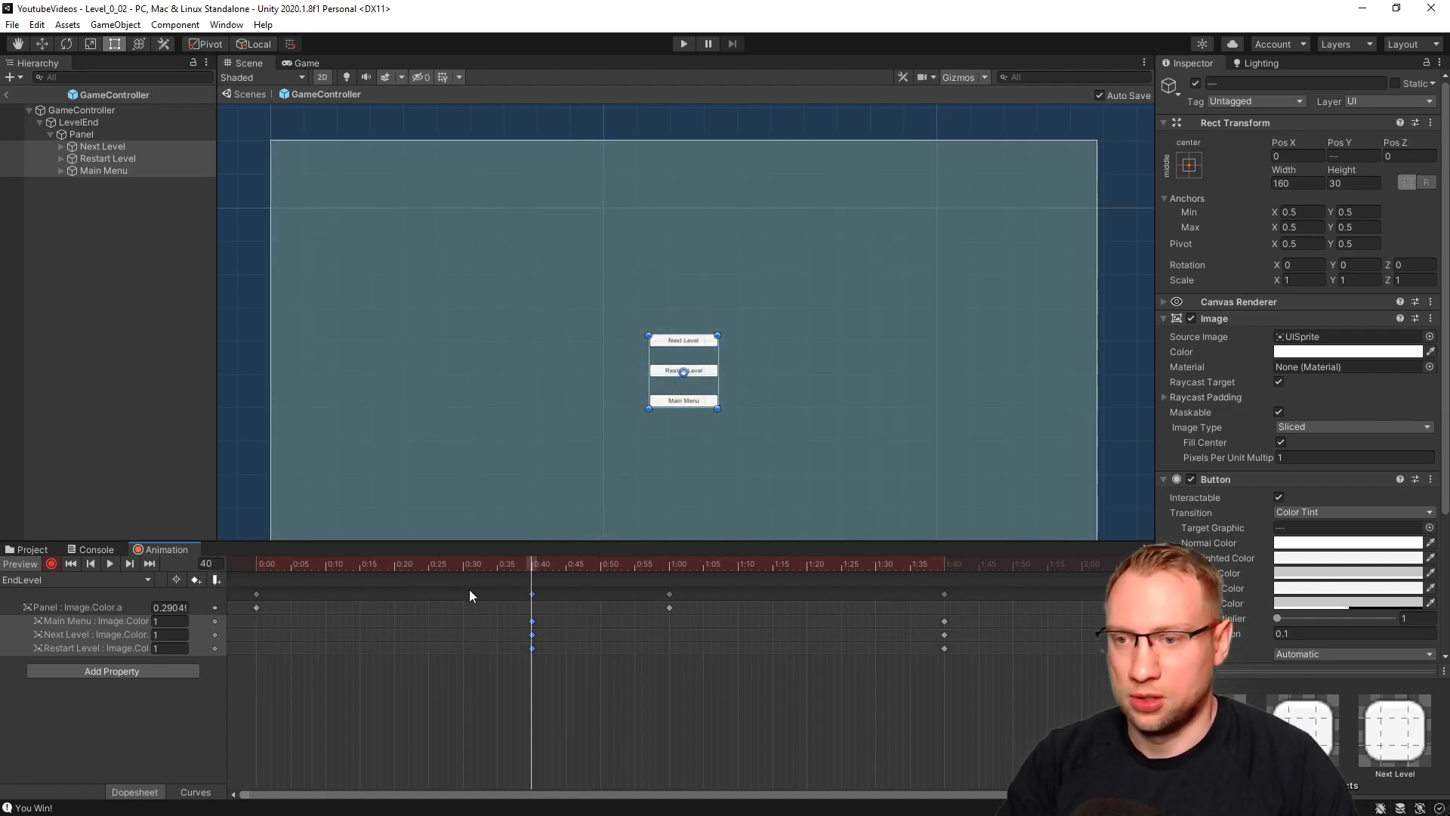
left_click(1411, 352)
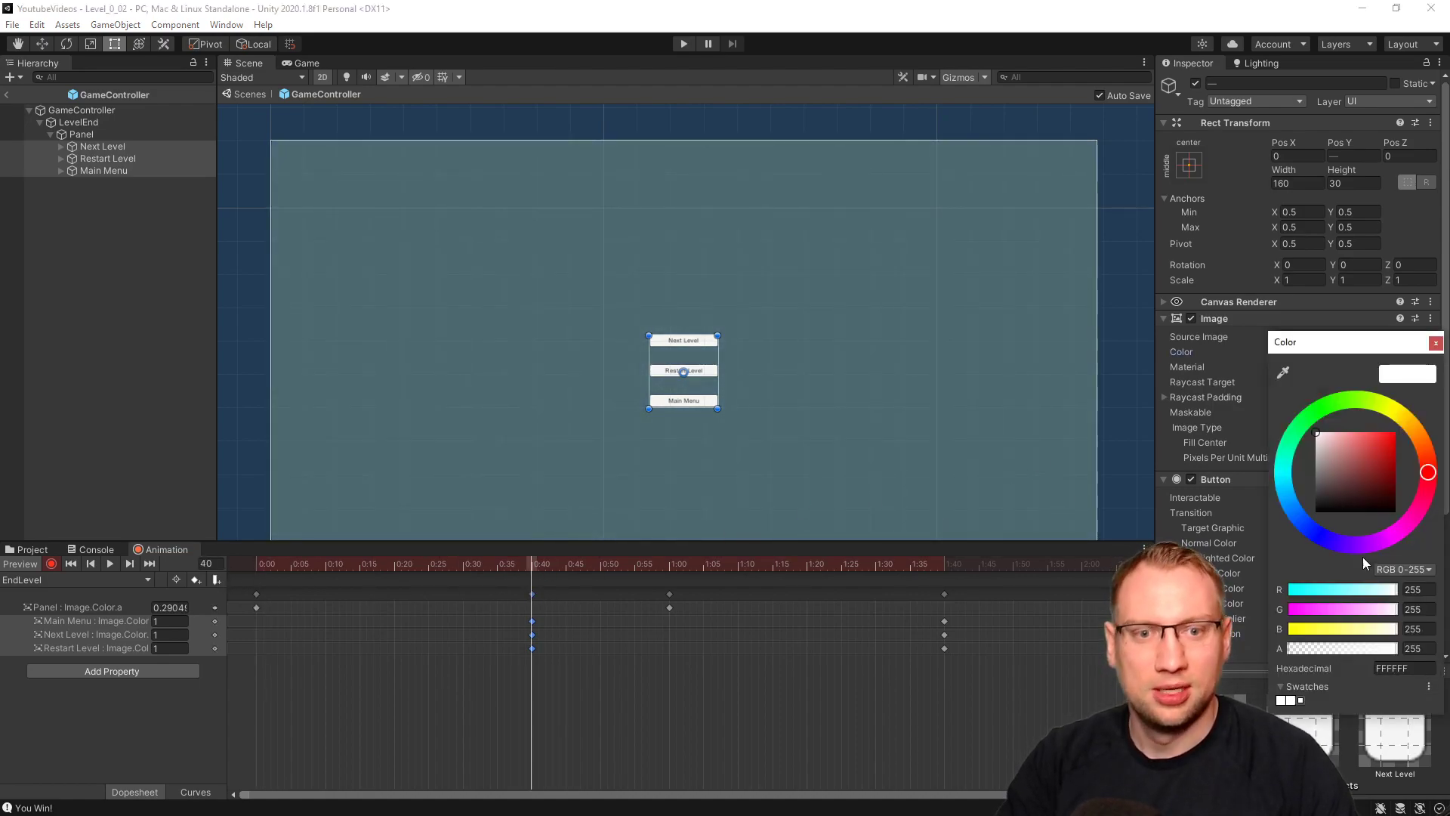
left_click_drag(1396, 648, 1250, 648)
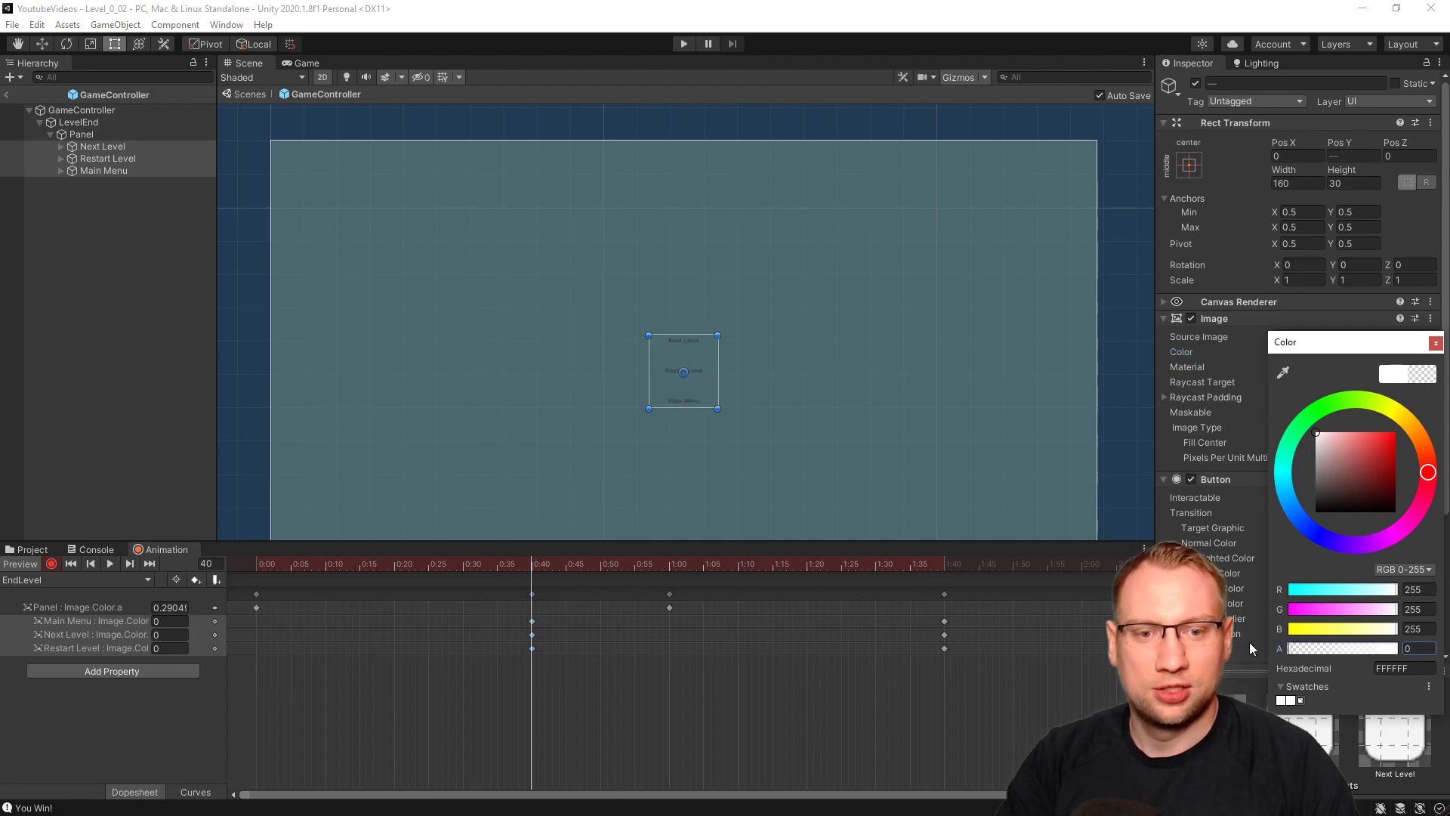
left_click(1436, 344)
left_click_drag(533, 572, 175, 566)
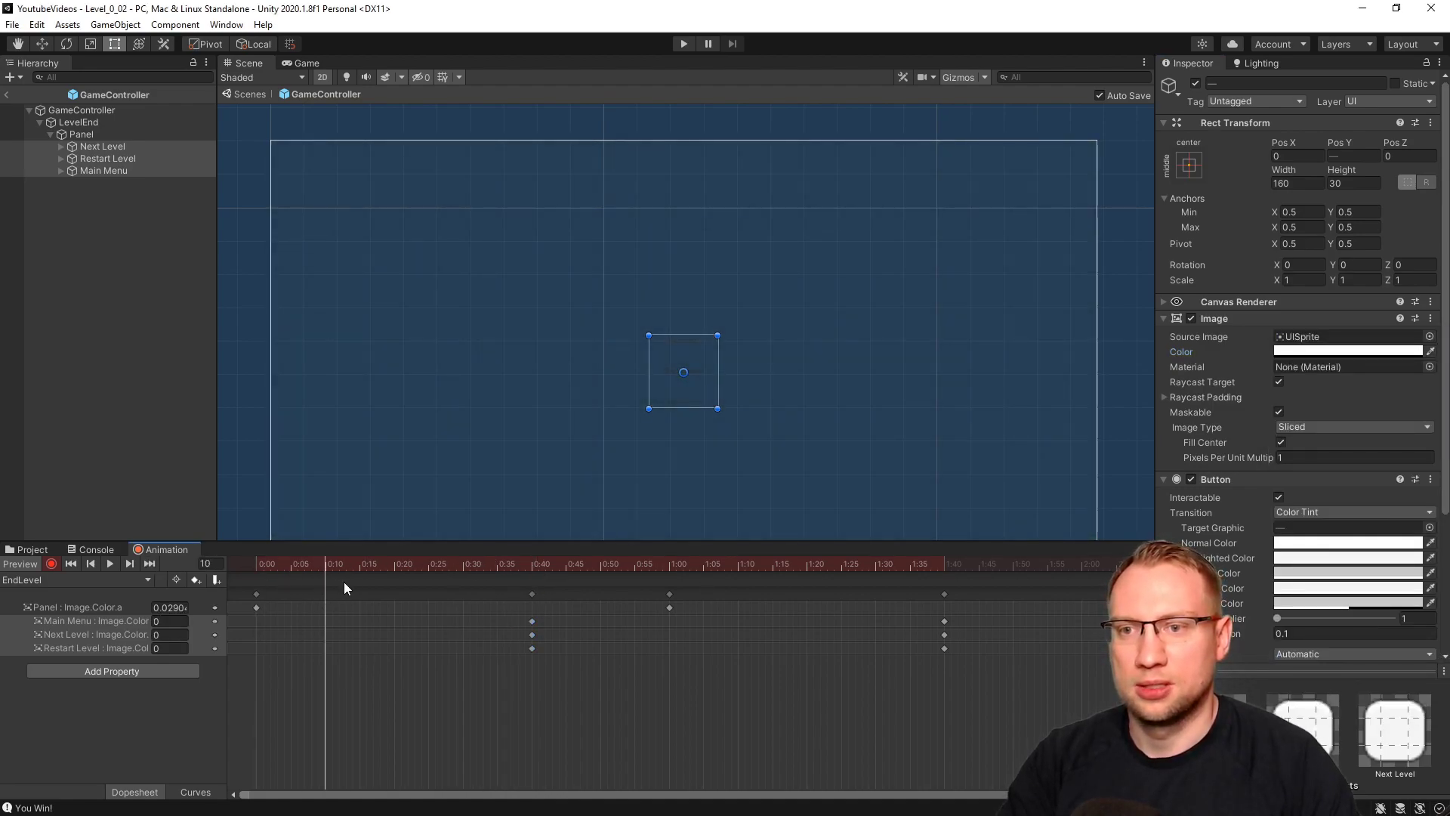
left_click_drag(345, 588, 532, 596)
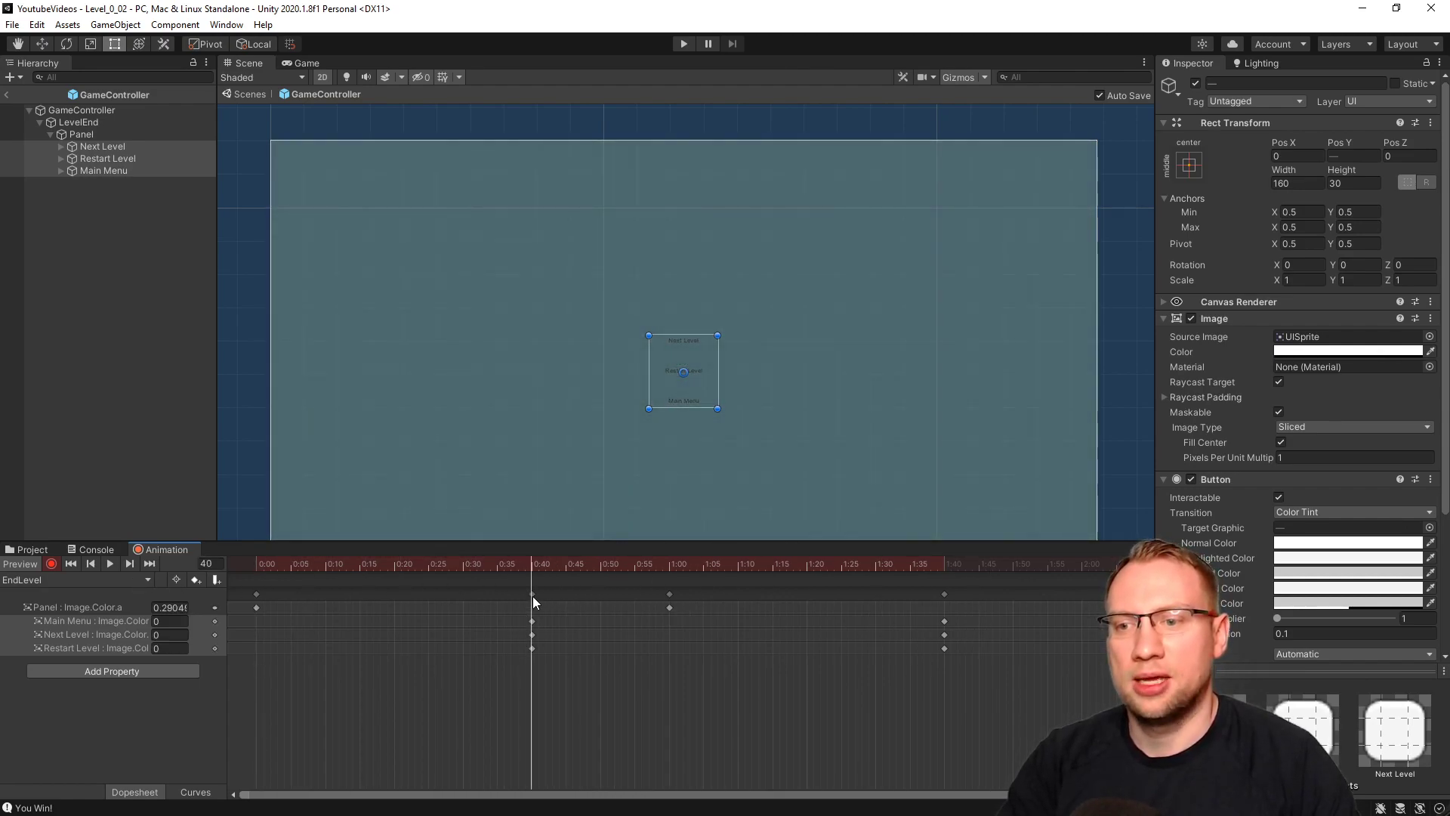
left_click(133, 224)
Select the three buttons' label Texts and key their Text colour alpha in record mode.
left_click(60, 146)
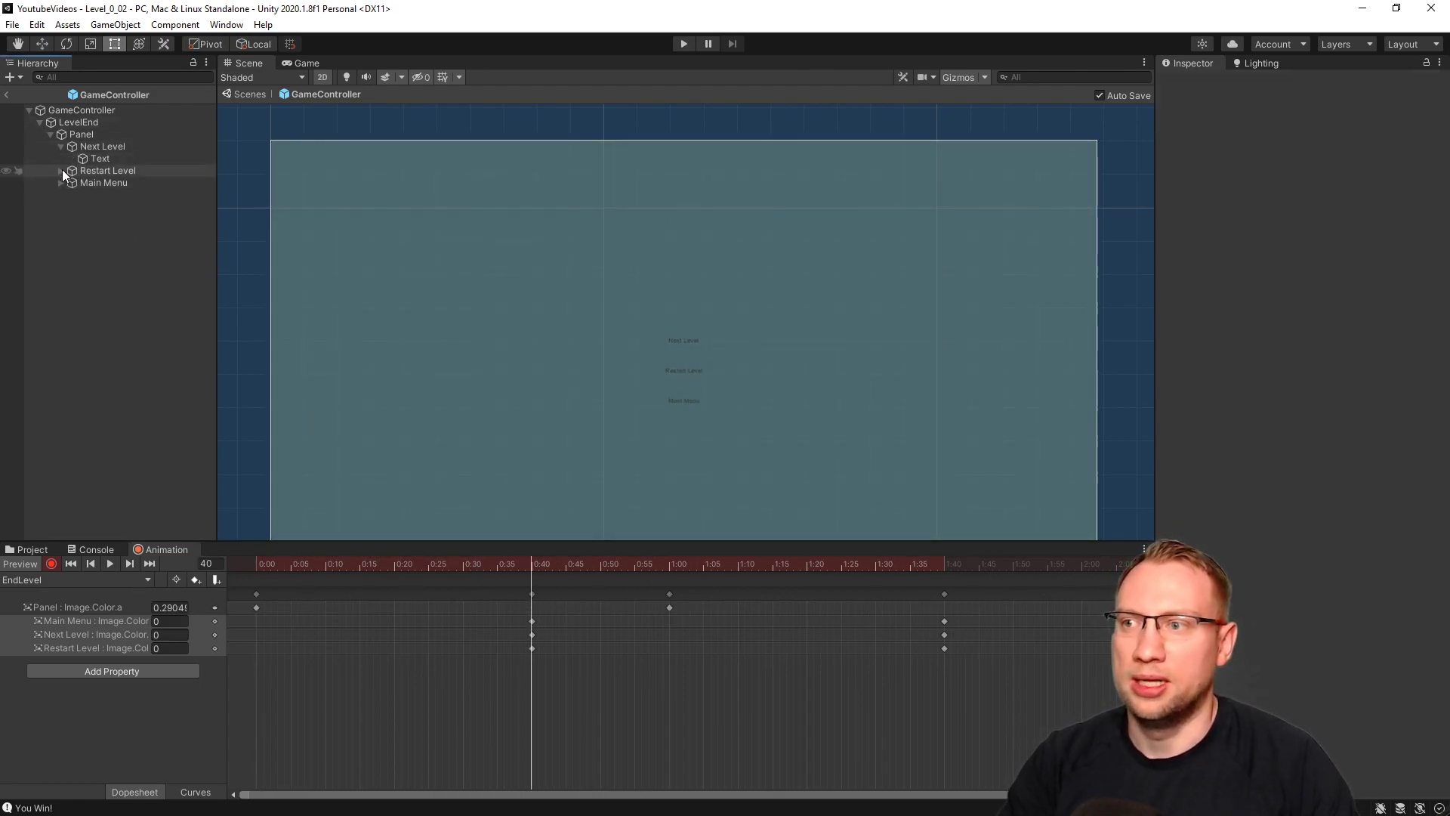
left_click(62, 170)
left_click(61, 194)
left_click(94, 207)
left_click(99, 183, "ctrl")
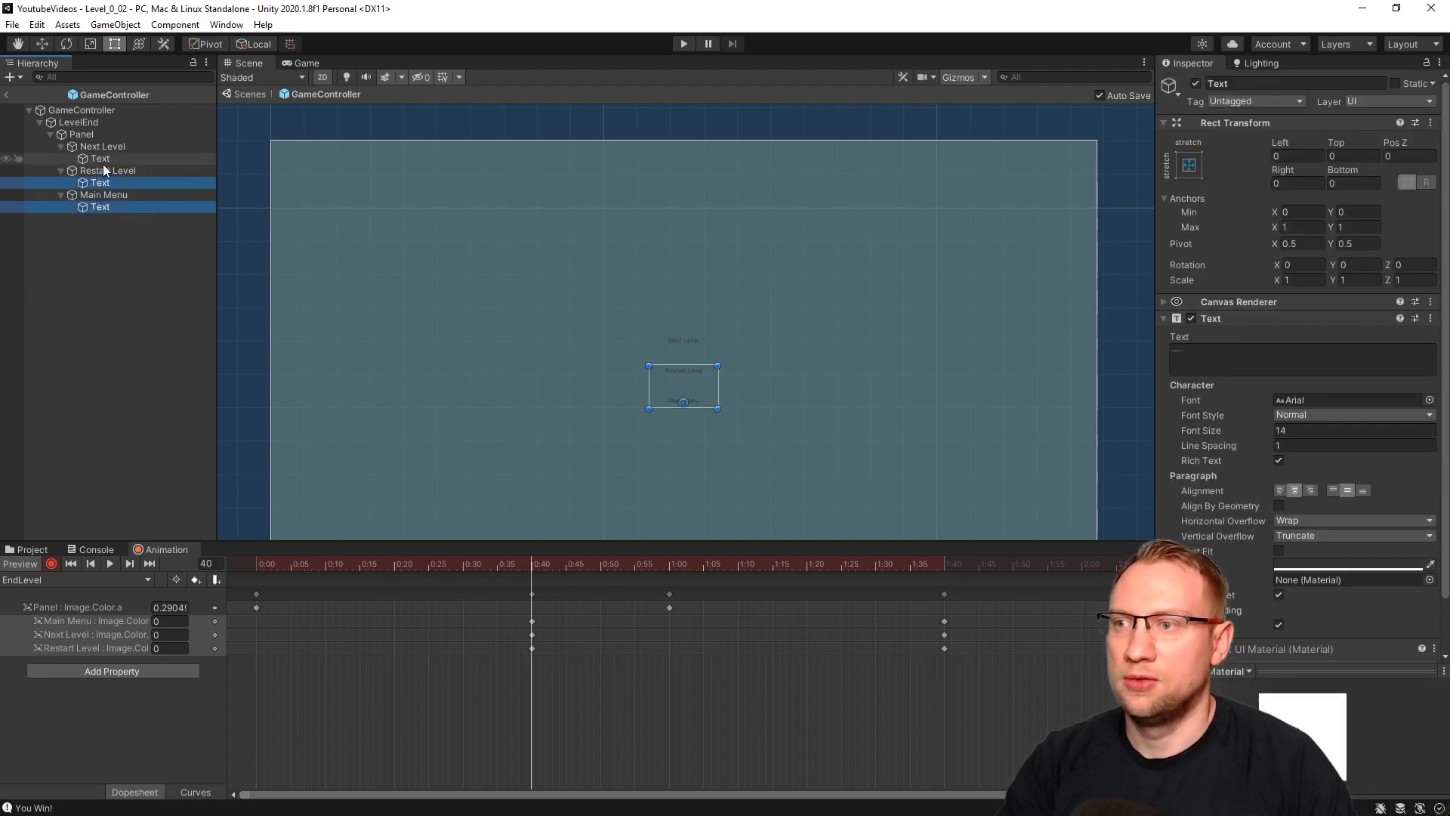
left_click(101, 160, "ctrl")
left_click(1312, 565)
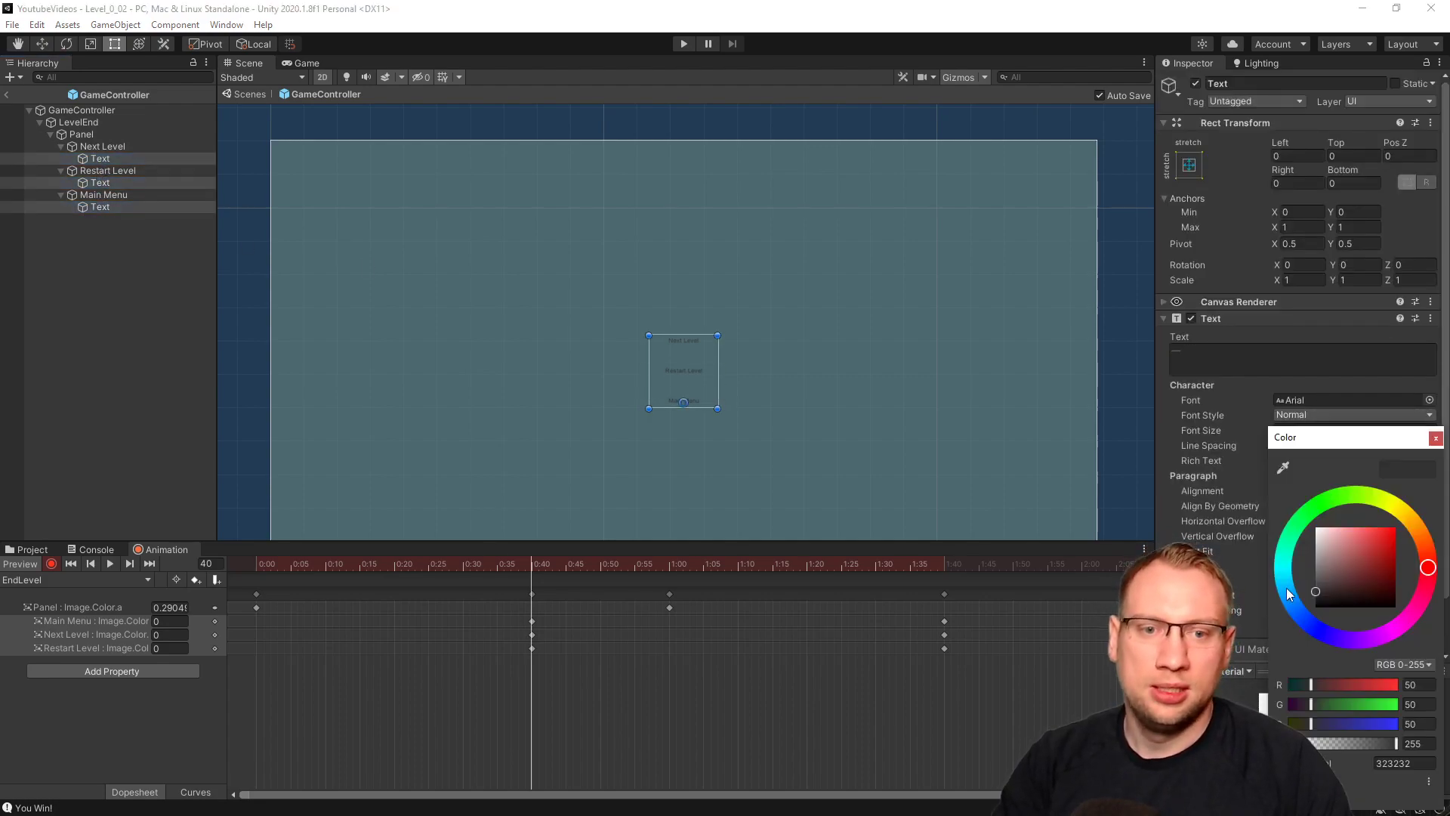
left_click(1420, 744)
type("0")
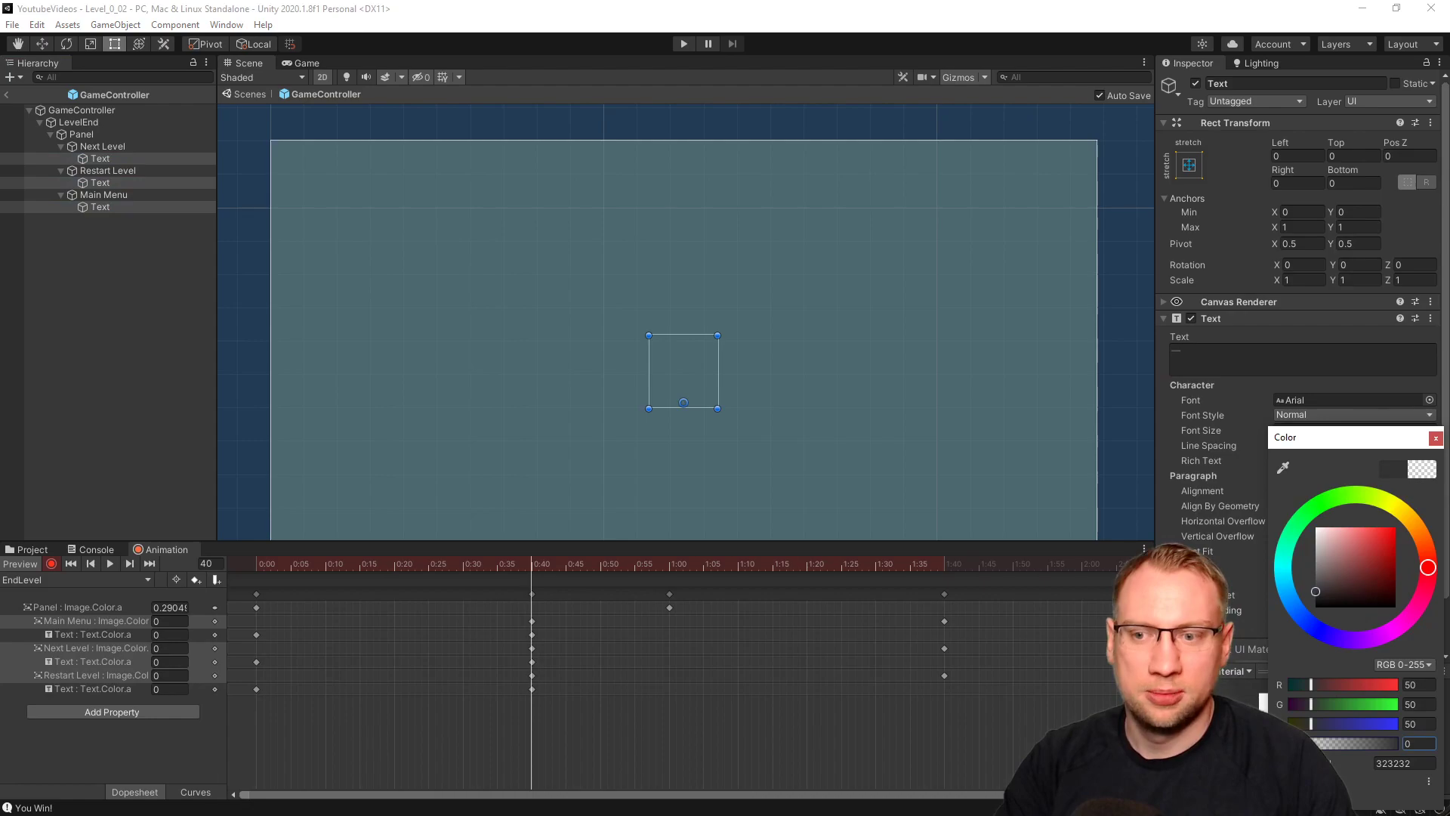
left_click_drag(538, 564, 992, 588)
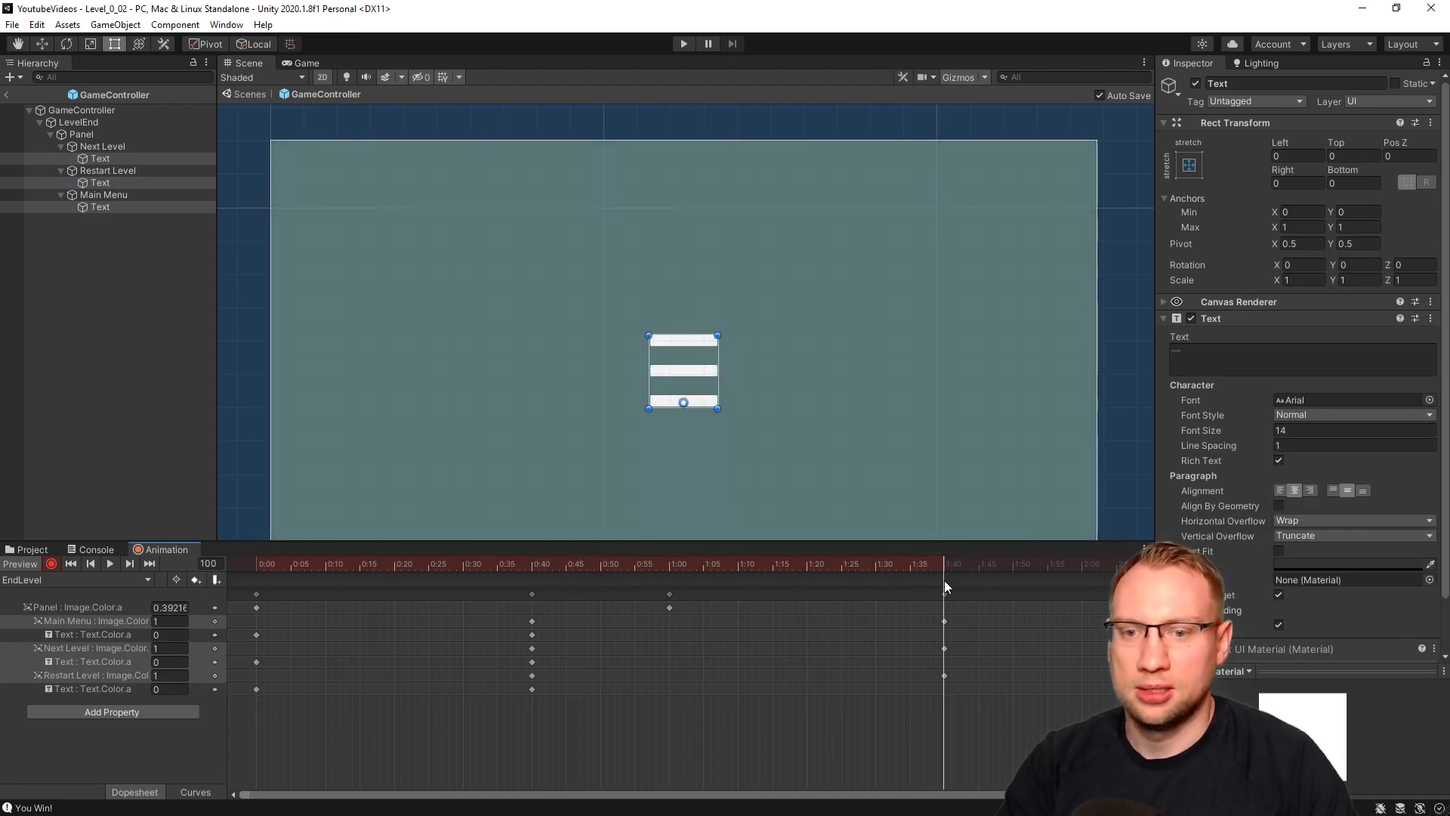
left_click(1313, 565)
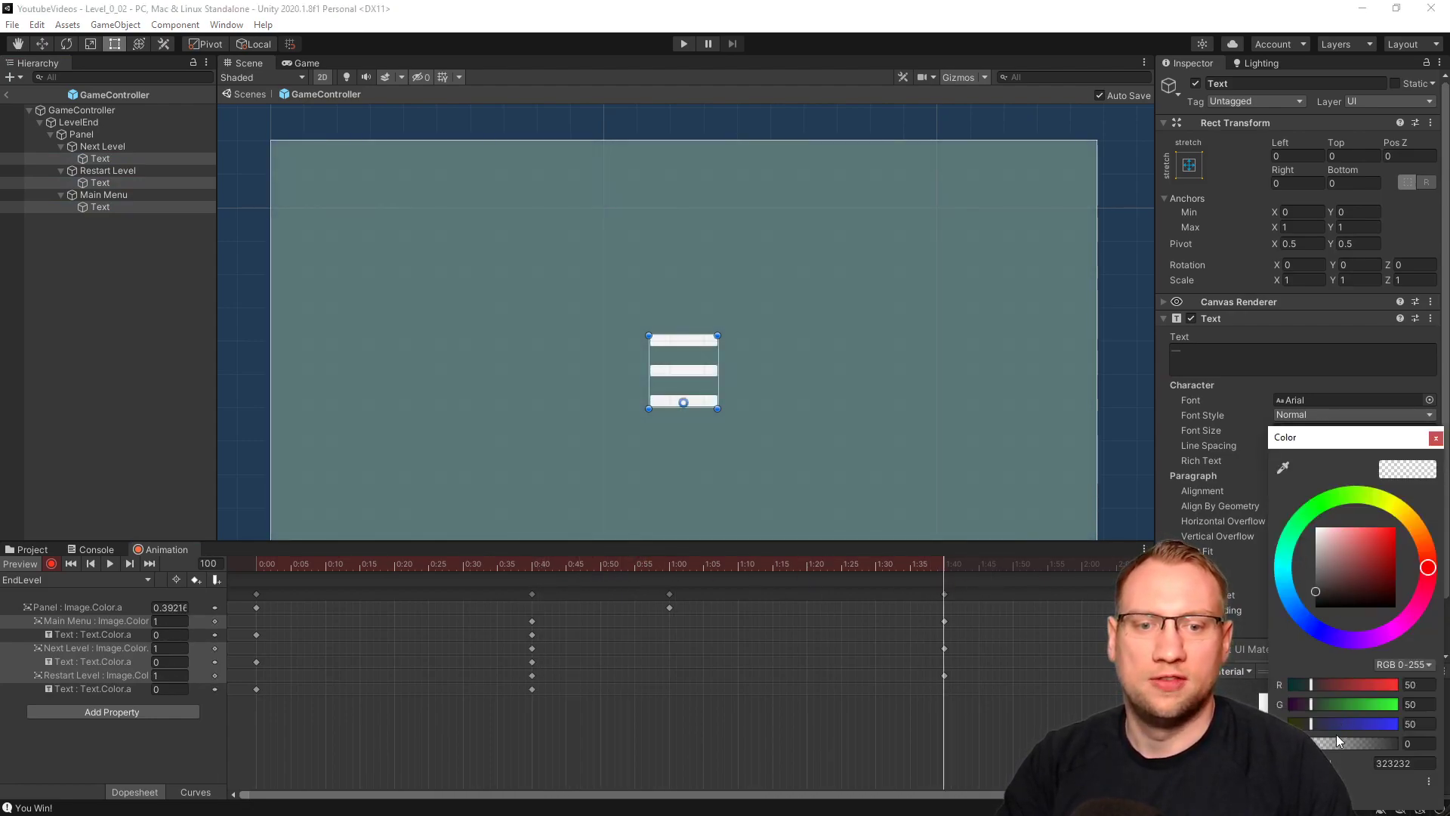
left_click(1435, 438)
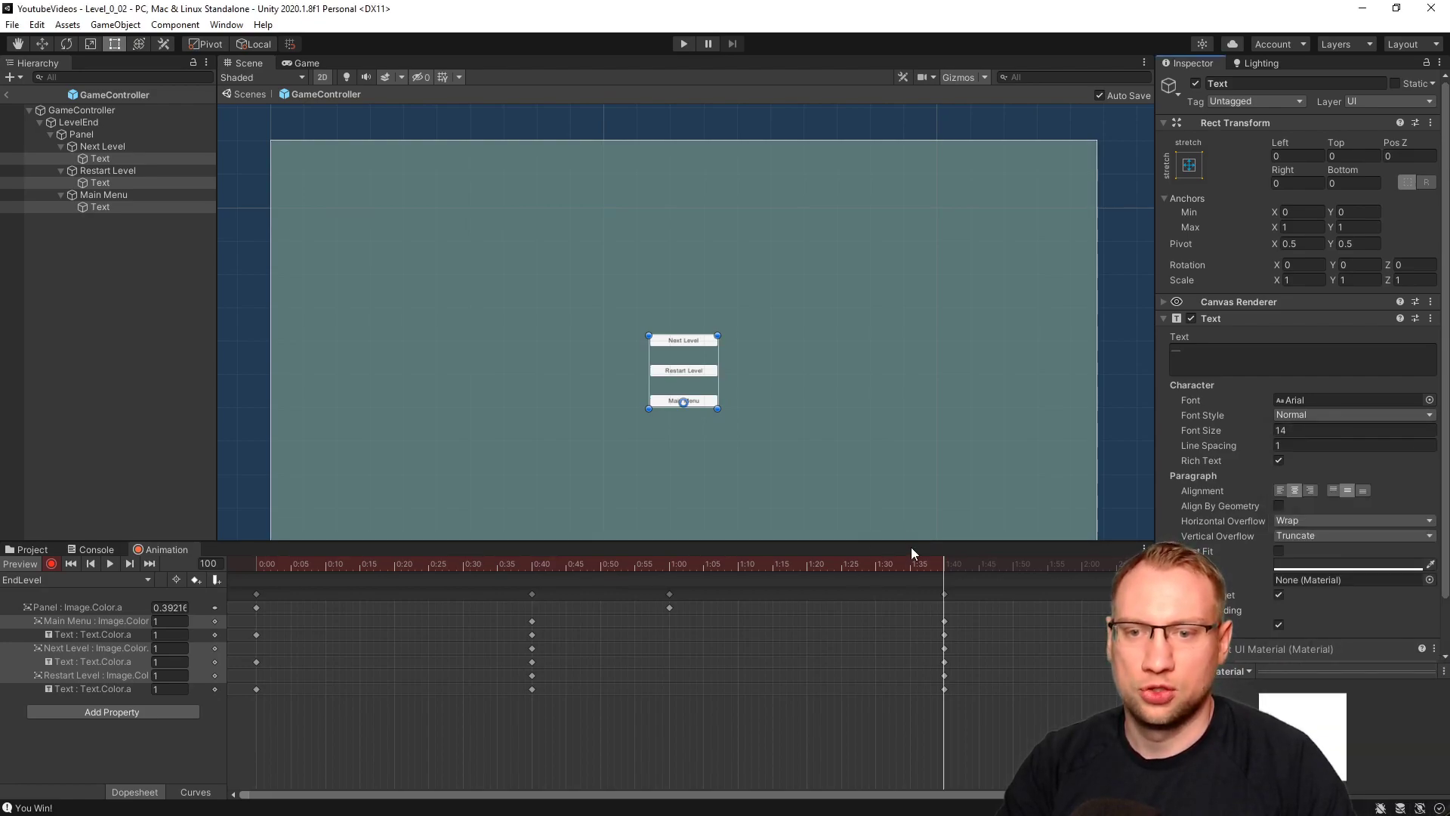
Set the labels' frame-0 Text colour alpha keys to 0 and preview the fade-in.
left_click_drag(914, 554, 257, 583)
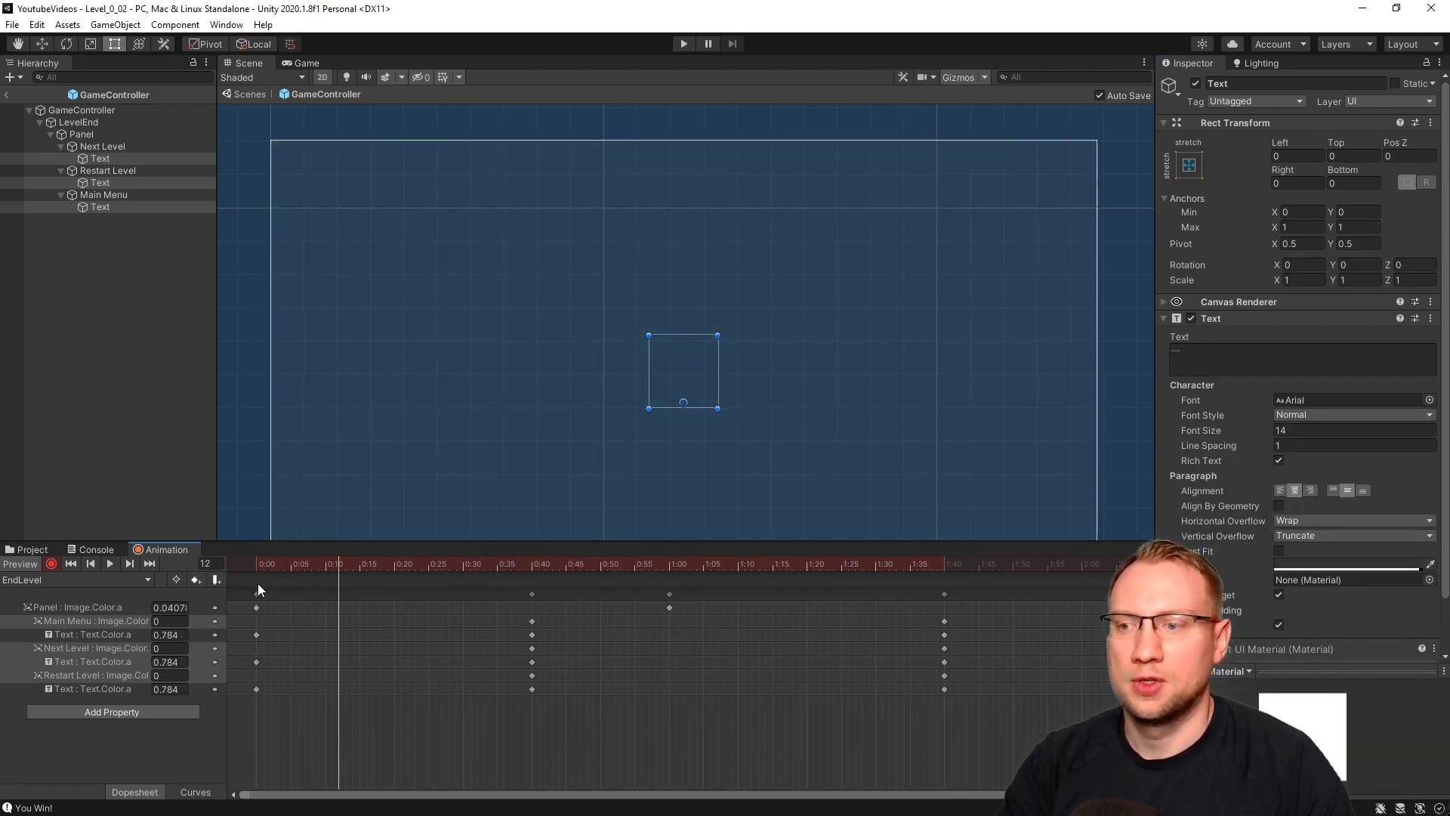
left_click(256, 635)
left_click(257, 662, "shift")
left_click(257, 689, "shift")
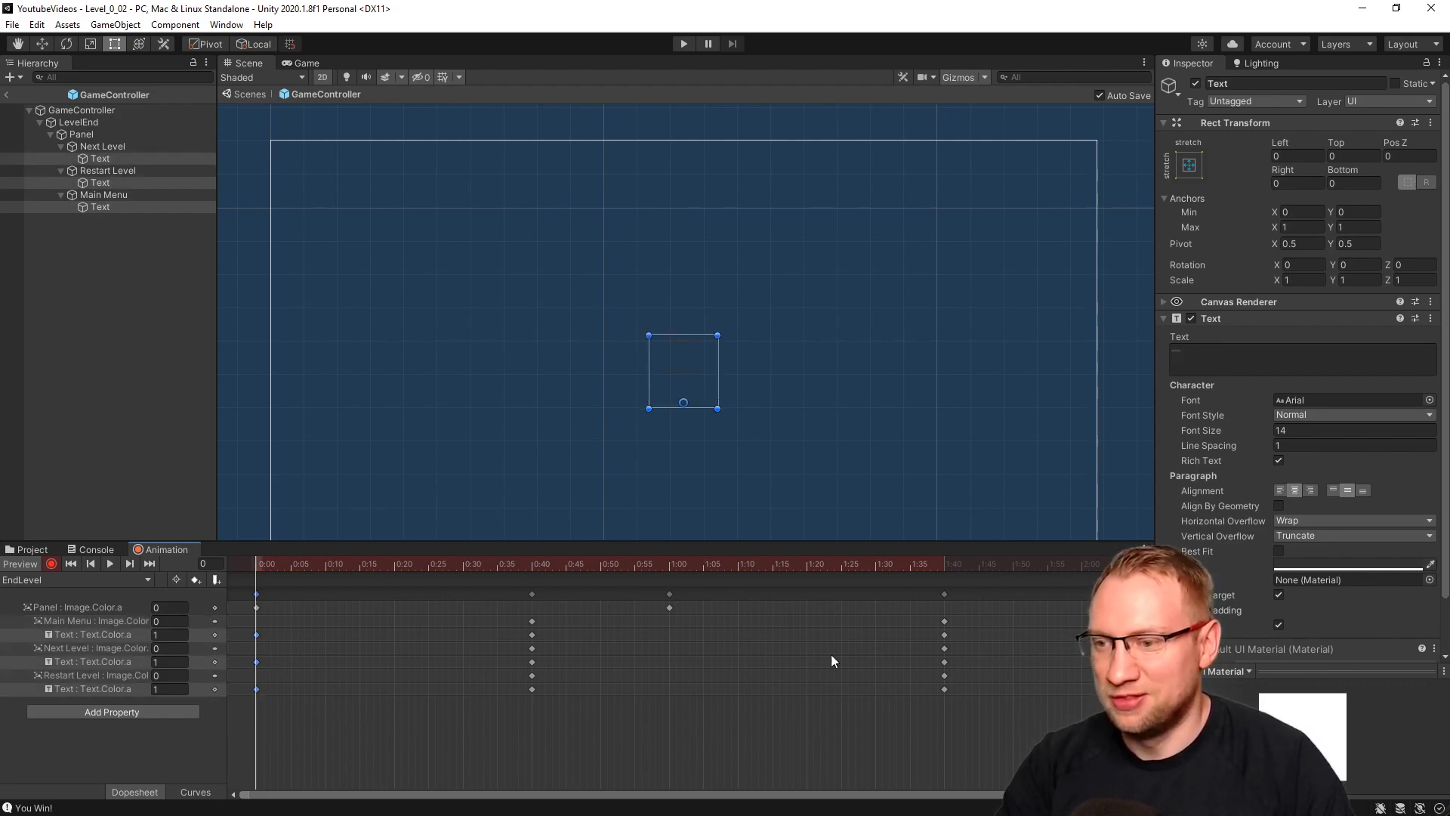
left_click(1344, 564)
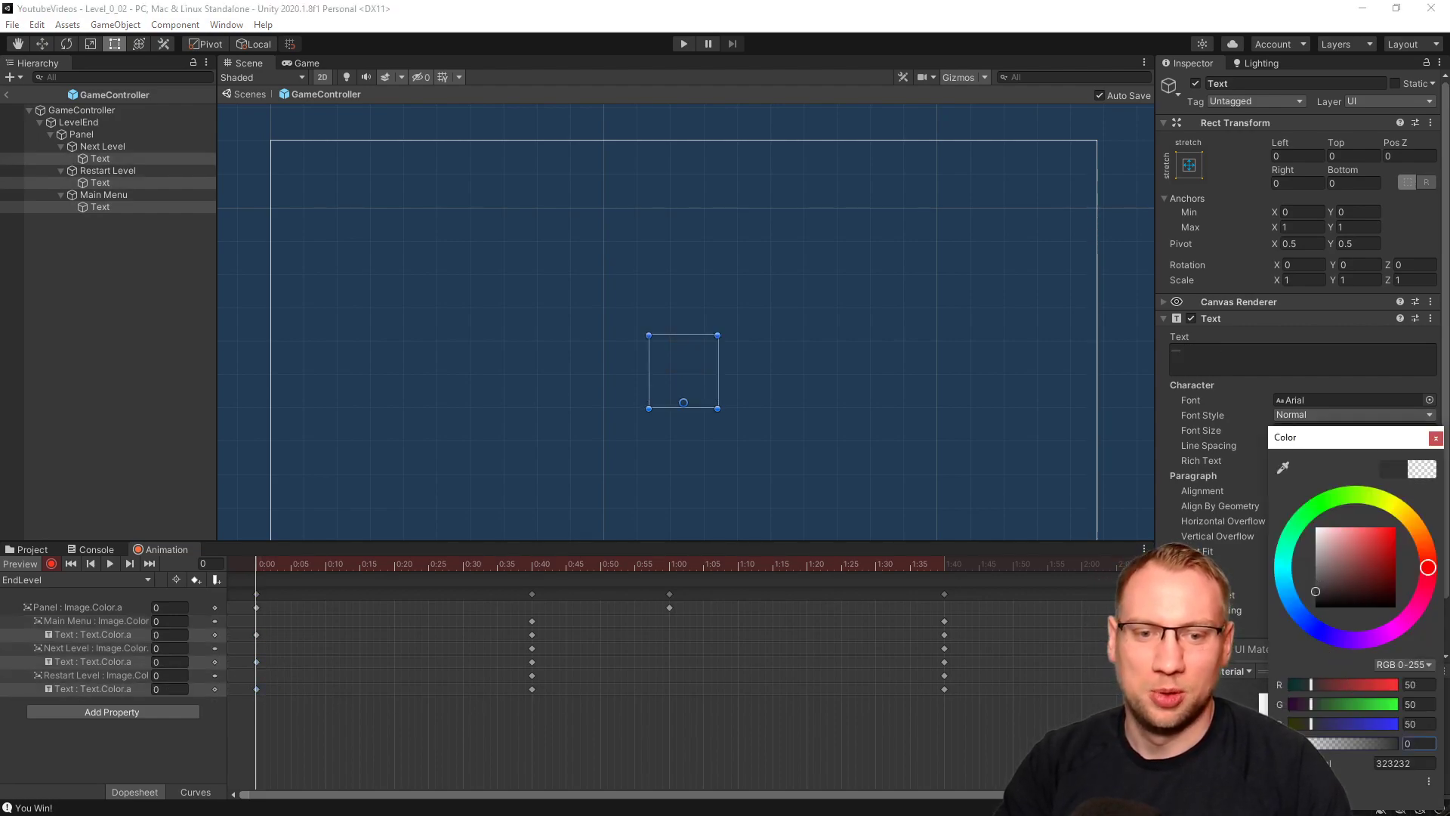
left_click(1435, 438)
left_click_drag(290, 565, 937, 631)
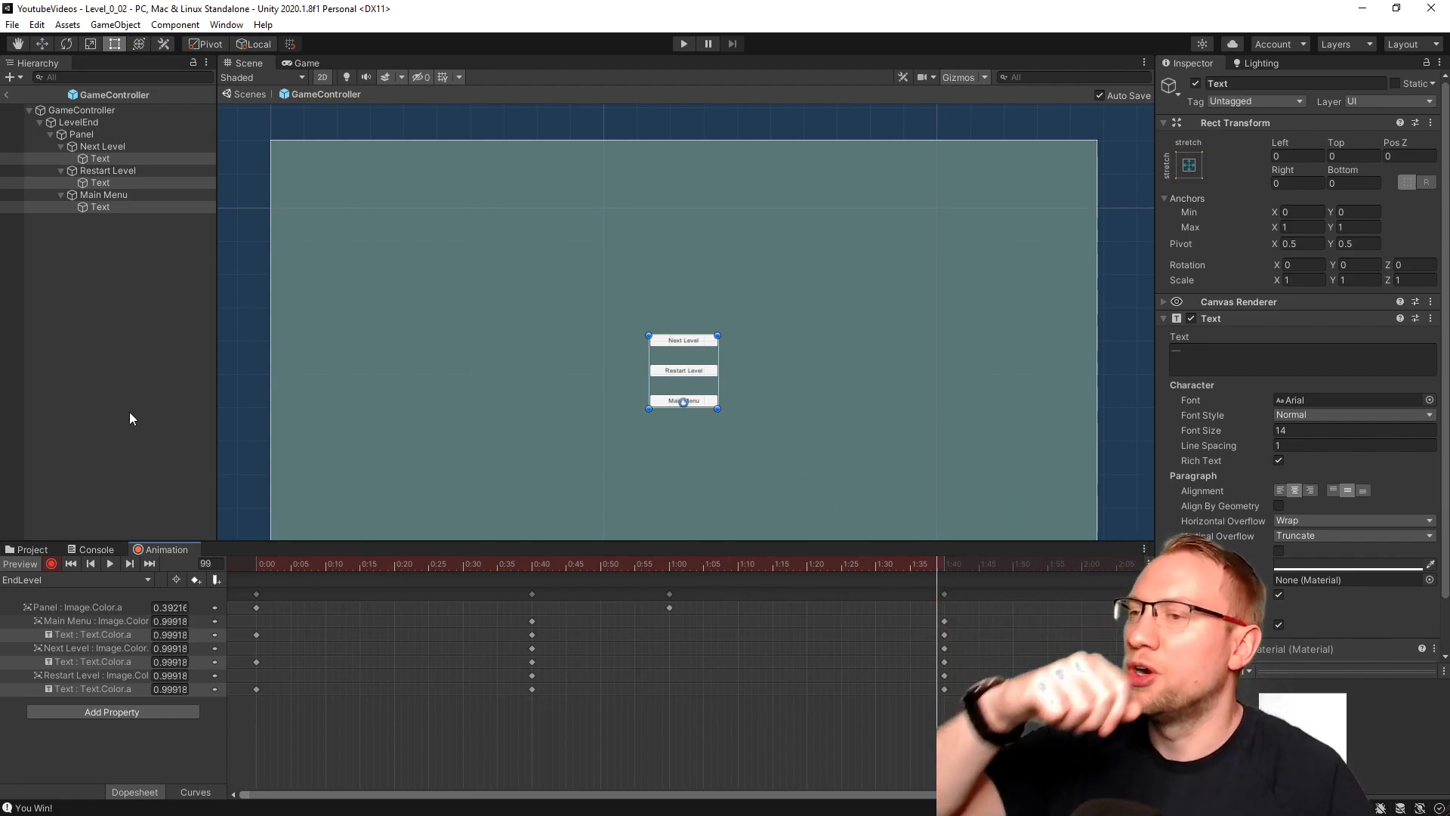
Stop recording and add a new UI Text element under the LevelEnd Panel.
left_click(50, 566)
left_click(93, 414)
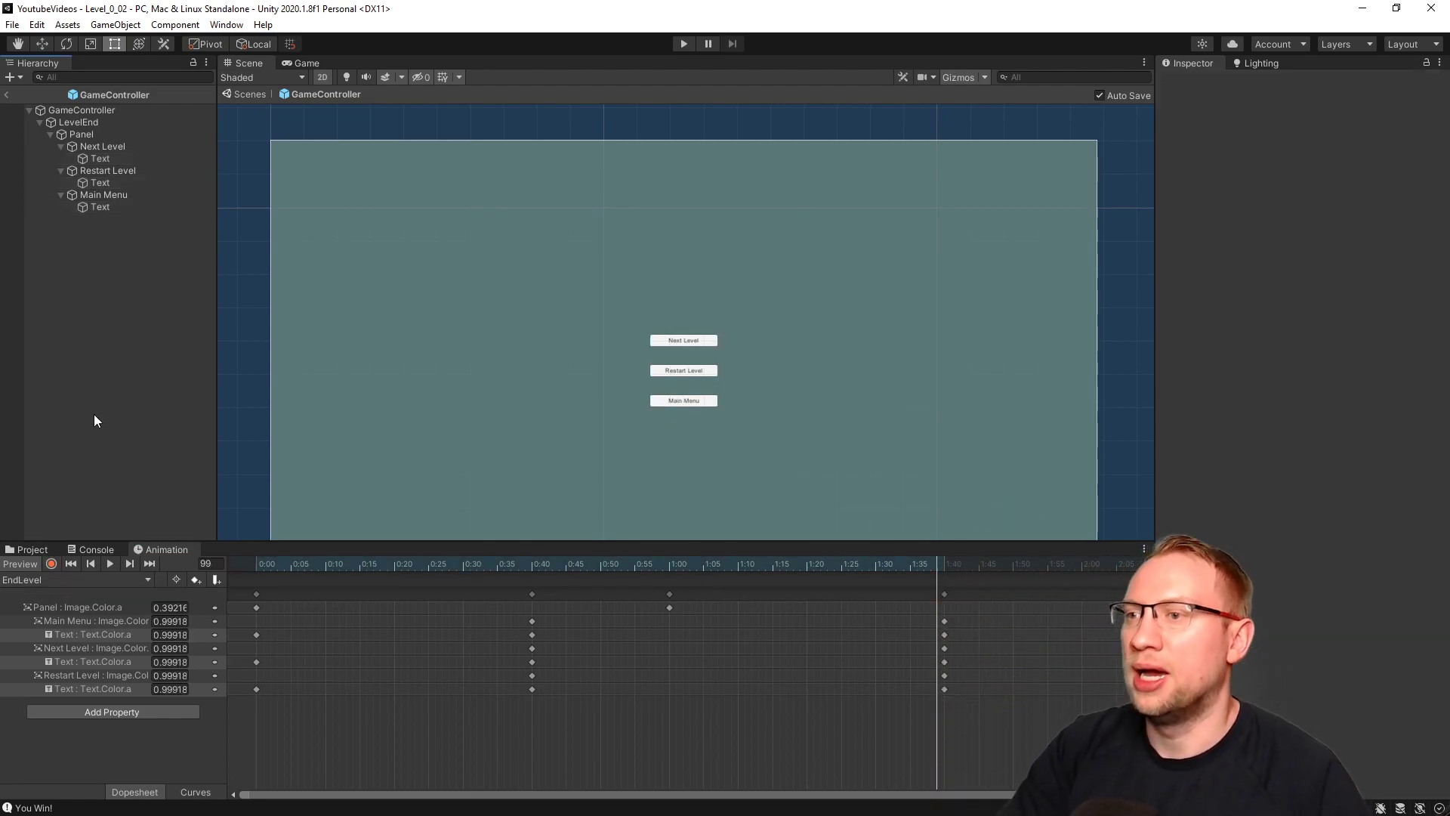
left_click(78, 122)
left_click(94, 135)
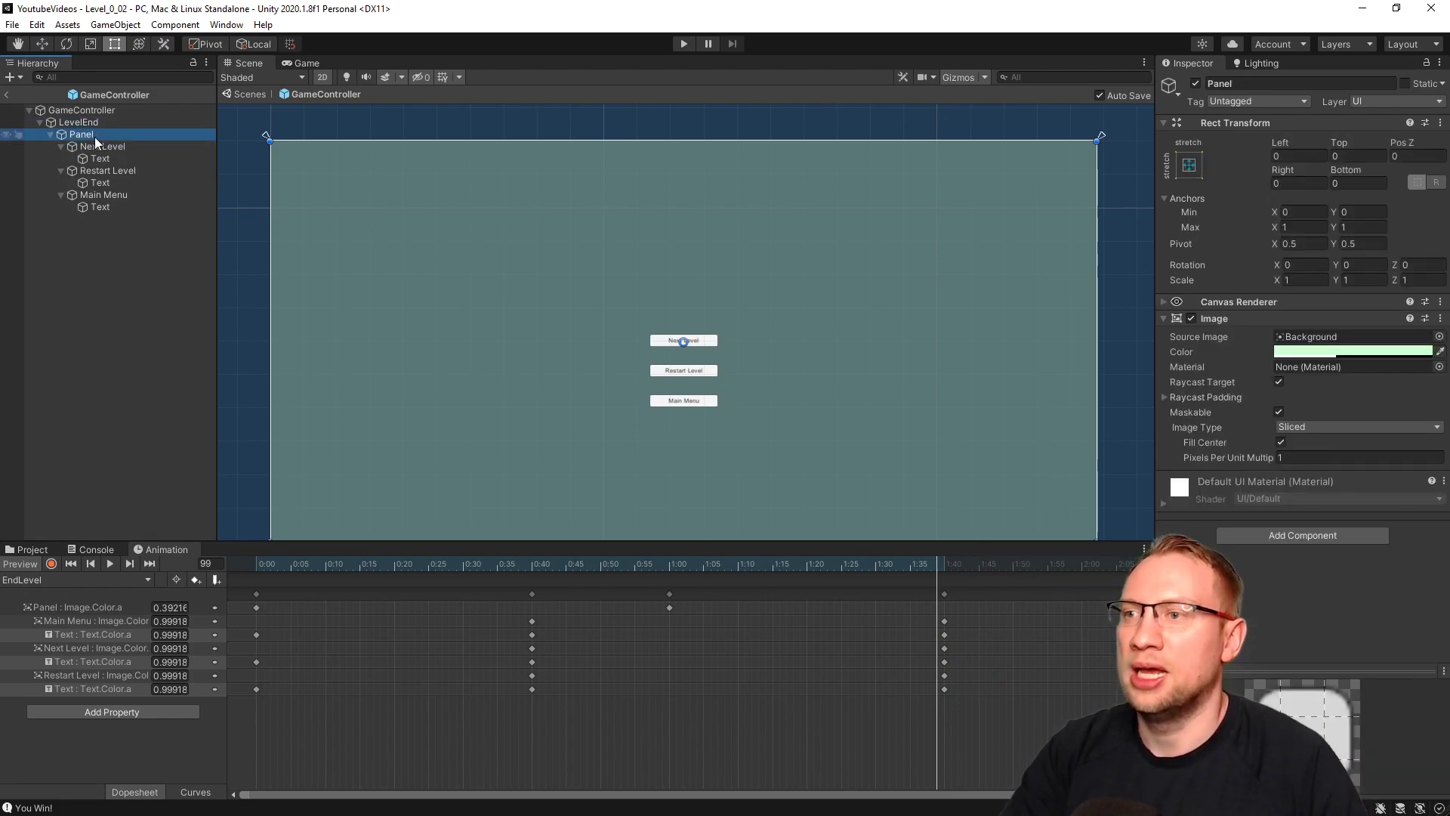
right_click(94, 137)
mouse_move(143, 411)
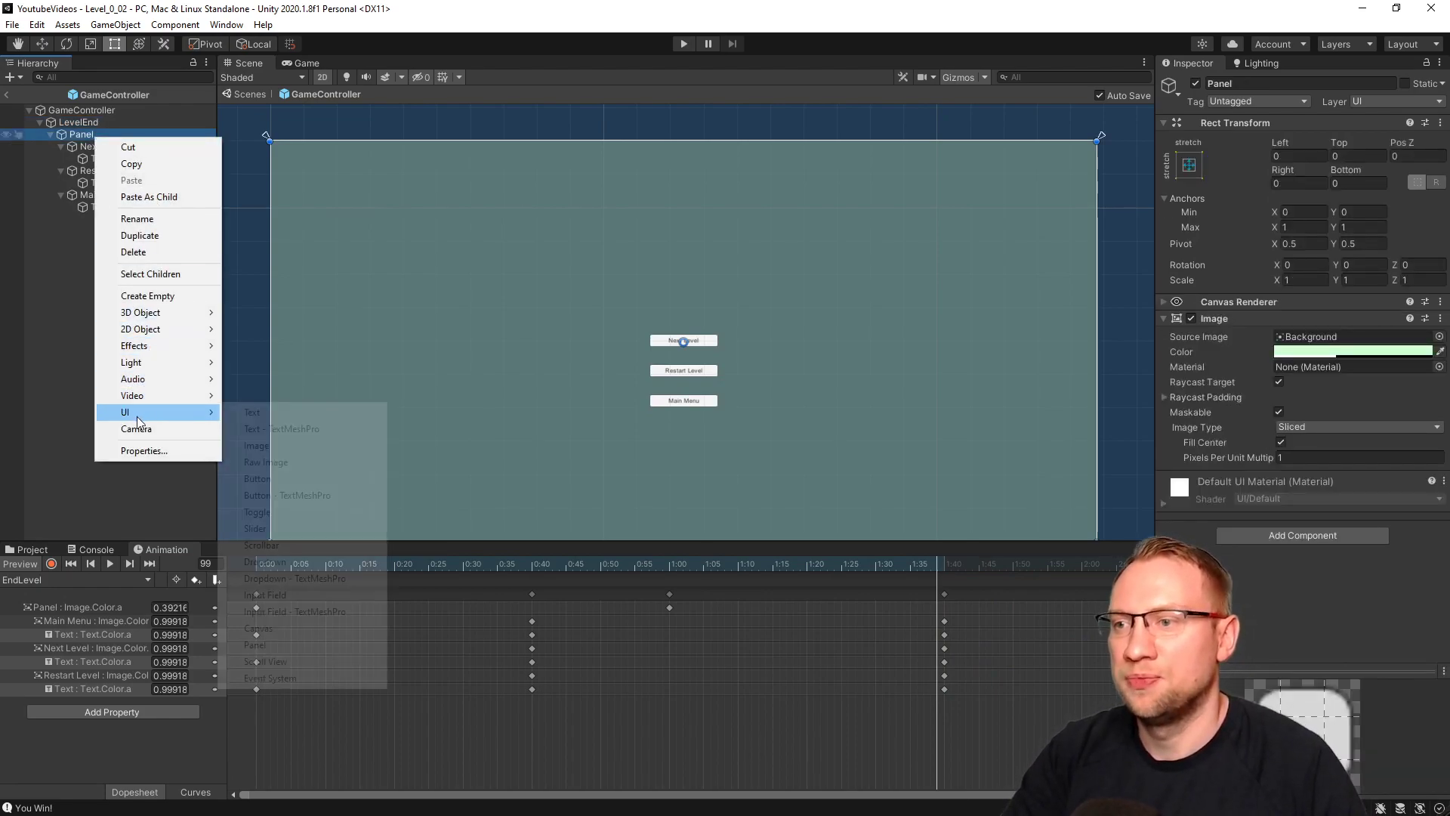
left_click(279, 410)
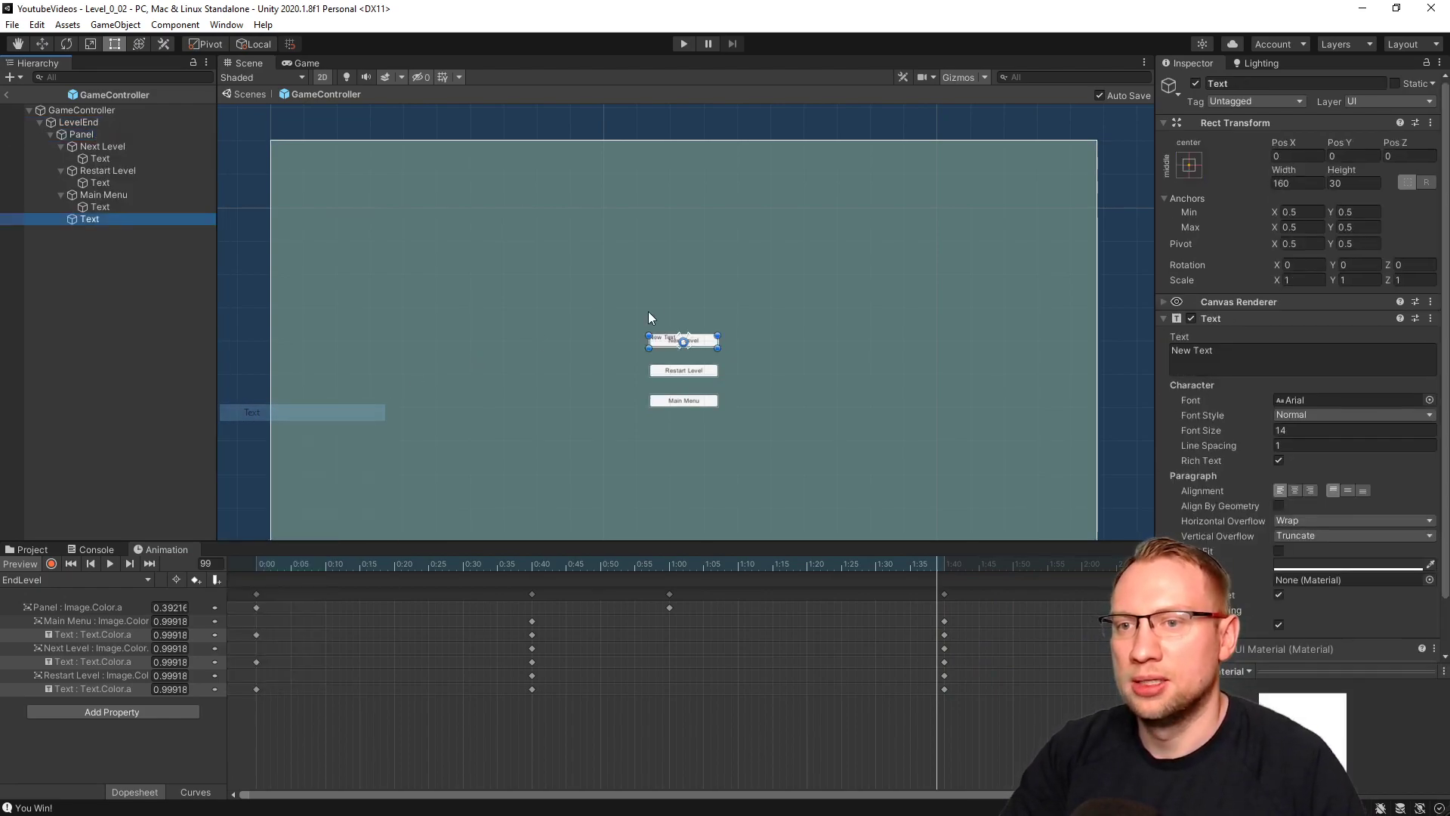
Anchor the text top centre and stretch it to 934.59 × 110.98 at Pos Y -146.
left_click(1190, 165)
left_click(1275, 285)
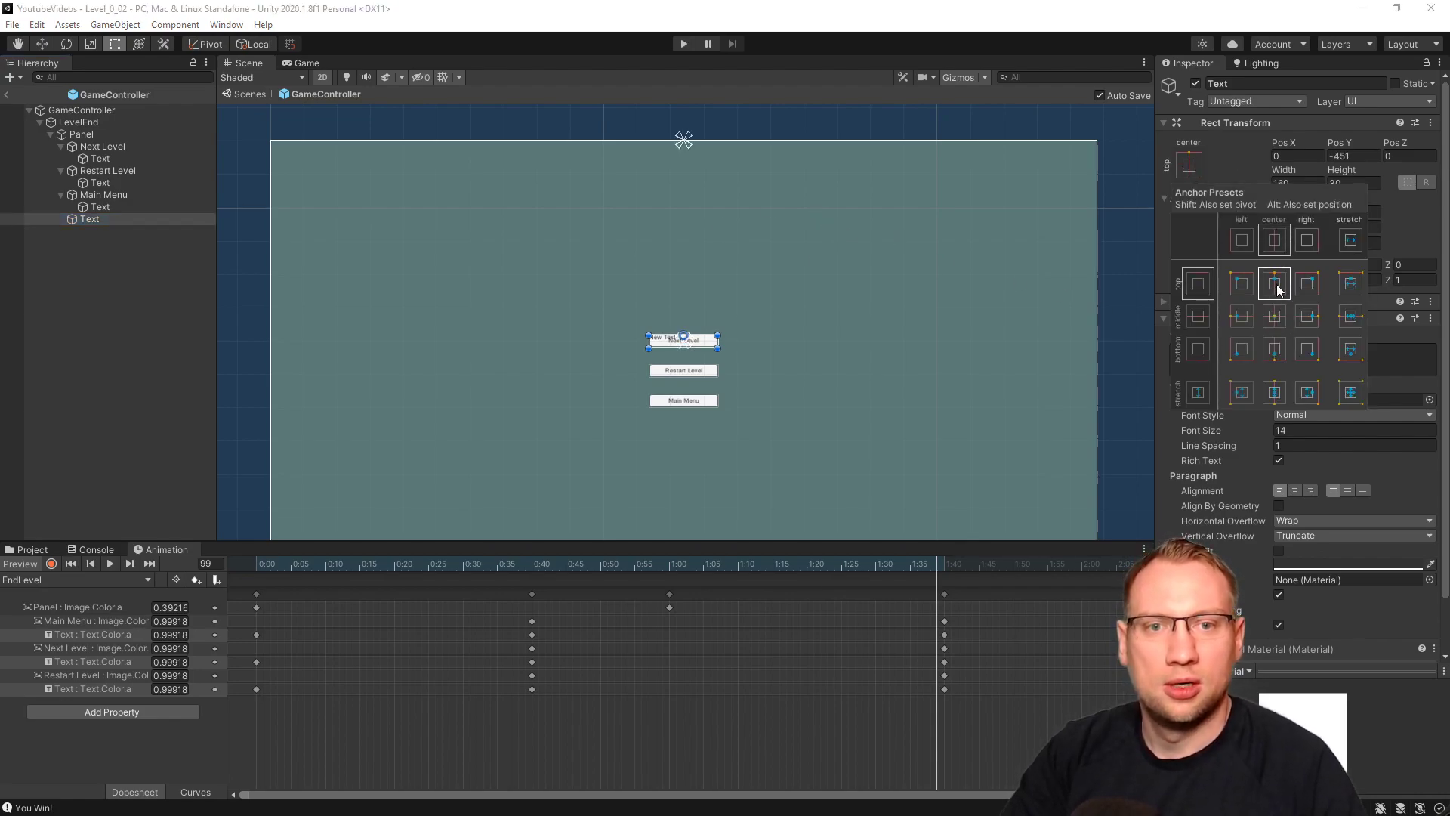
left_click(1276, 286, "alt")
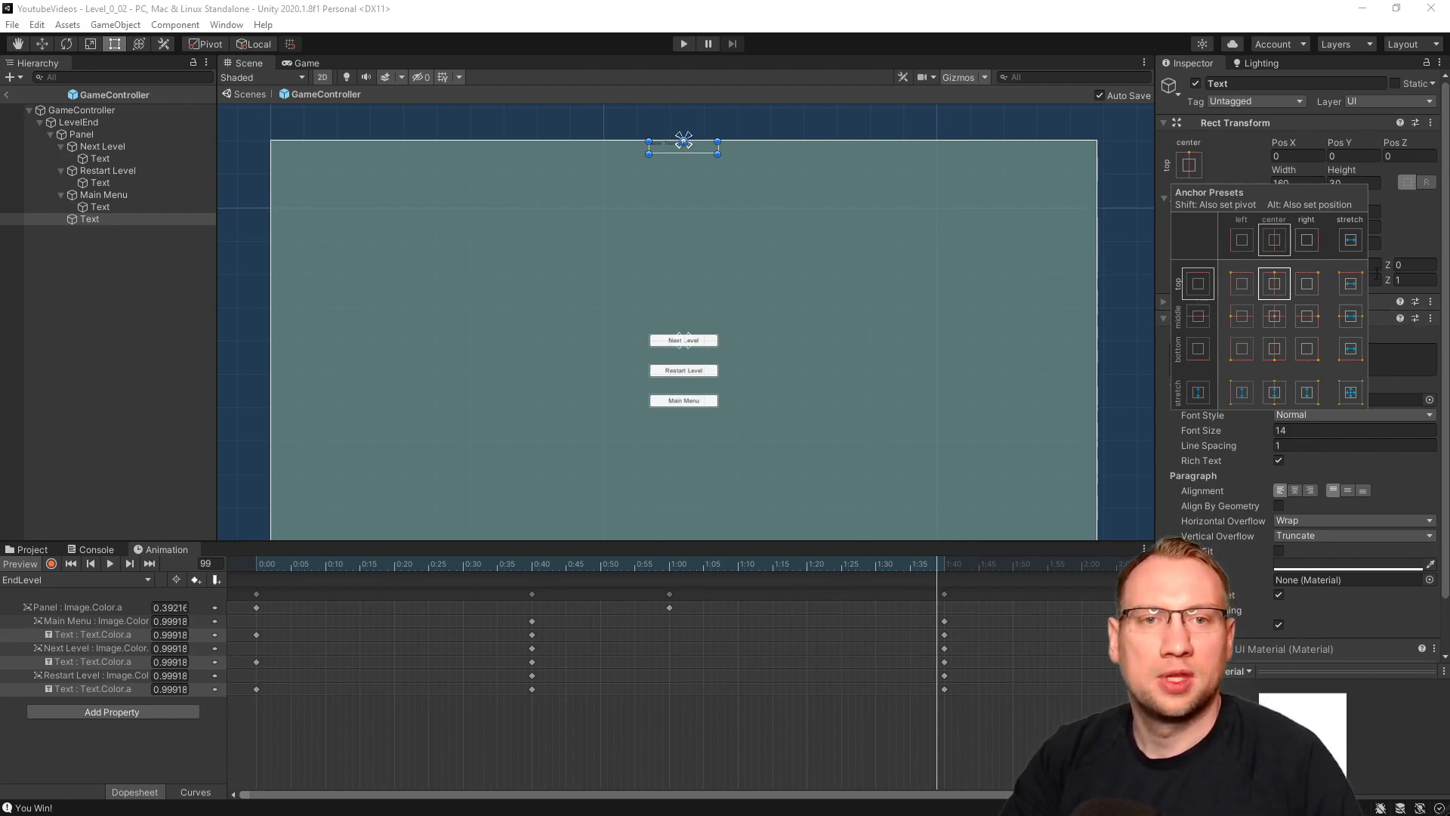
left_click(720, 156)
left_click_drag(719, 156, 861, 239)
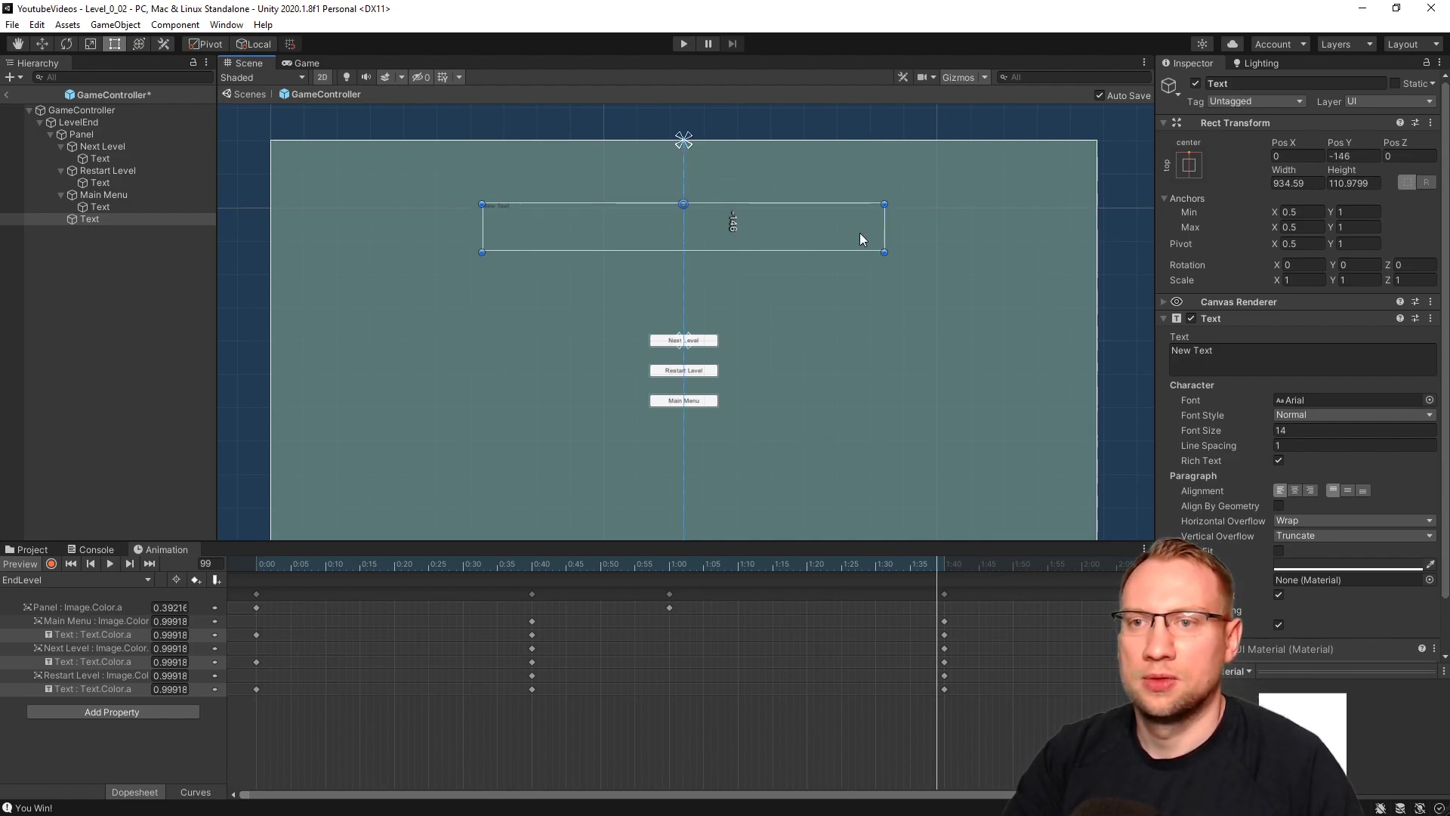
Set the text to 'Good Job!!!' at font size 80, centred horizontally and vertically.
left_click(1264, 355)
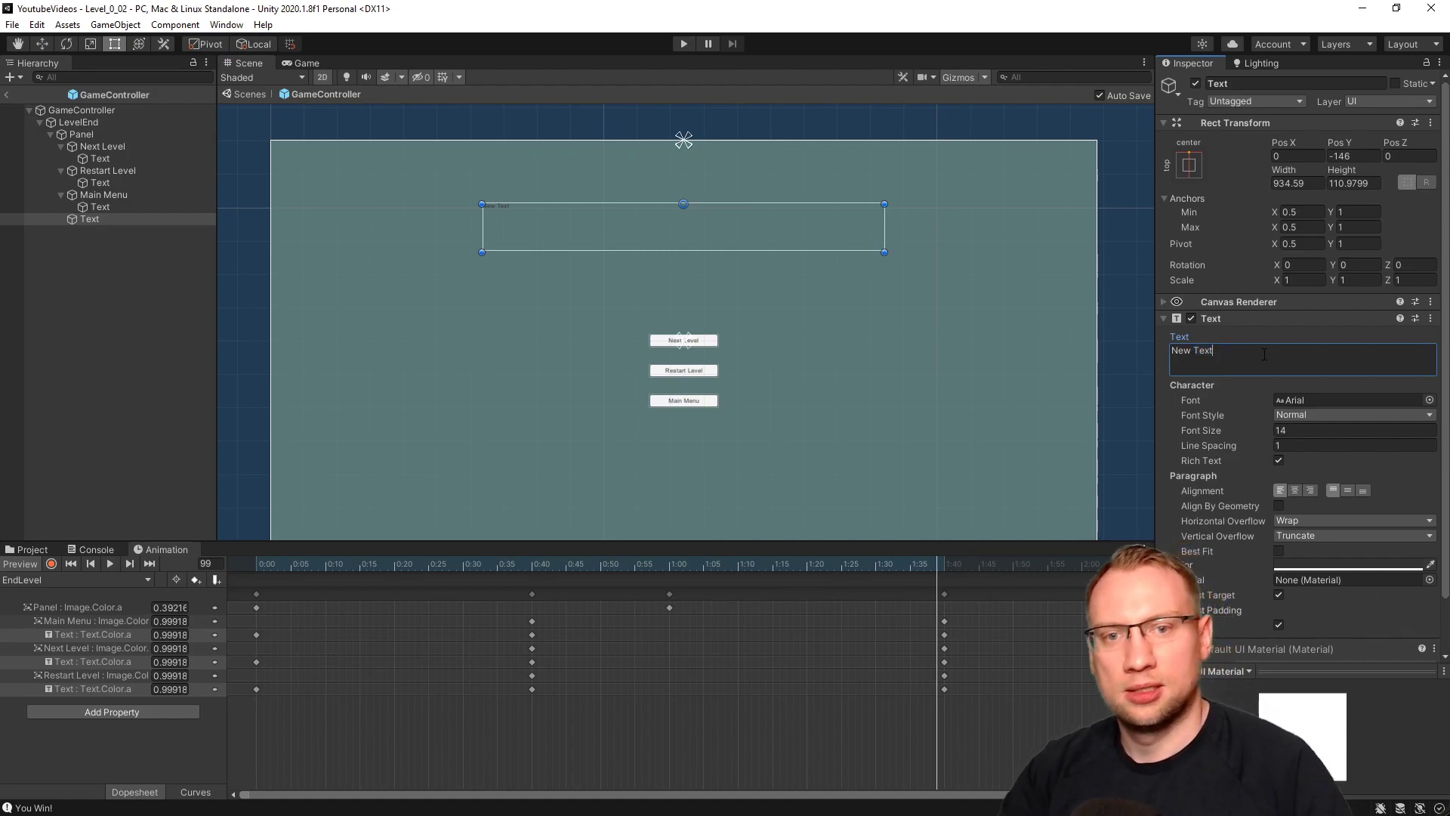
key("ctrl+a")
type("Good ")
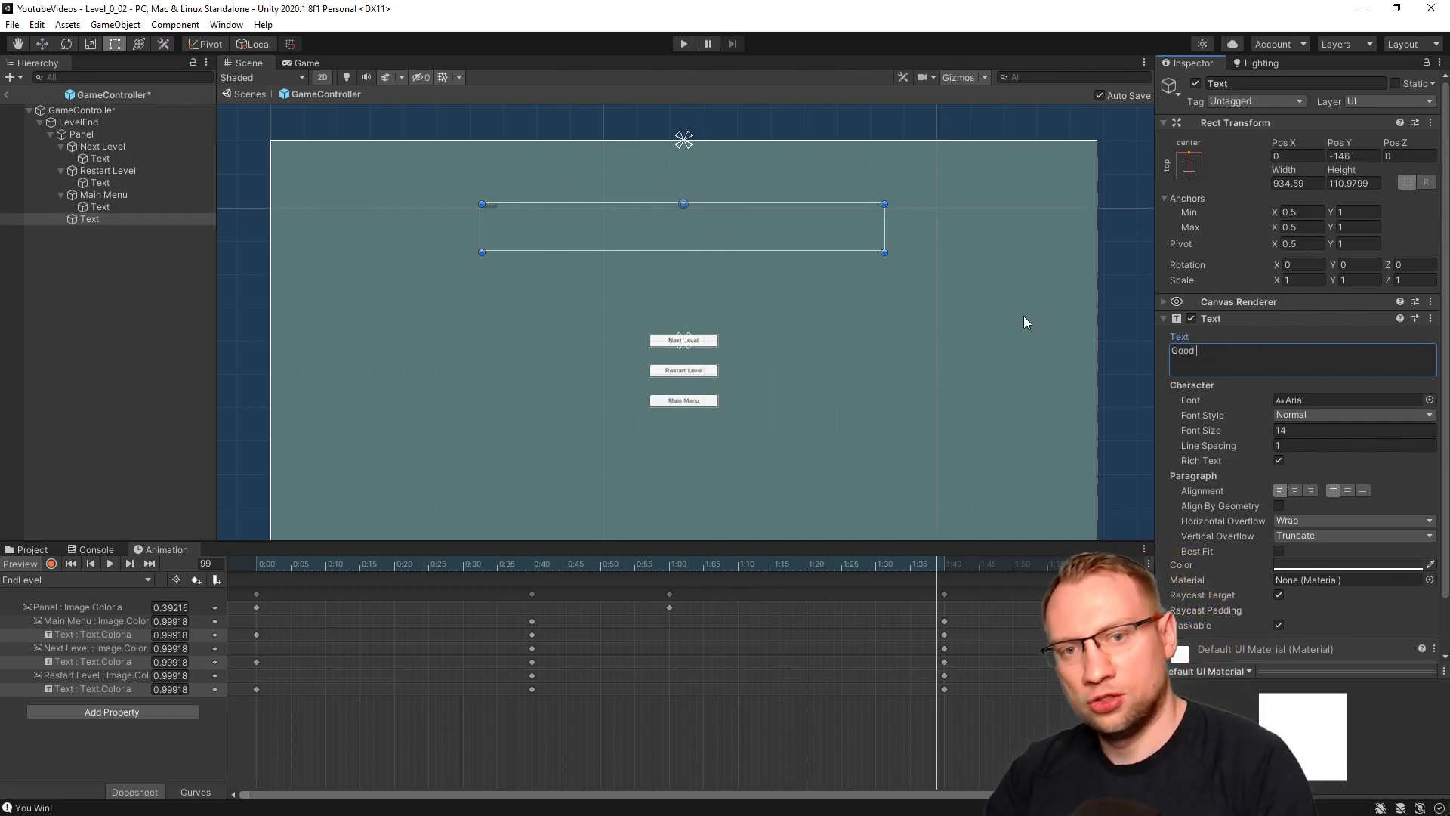
type("Job!!!")
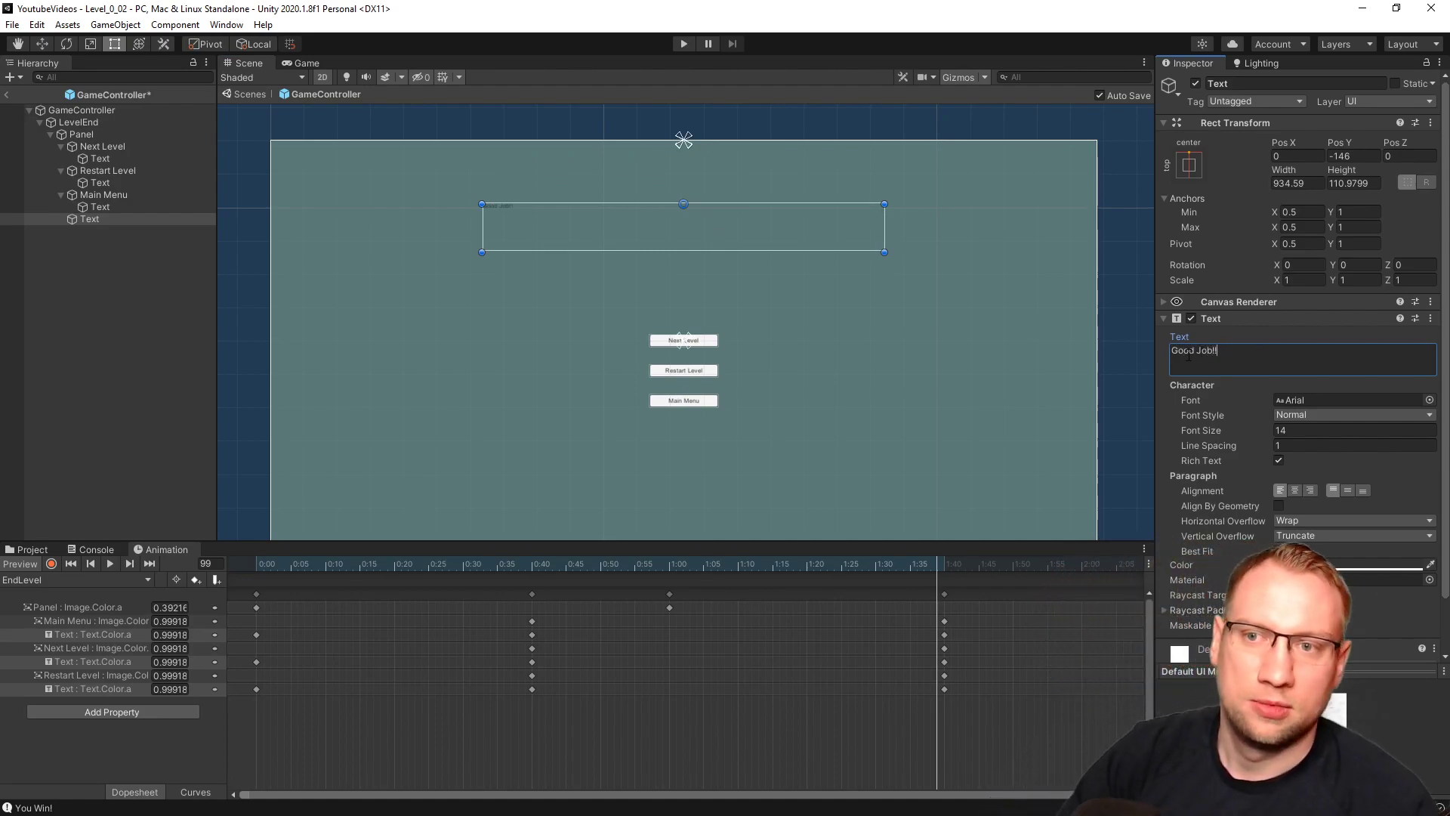
left_click(1236, 417)
type("30")
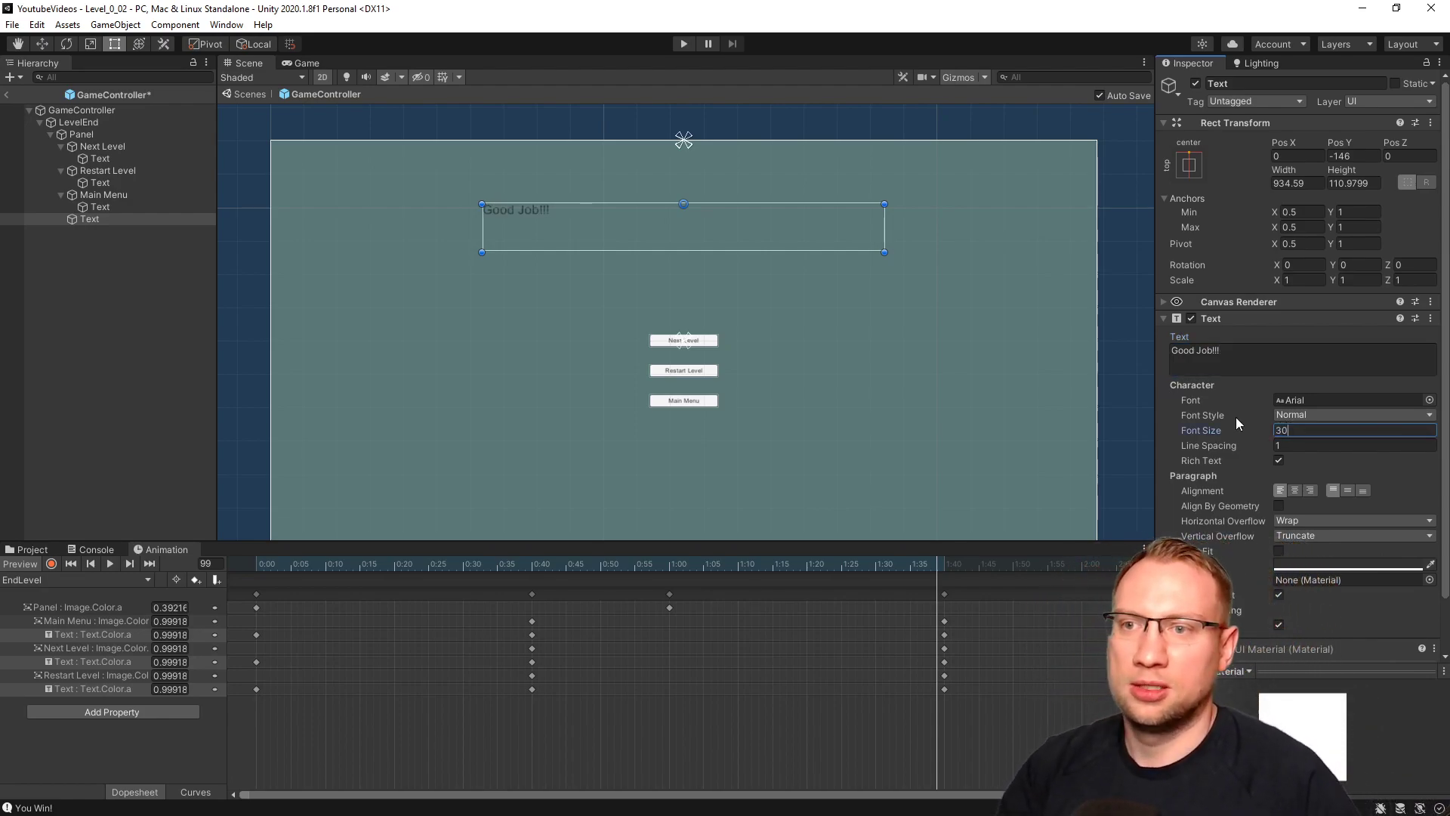
key("BackSpace")
type("80")
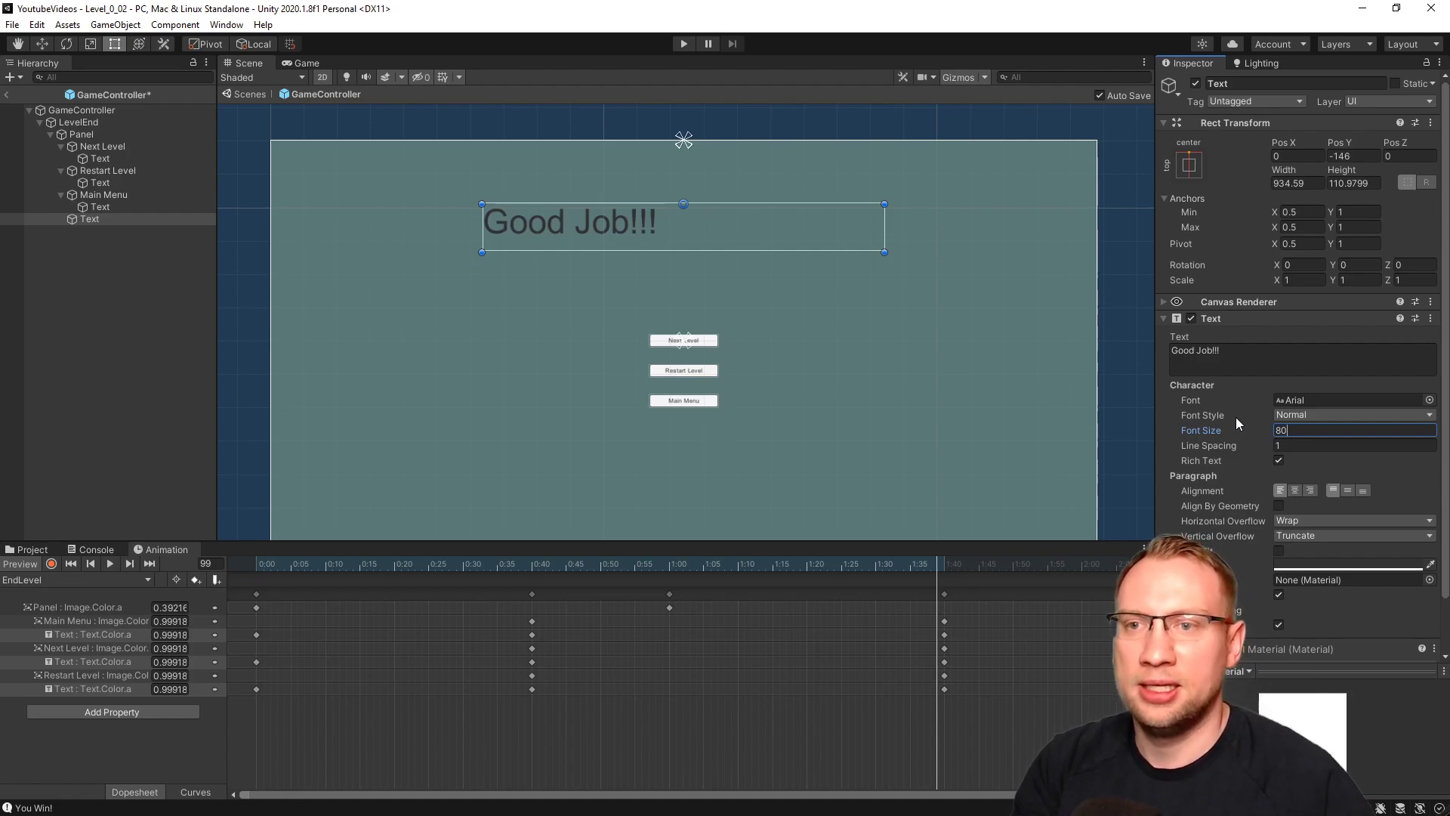
left_click(1294, 491)
left_click(1347, 491)
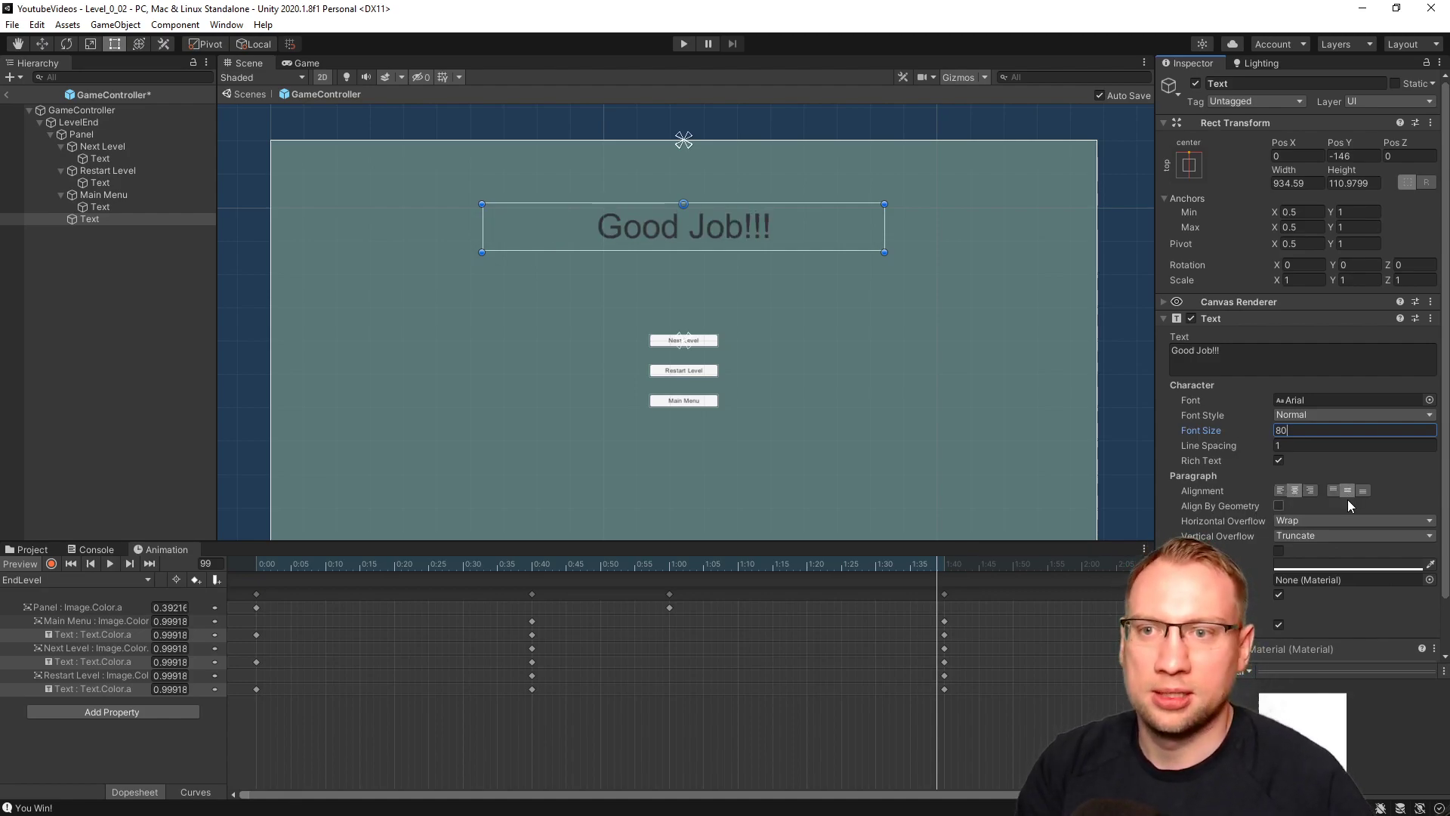
Rename the text object to Headline.
left_click(101, 217)
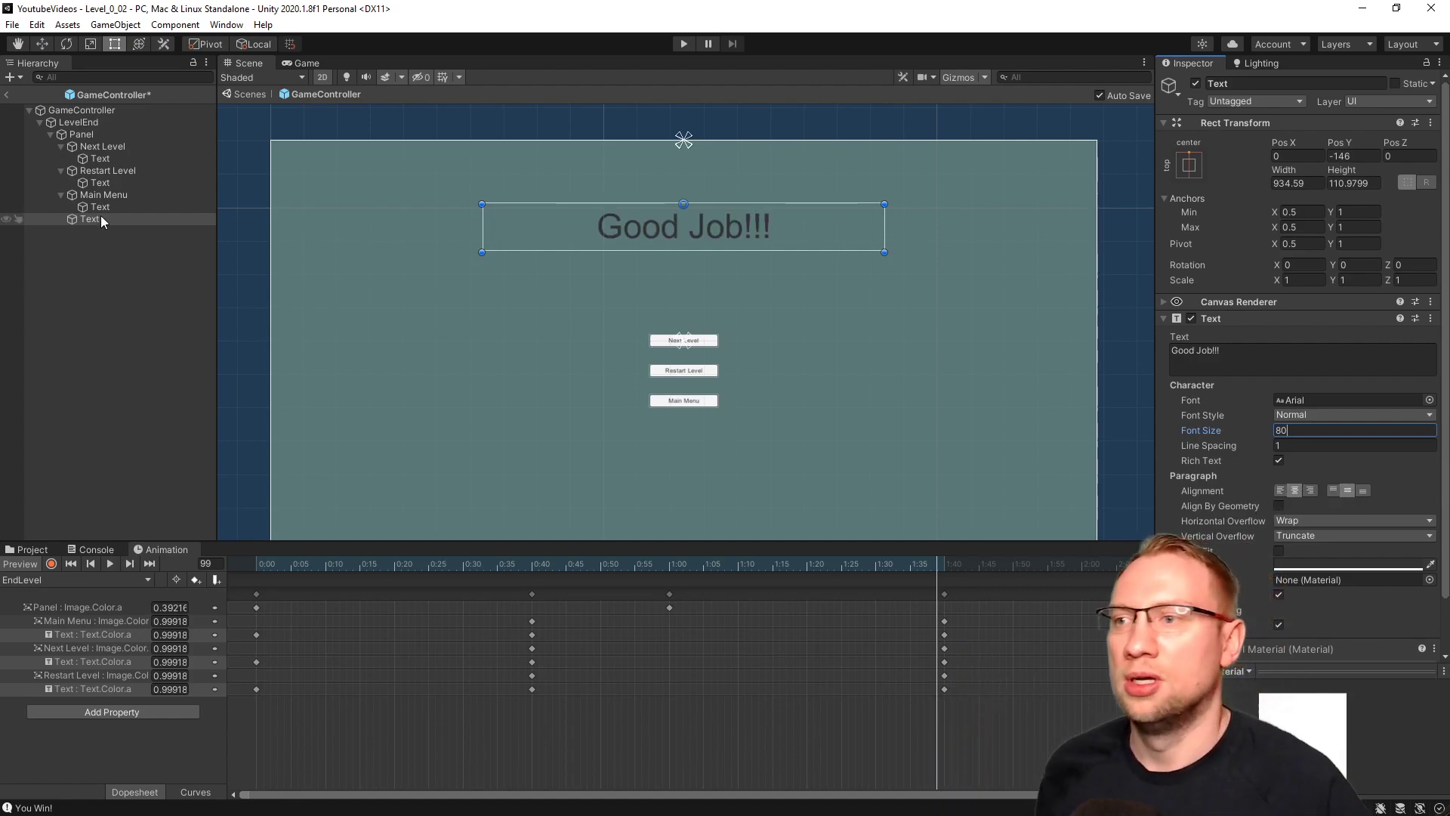
key("F2")
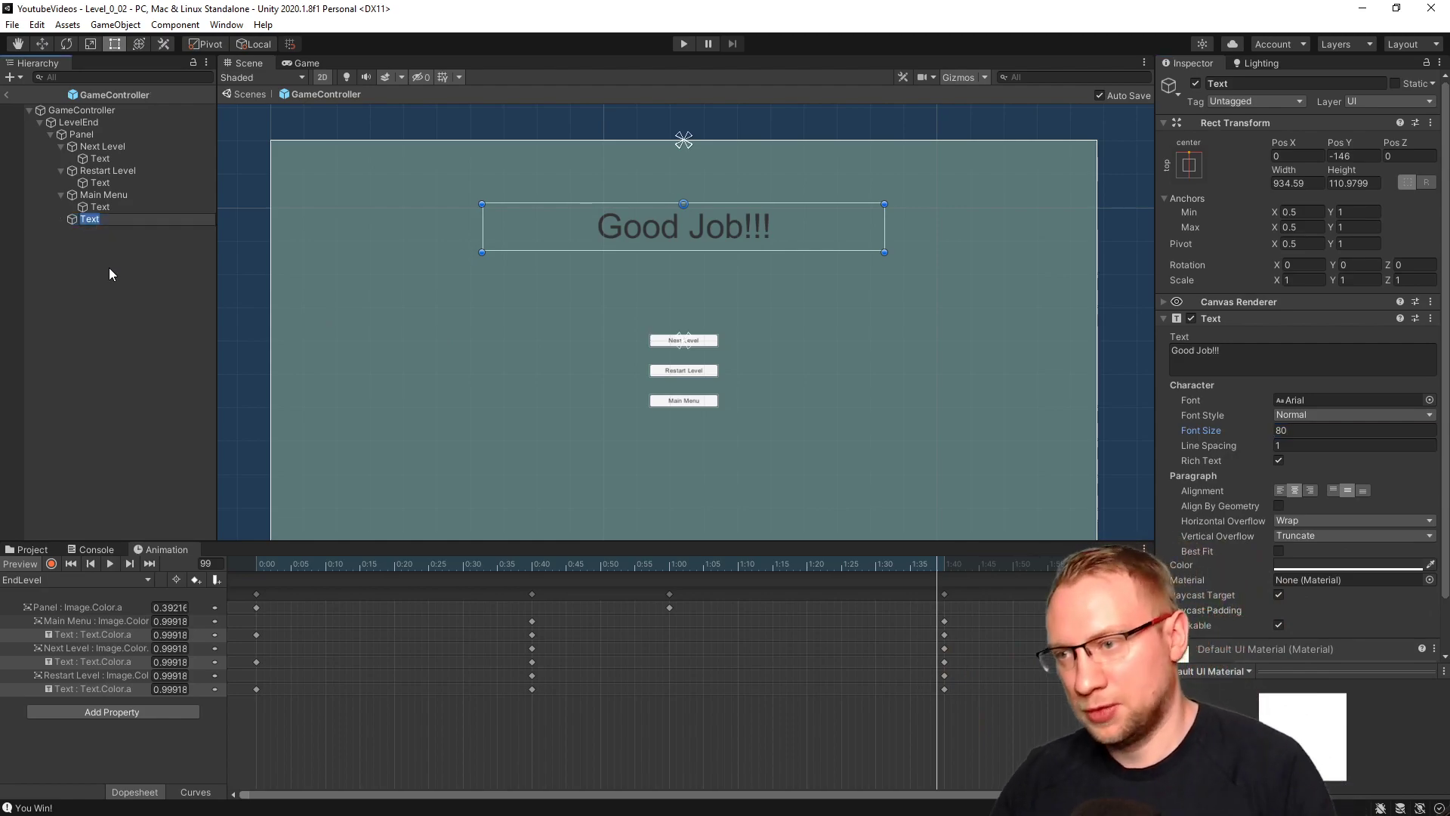
type("Headline")
key("Return")
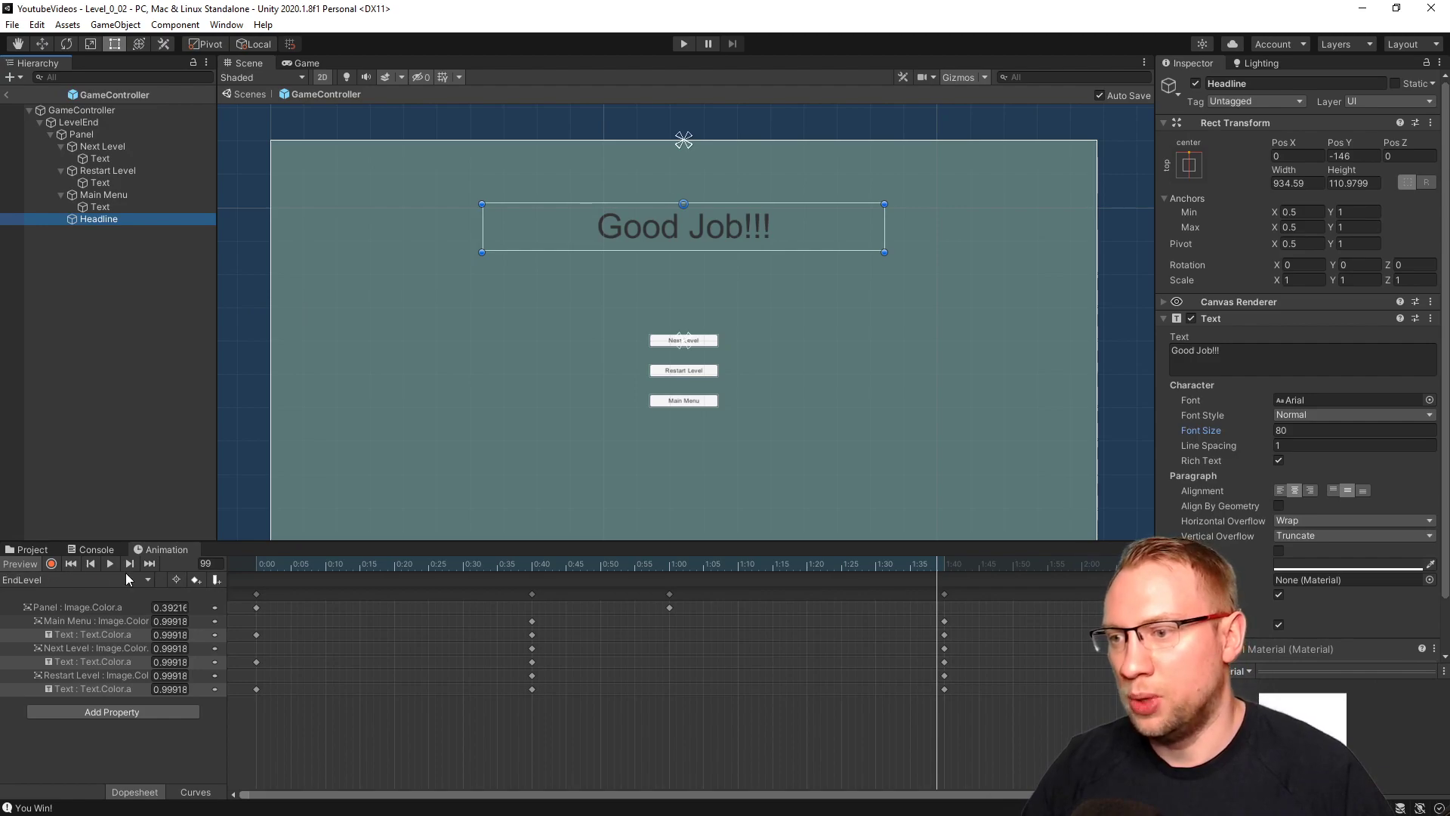
With recording on, key the Headline's Text colour alpha to 0 at frame 0.
left_click(51, 563)
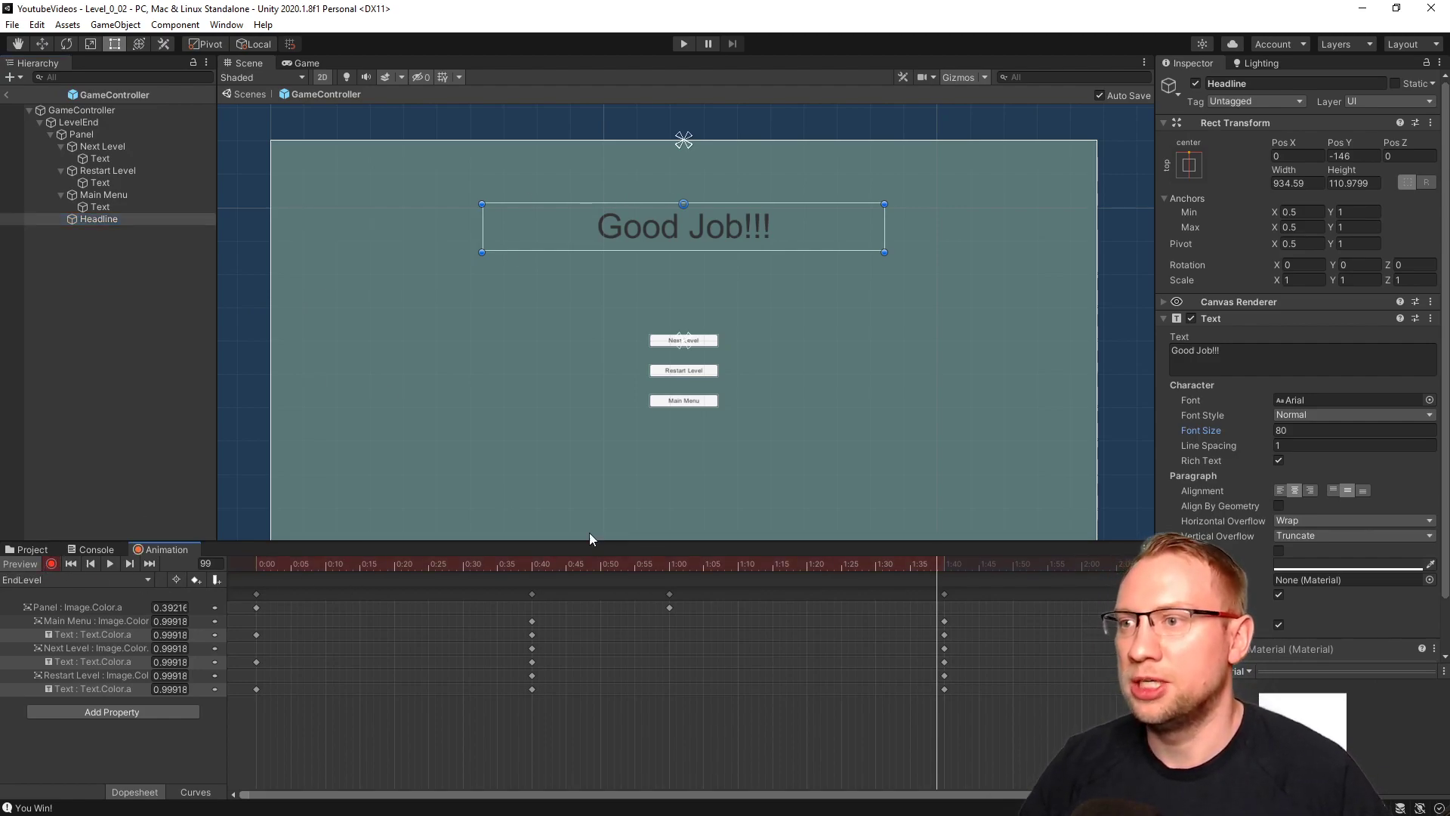
left_click(290, 563)
left_click(258, 563)
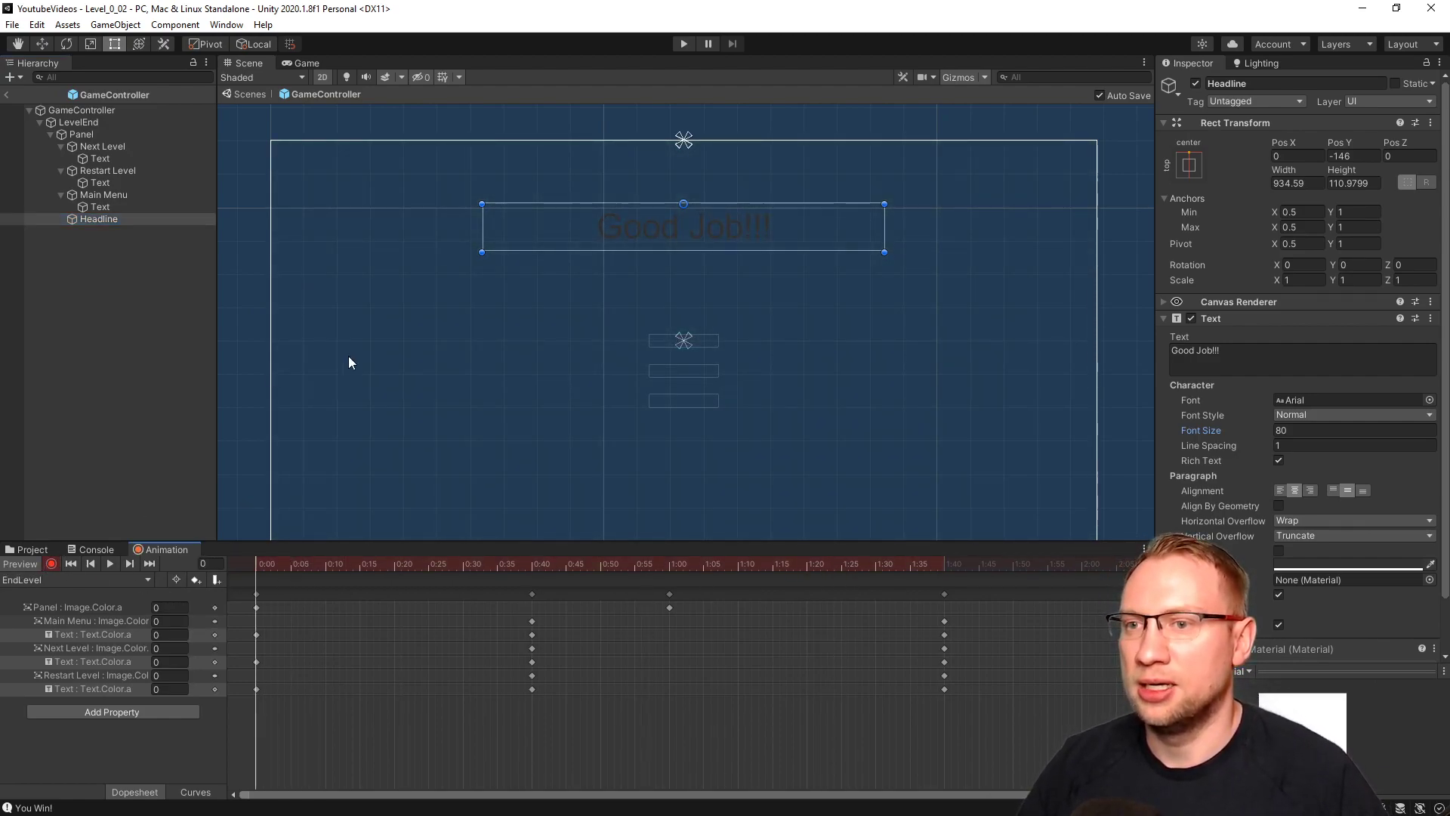
left_click(1327, 572)
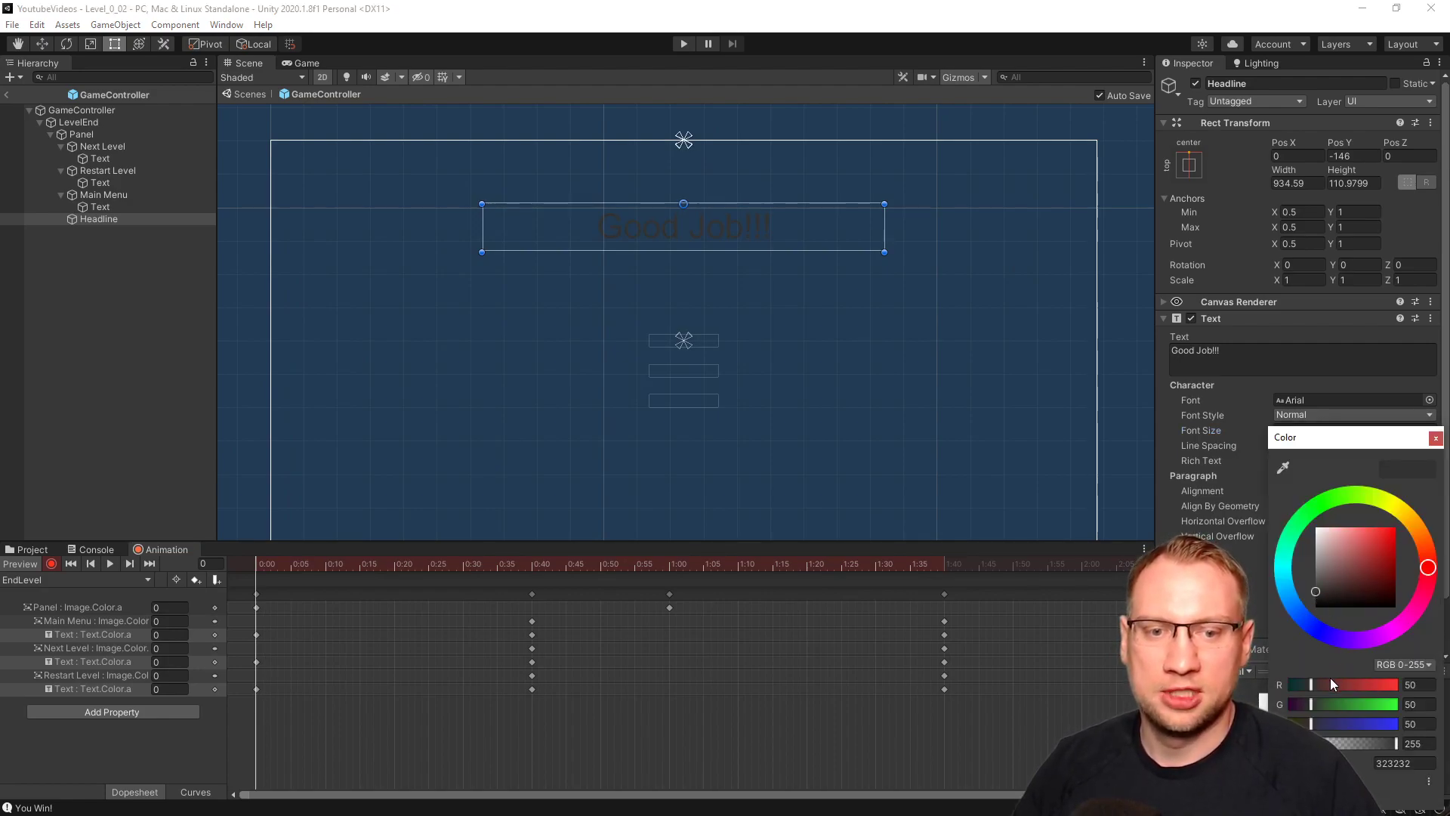
left_click(1321, 743)
left_click(1436, 438)
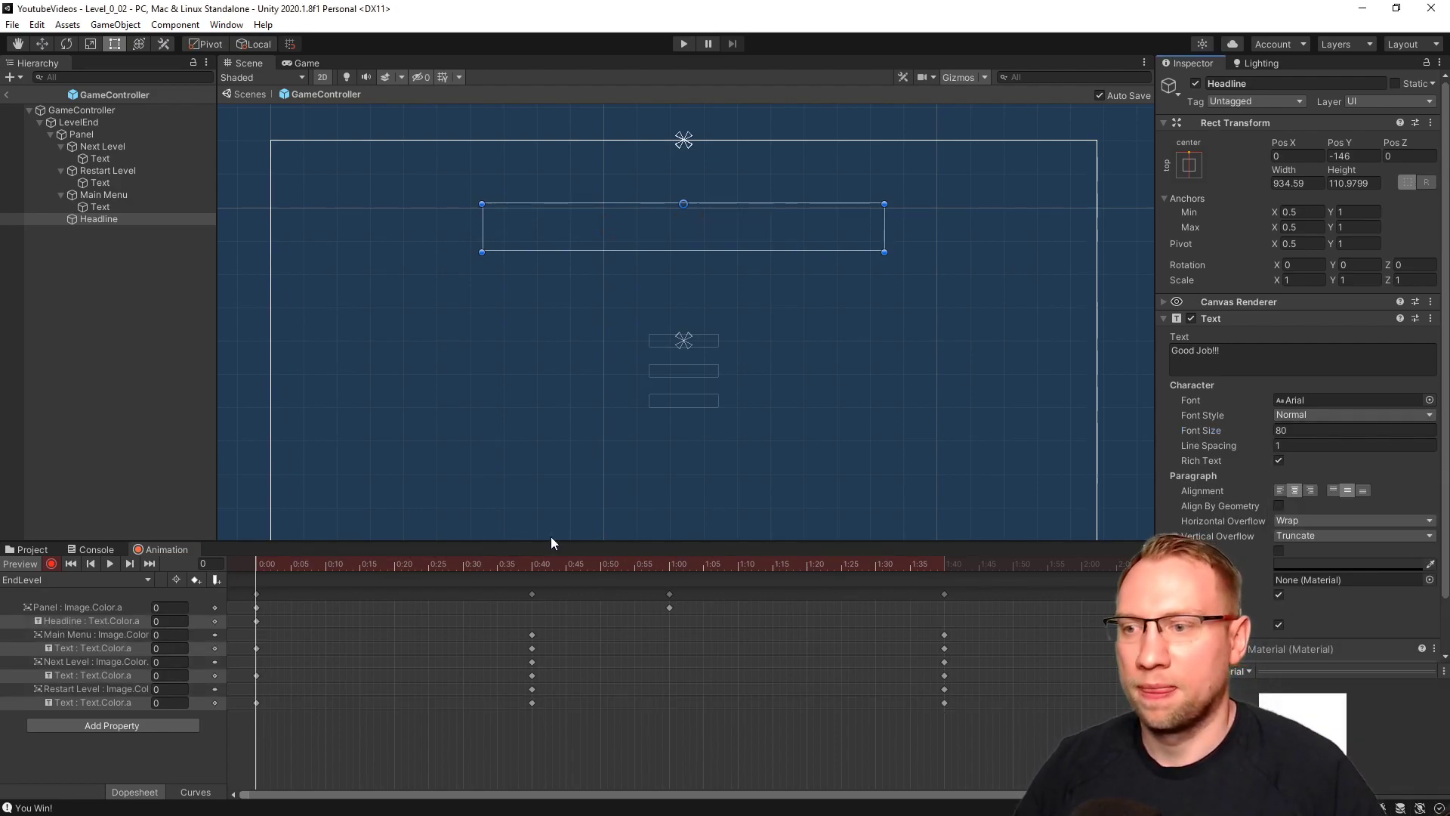
Key the Headline fully opaque at 0:50 and play the animation preview.
left_click_drag(282, 565, 601, 579)
left_click(1327, 568)
left_click_drag(1339, 740, 1398, 743)
left_click(1436, 438)
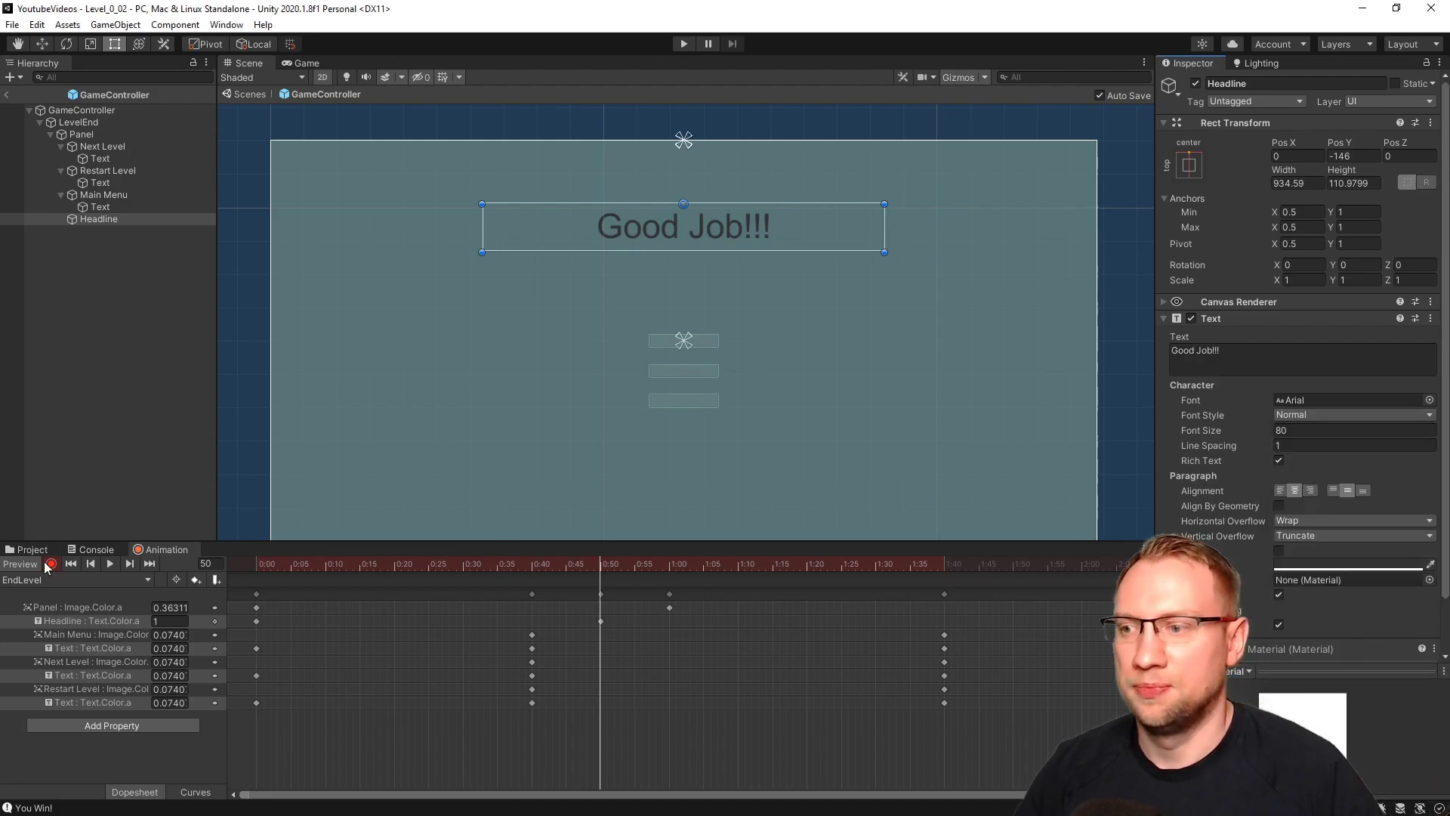
left_click(110, 564)
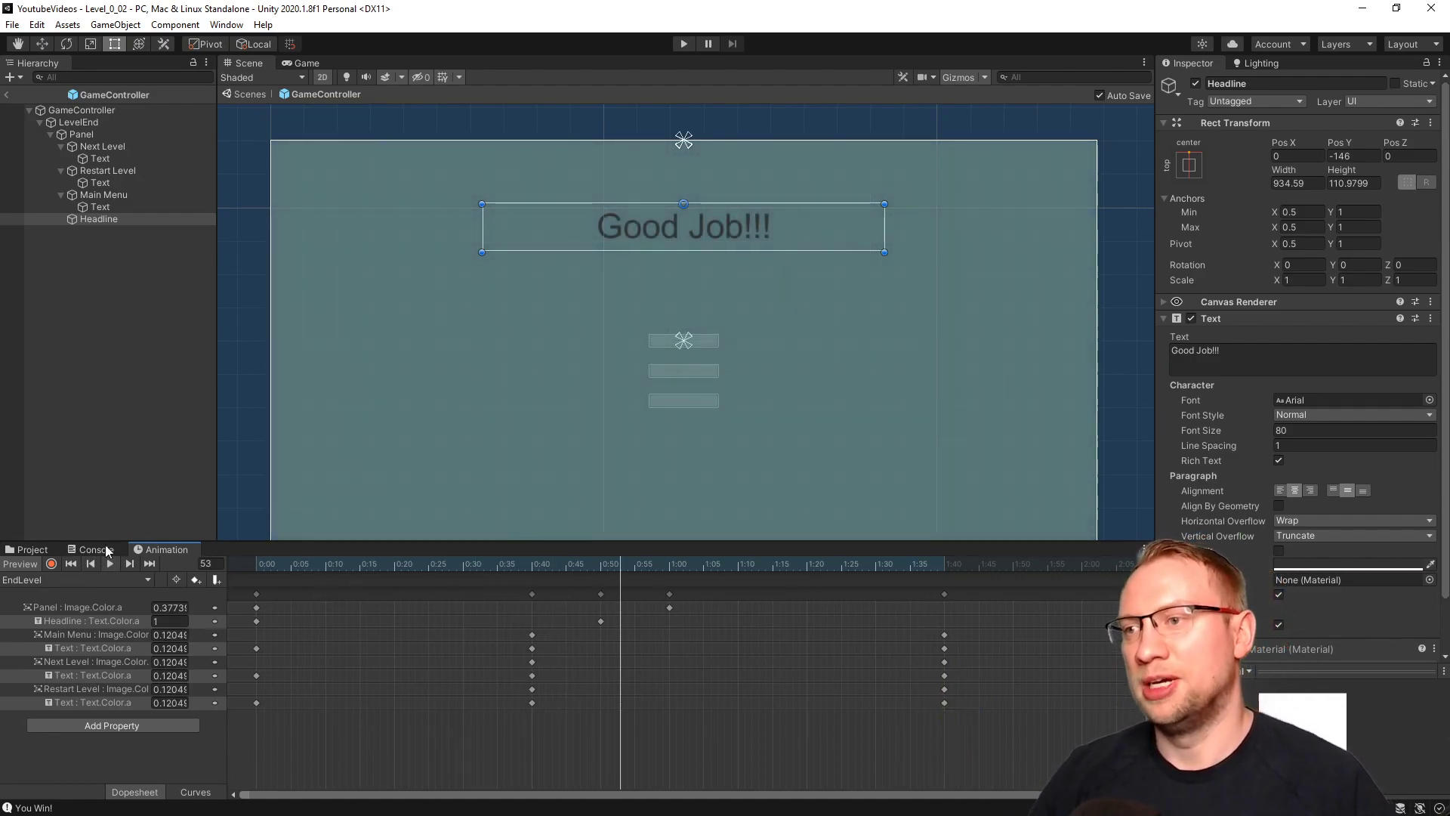
left_click(98, 262)
left_click(76, 122)
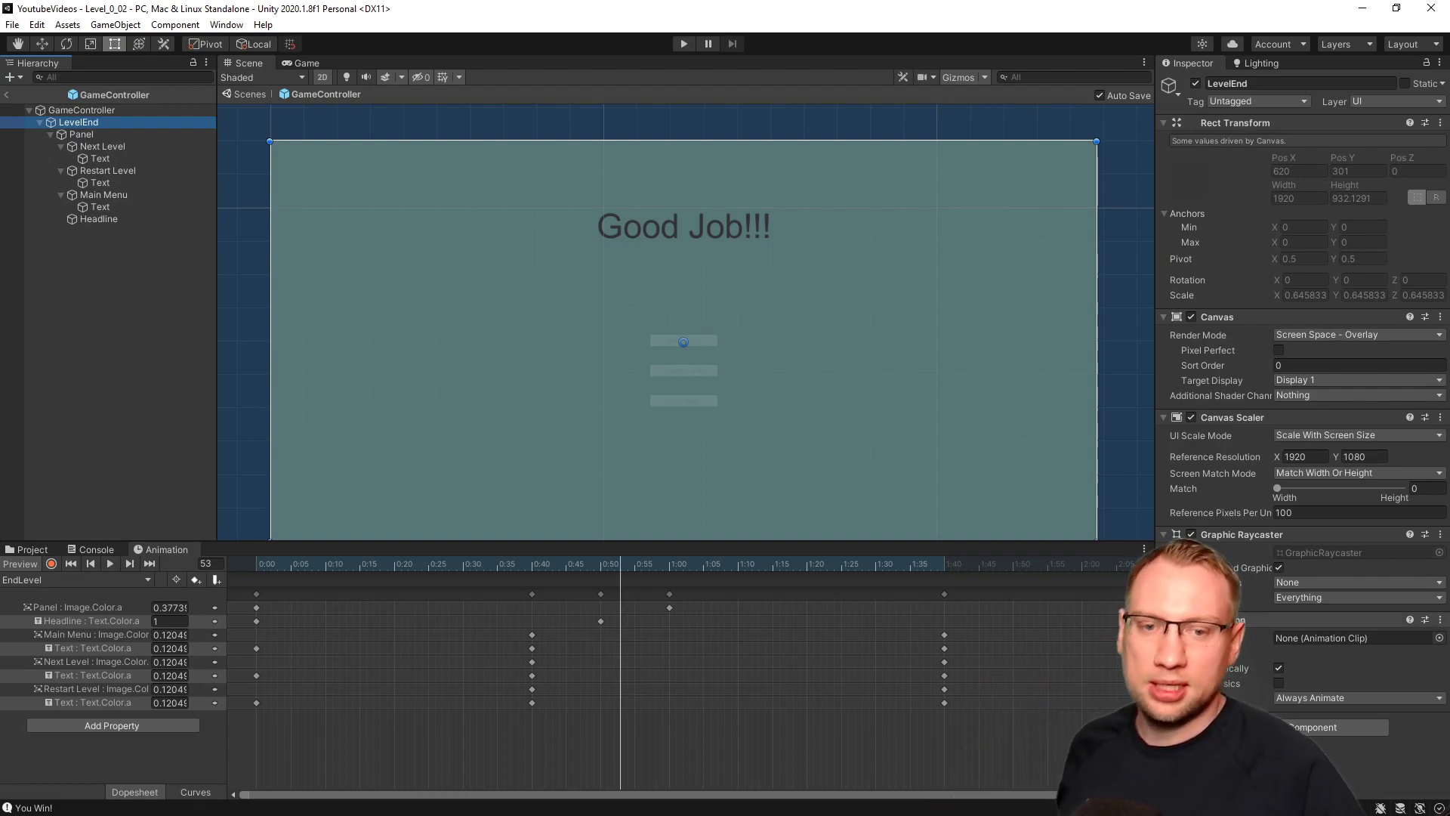
Assign the EndLevel clip to LevelEnd's Animation field and deactivate LevelEnd so it starts hidden.
left_click(28, 552)
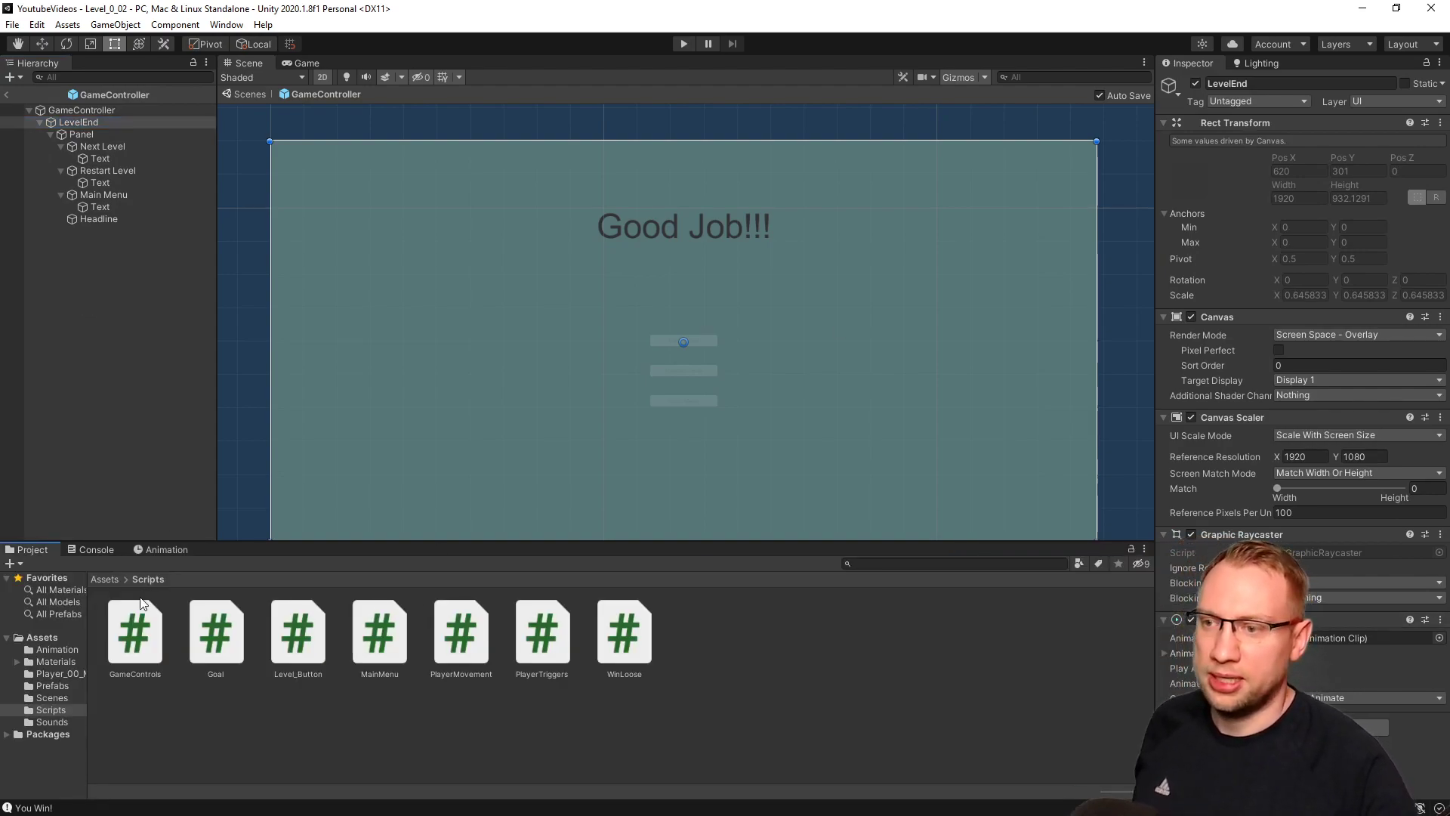
left_click(104, 579)
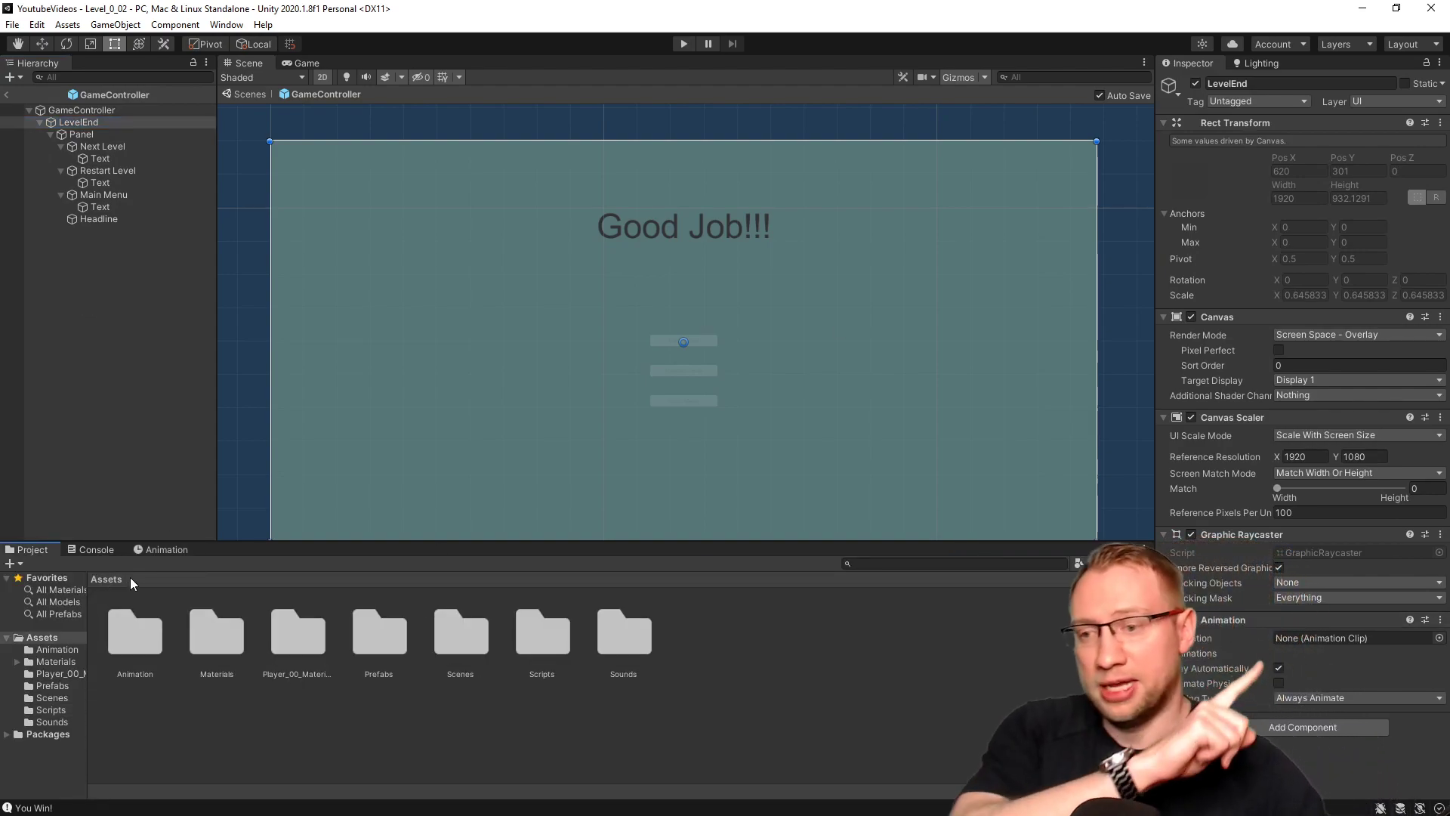
double_click(142, 639)
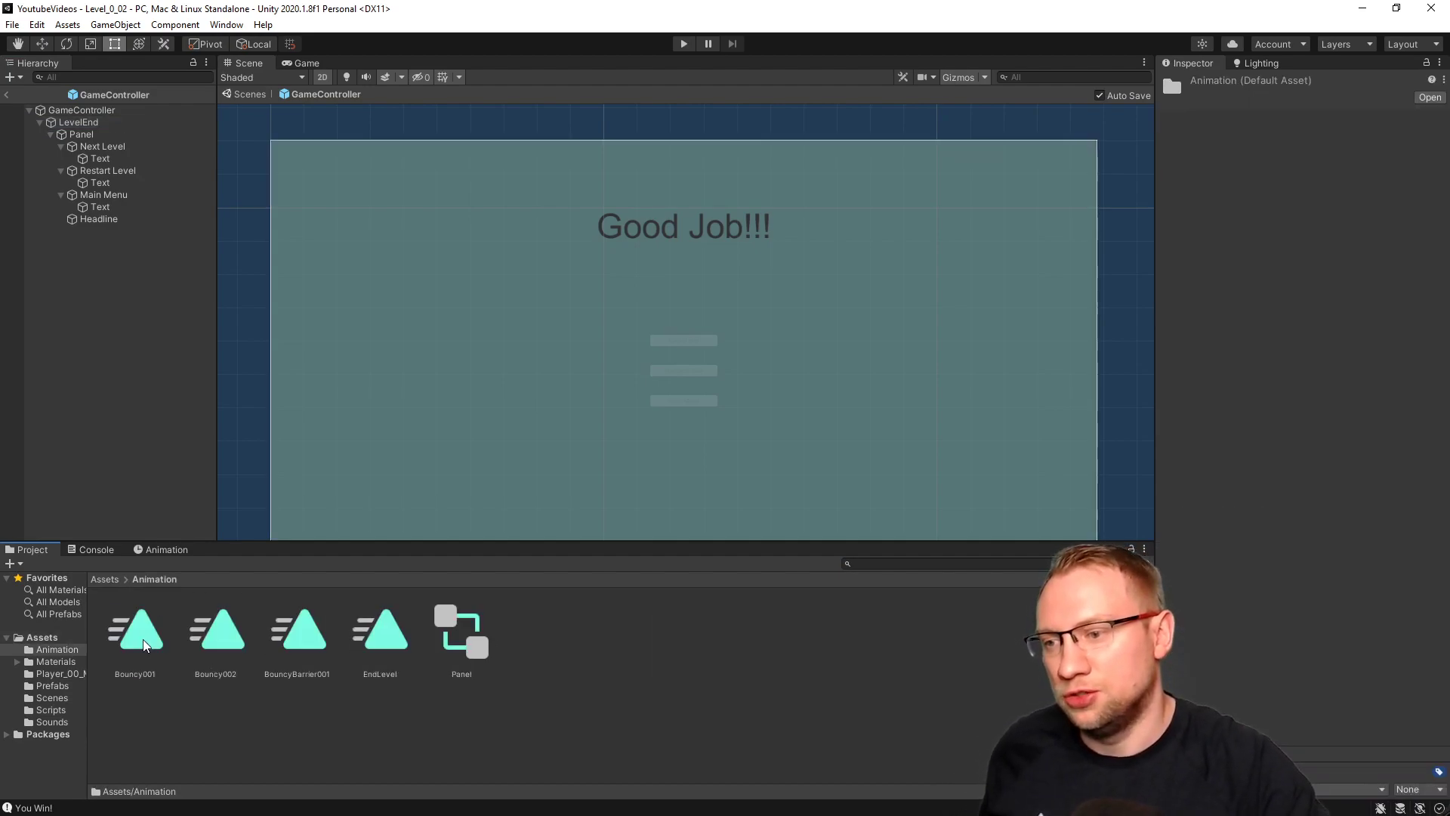
left_click(112, 123)
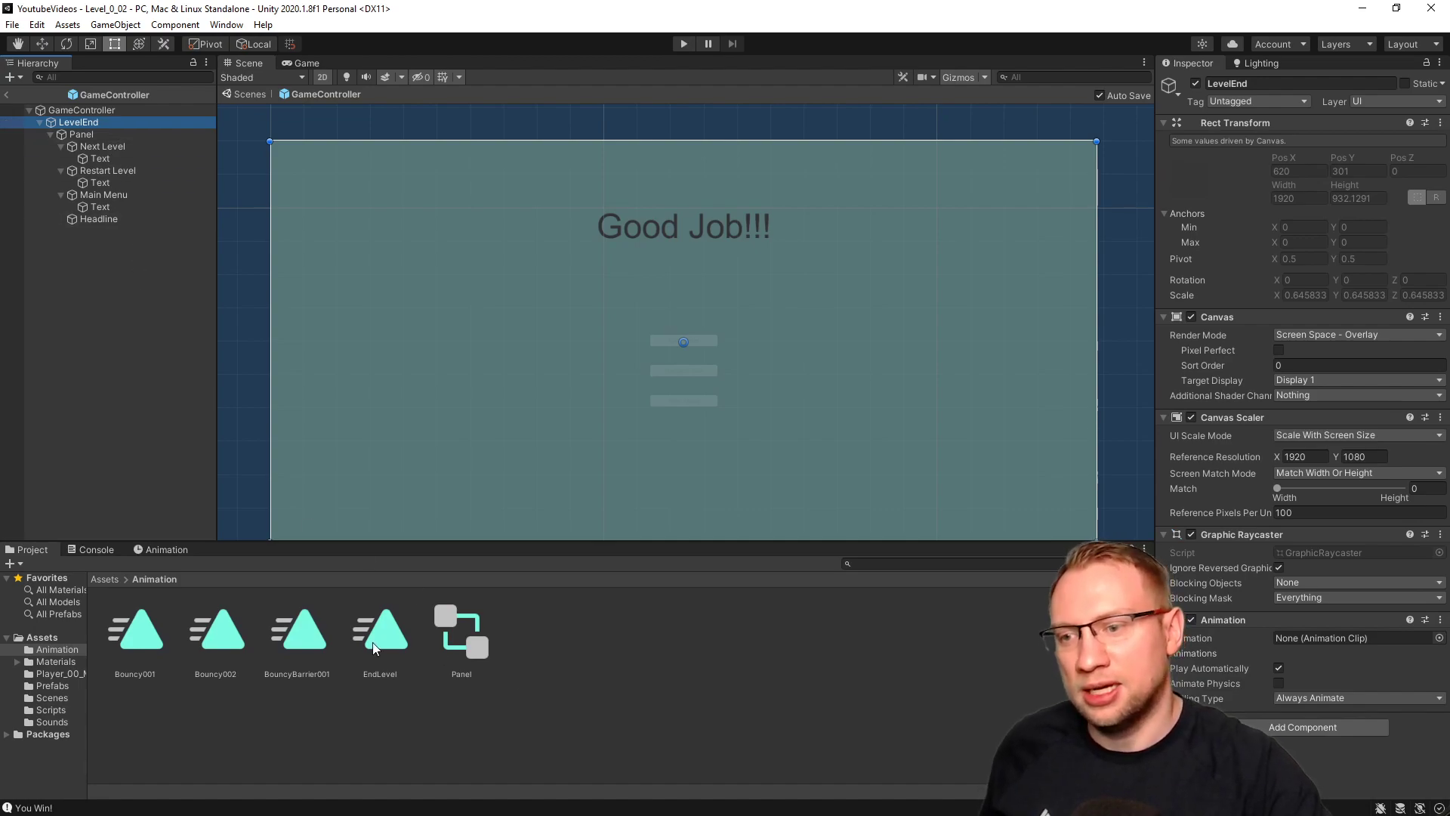
left_click_drag(379, 630, 1312, 643)
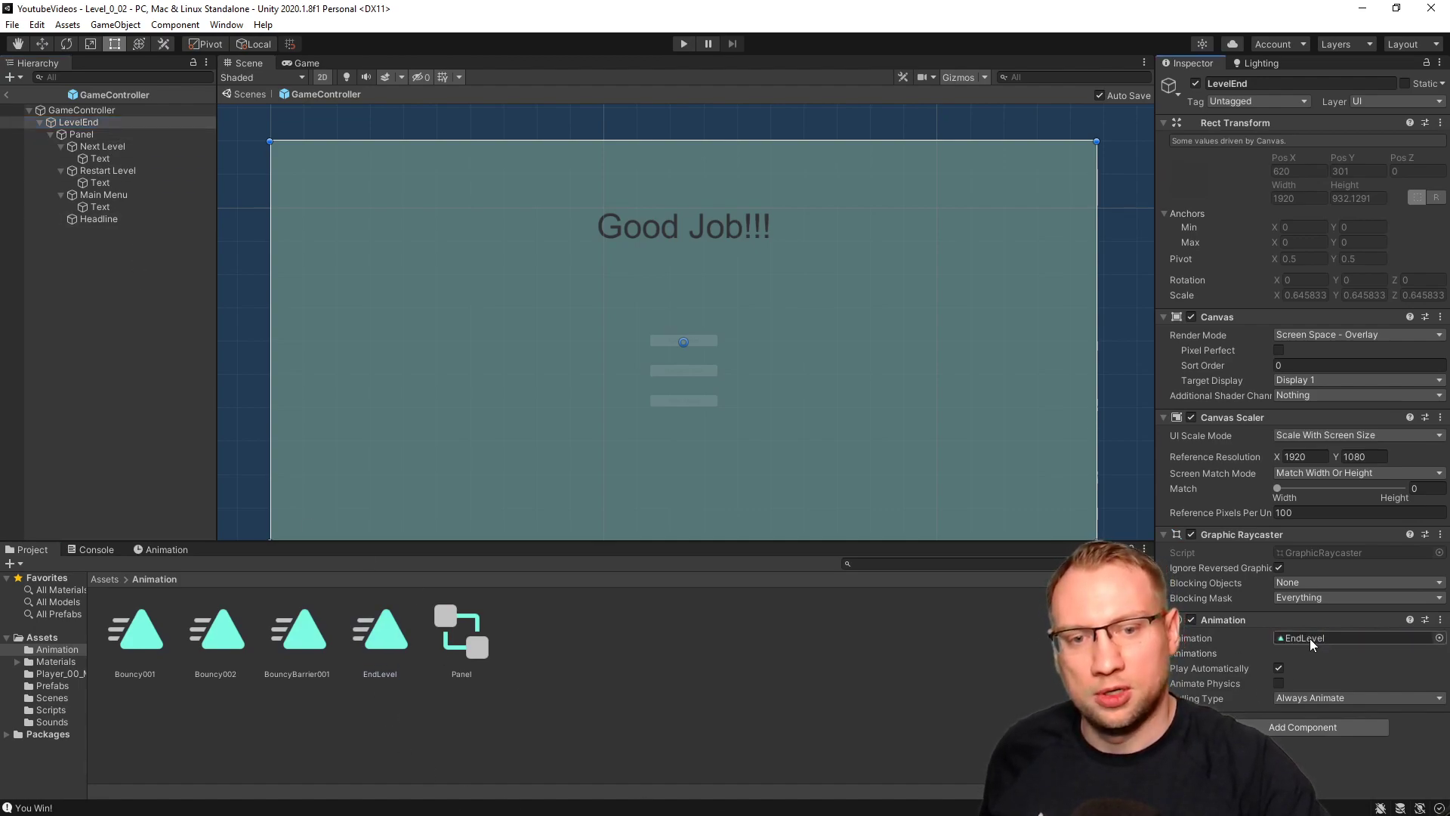
left_click(68, 270)
left_click(79, 122)
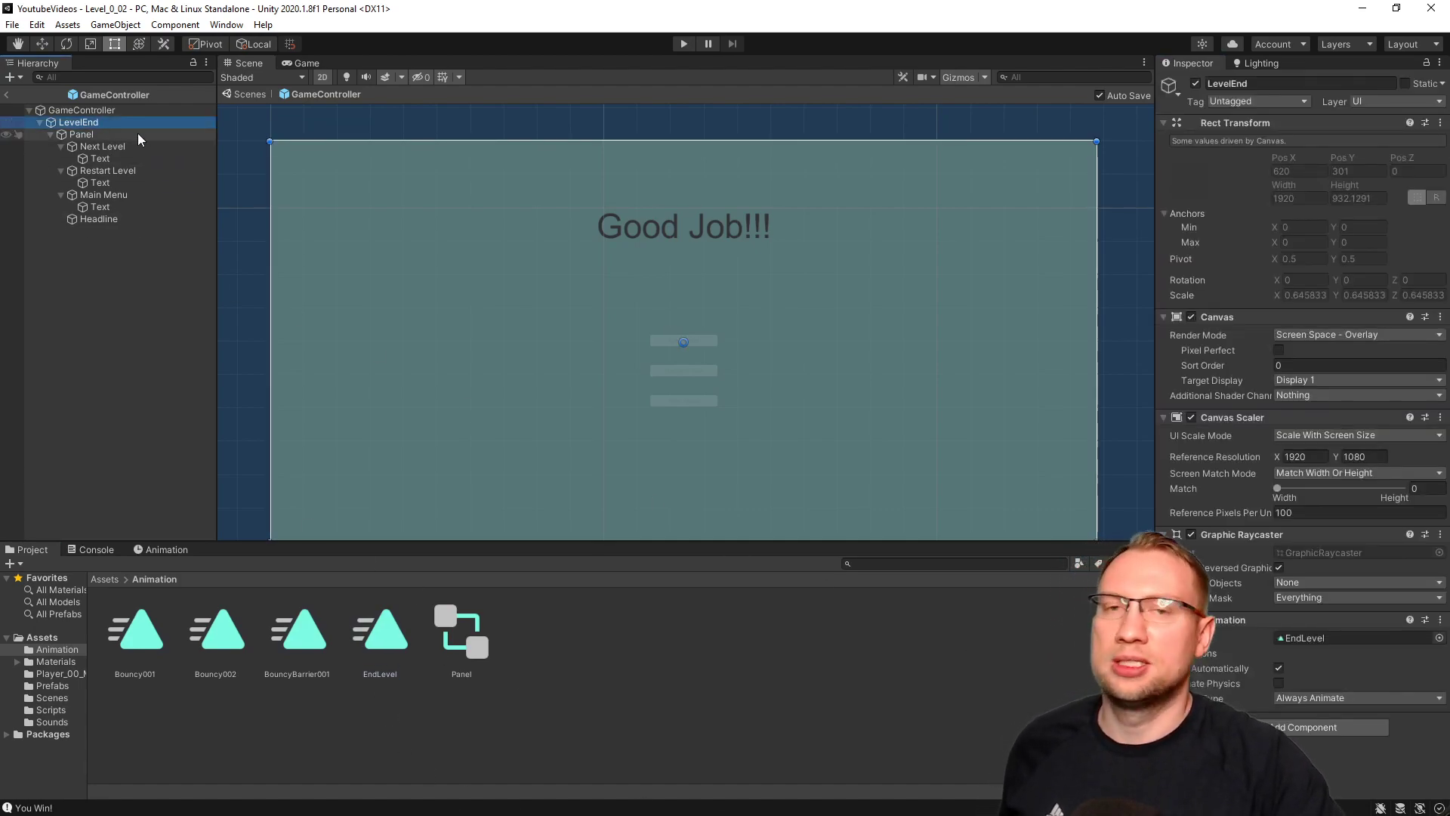
left_click(1195, 85)
left_click(88, 370)
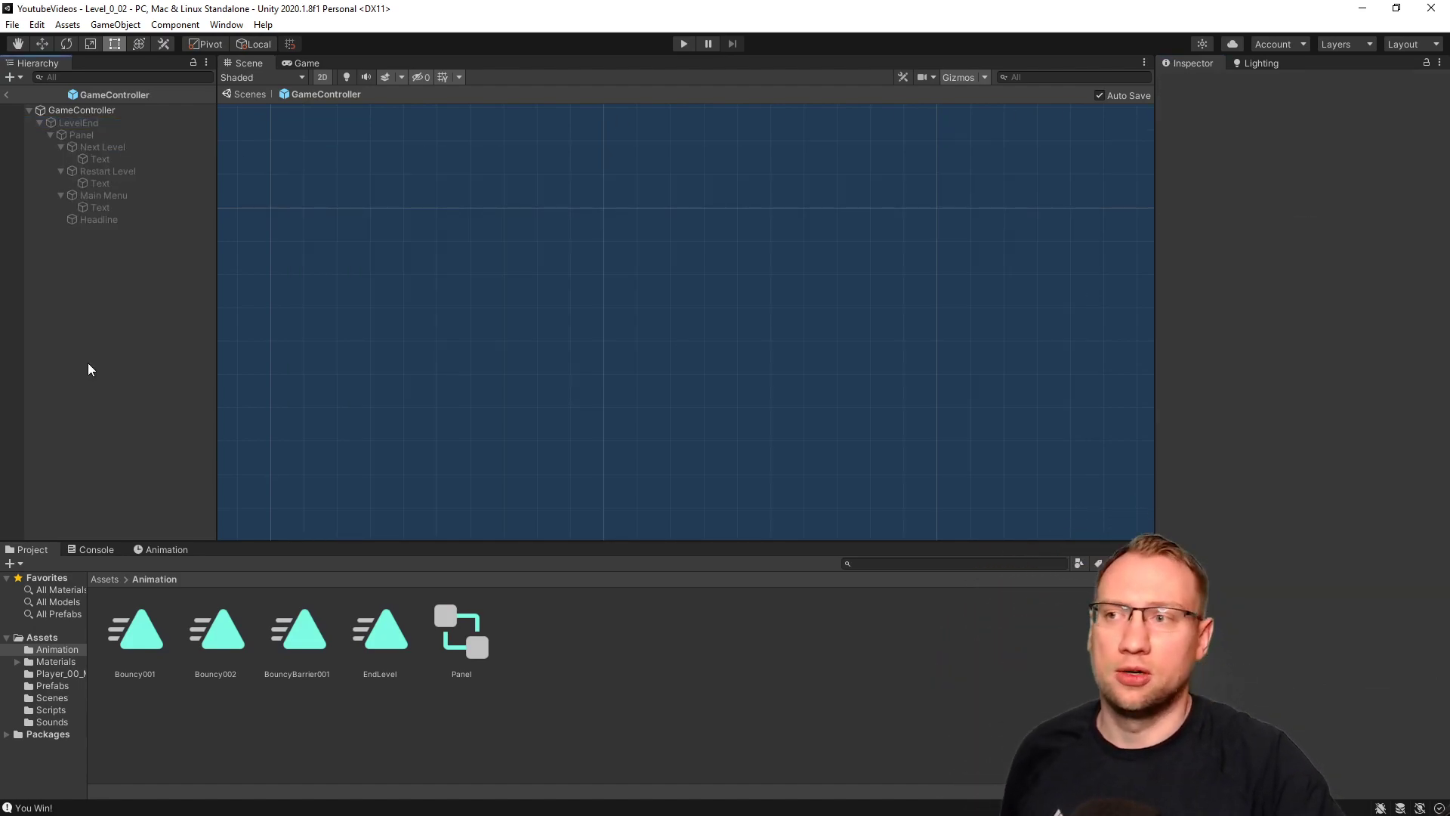
Return to Level_0_02, set the EndLevel clip's Wrap Mode to Once, and start Play mode.
left_click(7, 95)
key("w")
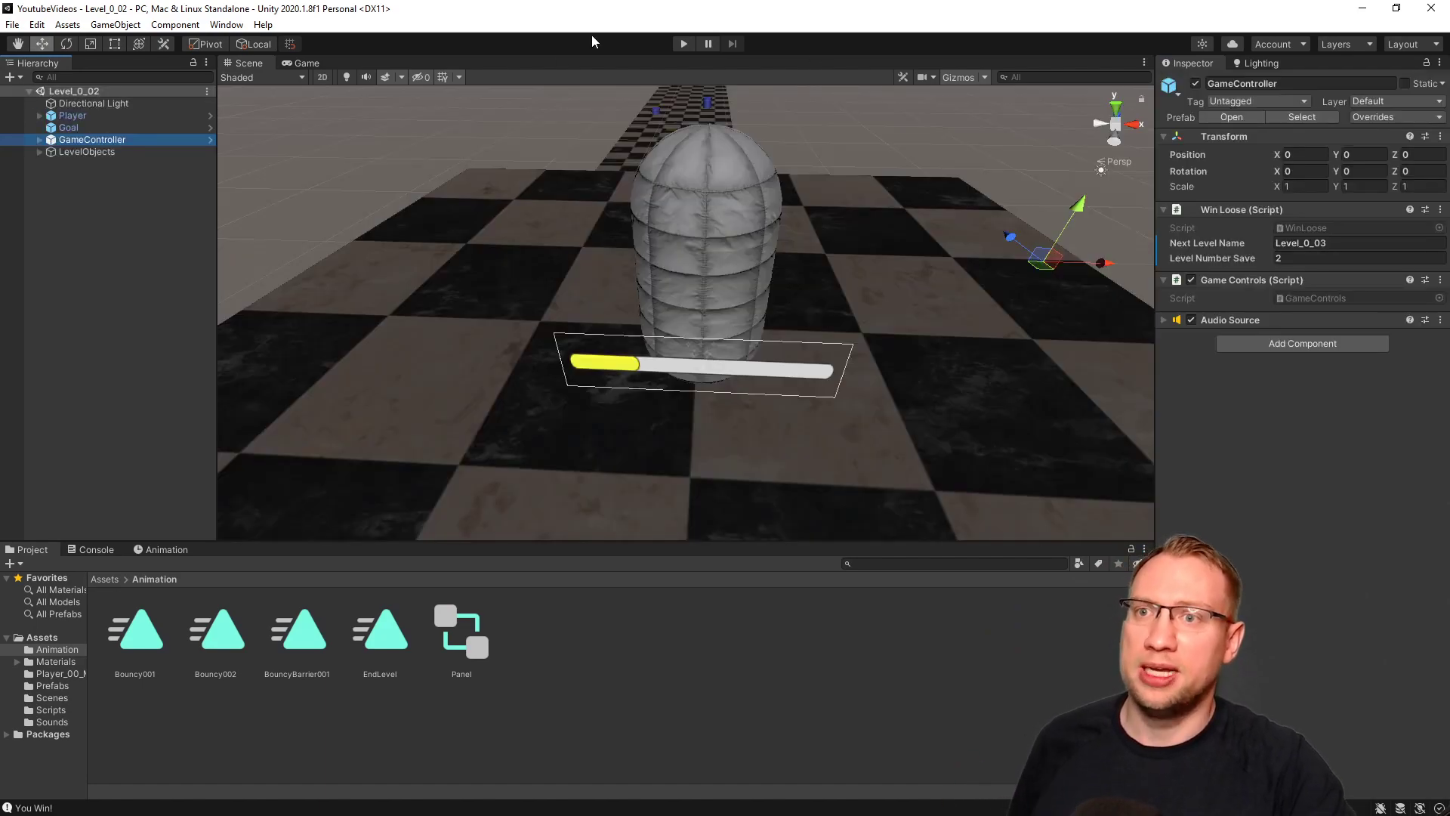
left_click(385, 630)
left_click(1329, 132)
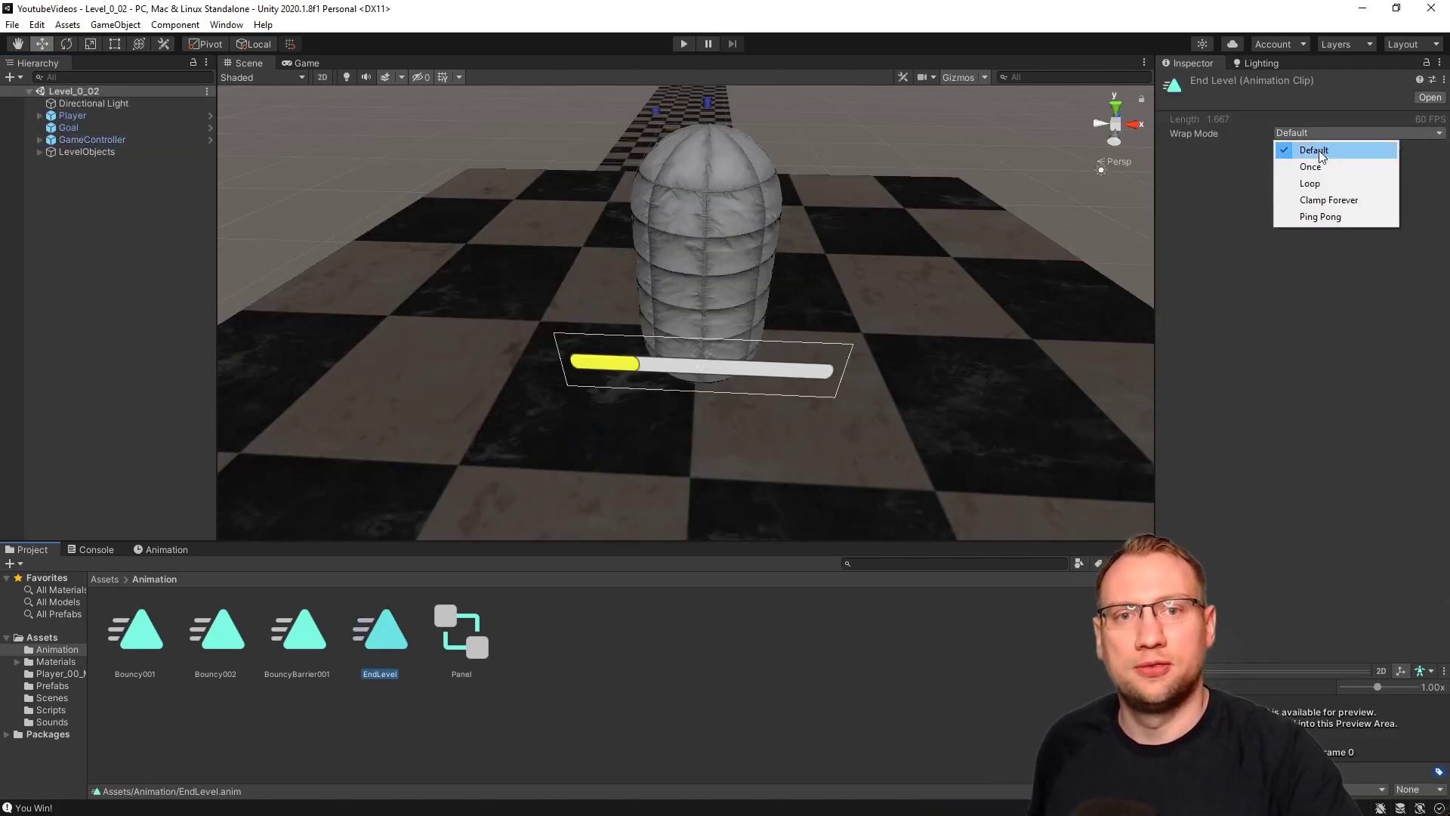
left_click(1313, 166)
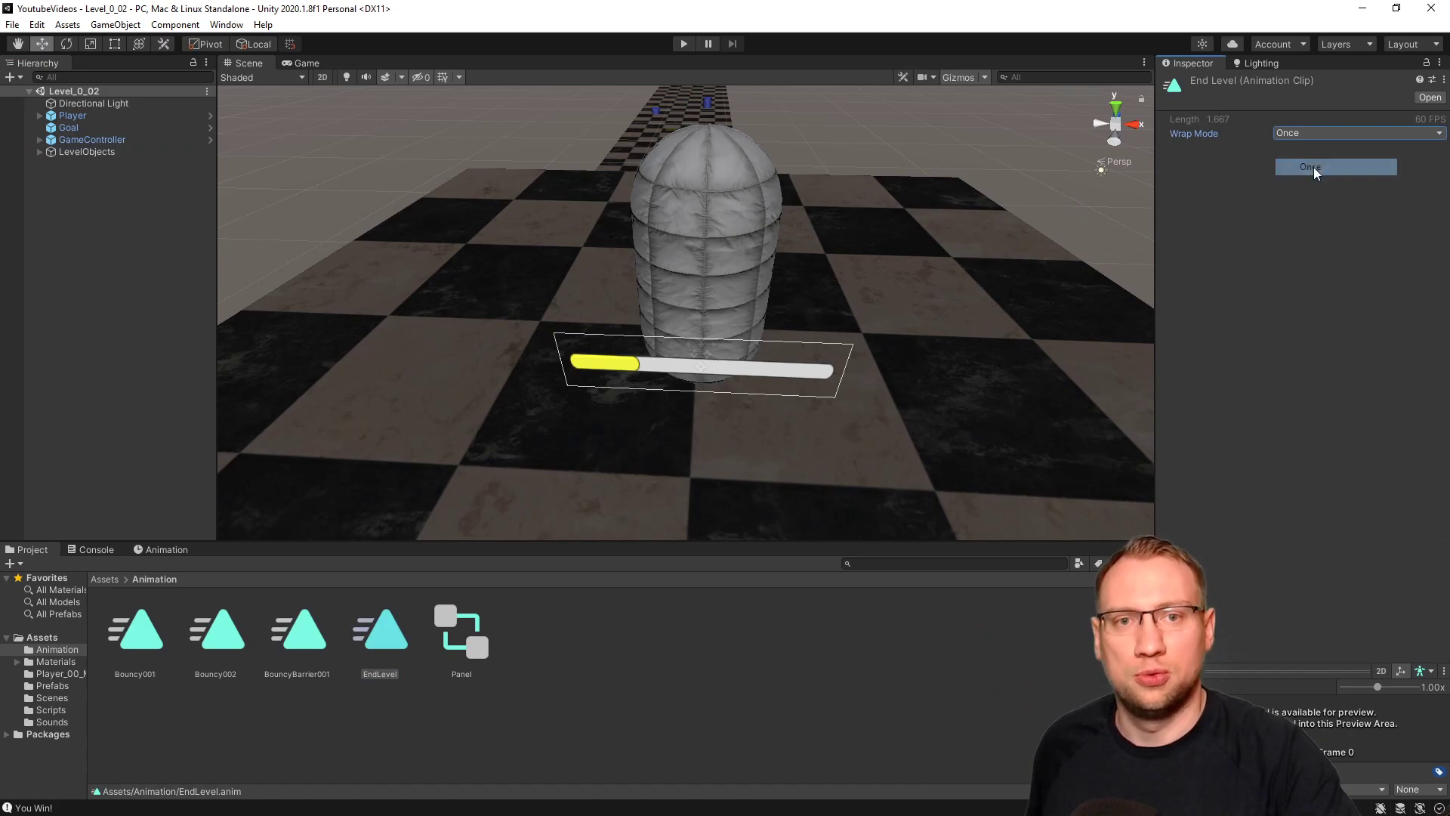
left_click(683, 44)
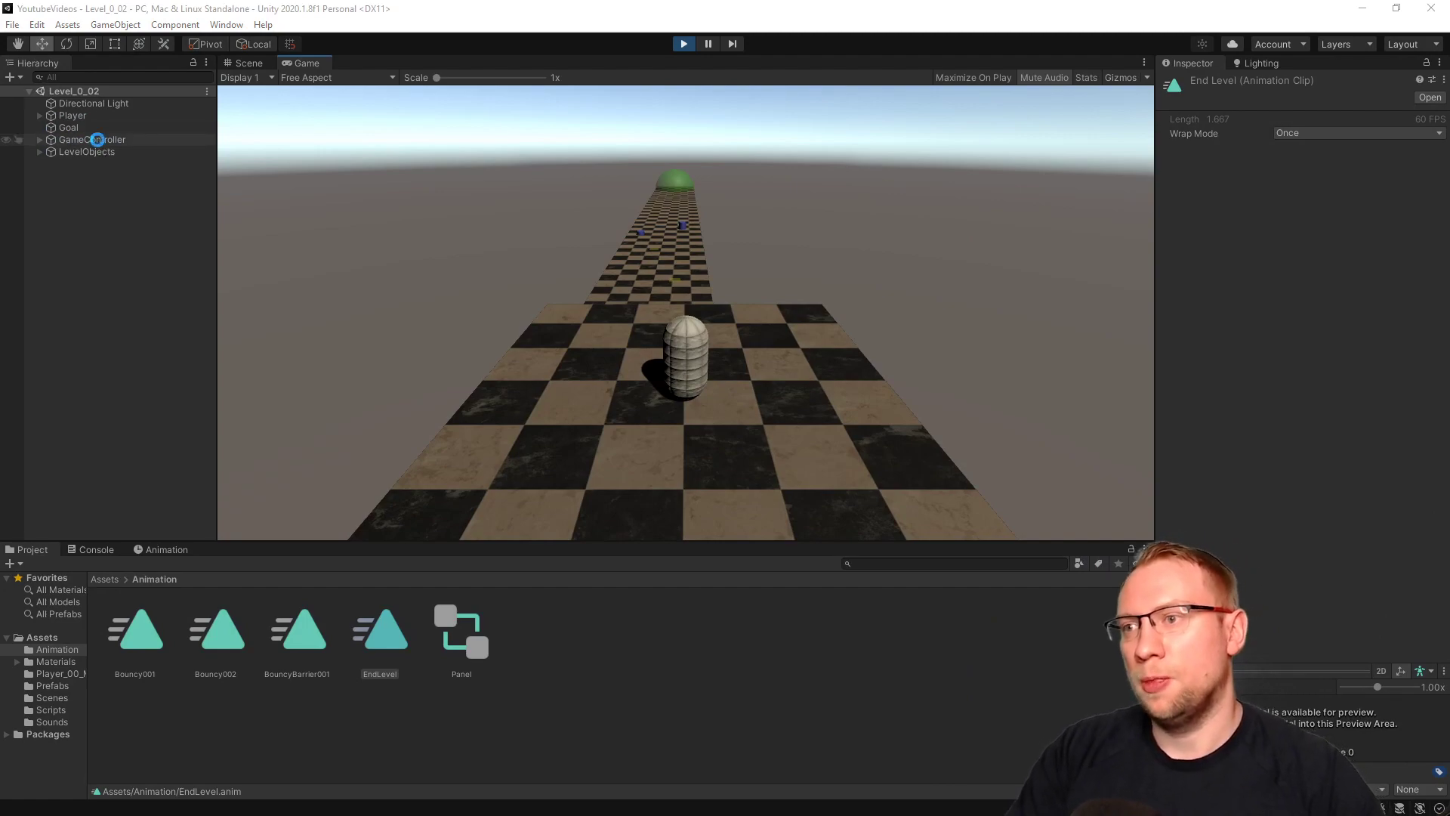
In Play mode, activate GameController's LevelEnd to view the Good Job!!! panel, deactivate it, then stop.
left_click(96, 140)
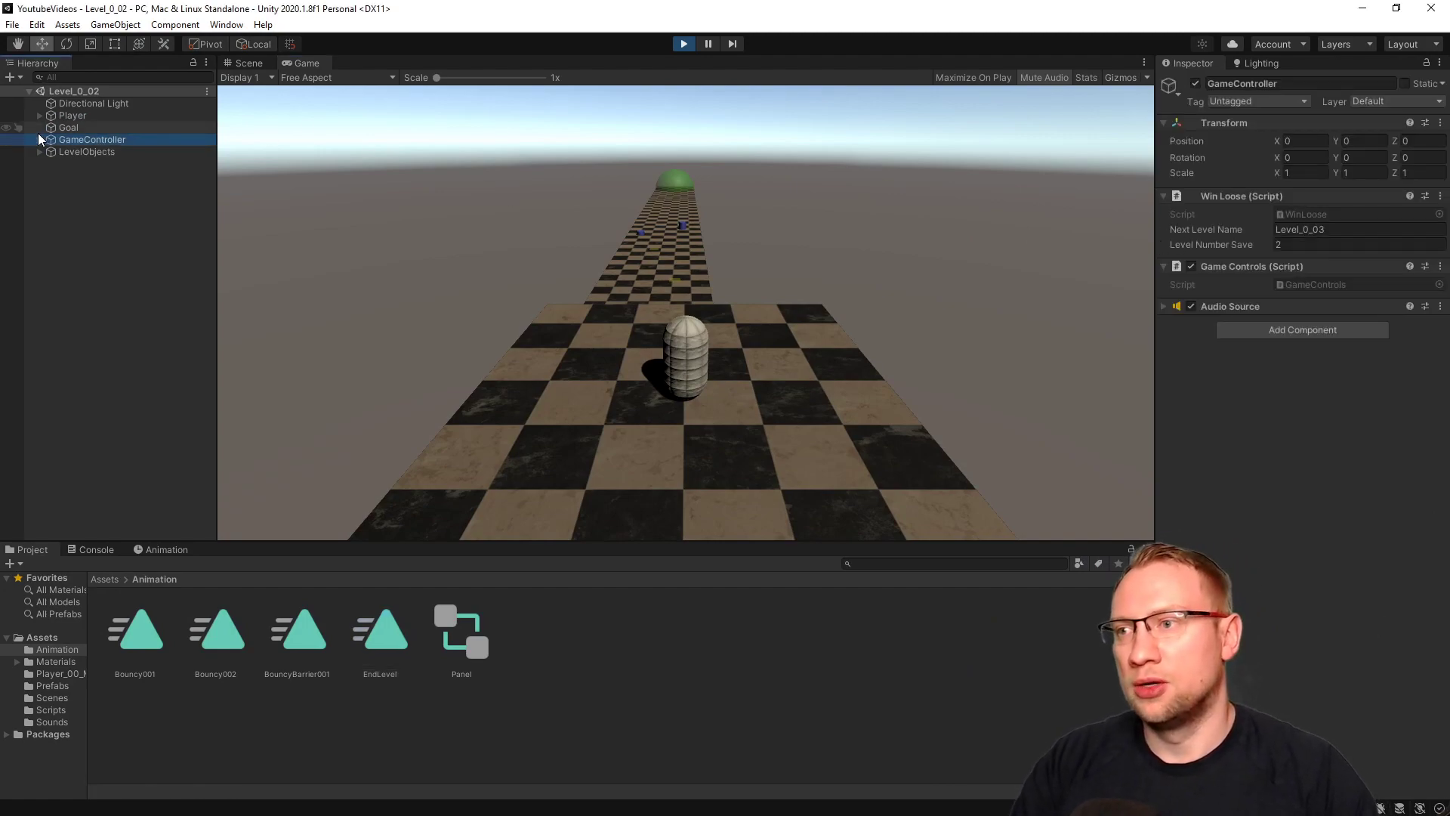
left_click(39, 140)
left_click(78, 153)
left_click(1195, 83)
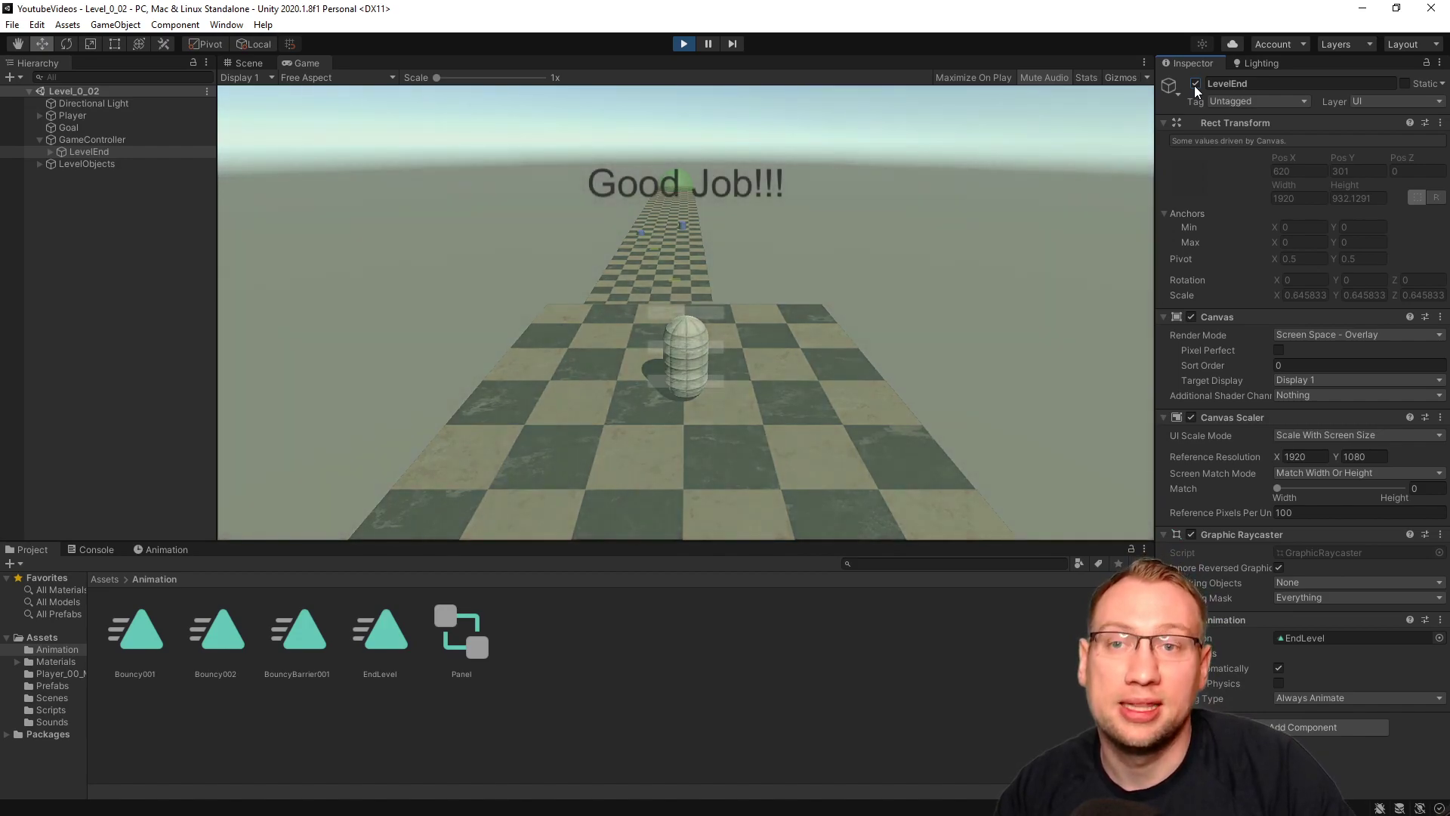
left_click(1195, 83)
left_click(684, 47)
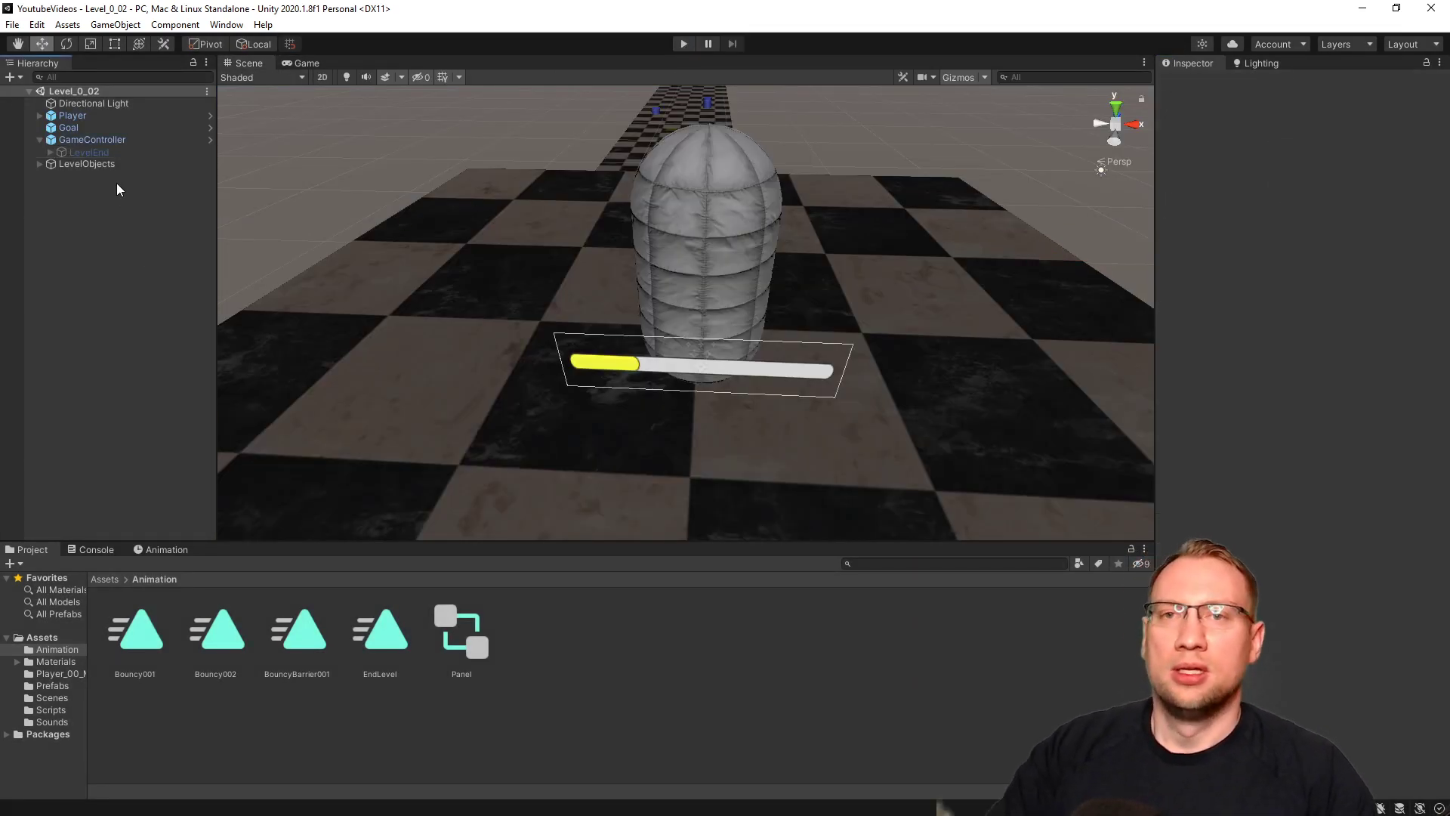
Select Goal and follow its Win Loose Script field to the GameController object.
left_click(94, 128)
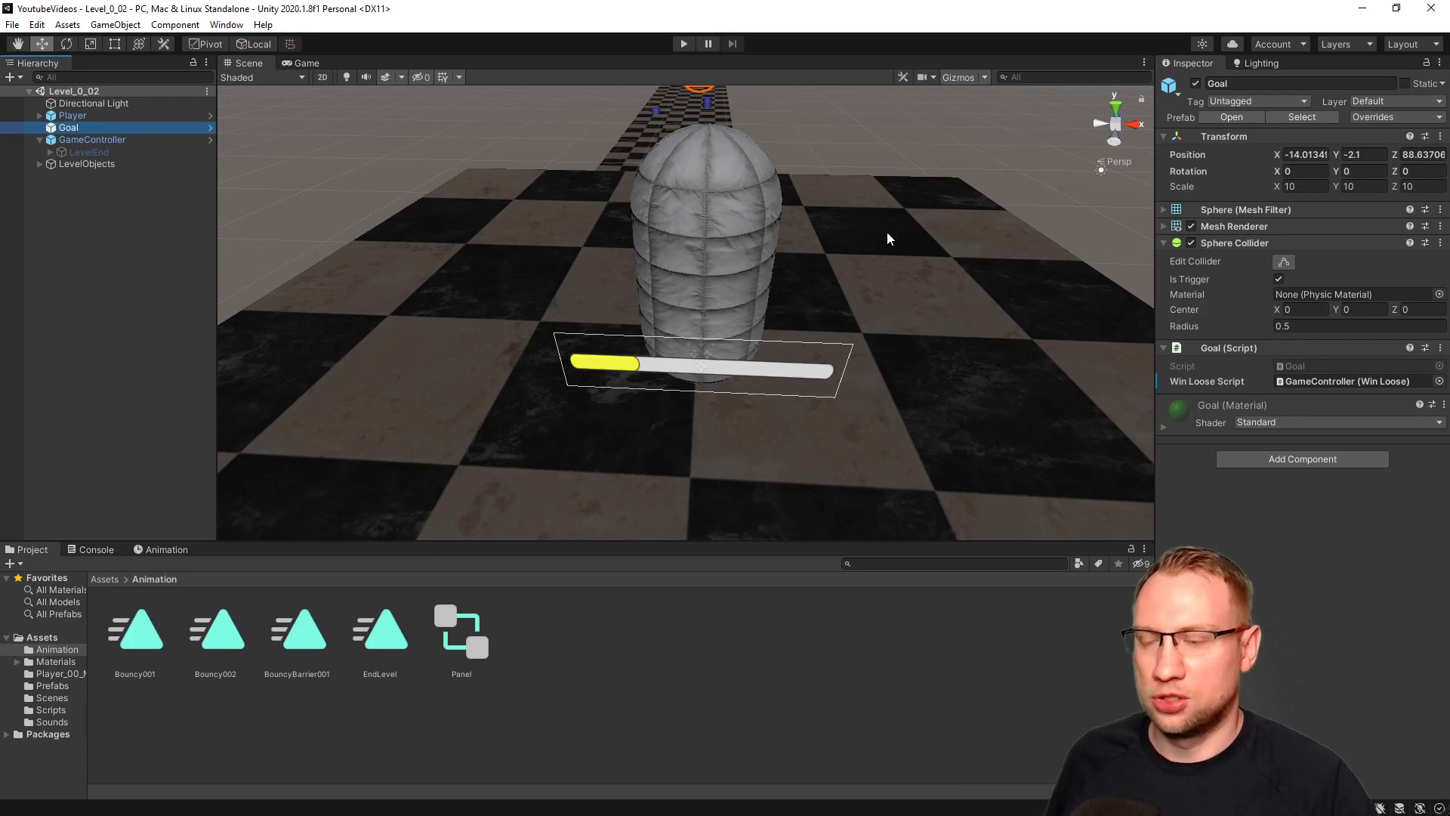
left_click(1337, 384)
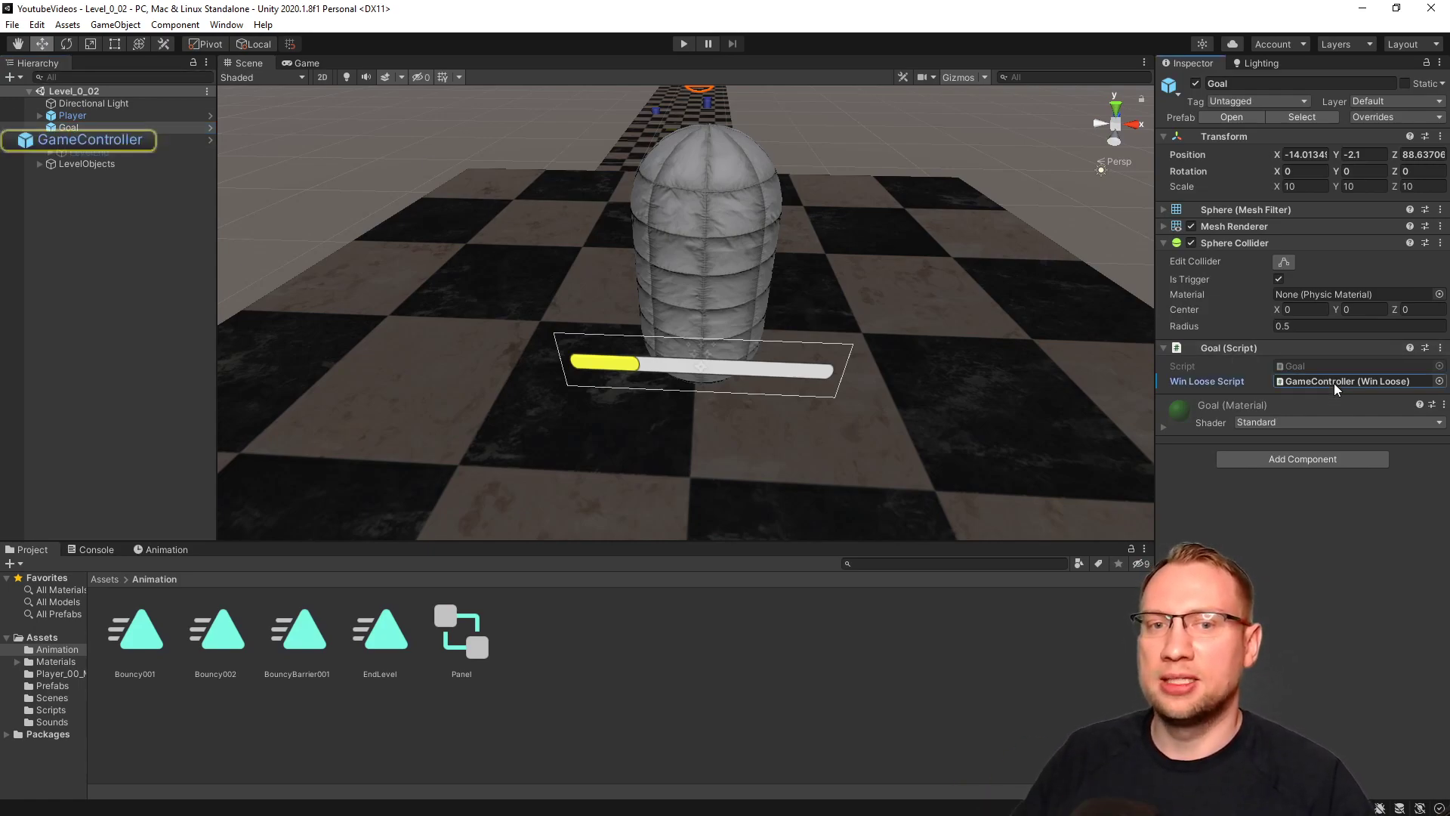
Open WinLoose.cs from GameController and insert blank lines above the WinLevel() method.
left_click(94, 140)
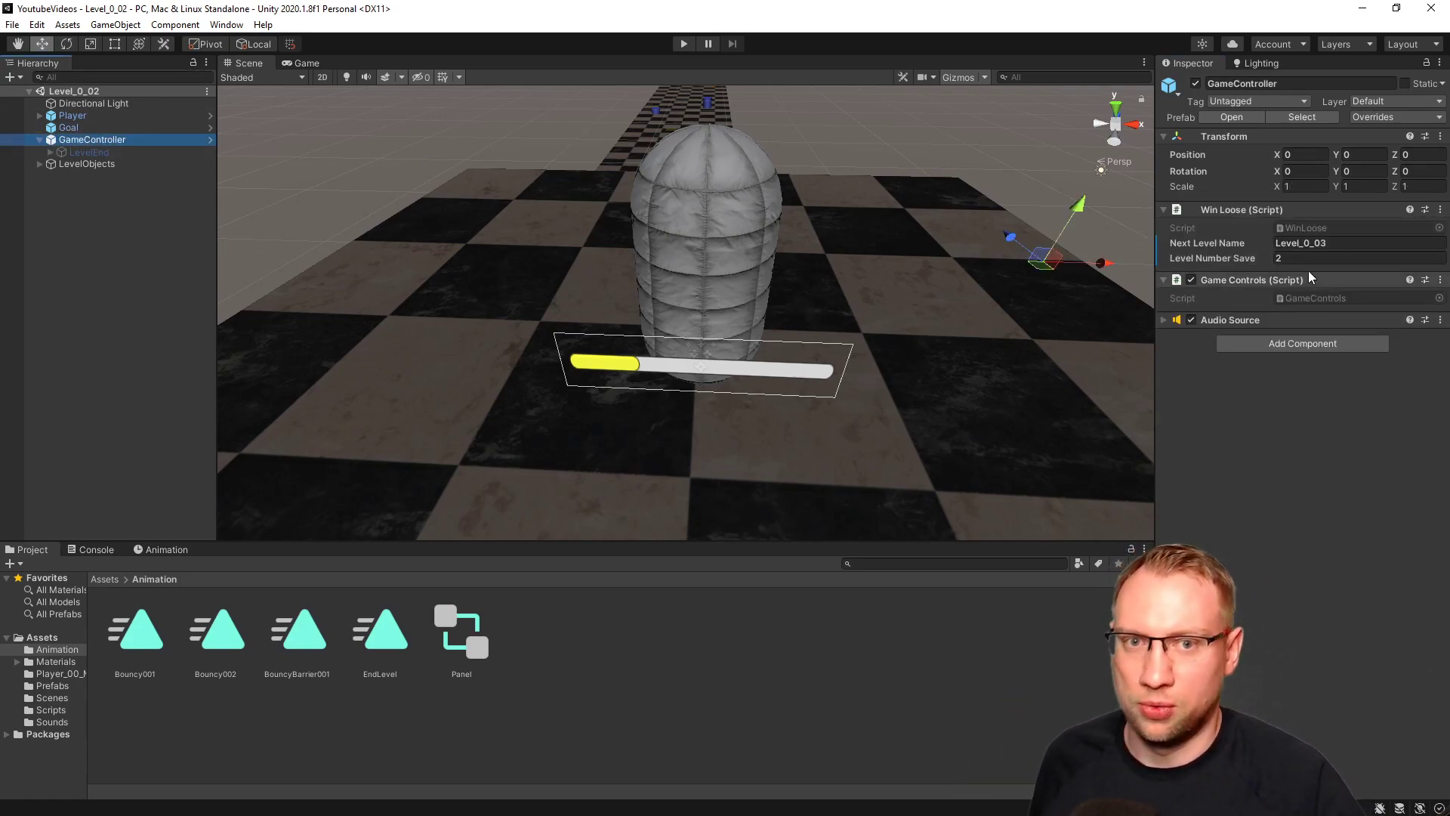
left_click(1312, 228)
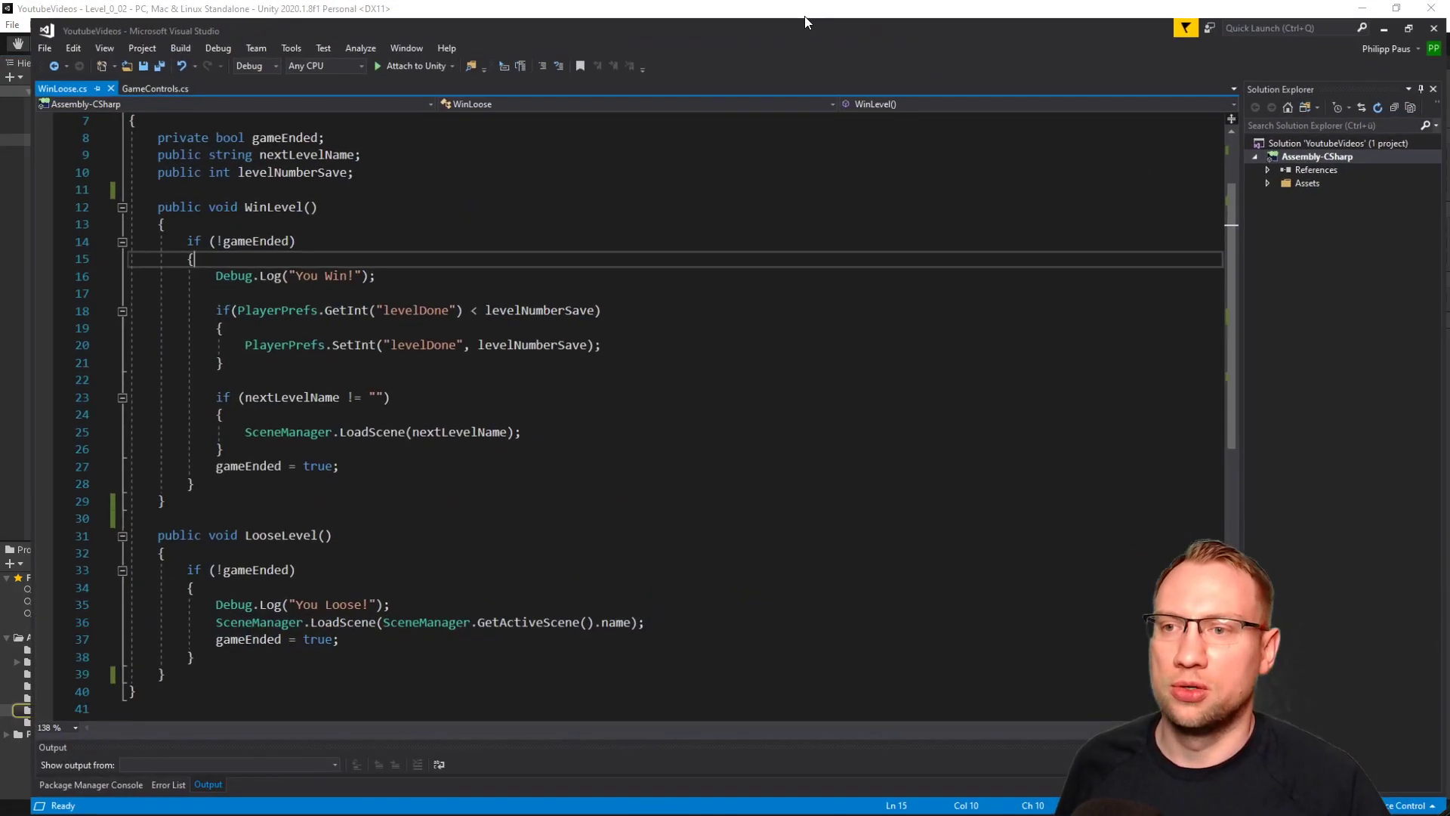
left_click_drag(220, 194, 306, 202)
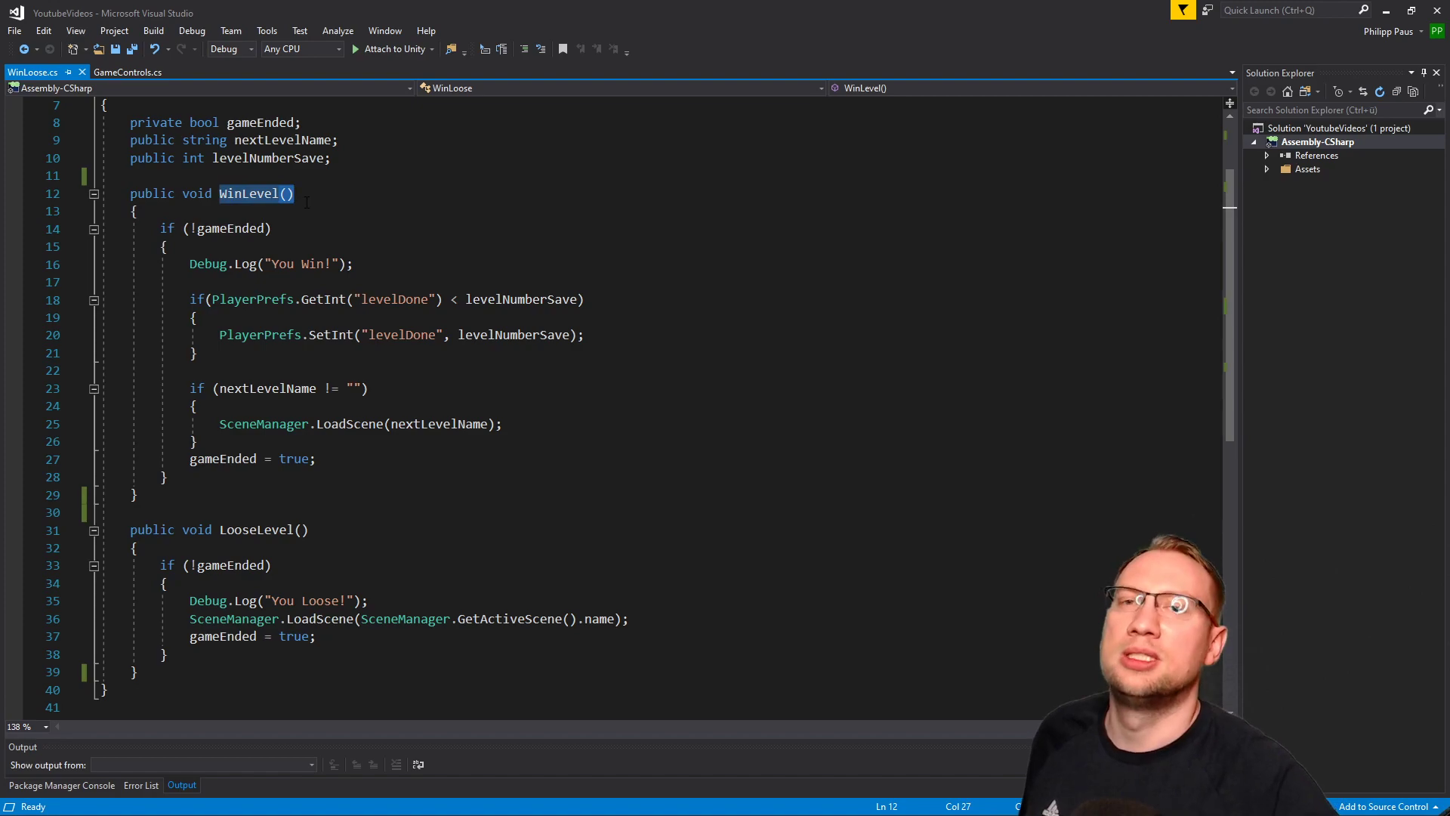
left_click(329, 205)
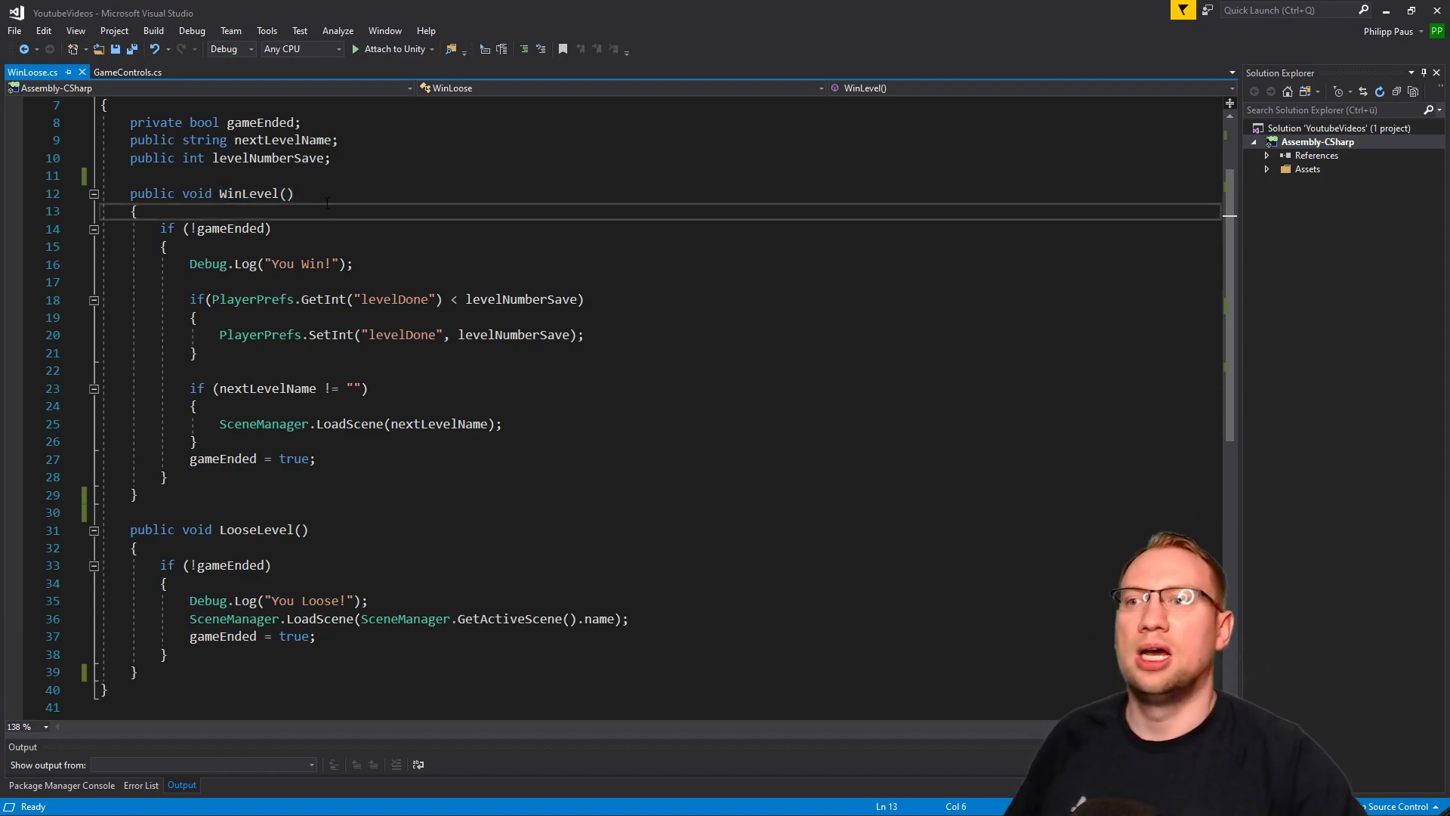
left_click(315, 176)
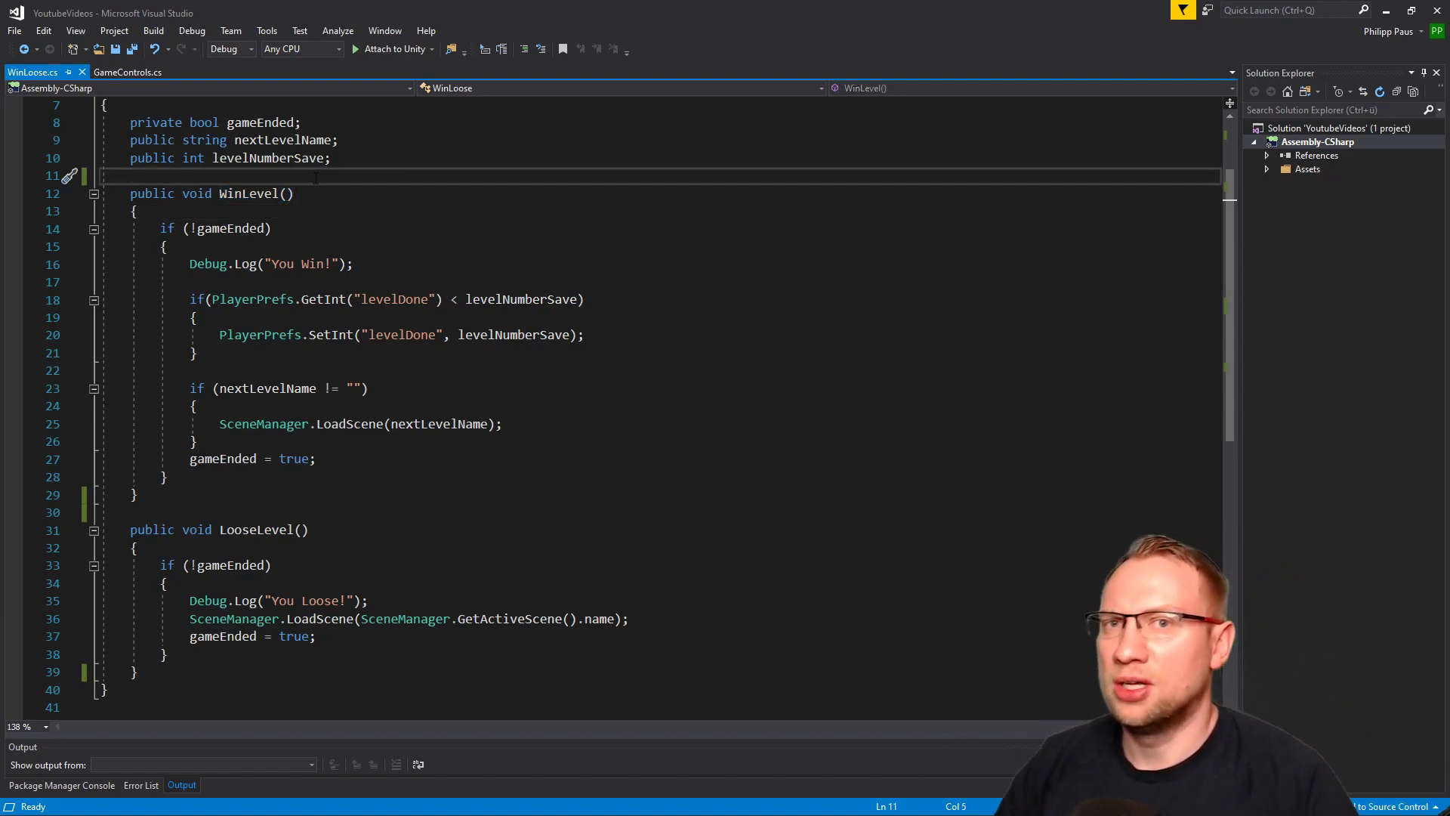
key("Return")
key("Return")
key("Up")
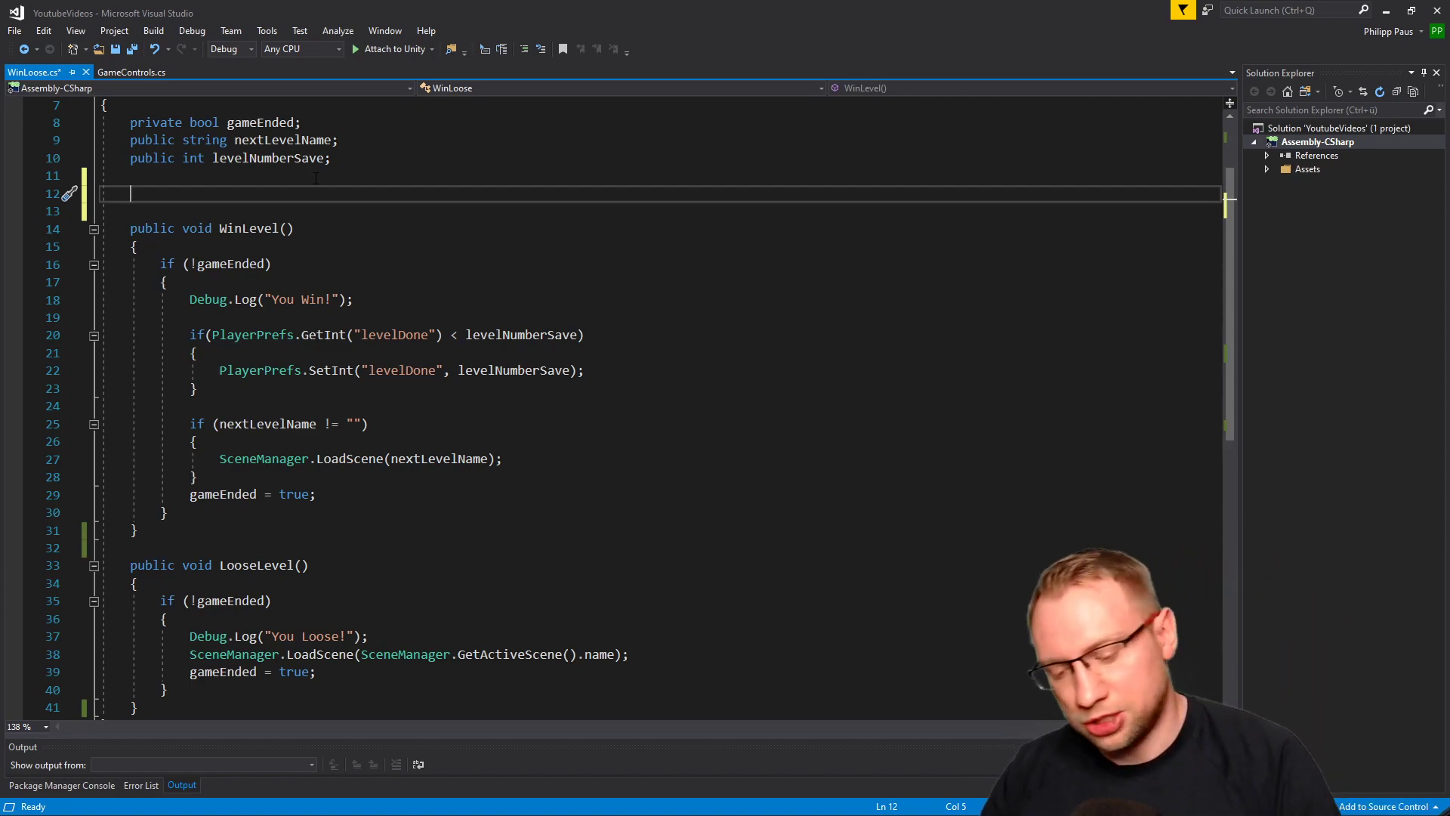
Declare a public GameObject winPanel field in WinLoose.cs and save.
type("public ")
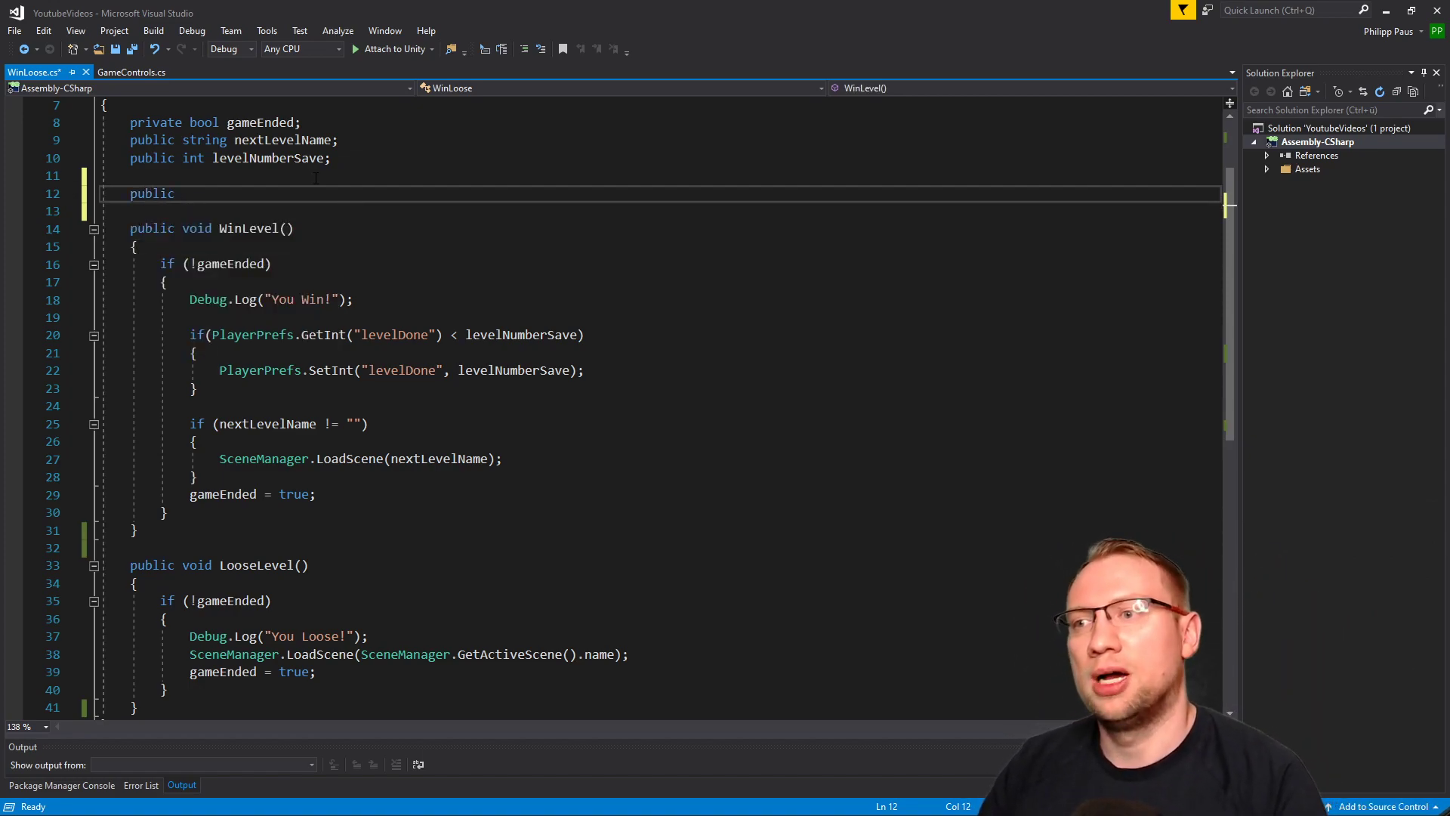
type("GameControls")
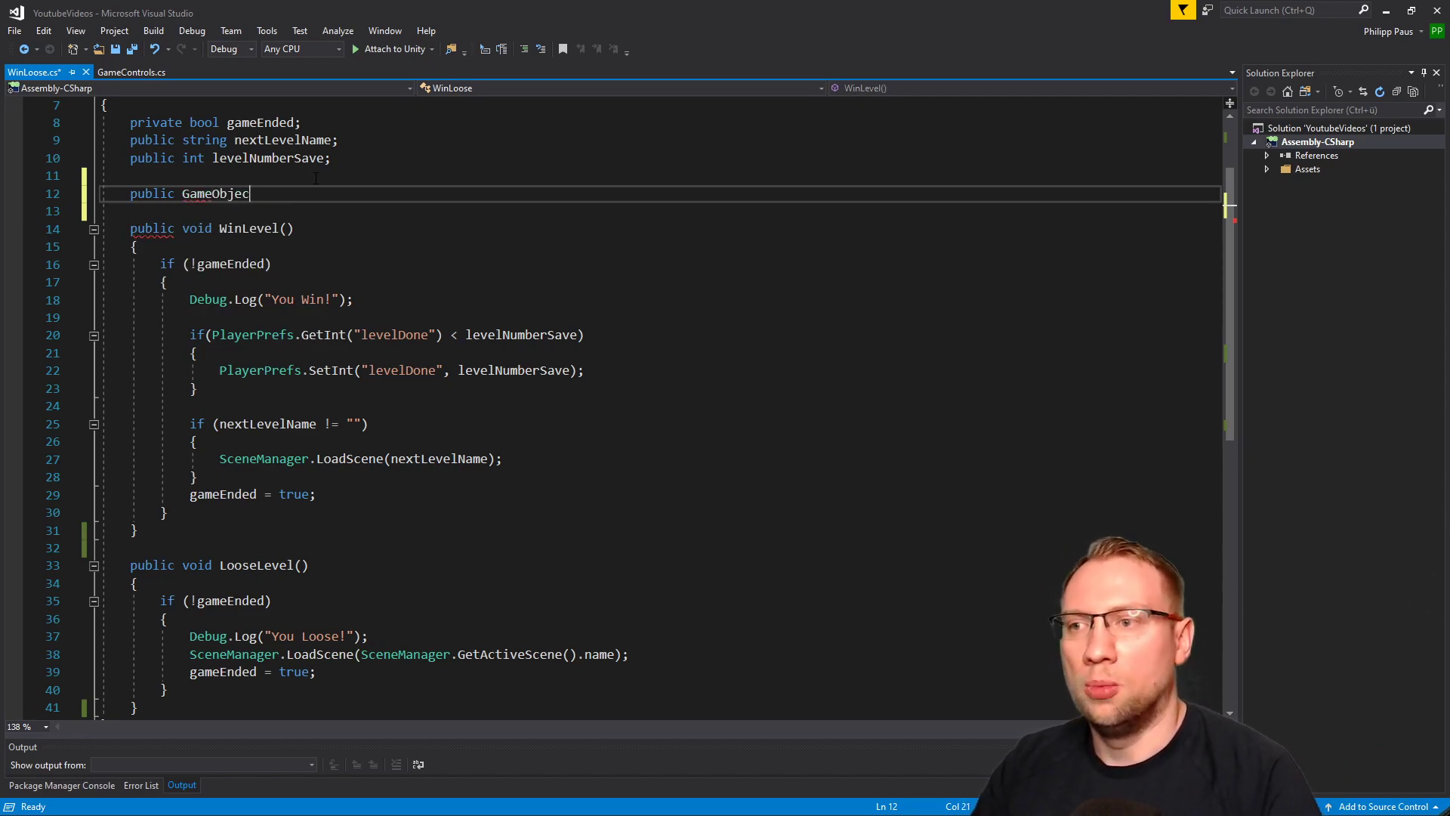
type("t winP")
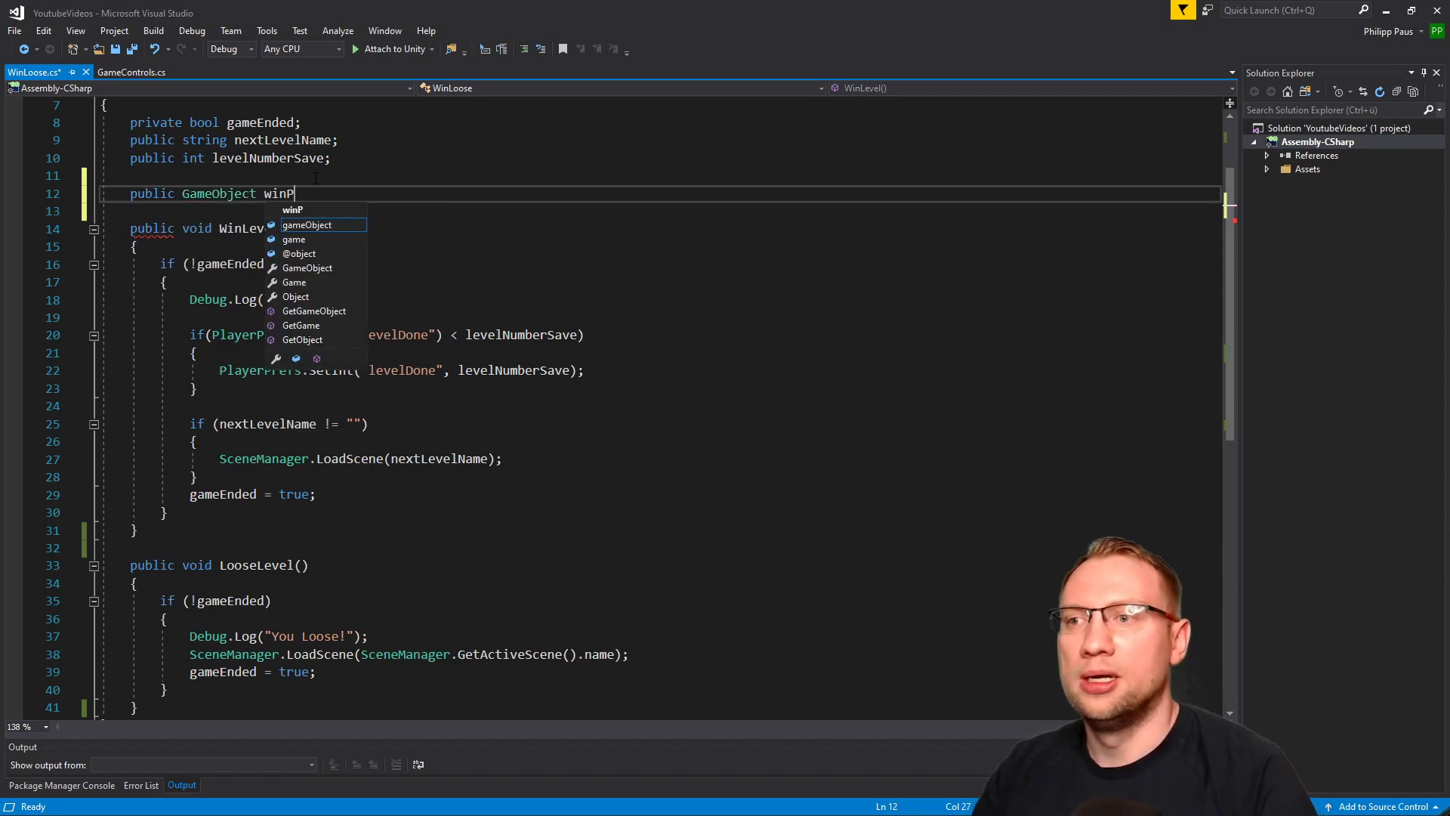
type("anel;")
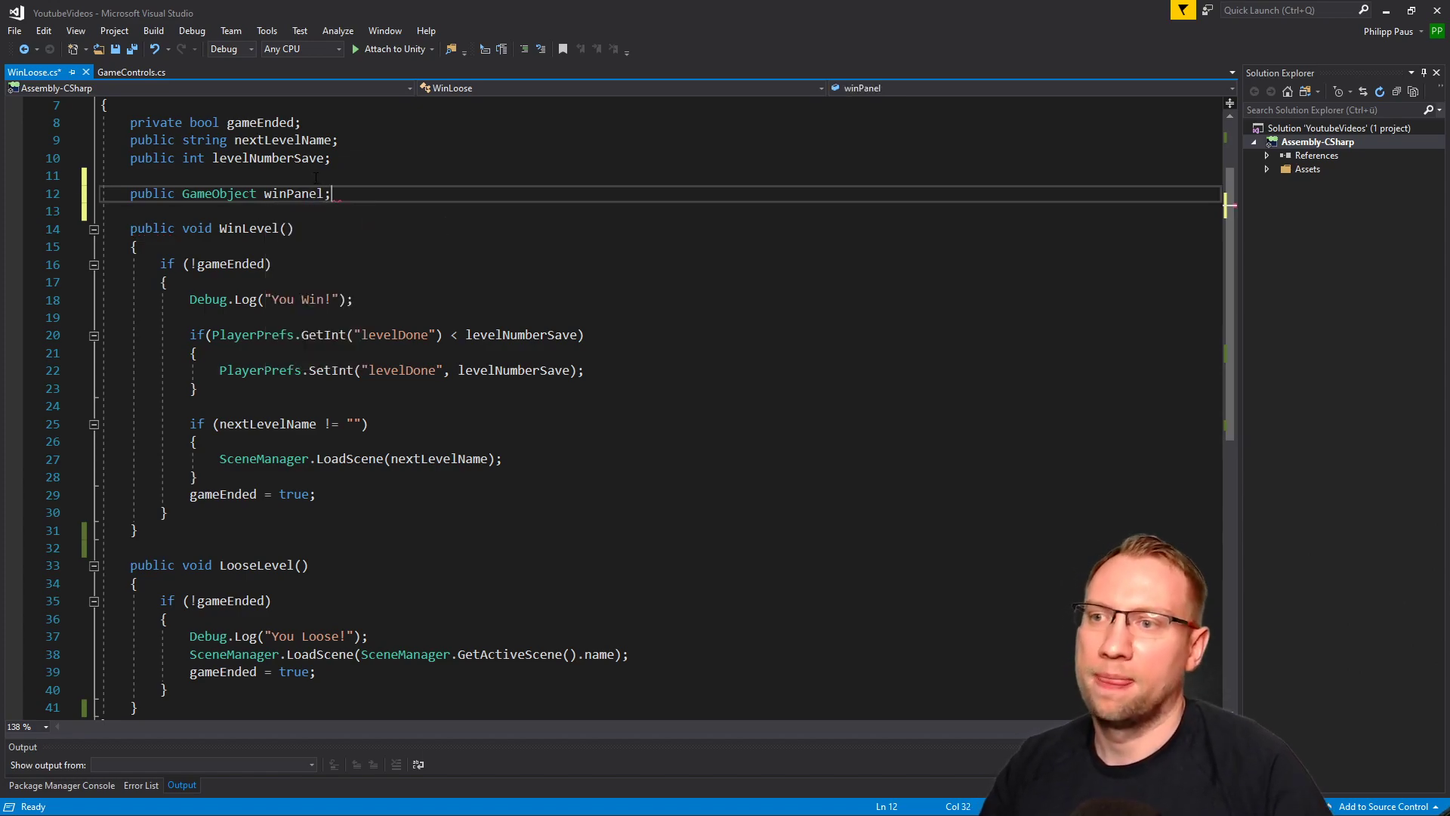
key("ctrl+s")
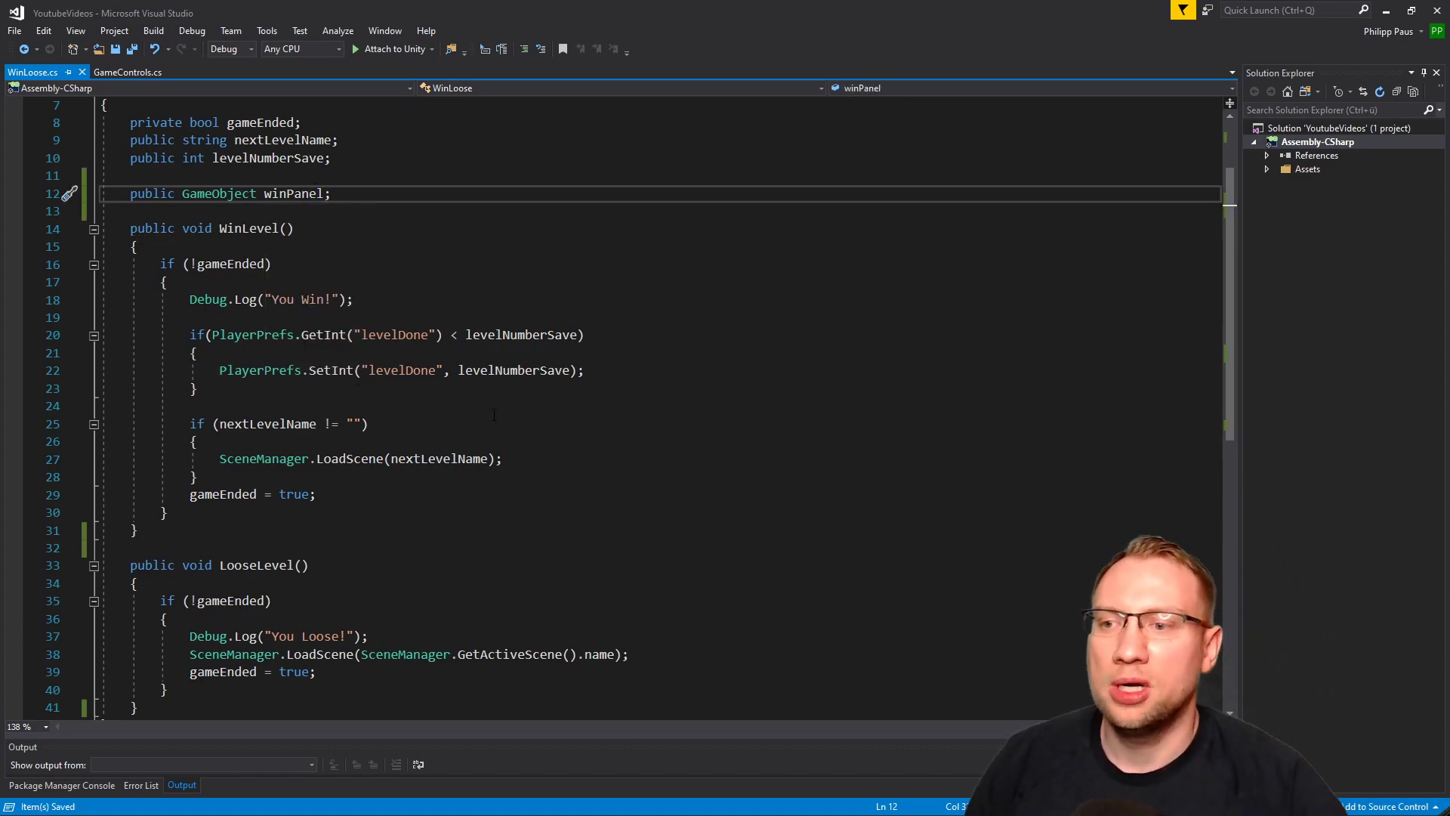
left_click(264, 210)
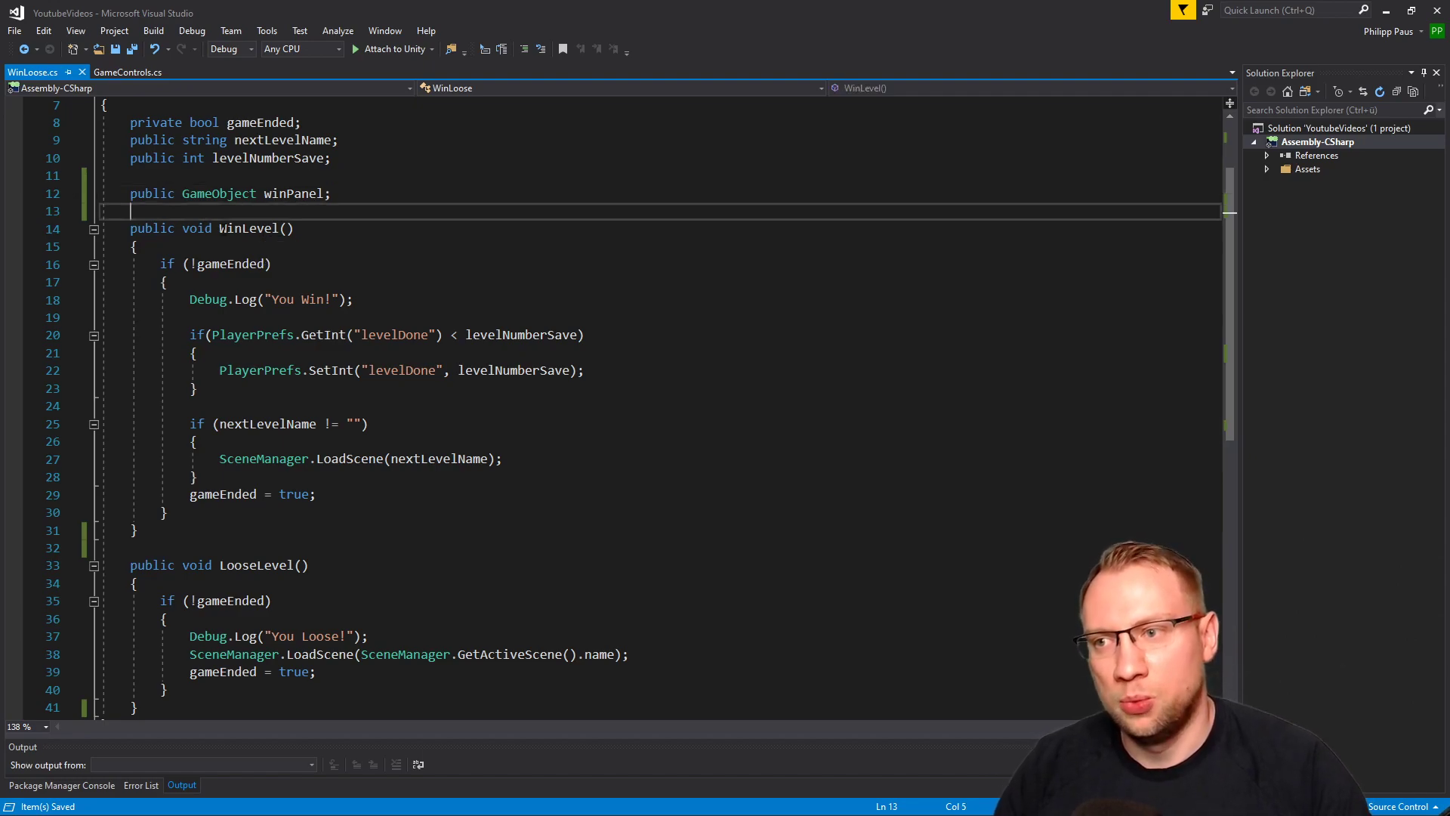
double_click(249, 229)
double_click(294, 194)
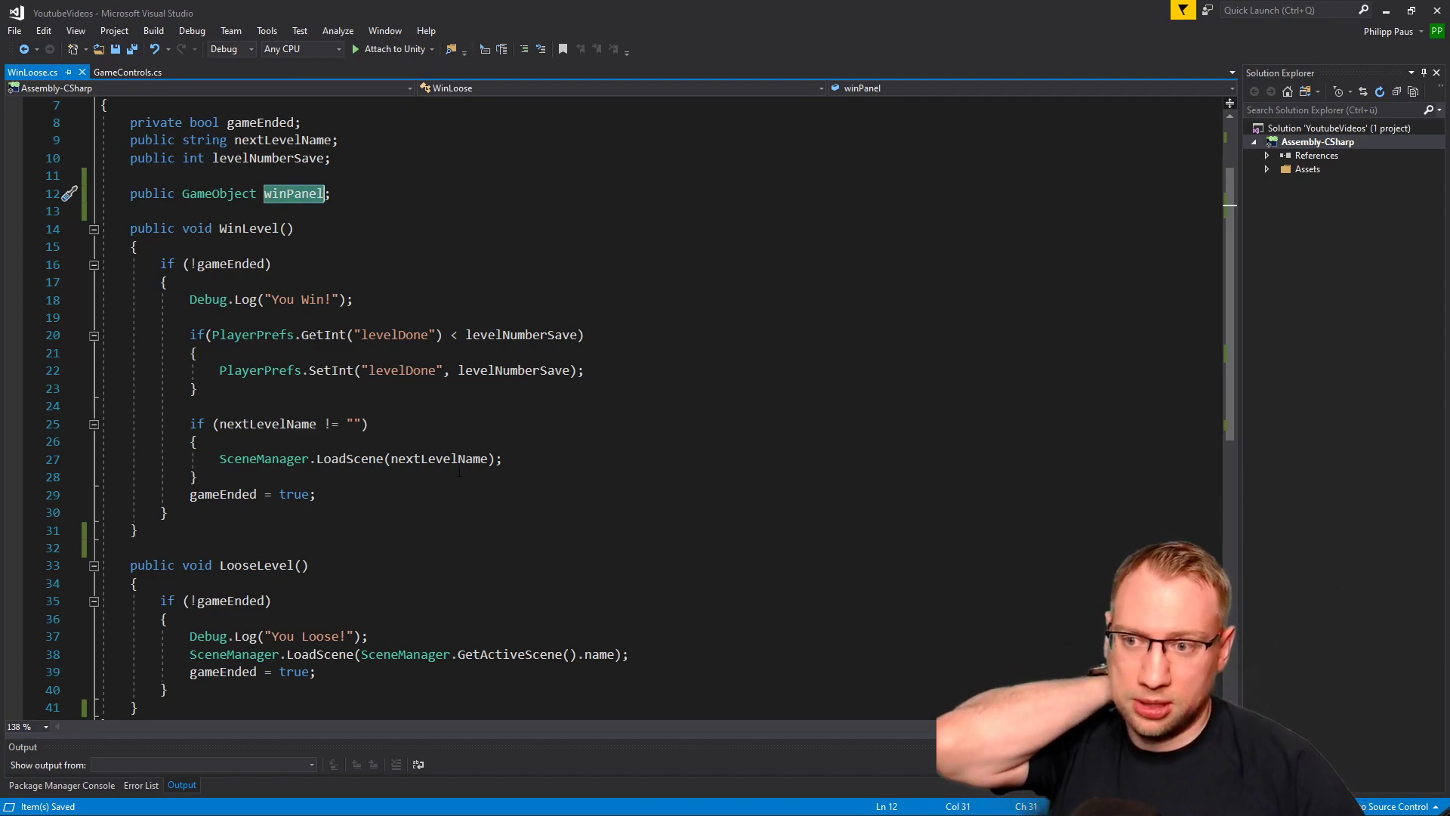
Review the levelDone saving line and the SceneManager LoadScene call in WinLevel.
left_click_drag(458, 458, 281, 459)
left_click_drag(317, 370, 522, 370)
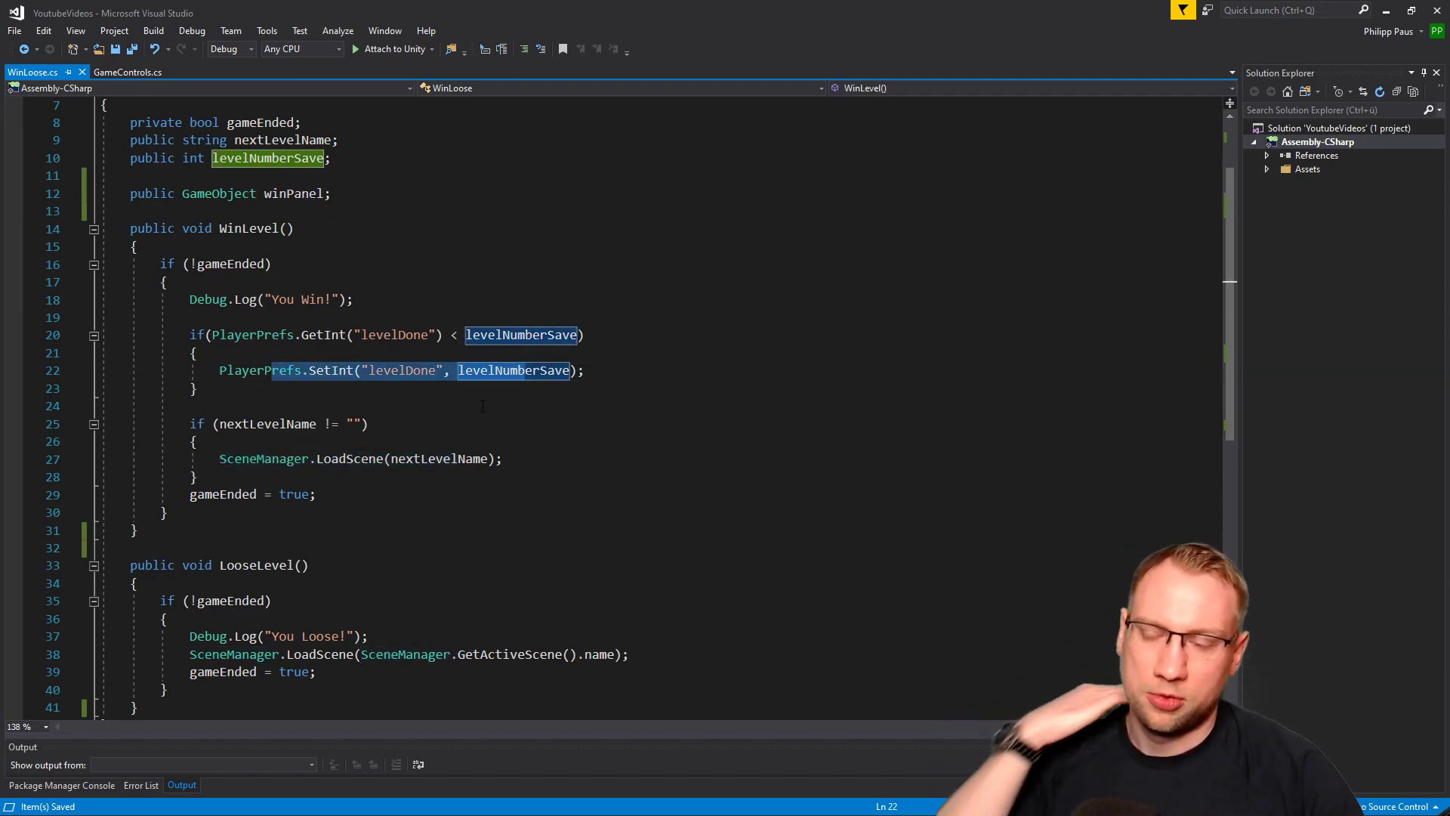
left_click(428, 459)
left_click_drag(428, 458, 251, 459)
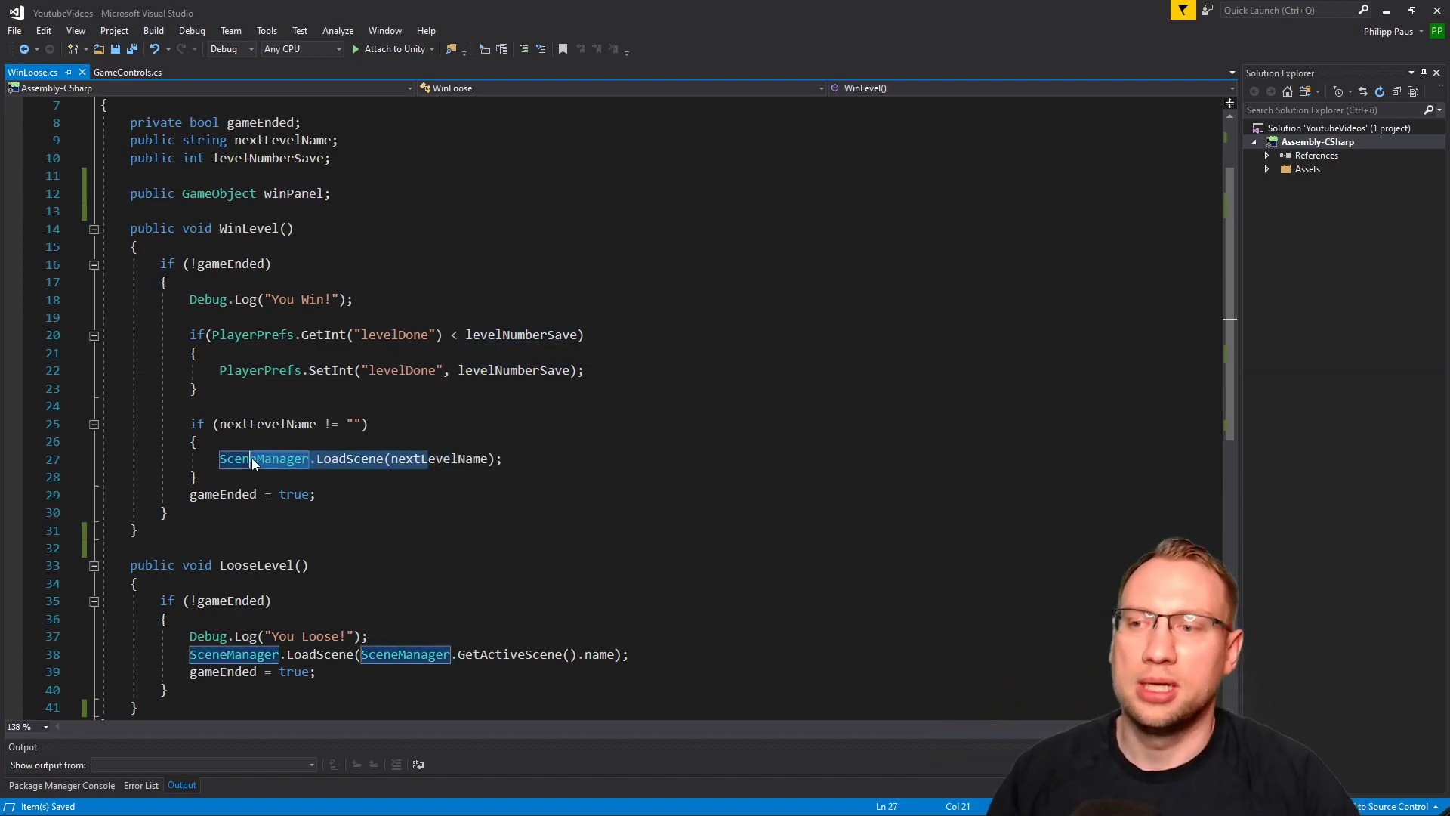
left_click(512, 412)
double_click(278, 197)
key("ctrl+c")
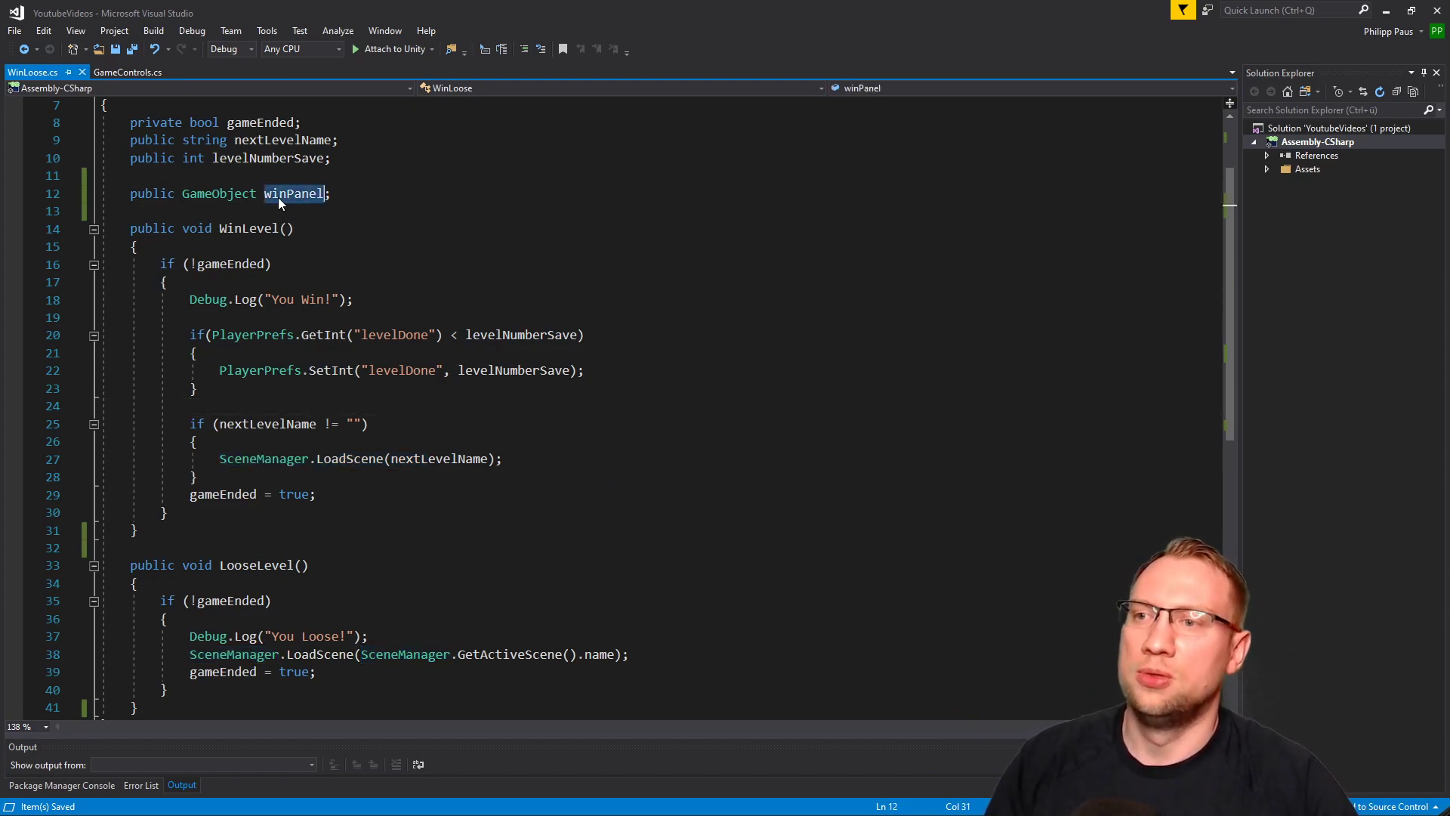
Add winPanel.SetActive(true); inside the next-level if-block and save the script.
left_click(271, 441)
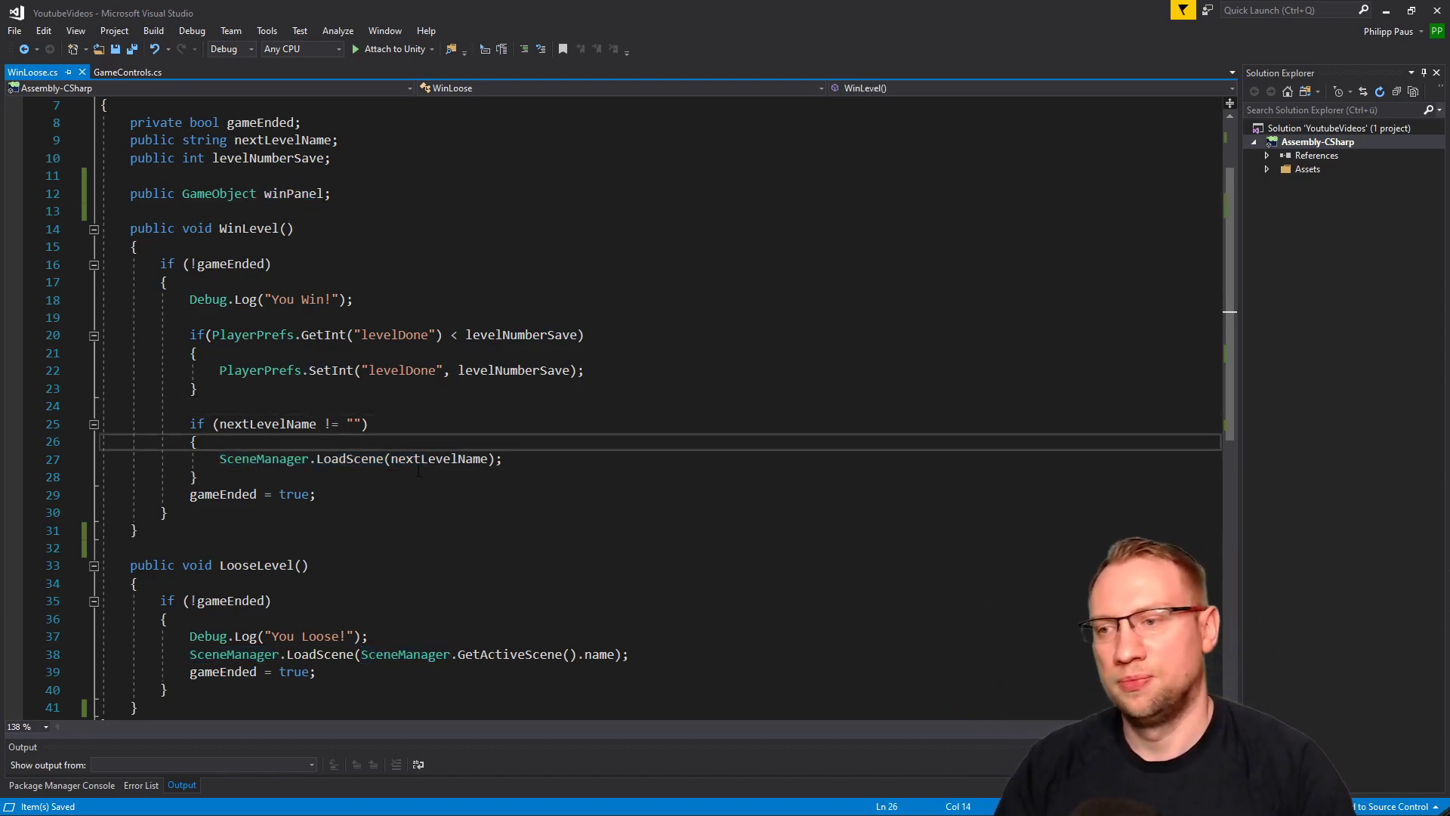
key("Return")
key("ctrl+v")
type(".SetActive")
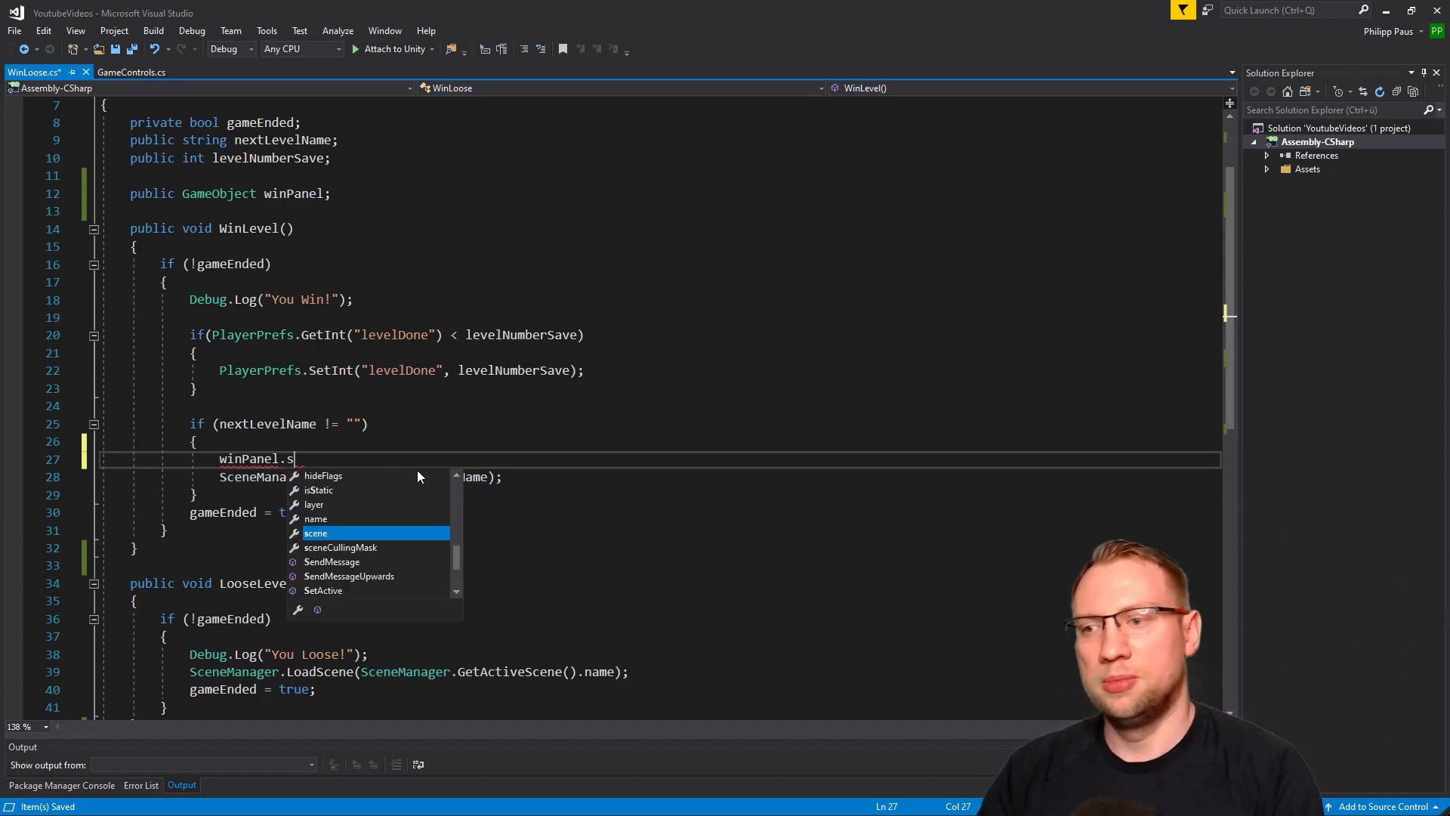
type("(true)")
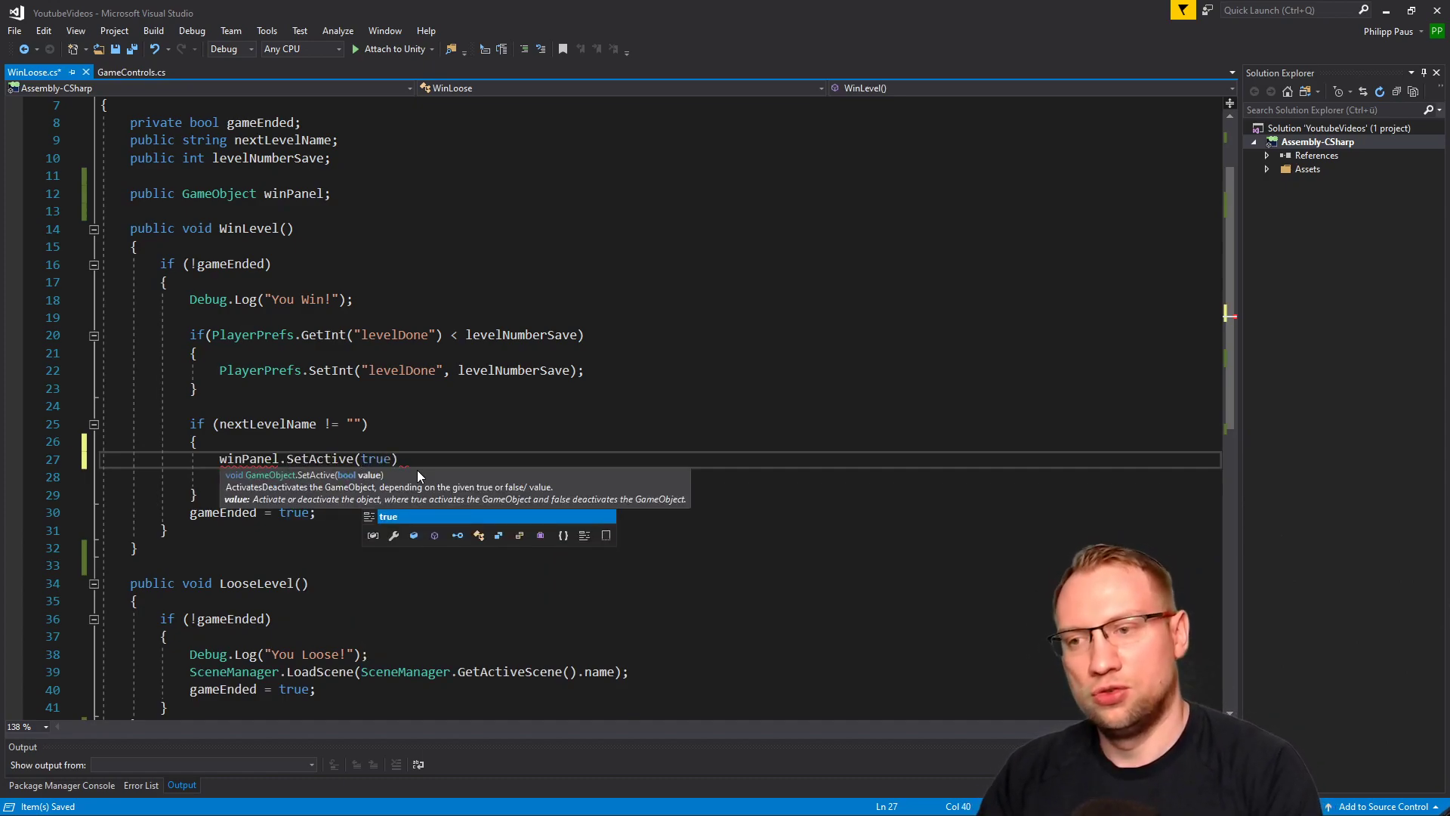
type(";")
key("ctrl+s")
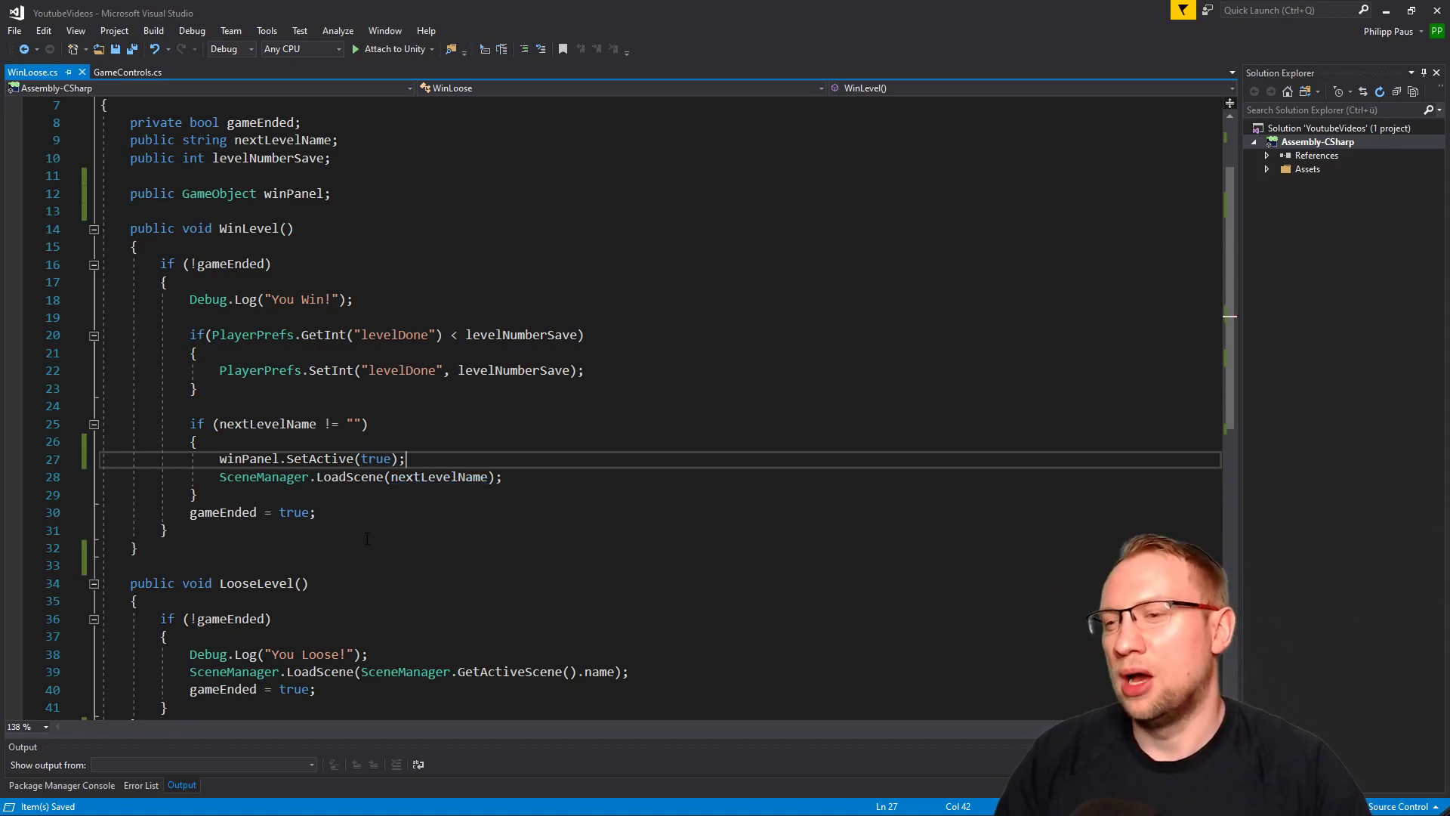
Move the winPanel.SetActive(true) line above the nextLevelName check.
left_click_drag(427, 458, 431, 451)
key("ctrl+x")
key("Up")
key("Up")
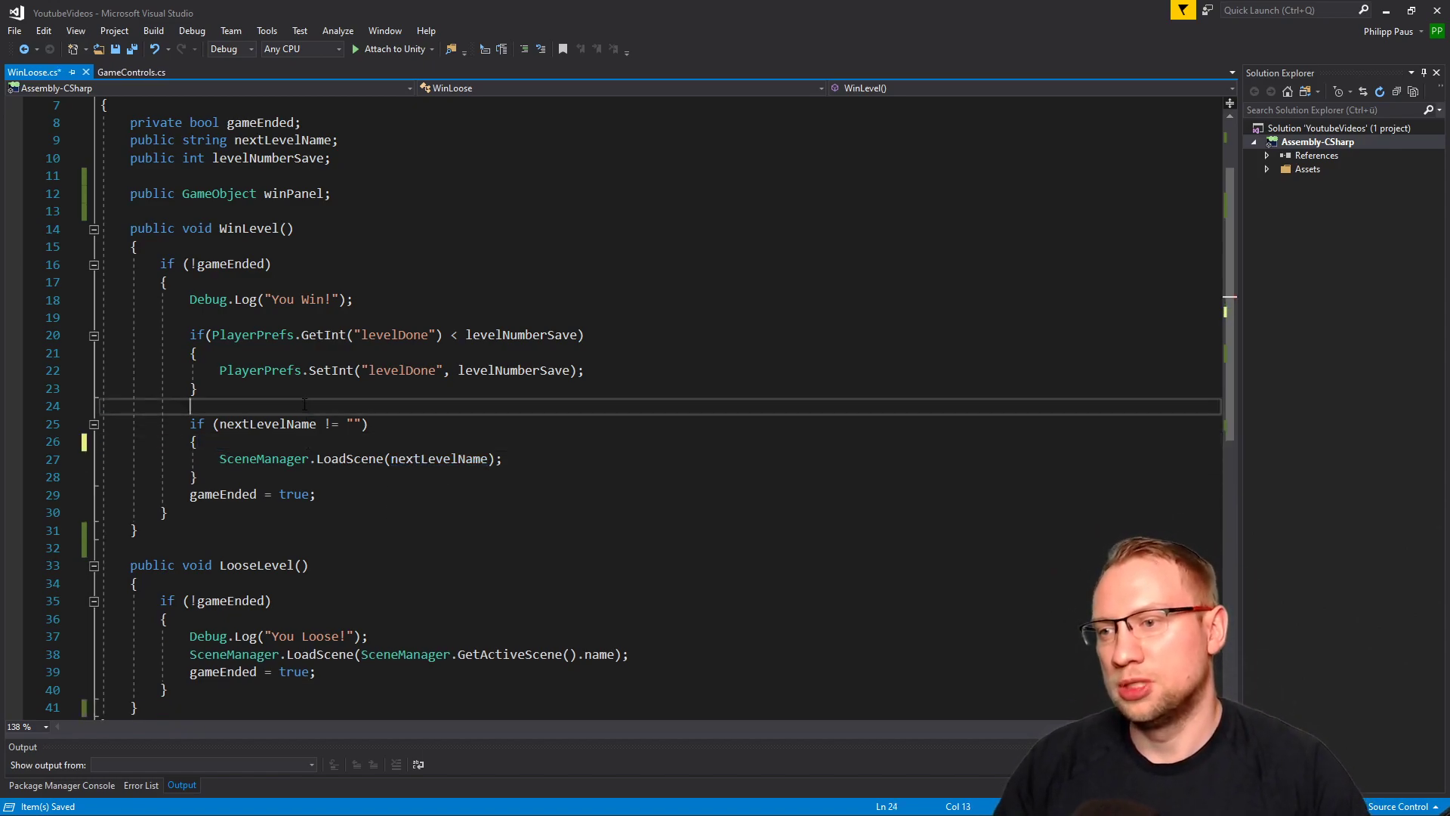
key("ctrl+v")
key("Return")
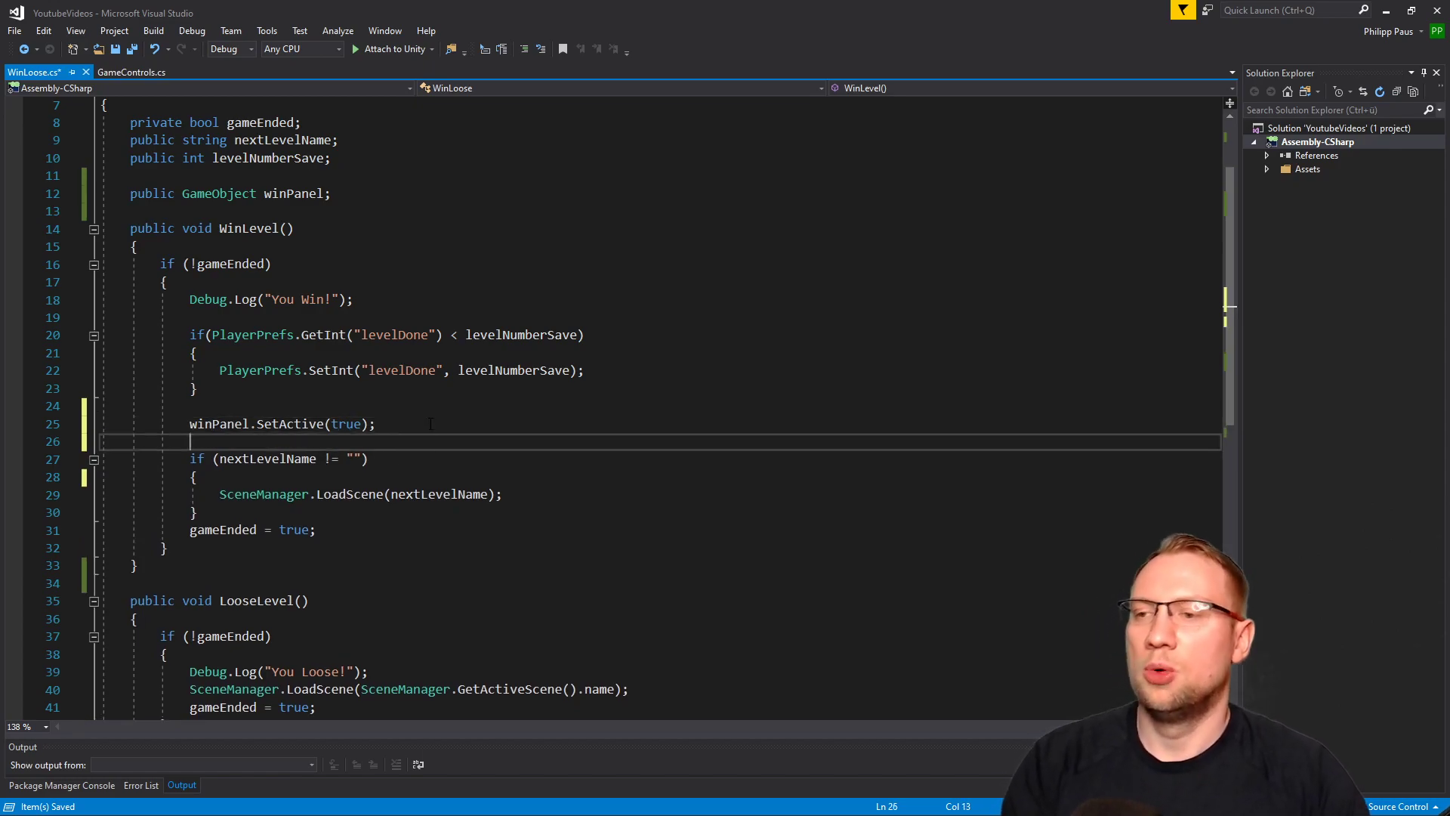
Add a new public LoadNextLevel() method below WinLevel.
left_click_drag(263, 516, 269, 447)
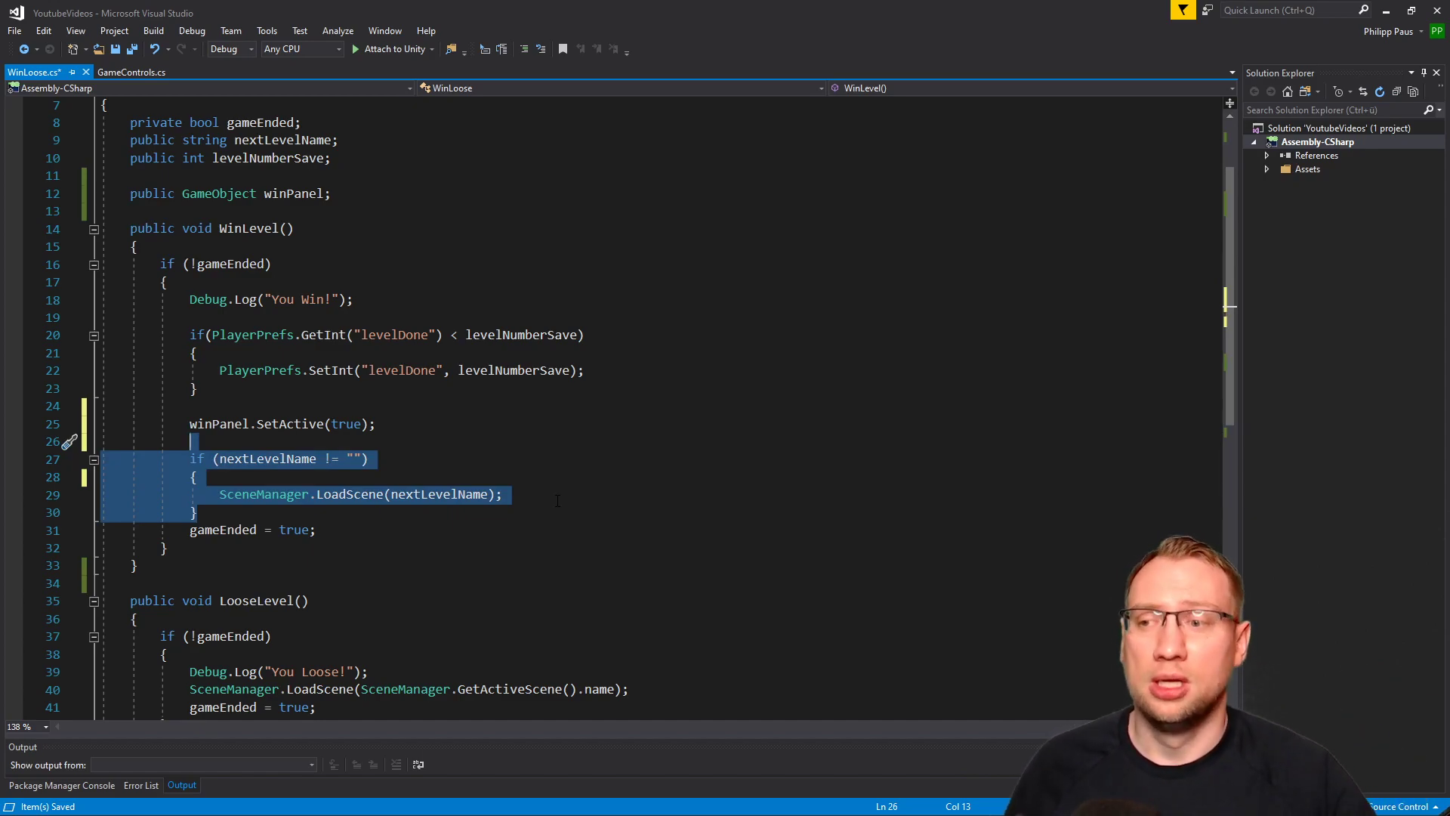
scroll(558, 501, "down", 1)
left_click(166, 529)
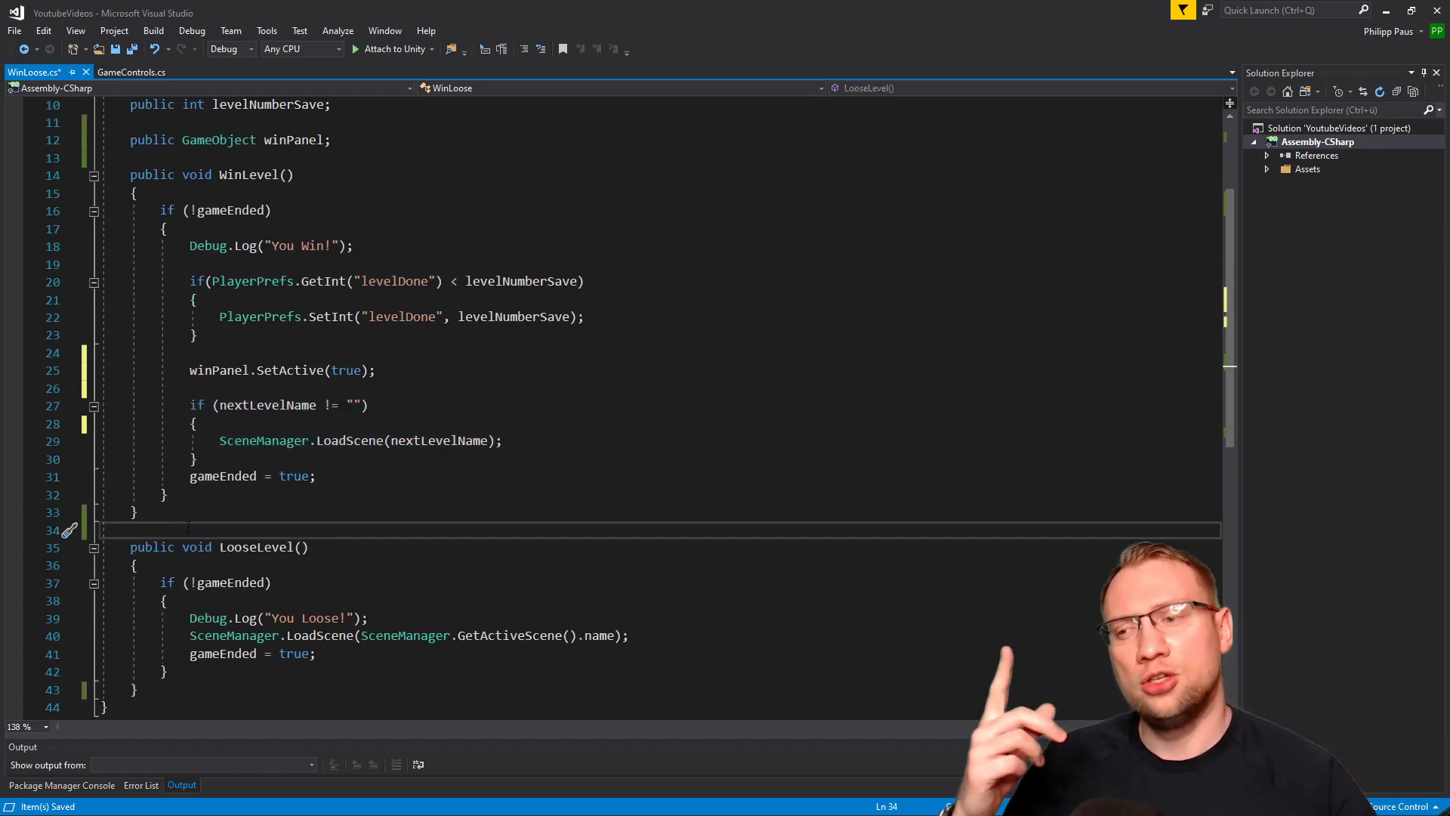
key("Return")
key("Return")
key("Up")
type("p")
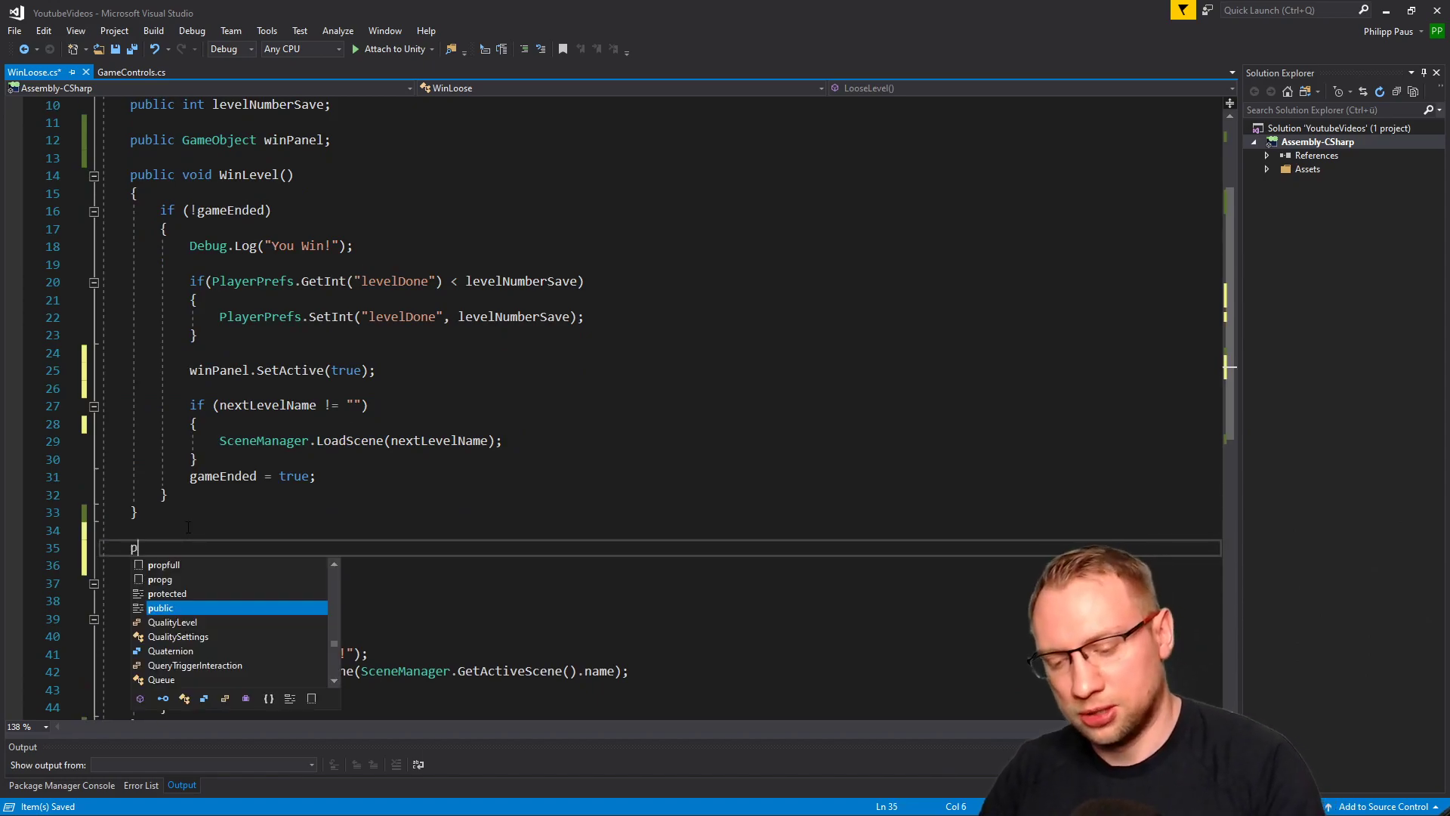
type("ublic vo")
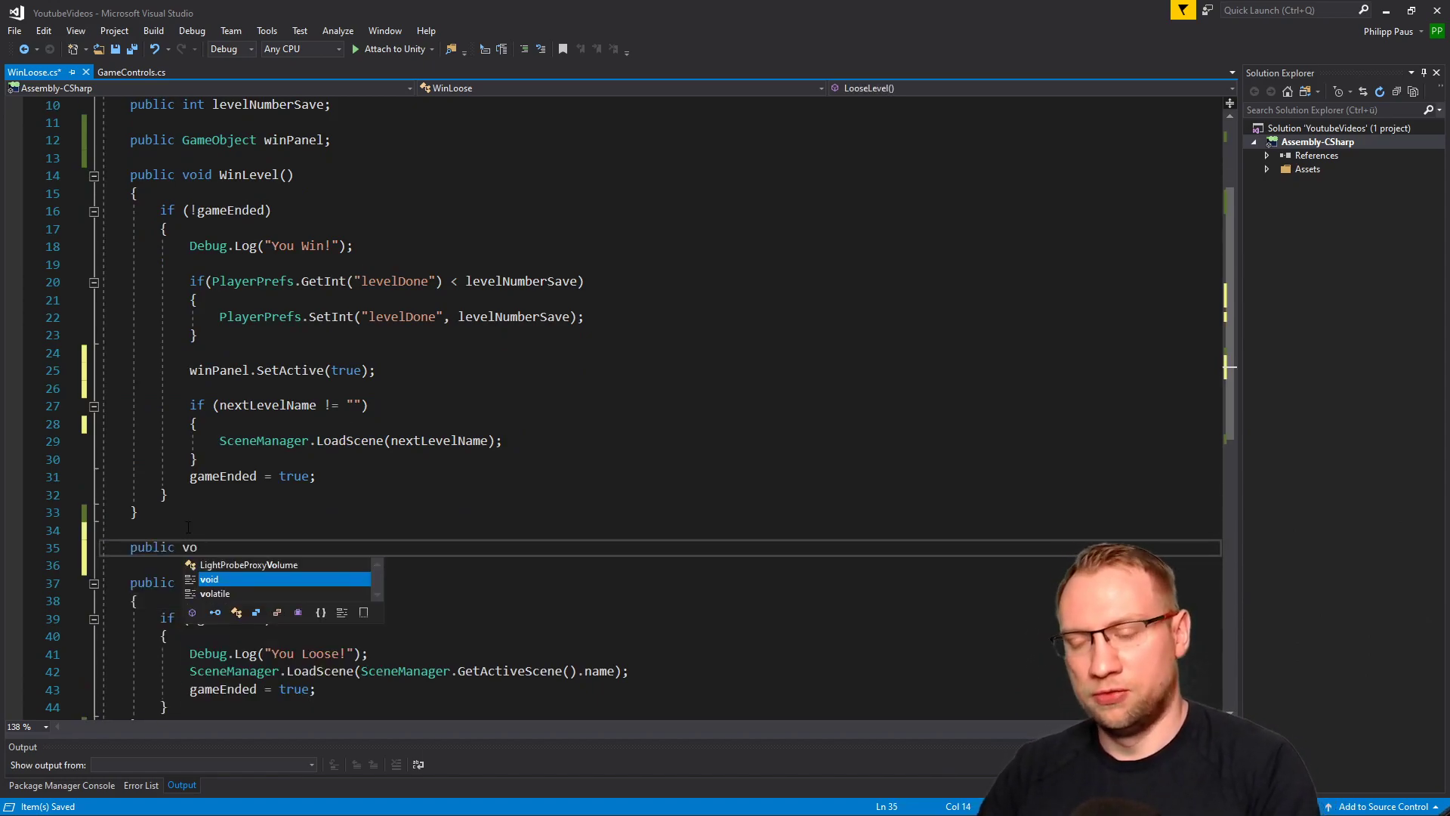
type("id LoadNextL")
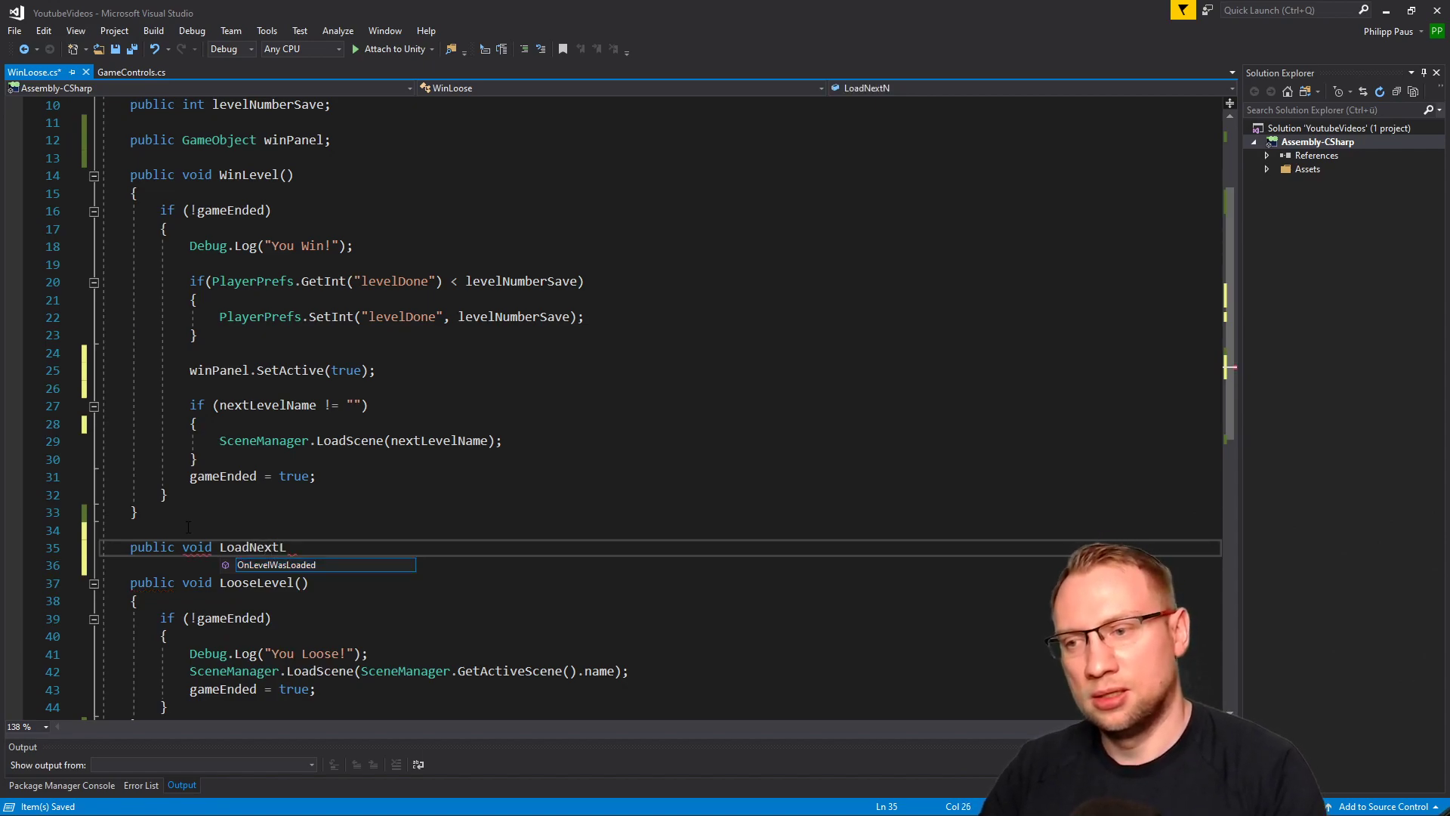
type("evel() {")
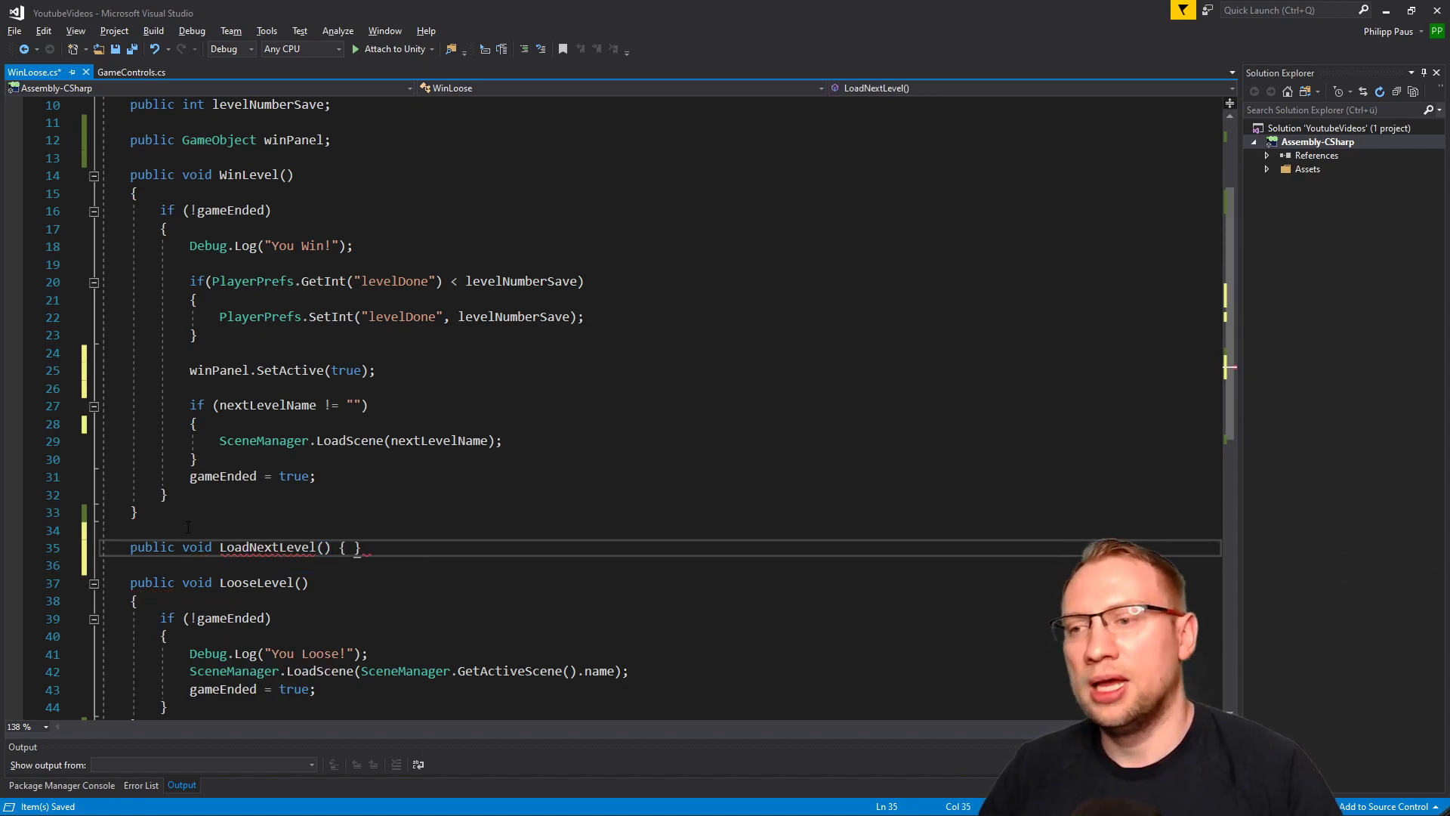
key("Return")
Move the nextLevelName if-block from WinLevel into LoadNextLevel.
left_click_drag(389, 455, 455, 397)
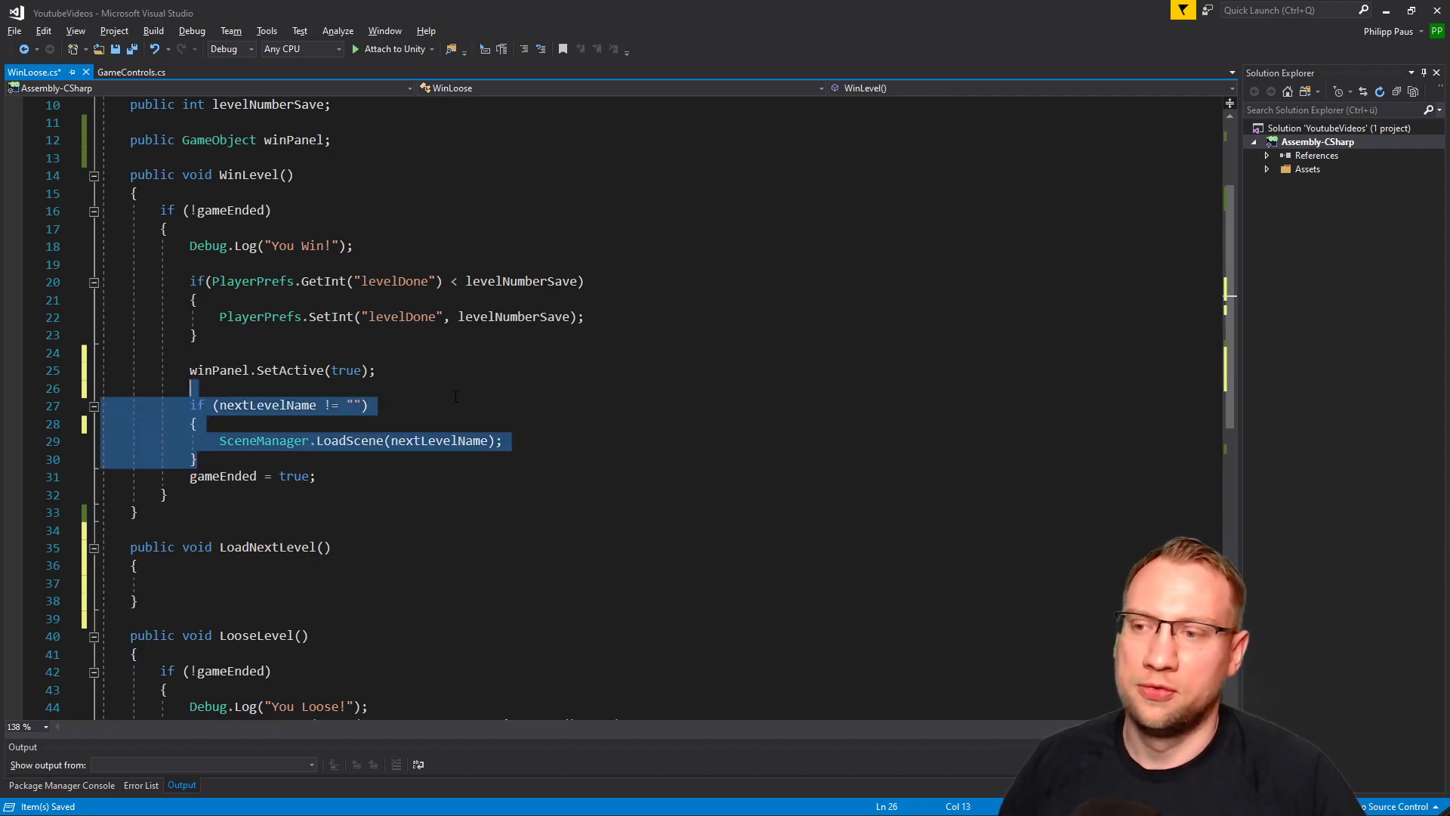
key("ctrl+x")
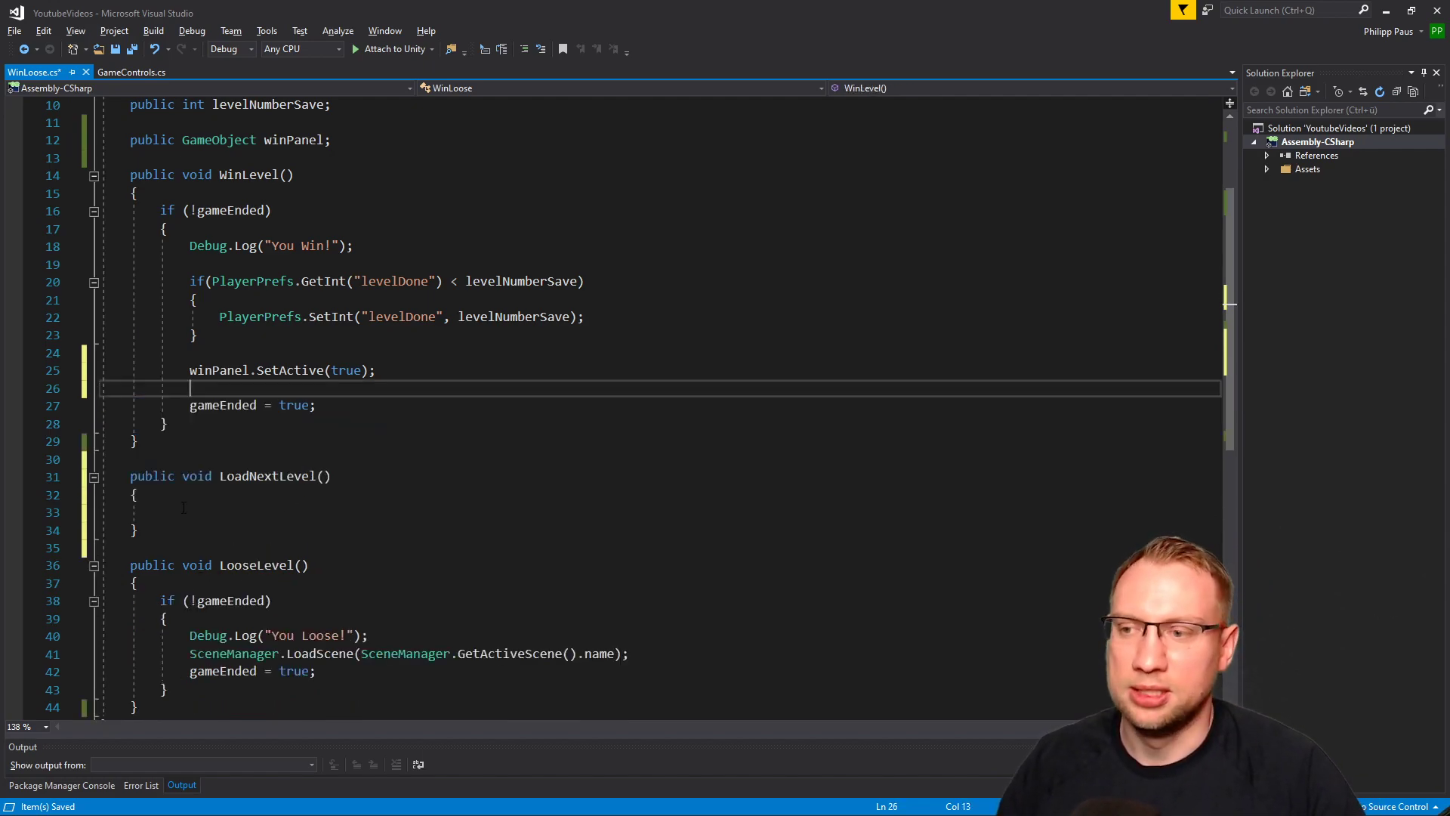
left_click(246, 511)
key("ctrl+v")
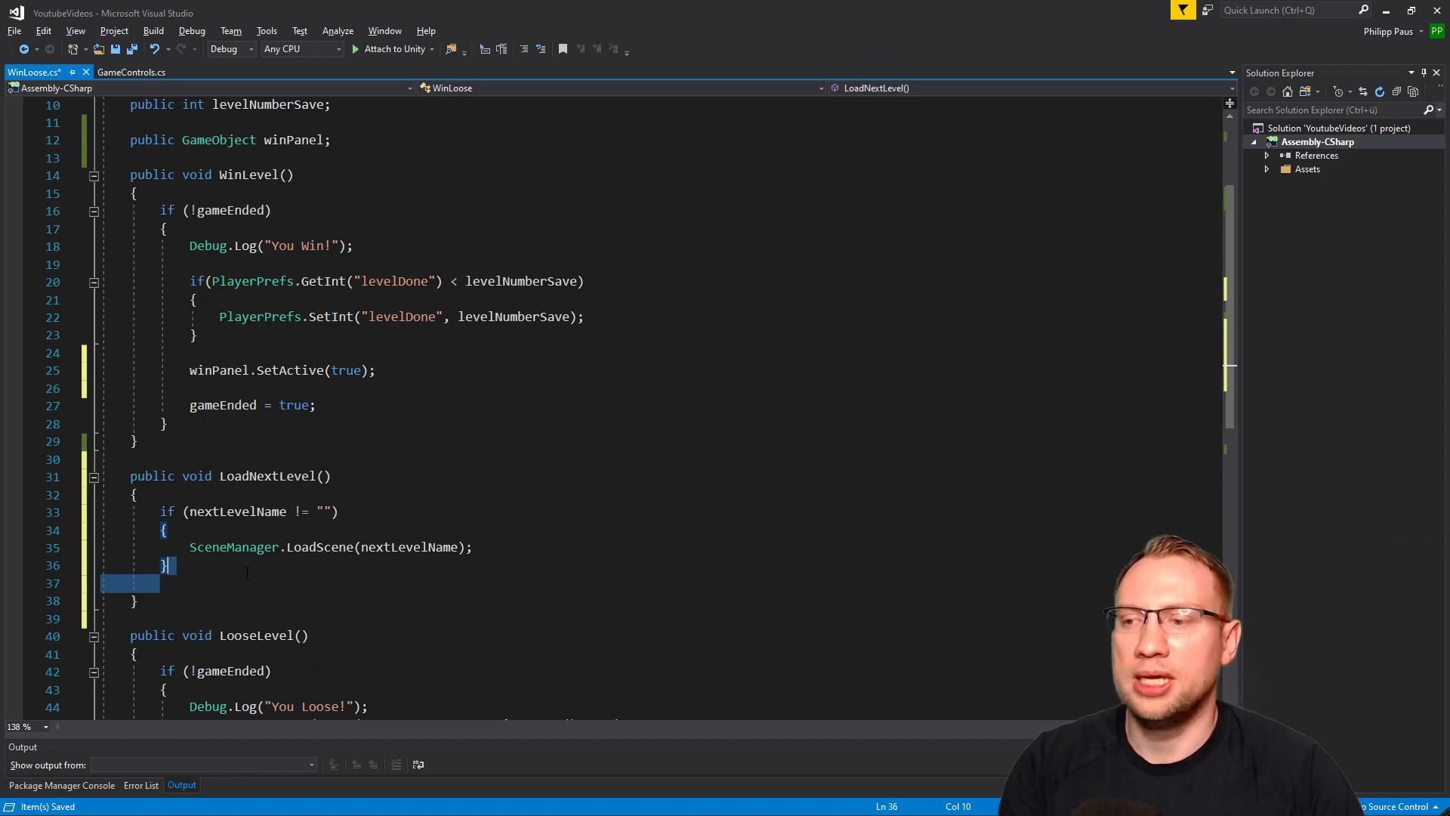
key("Delete")
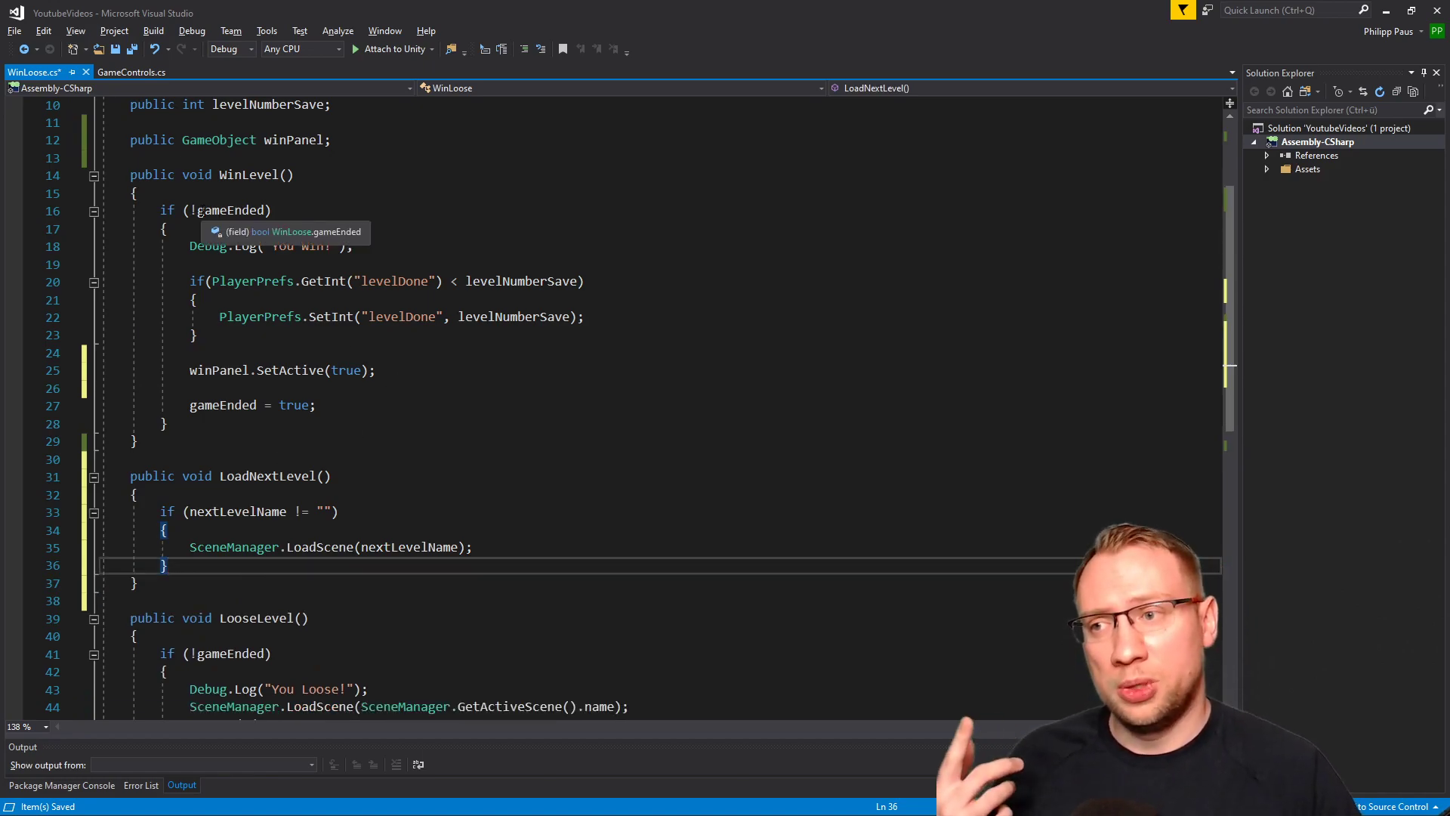
Remove the leftover empty line below the winPanel line in WinLevel.
left_click_drag(198, 211, 393, 408)
left_click(322, 389)
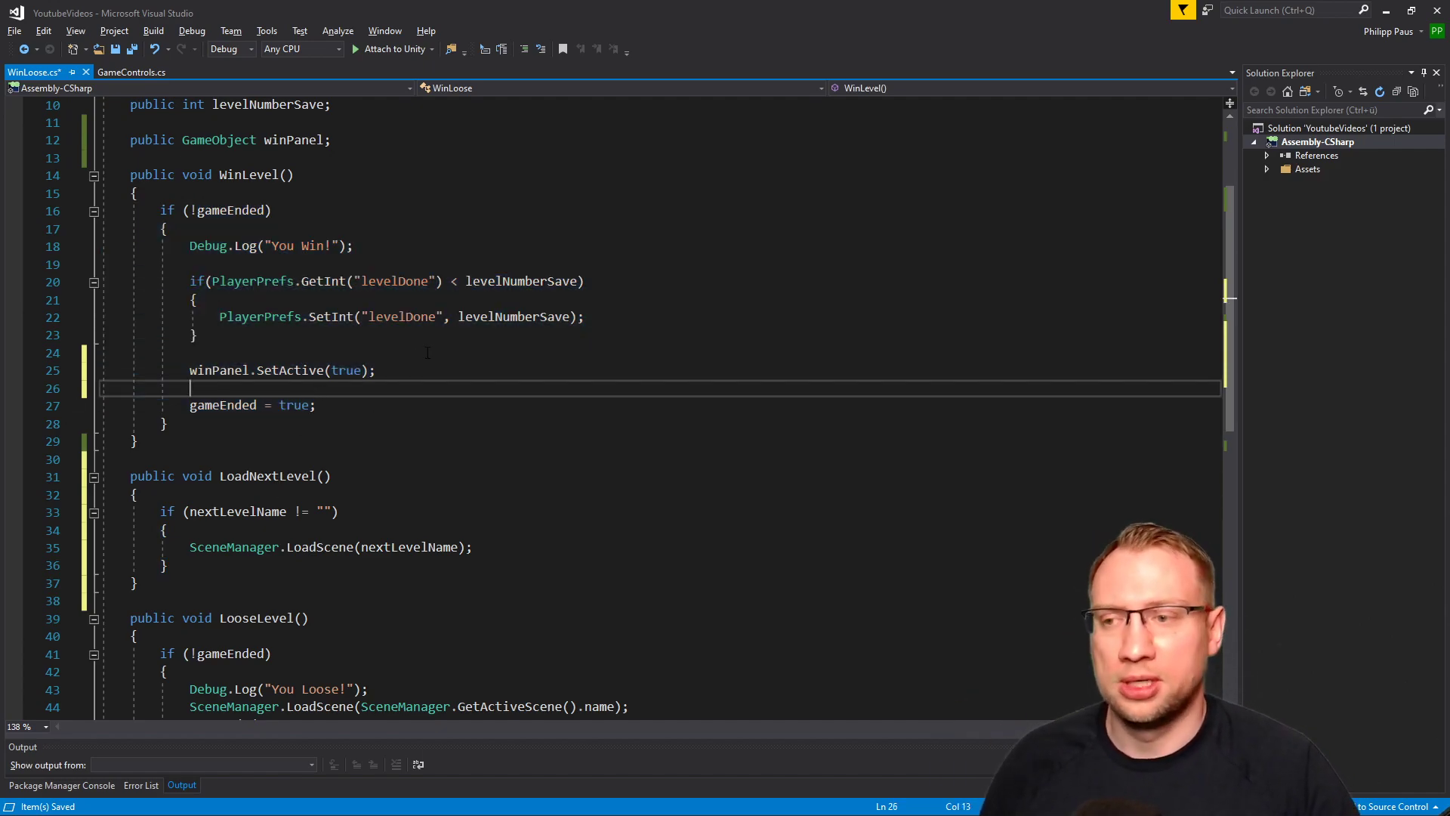
left_click(412, 374)
key("Delete")
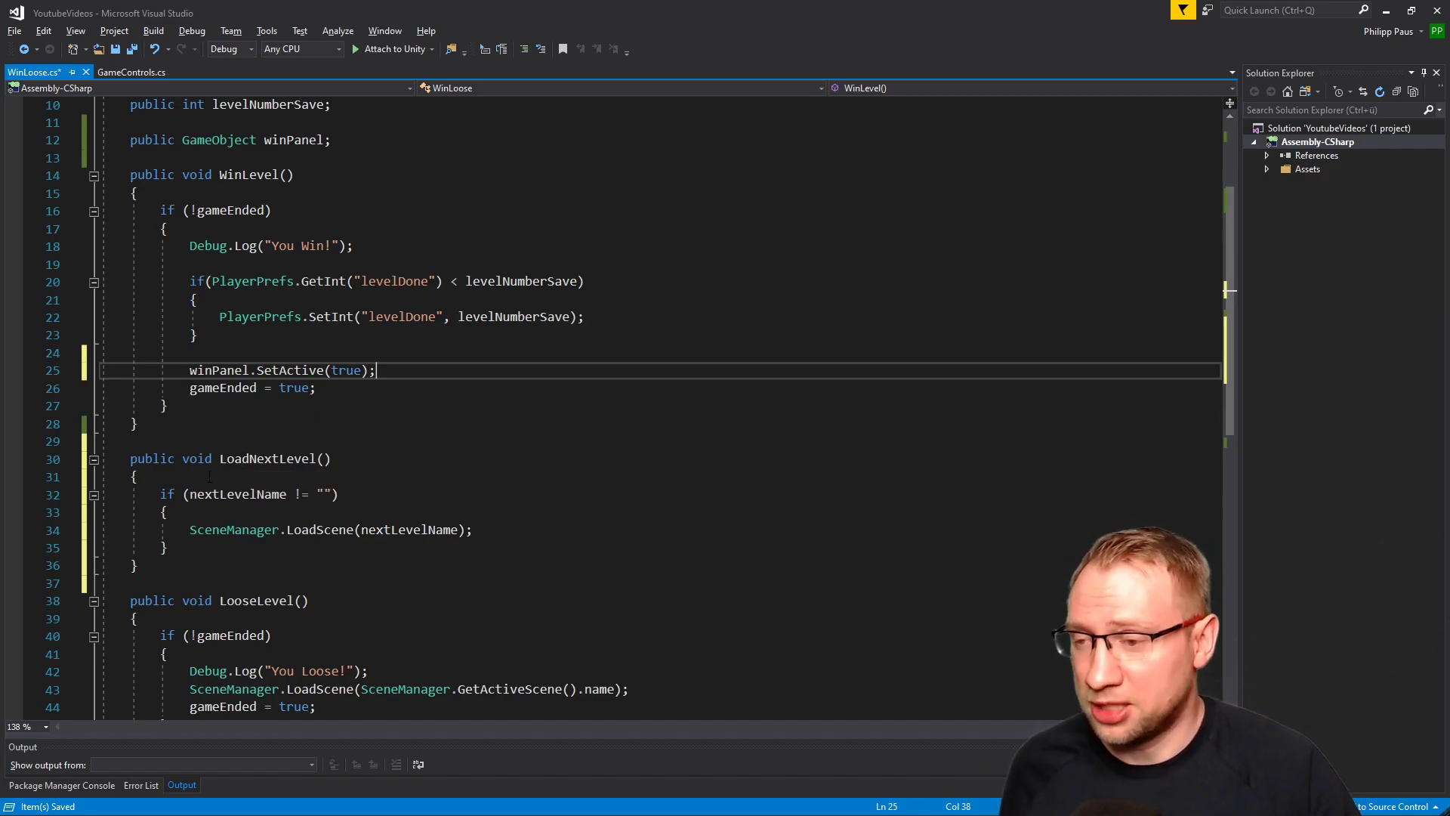
left_click_drag(242, 460, 330, 512)
left_click(599, 494)
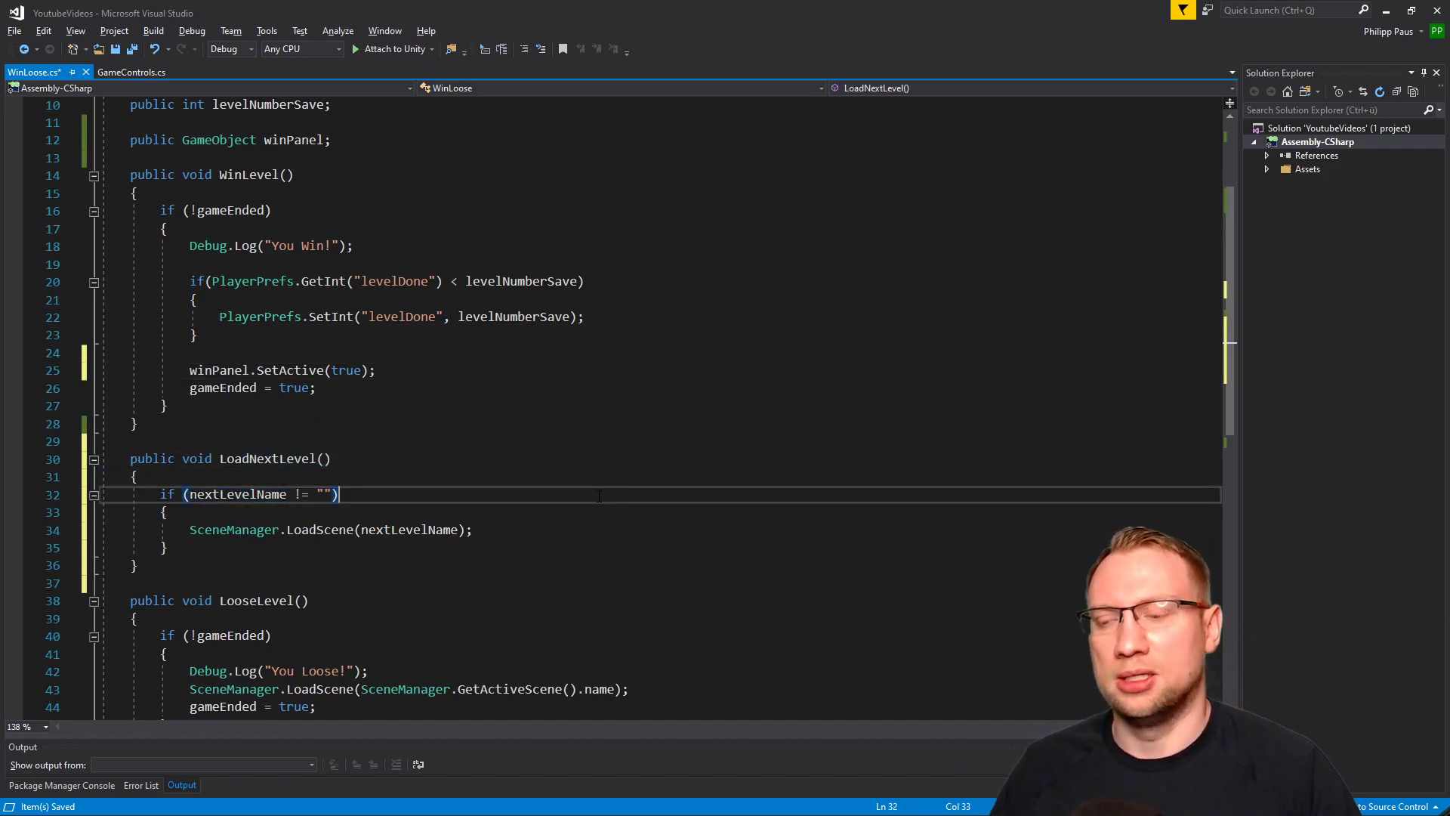
Add a public RestartLevel() method below LoadNextLevel.
scroll(480, 515, "down", 2)
left_click(211, 460)
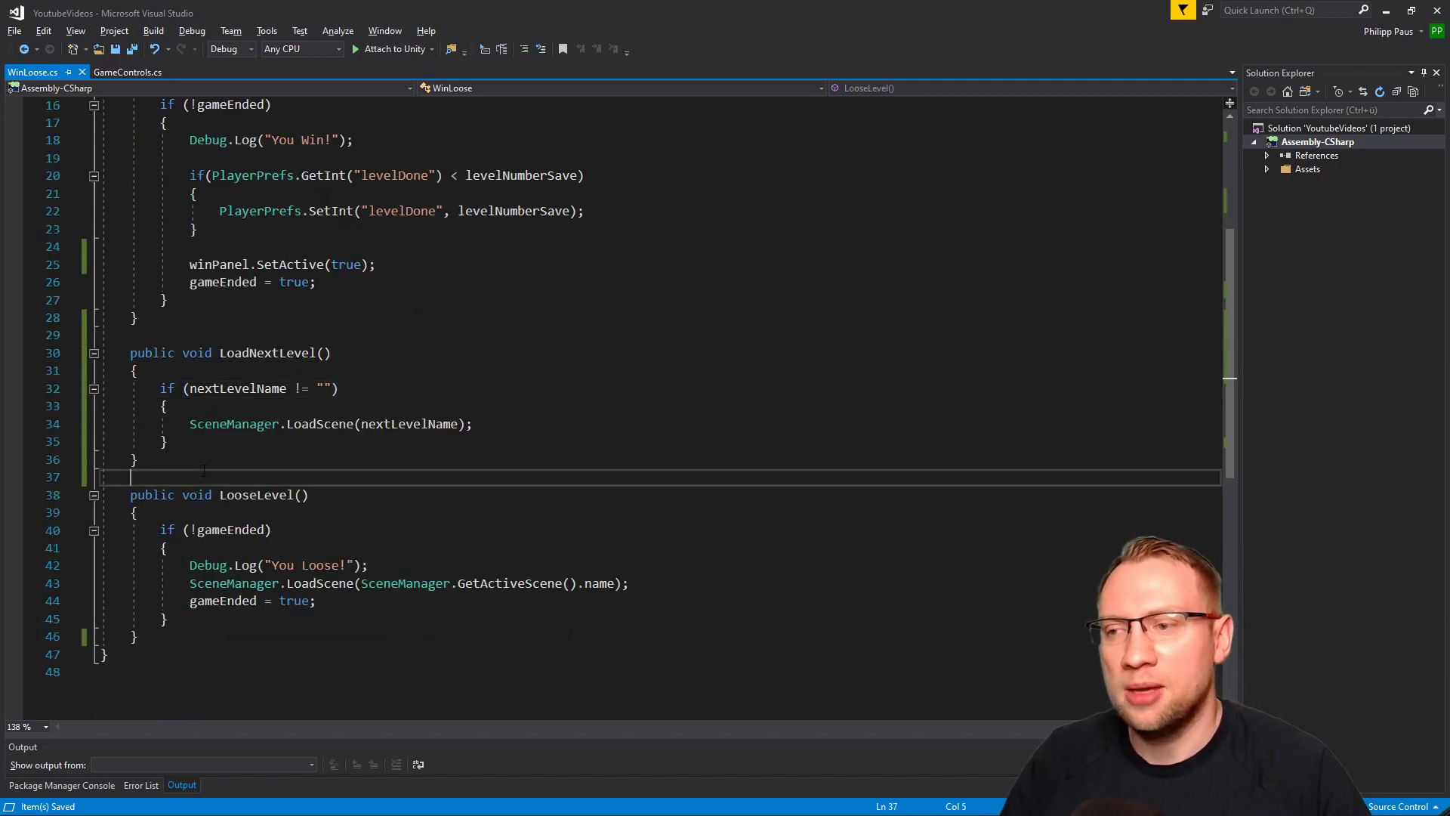
key("Return")
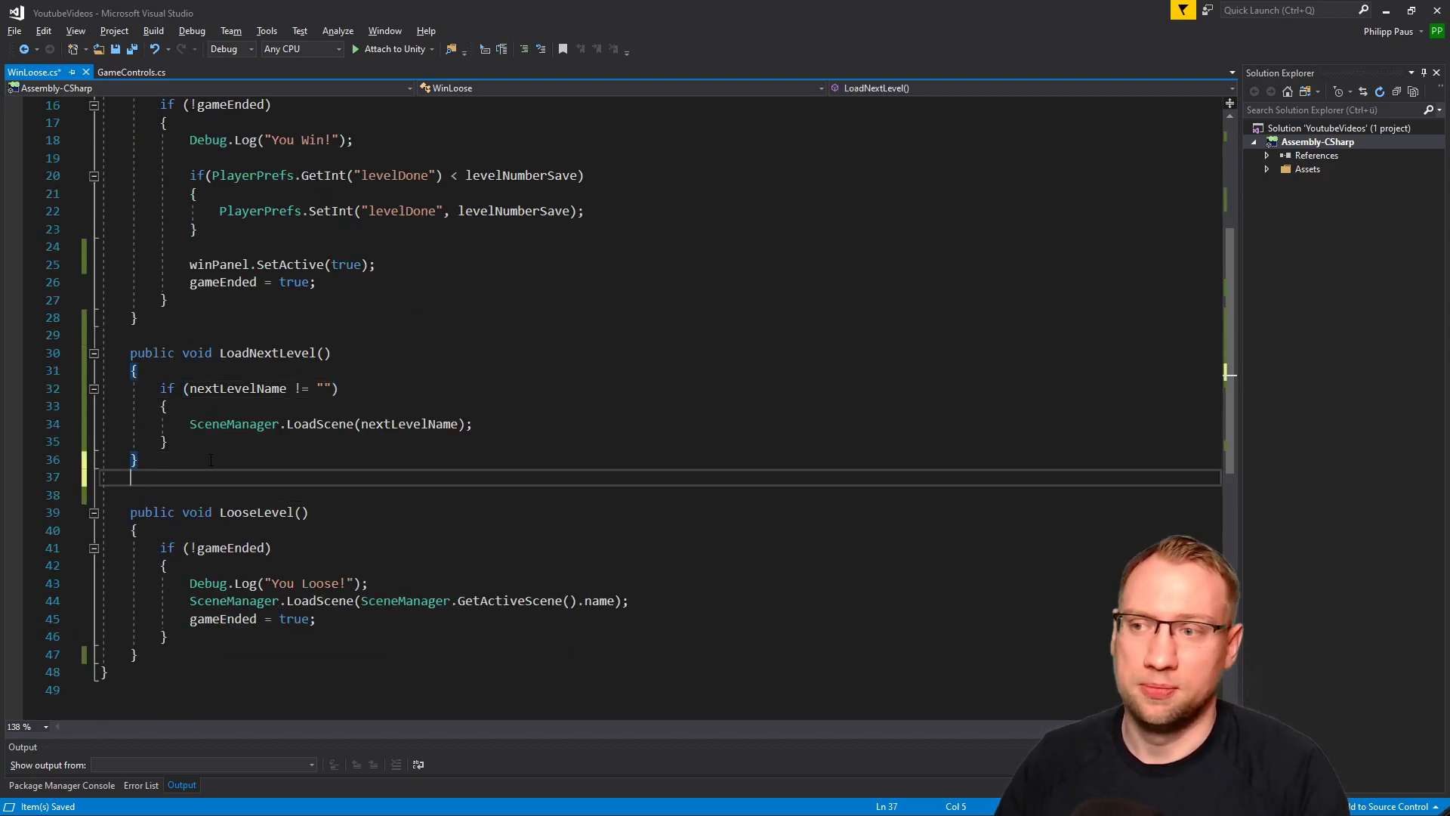
key("Return")
type("pub")
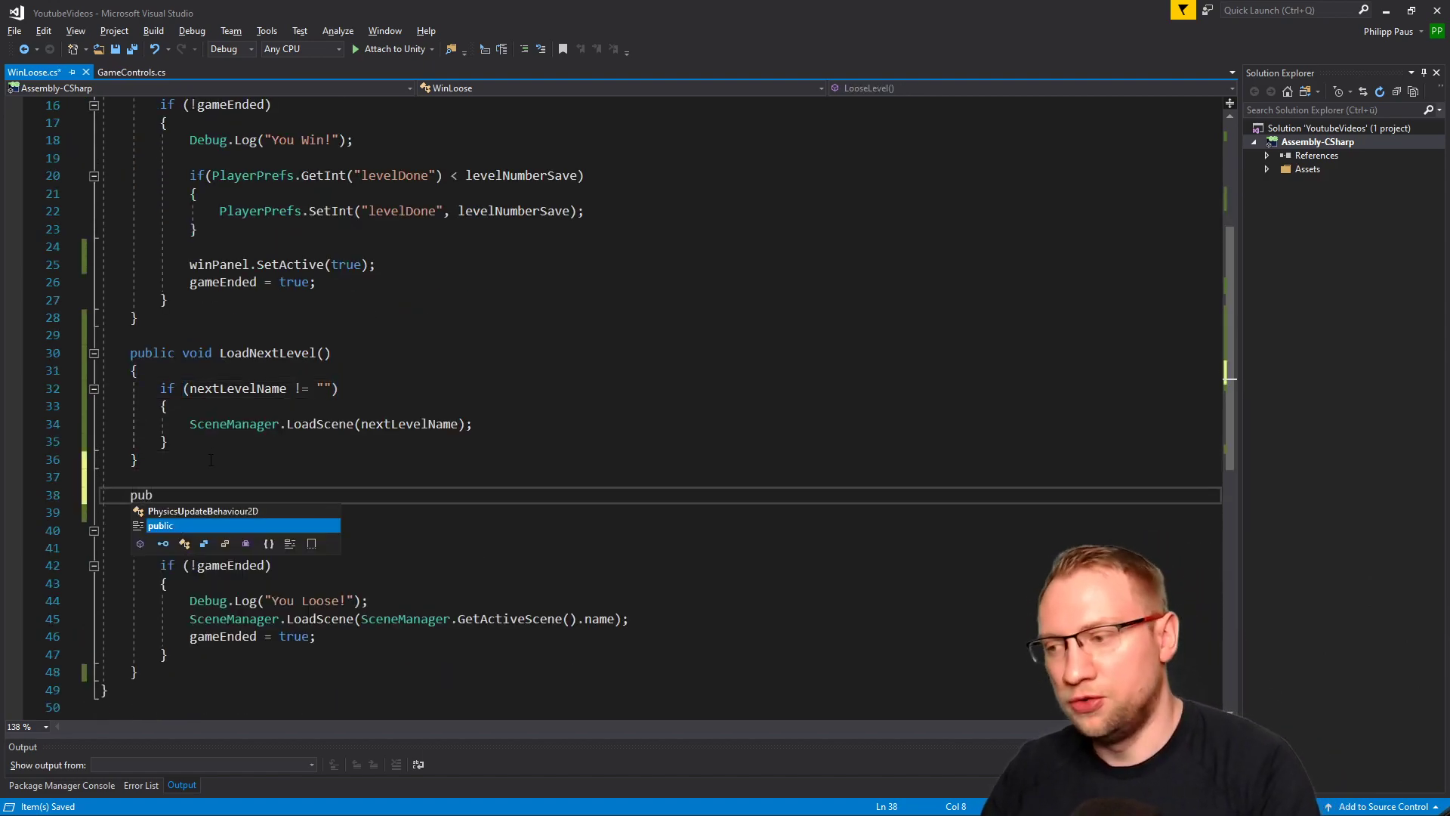
type("lic void ")
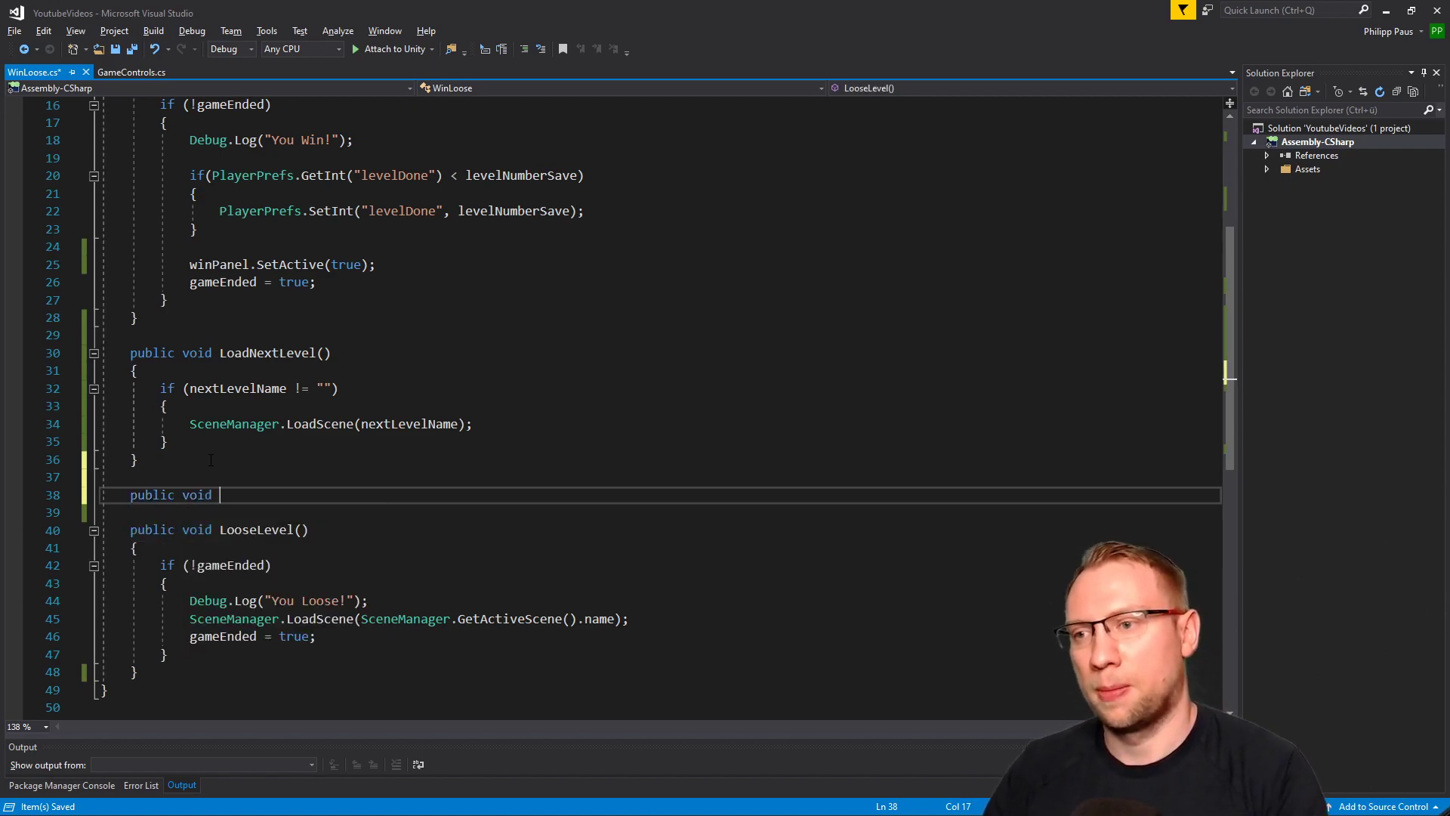
type("ResetLevel")
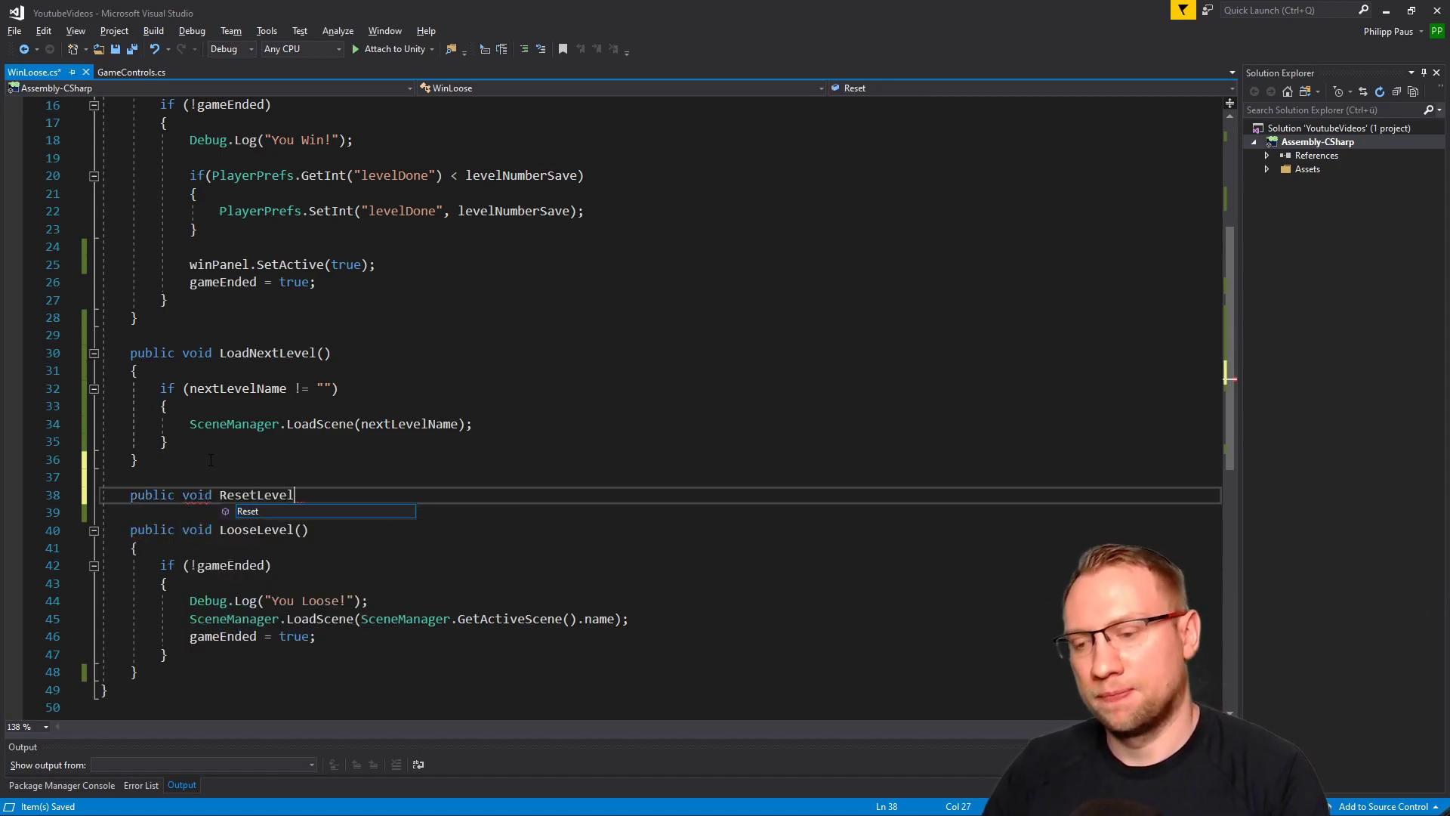
type("() {")
key("Return")
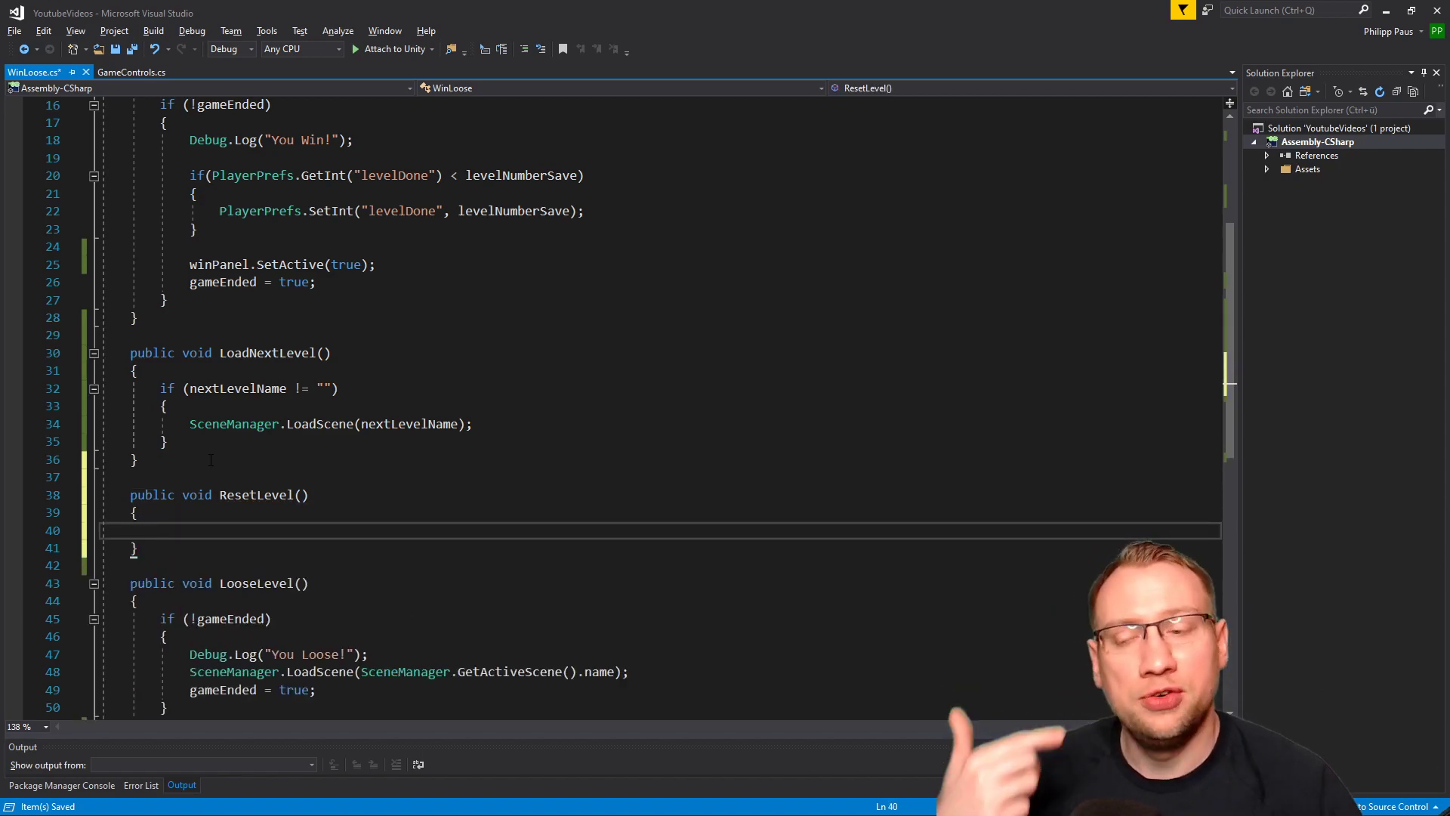
left_click_drag(258, 496, 228, 495)
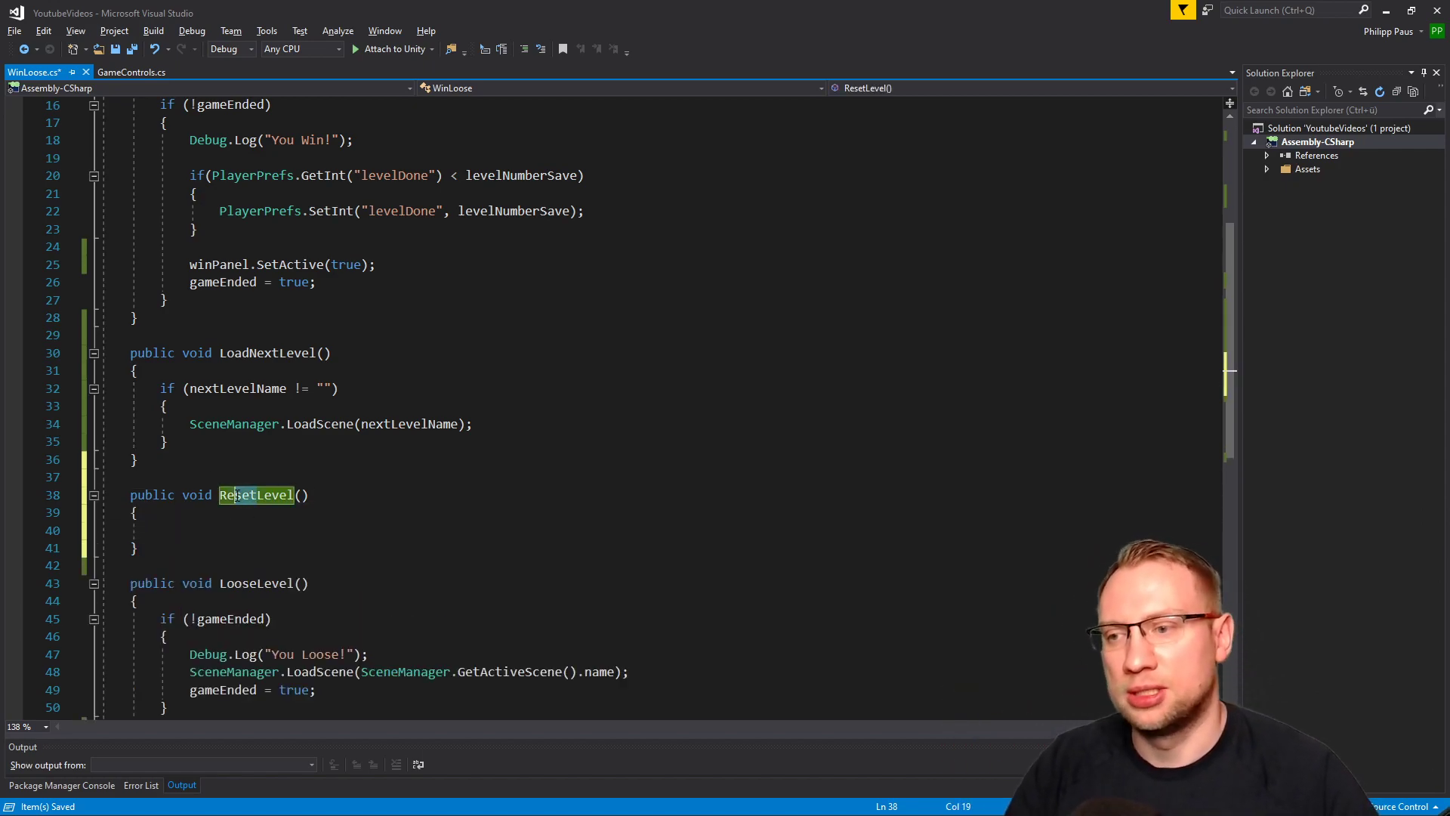
type("start")
key("Down")
Move the active-scene reload line from LooseLevel into RestartLevel.
scroll(471, 580, "down", 2)
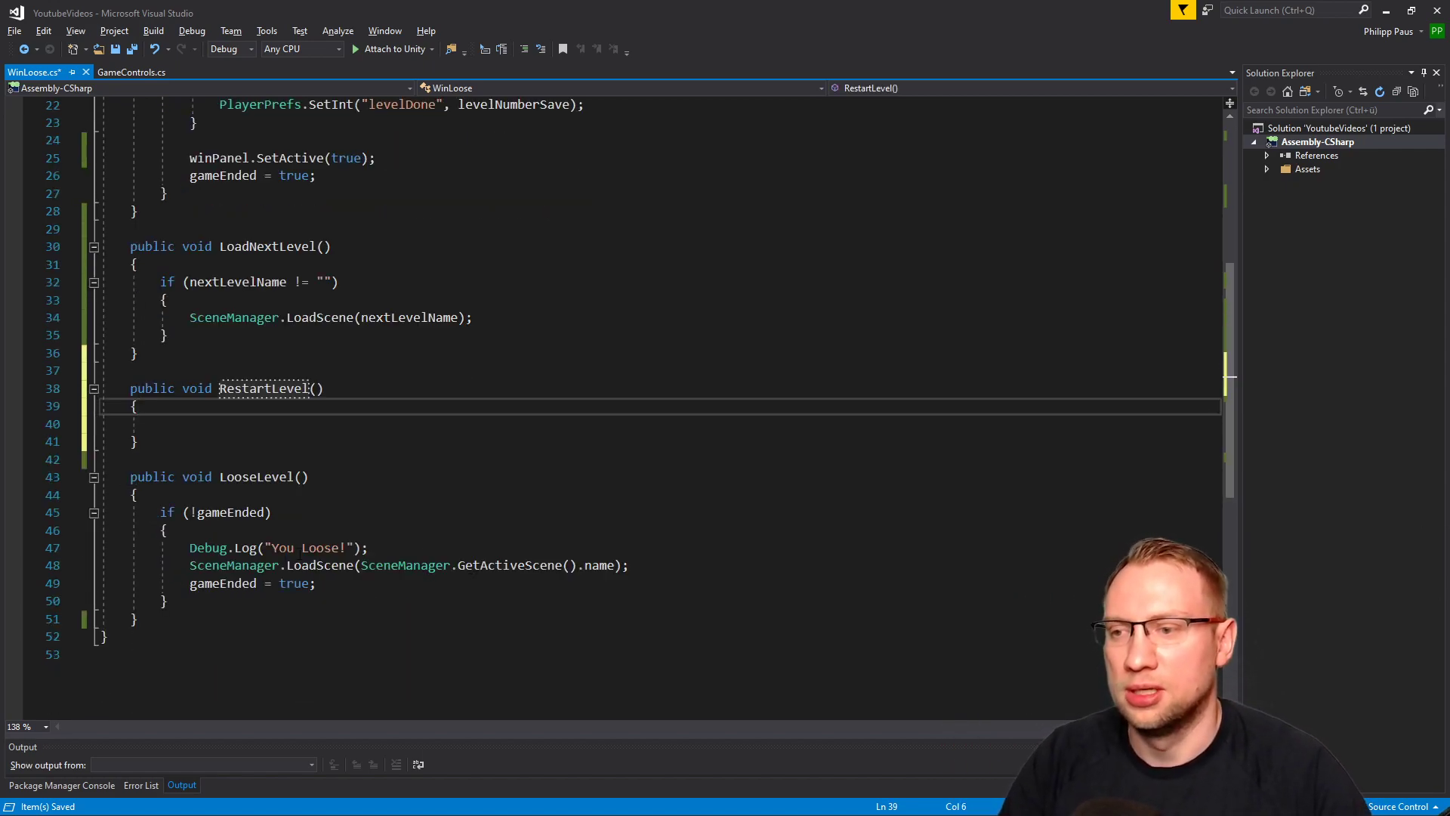
double_click(246, 479)
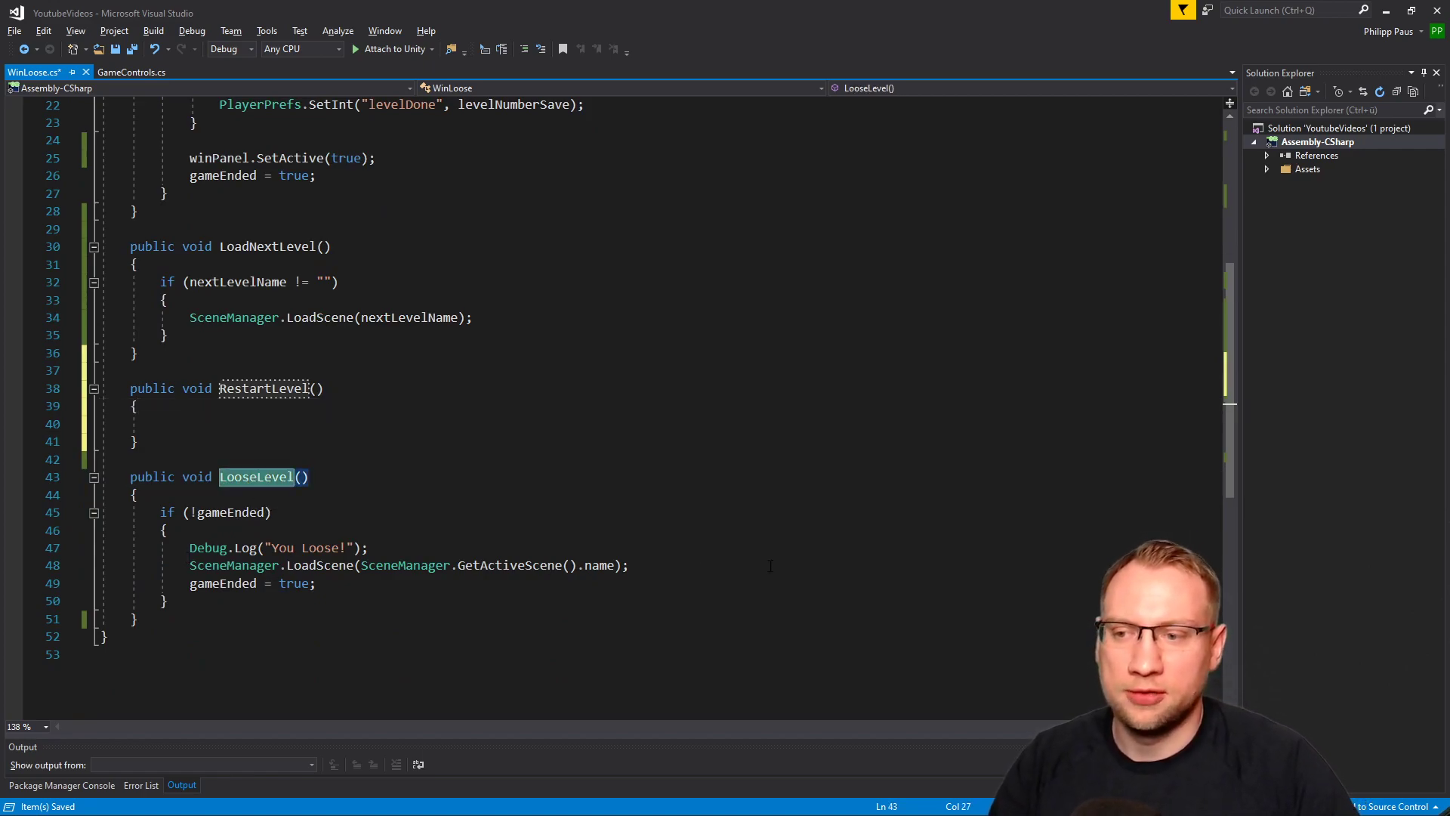
triple_click(362, 565)
left_click_drag(663, 568, 682, 550)
key("ctrl+x")
left_click(233, 408)
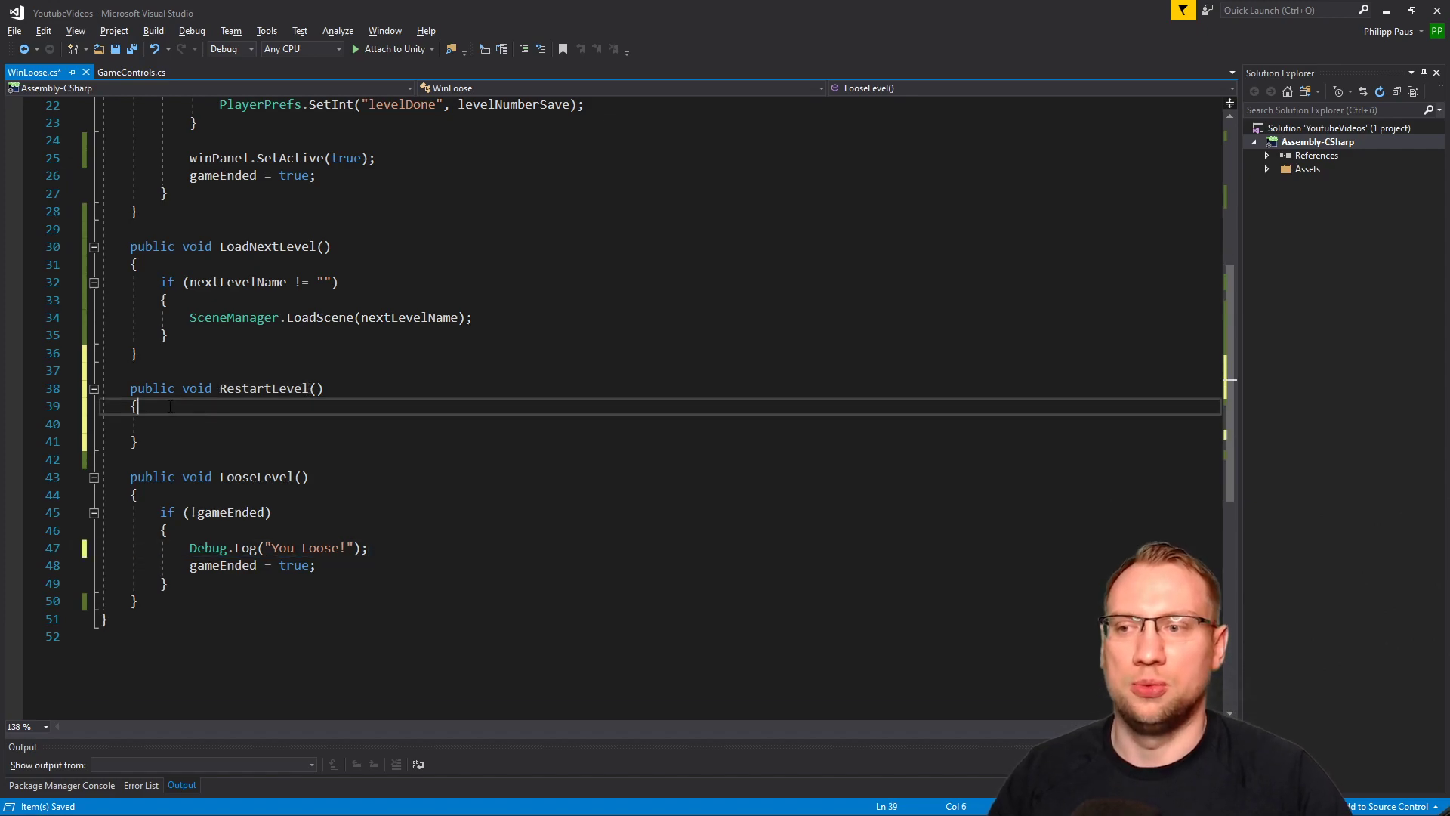
key("ctrl+v")
left_click_drag(609, 441, 624, 422)
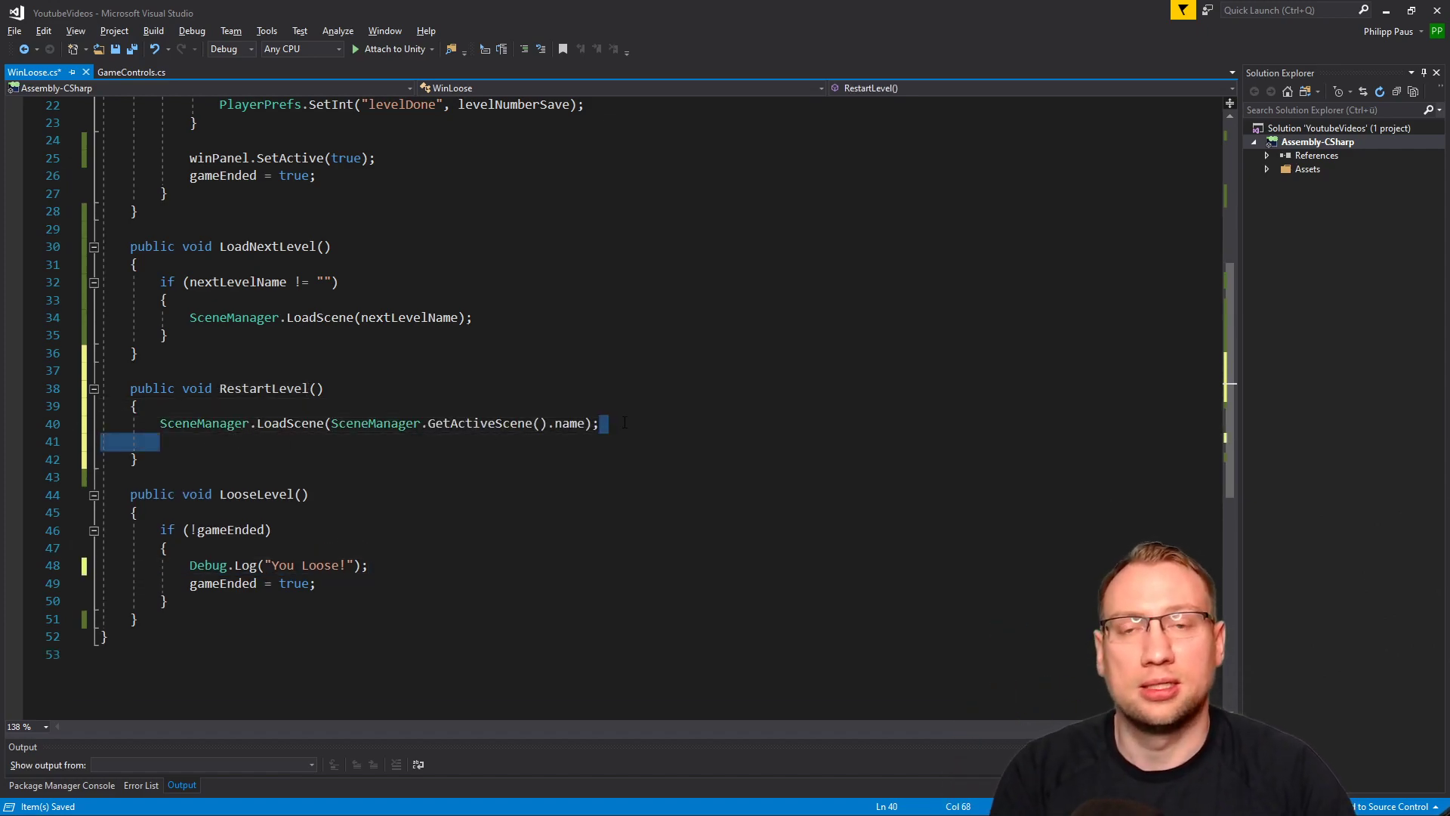
key("Delete")
Make LooseLevel call RestartLevel() after its You Loose! log line.
left_click(464, 553)
key("Return")
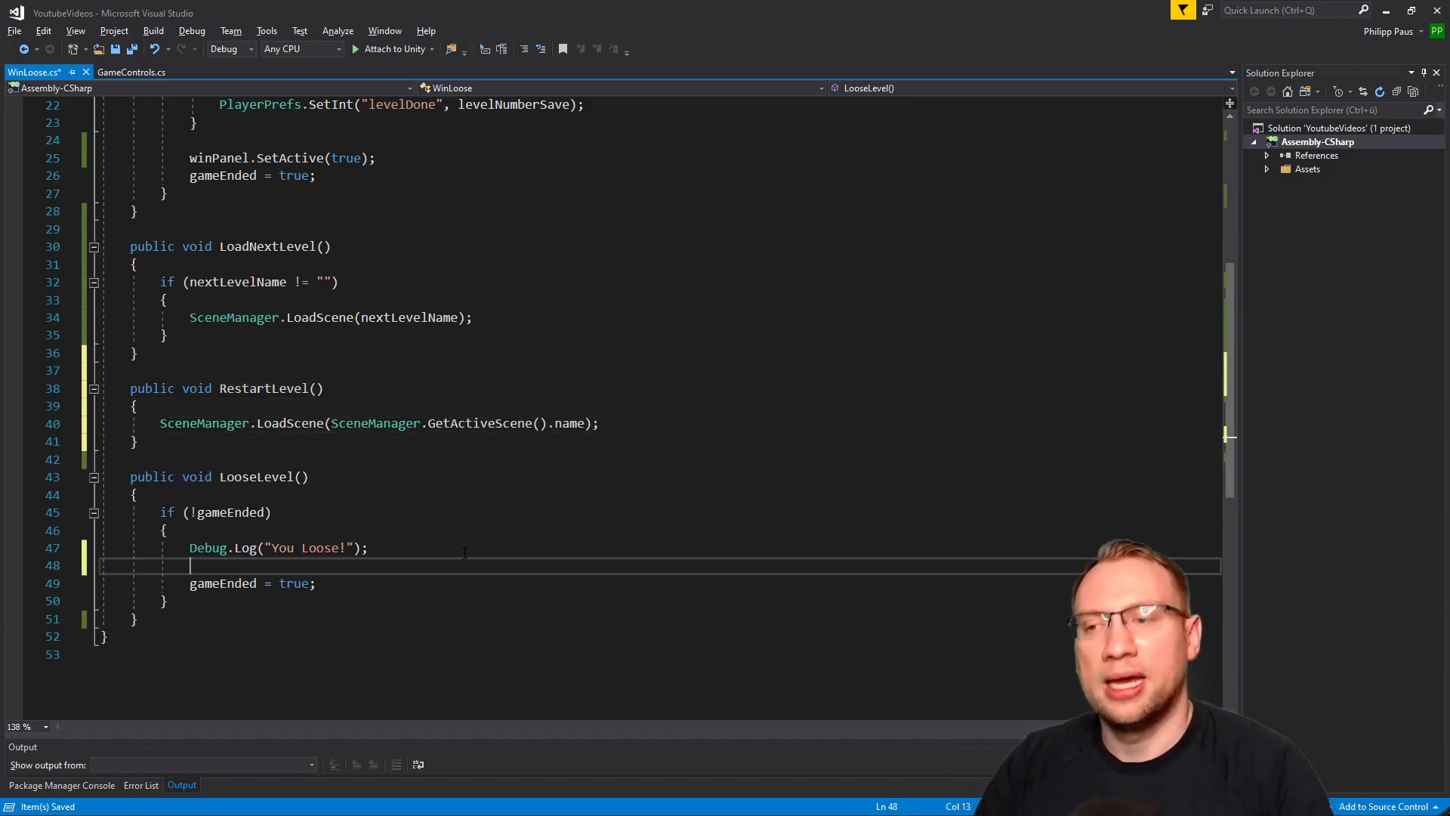
type("restar")
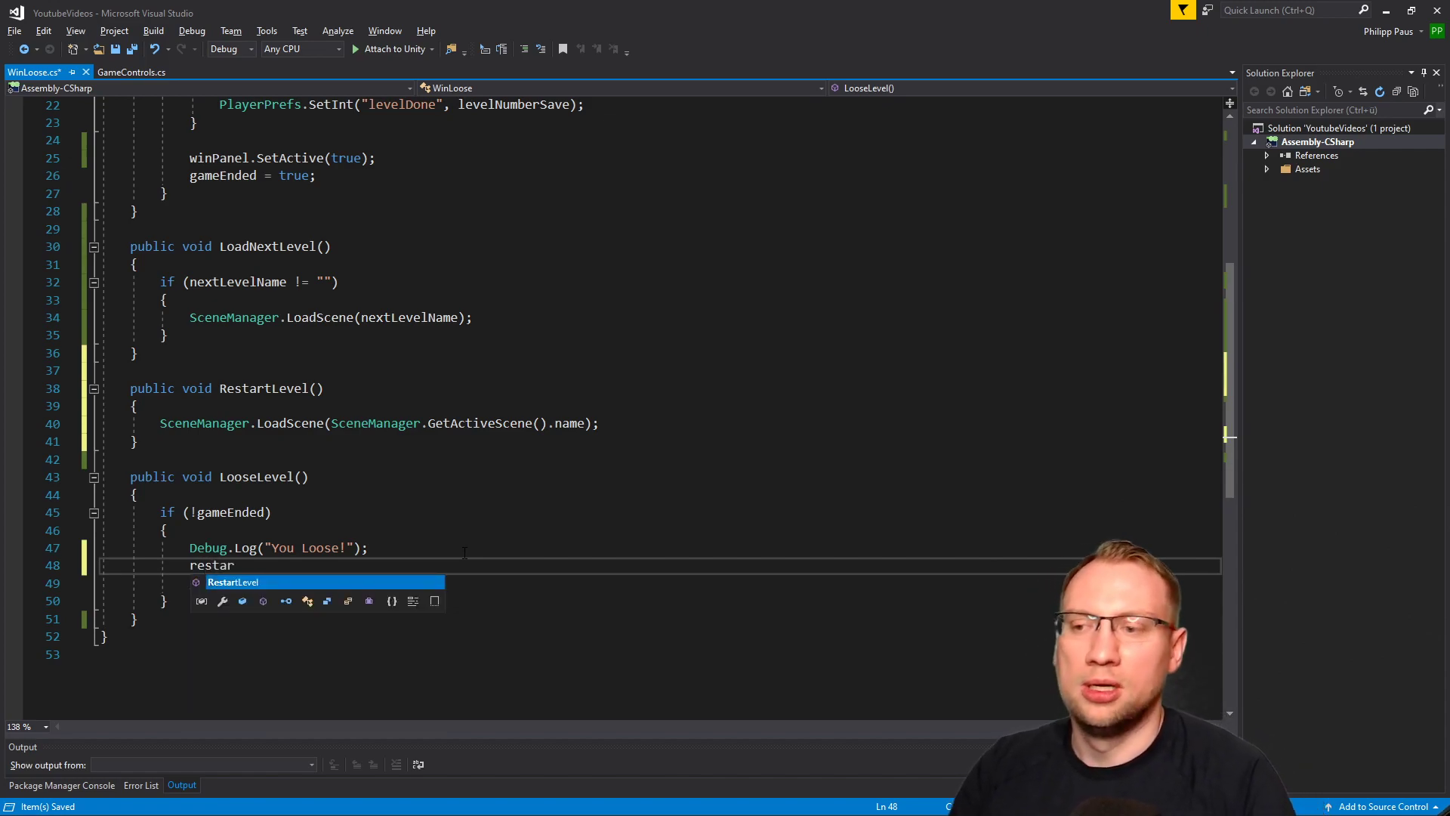
type("t")
key("Tab")
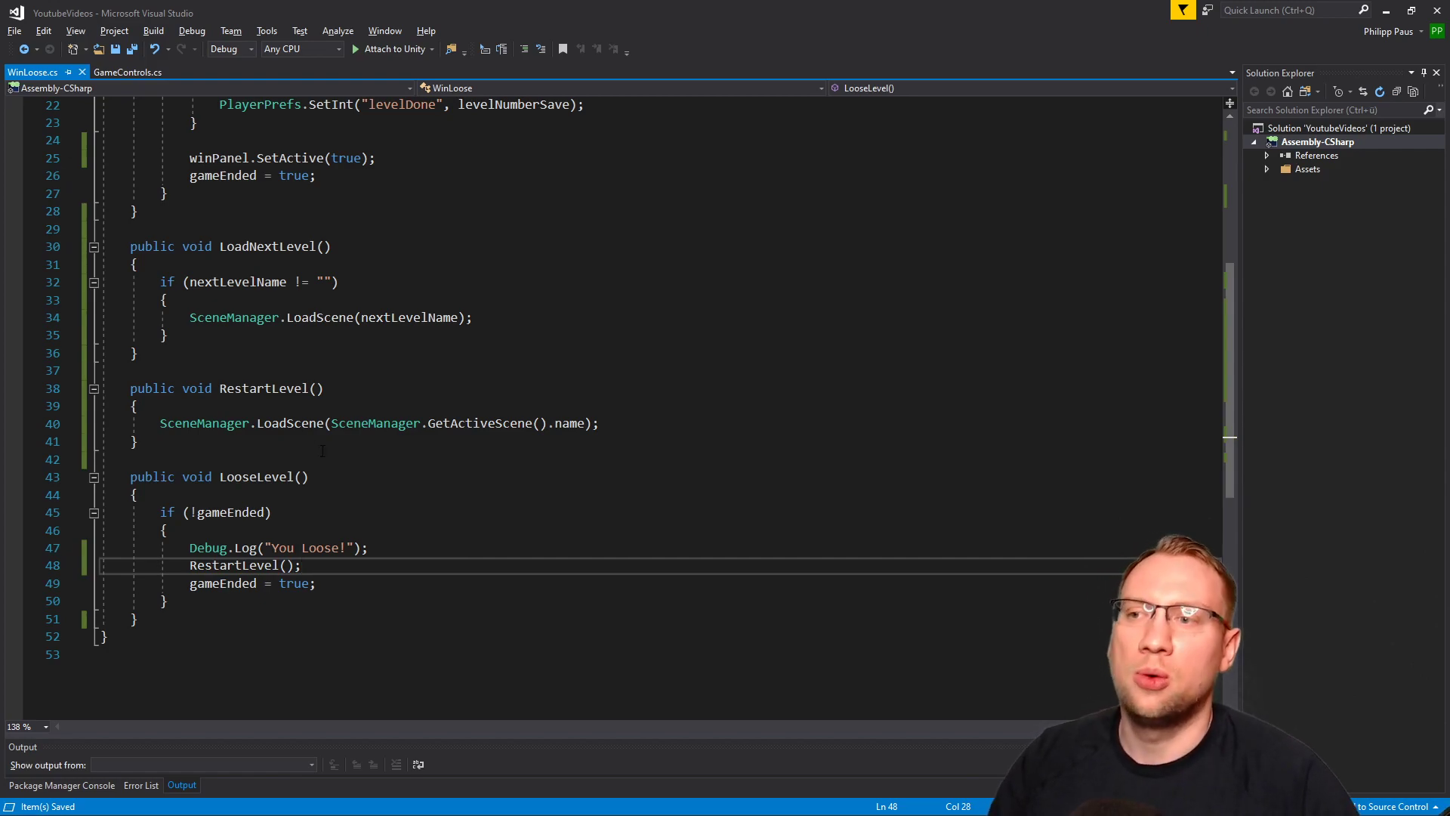
scroll(322, 451, "up", 2)
left_click_drag(234, 353, 281, 353)
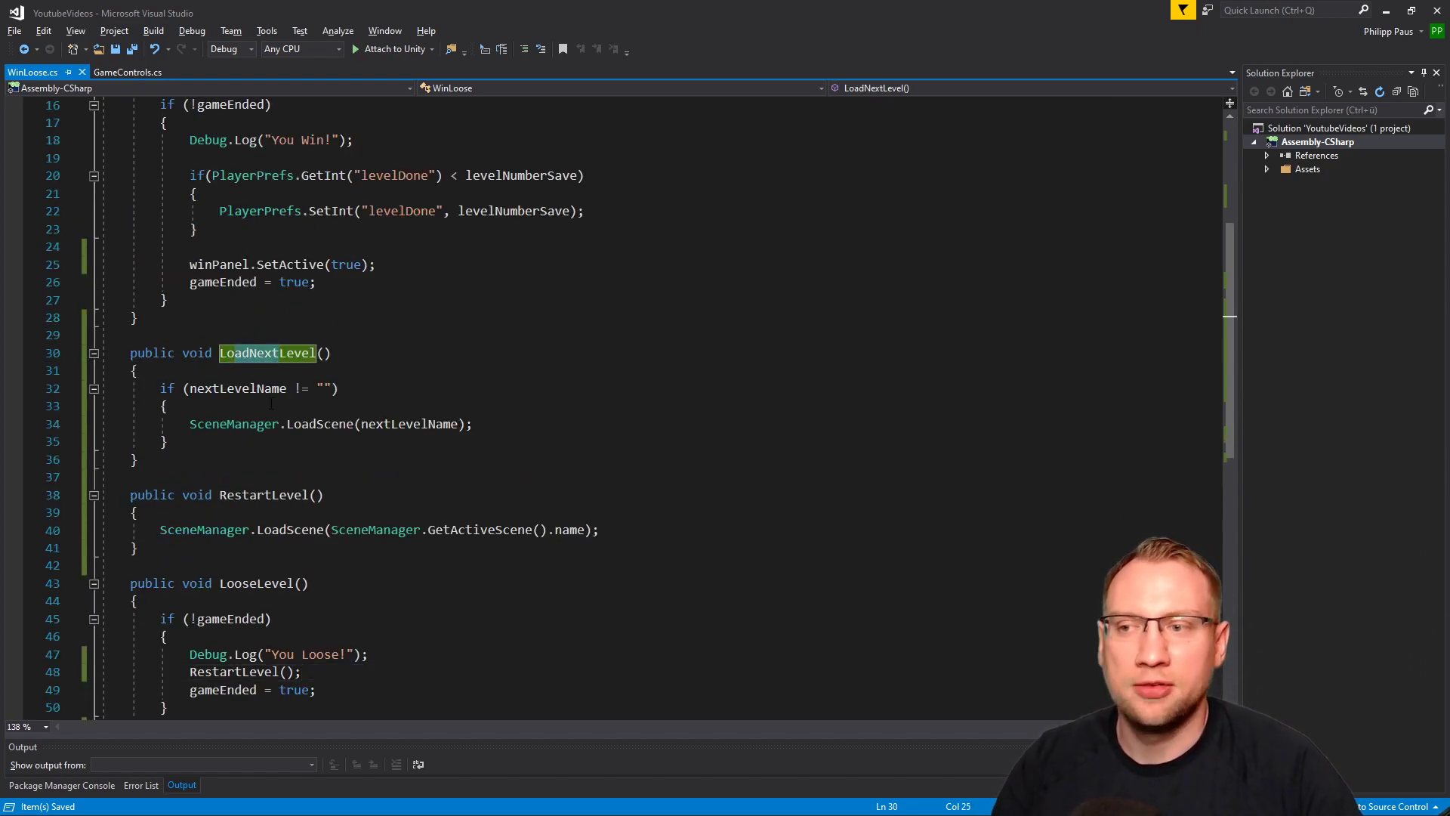
left_click(286, 494)
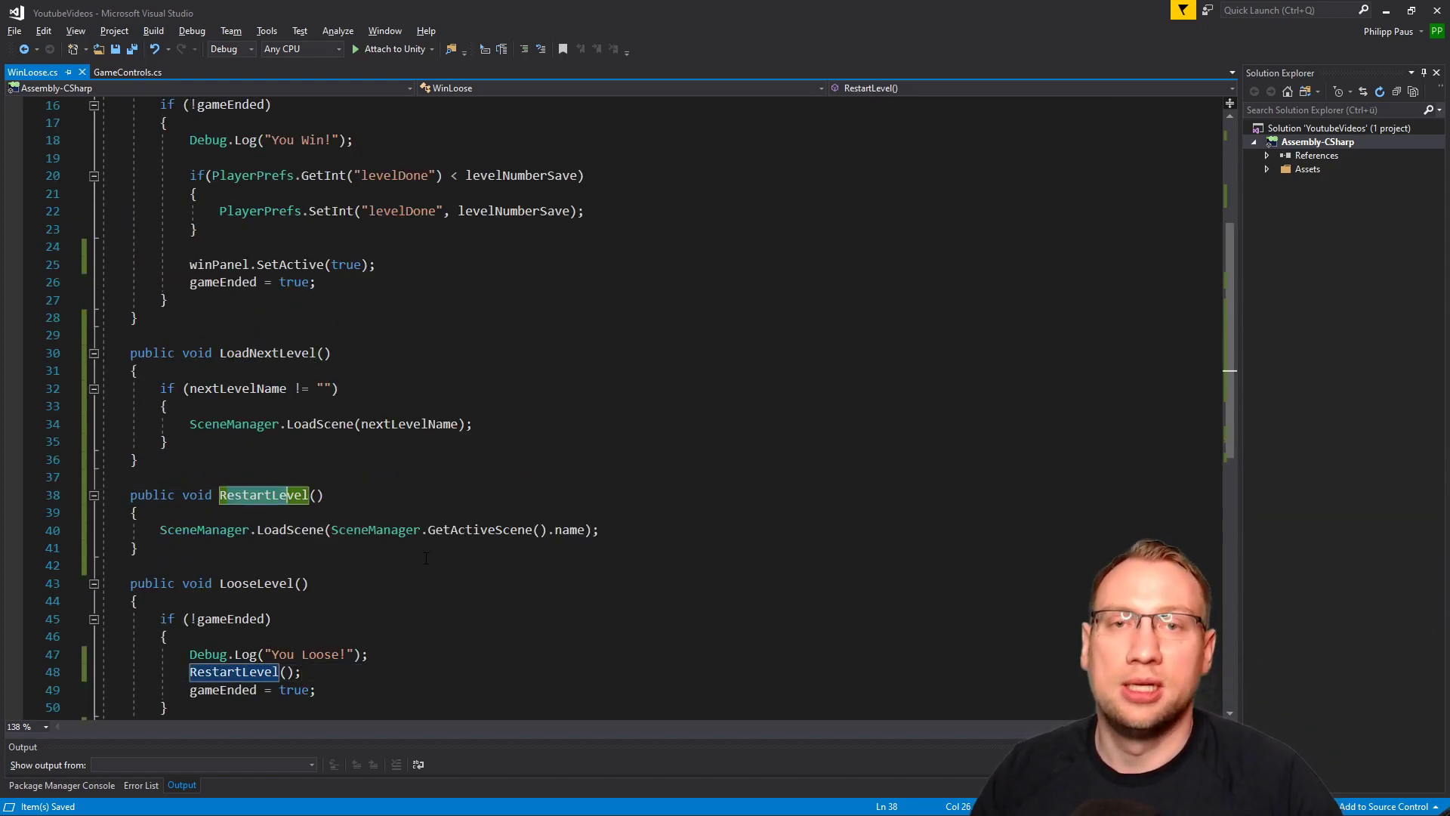
scroll(426, 557, "down", 1)
Add an empty public LoadMainMenu() below RestartLevel, discarding the autocompleted OnLevelWasLoaded stub.
left_click(179, 491)
key("Return")
key("Return")
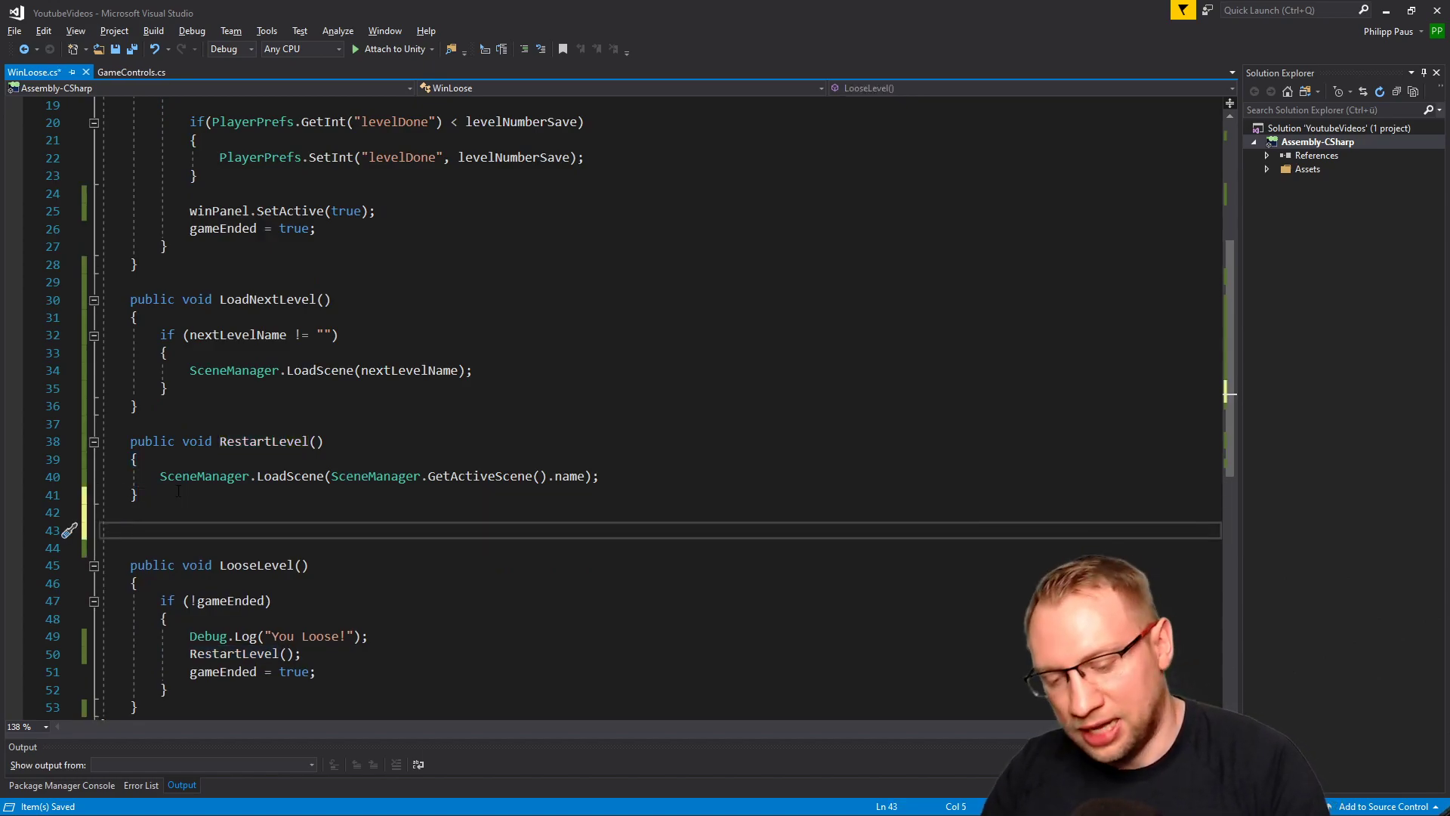
type("public void")
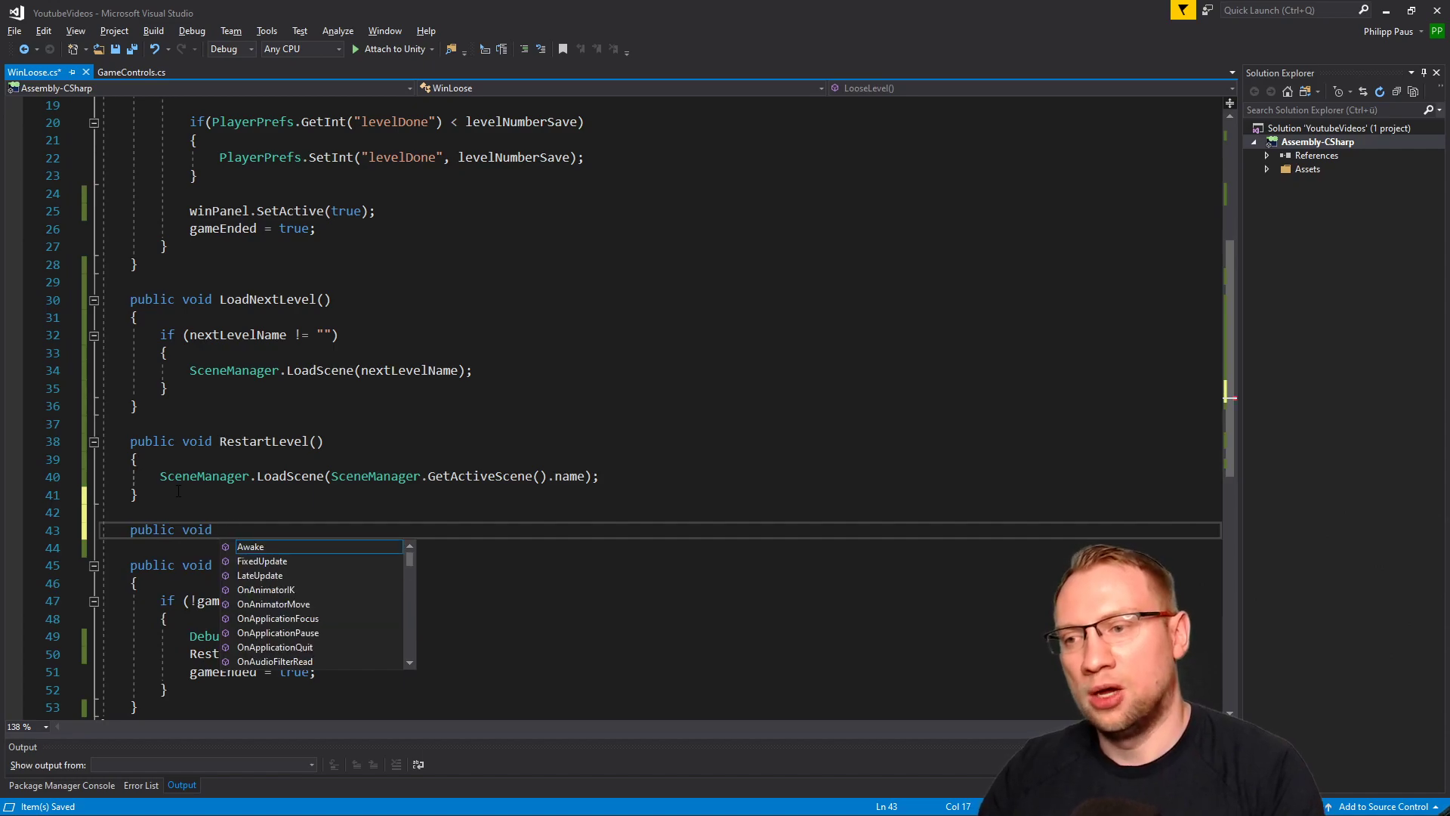
type(" lev")
key("Return")
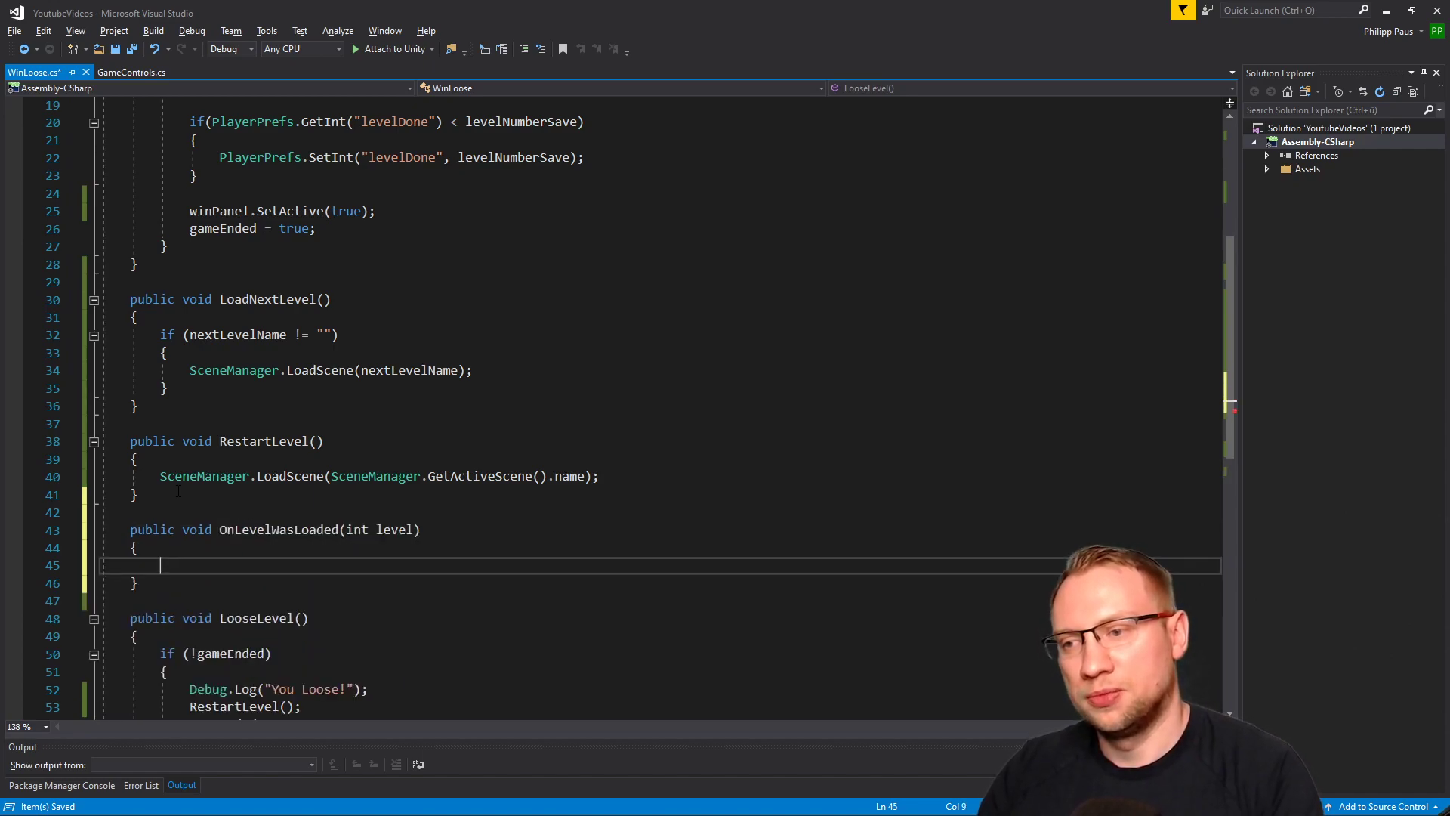
left_click_drag(138, 584, 165, 518)
key("Return")
type("pu")
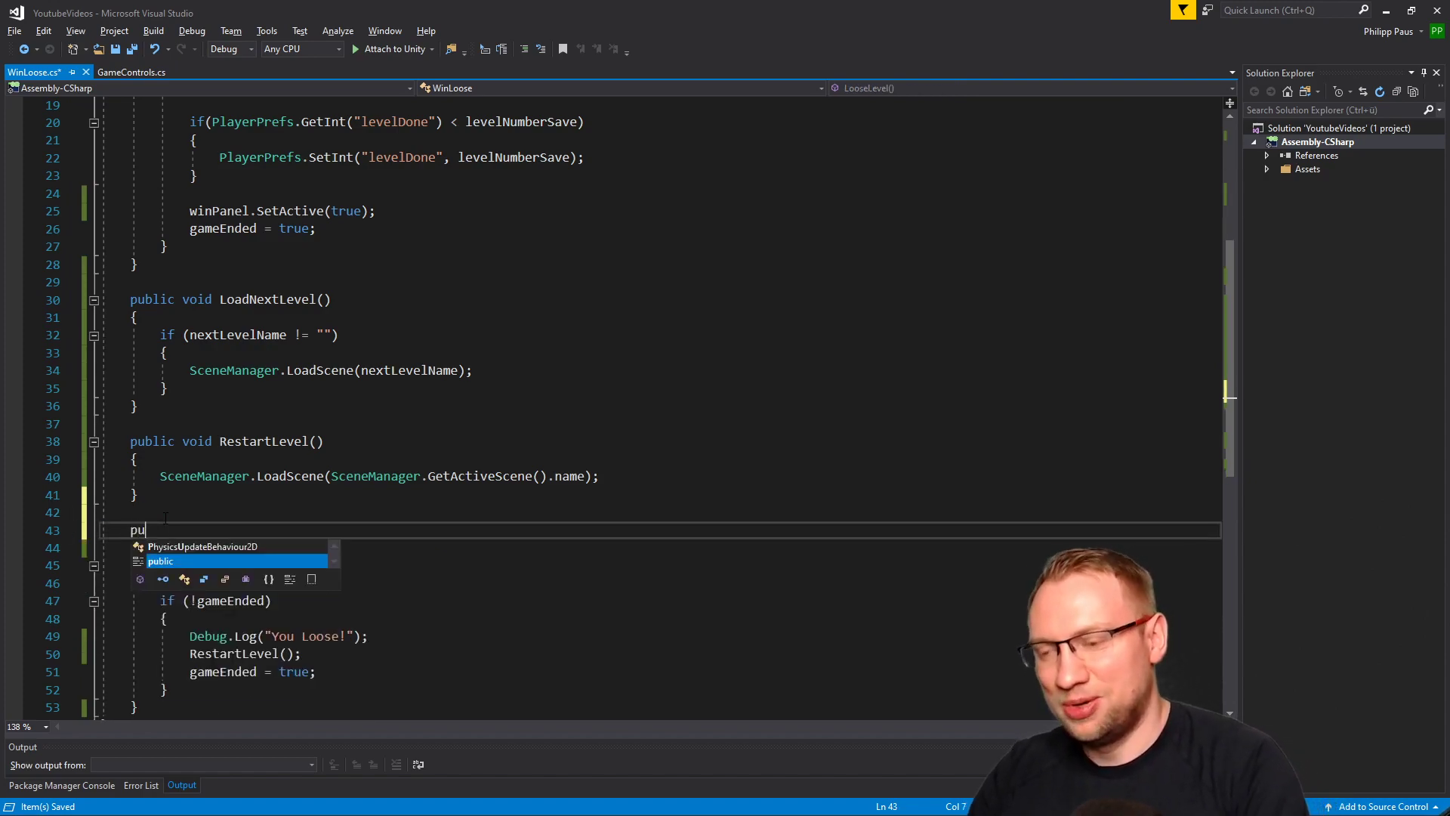
type("blic void ")
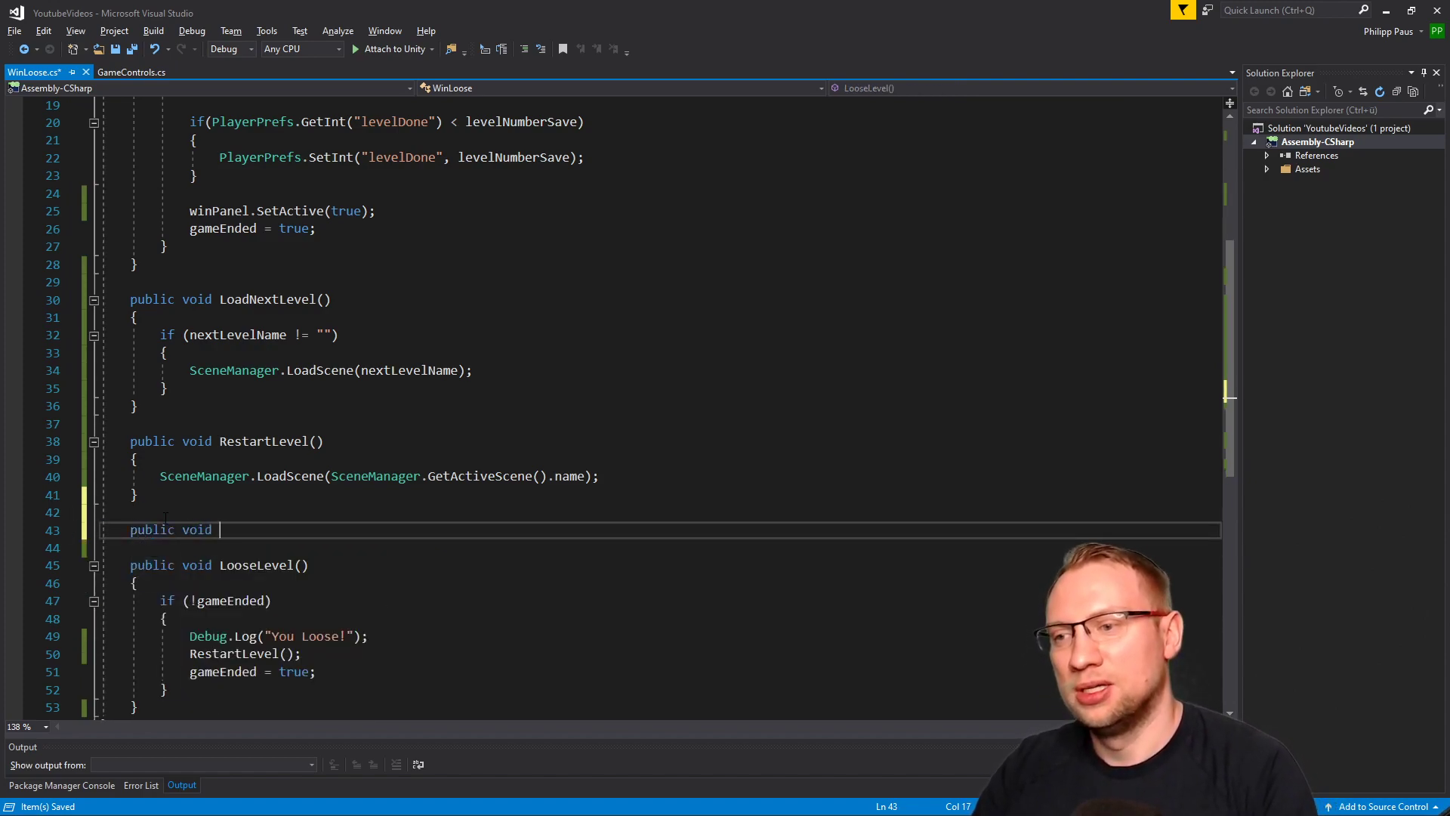
type("LoadMainMenu() {")
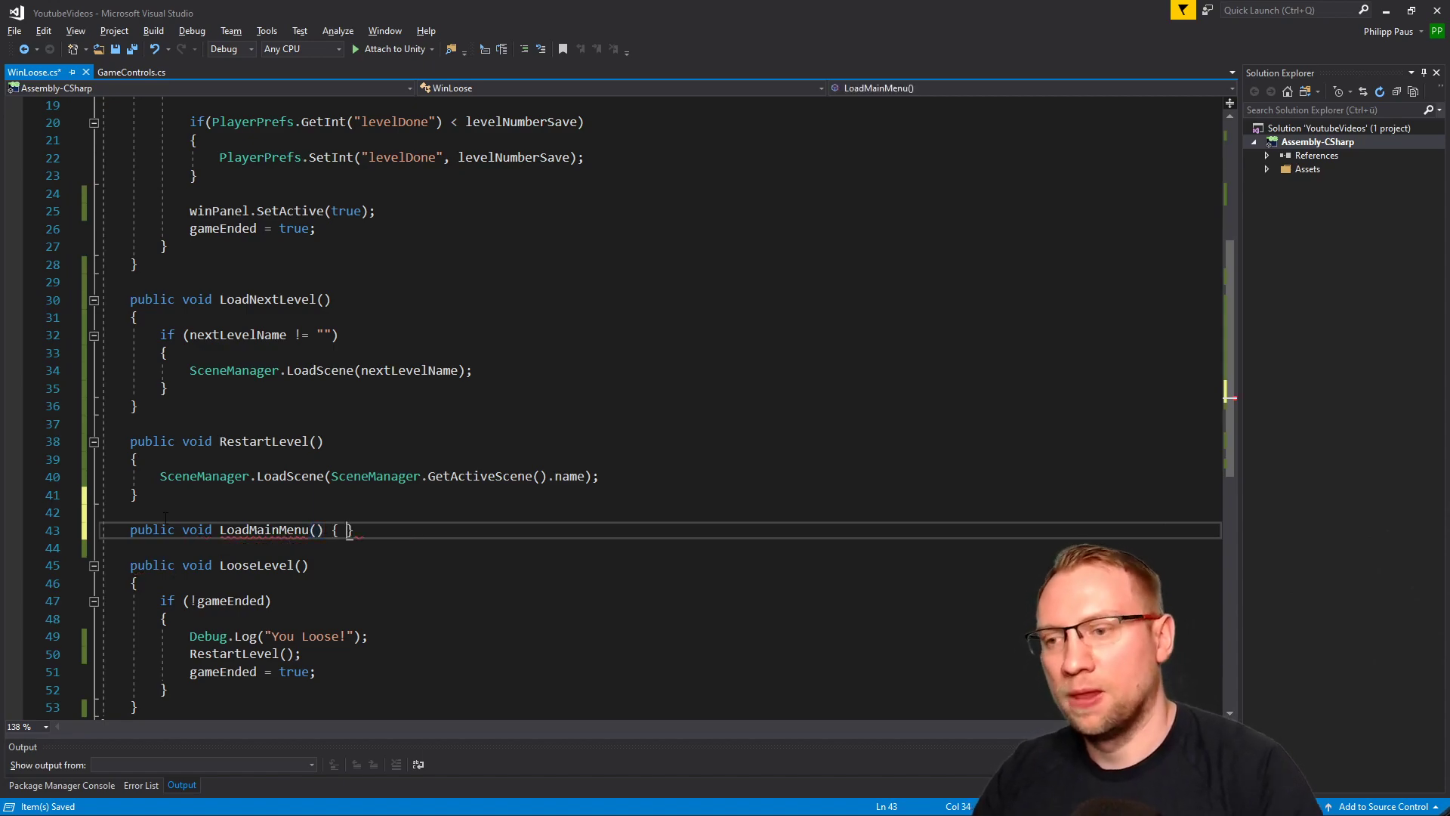
key("Return")
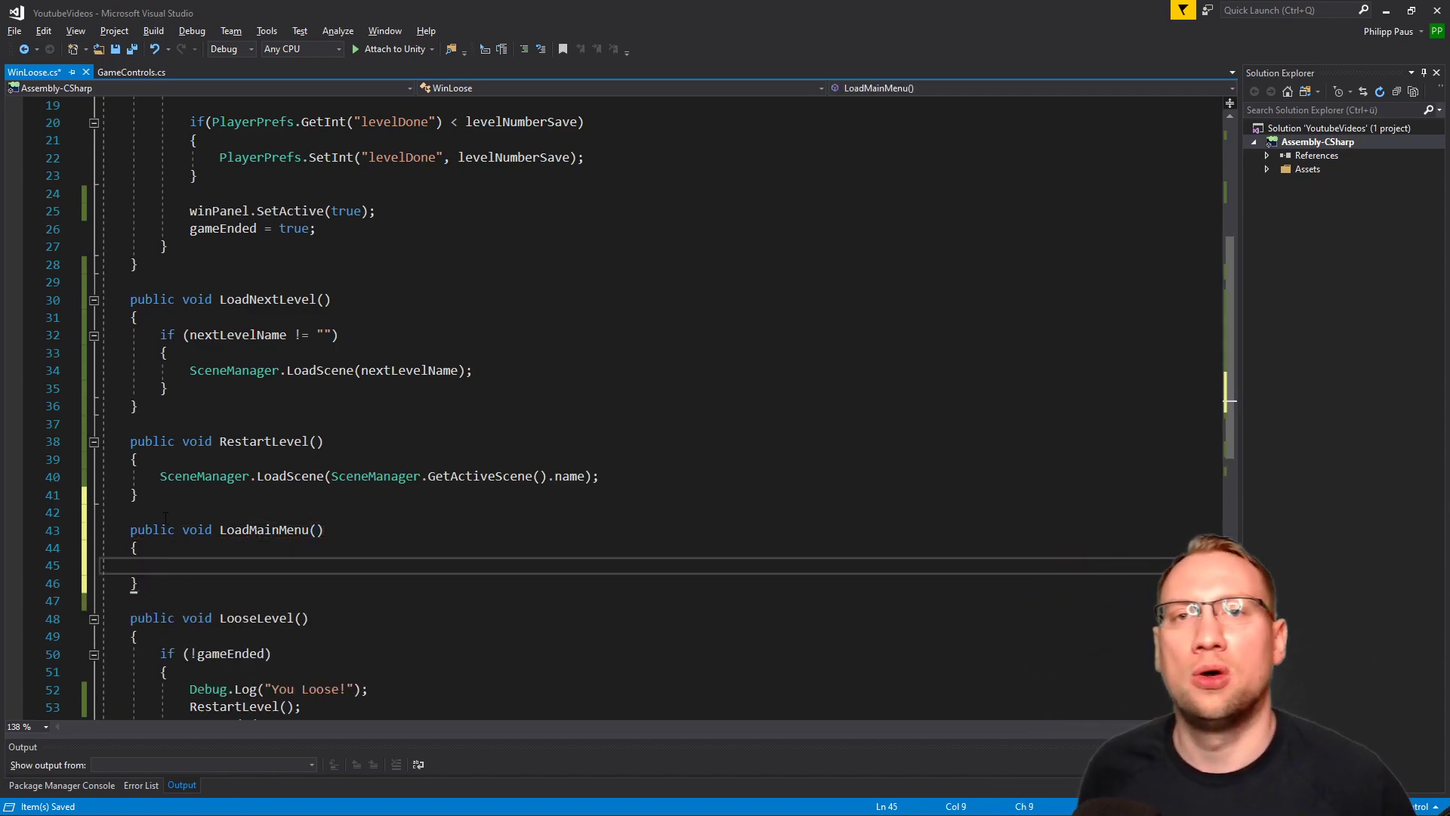
Copy SceneManager.LoadScene("Main_Menu"); from GameControls.cs into LoadMainMenu and save WinLoose.cs.
left_click(132, 72)
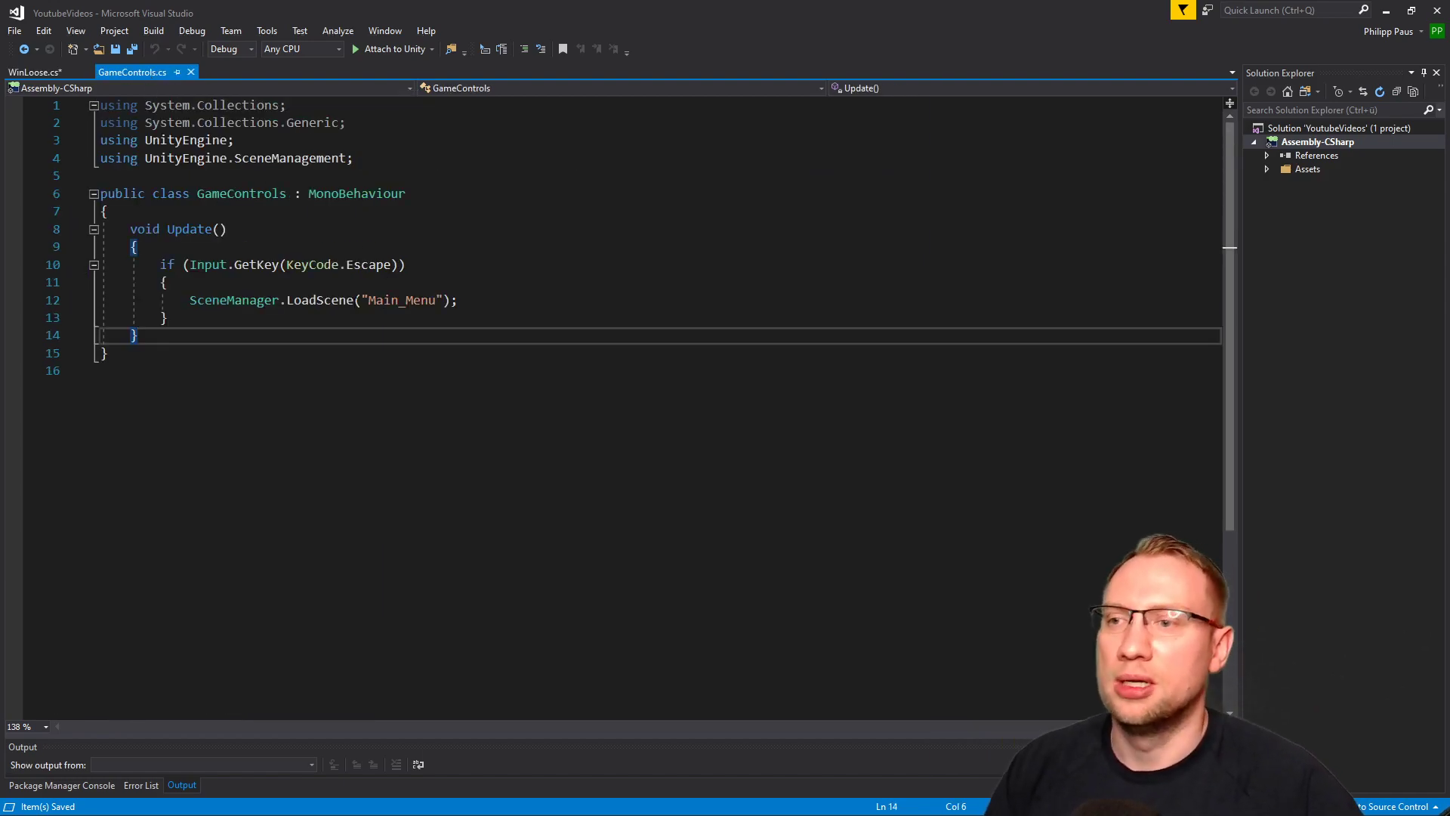
left_click_drag(515, 294, 515, 282)
key("ctrl+c")
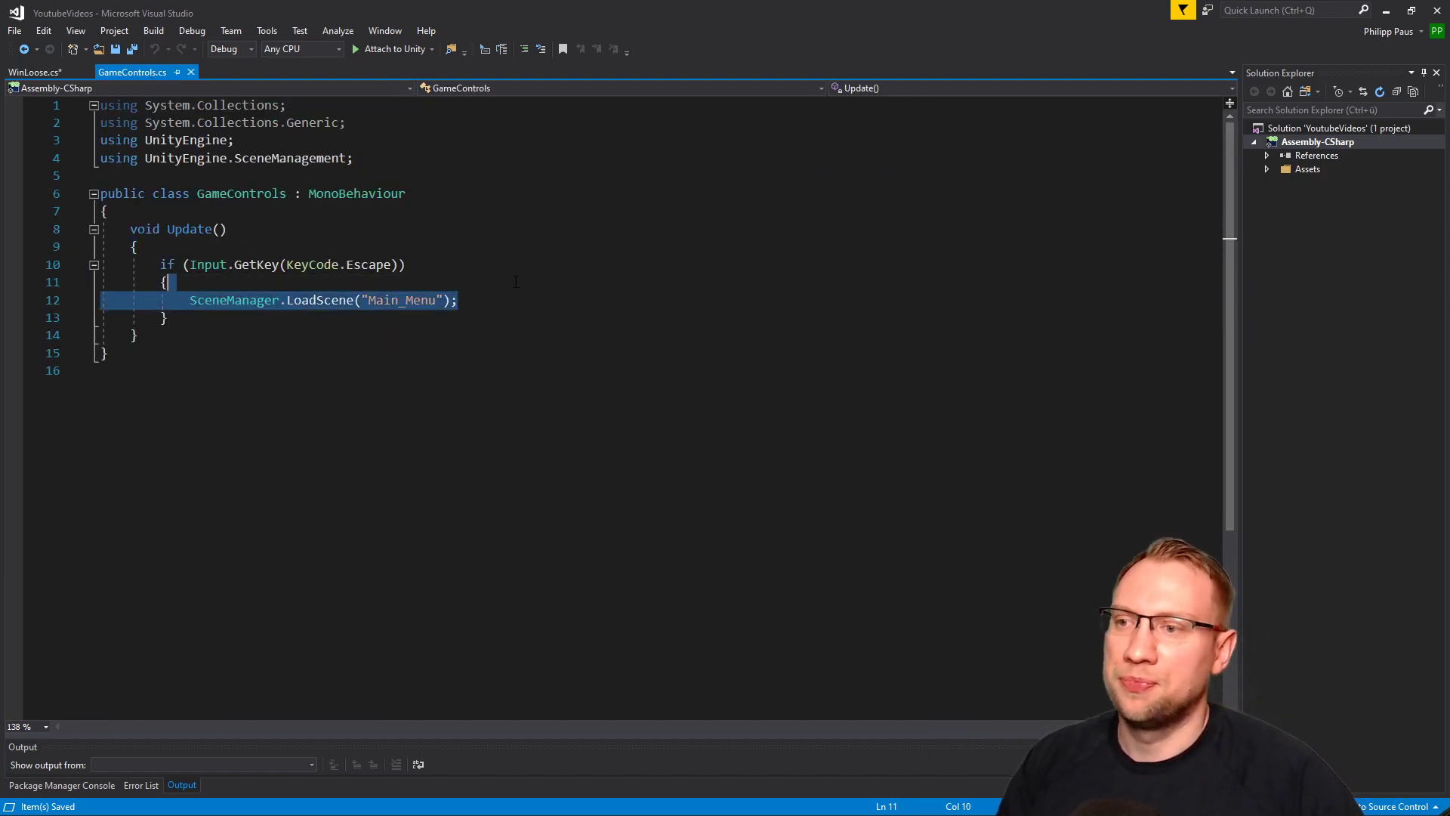
left_click(52, 72)
left_click(315, 568)
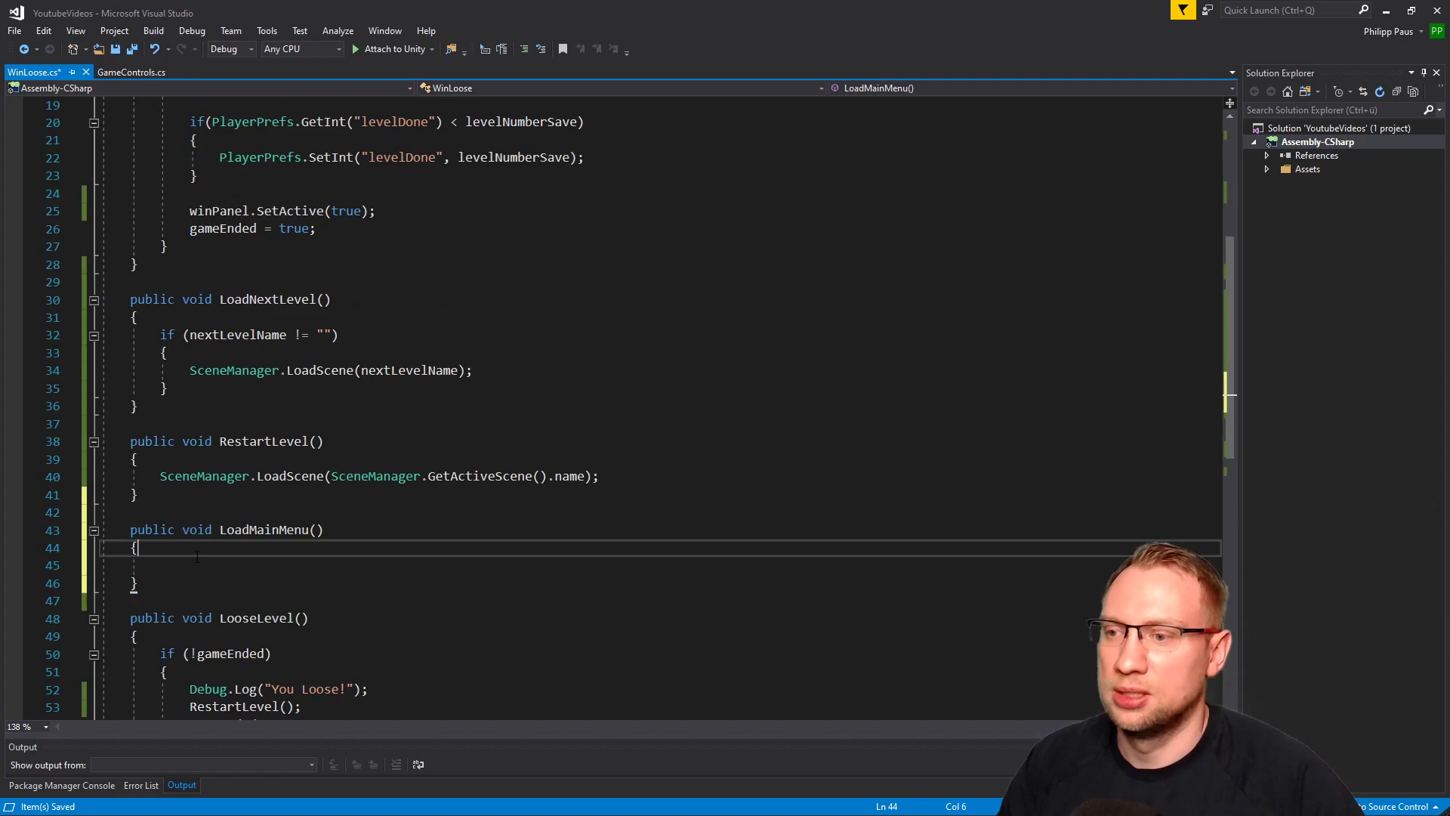
key("ctrl+v")
key("shift+Down")
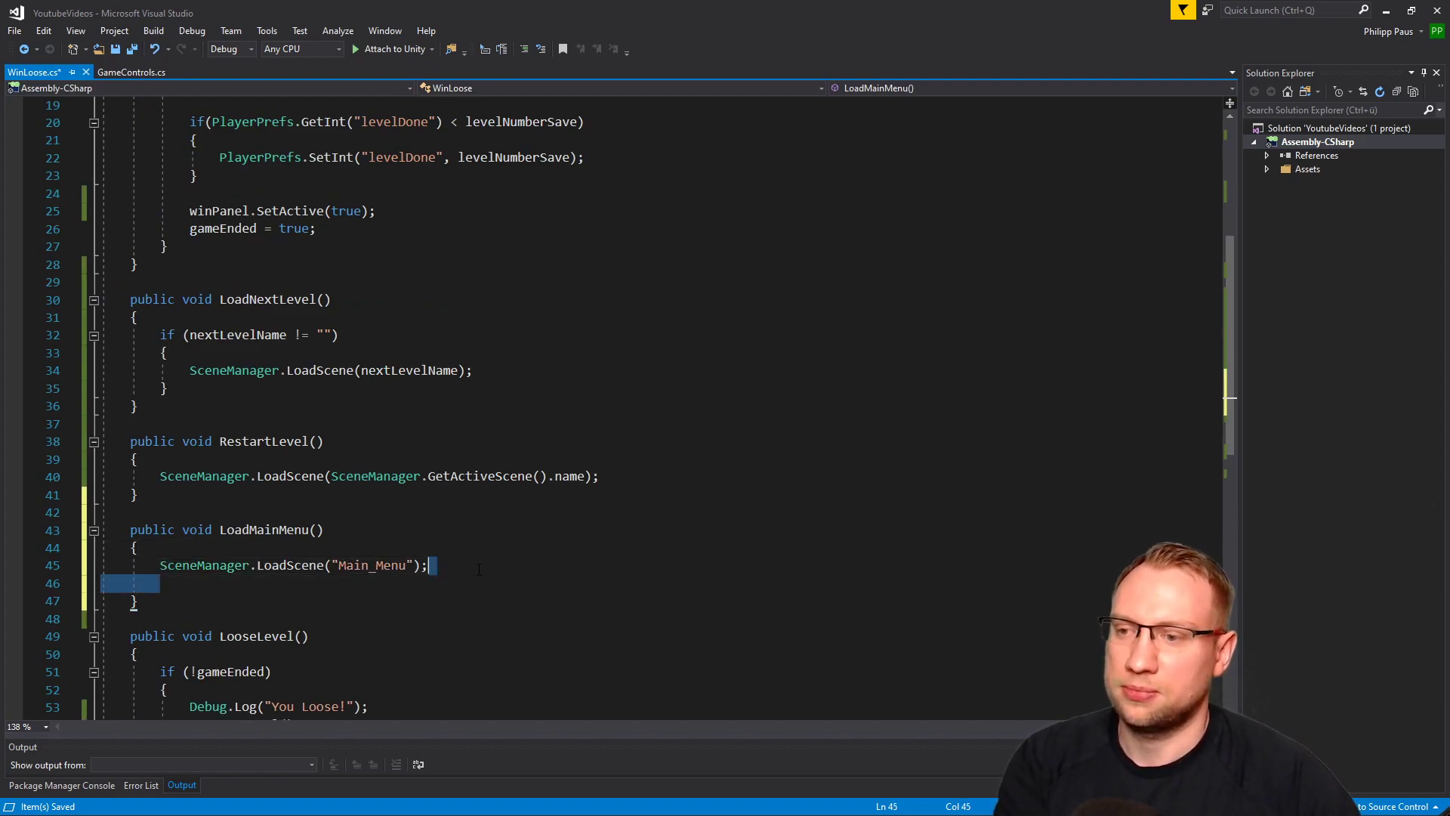
key("Delete")
key("ctrl+s")
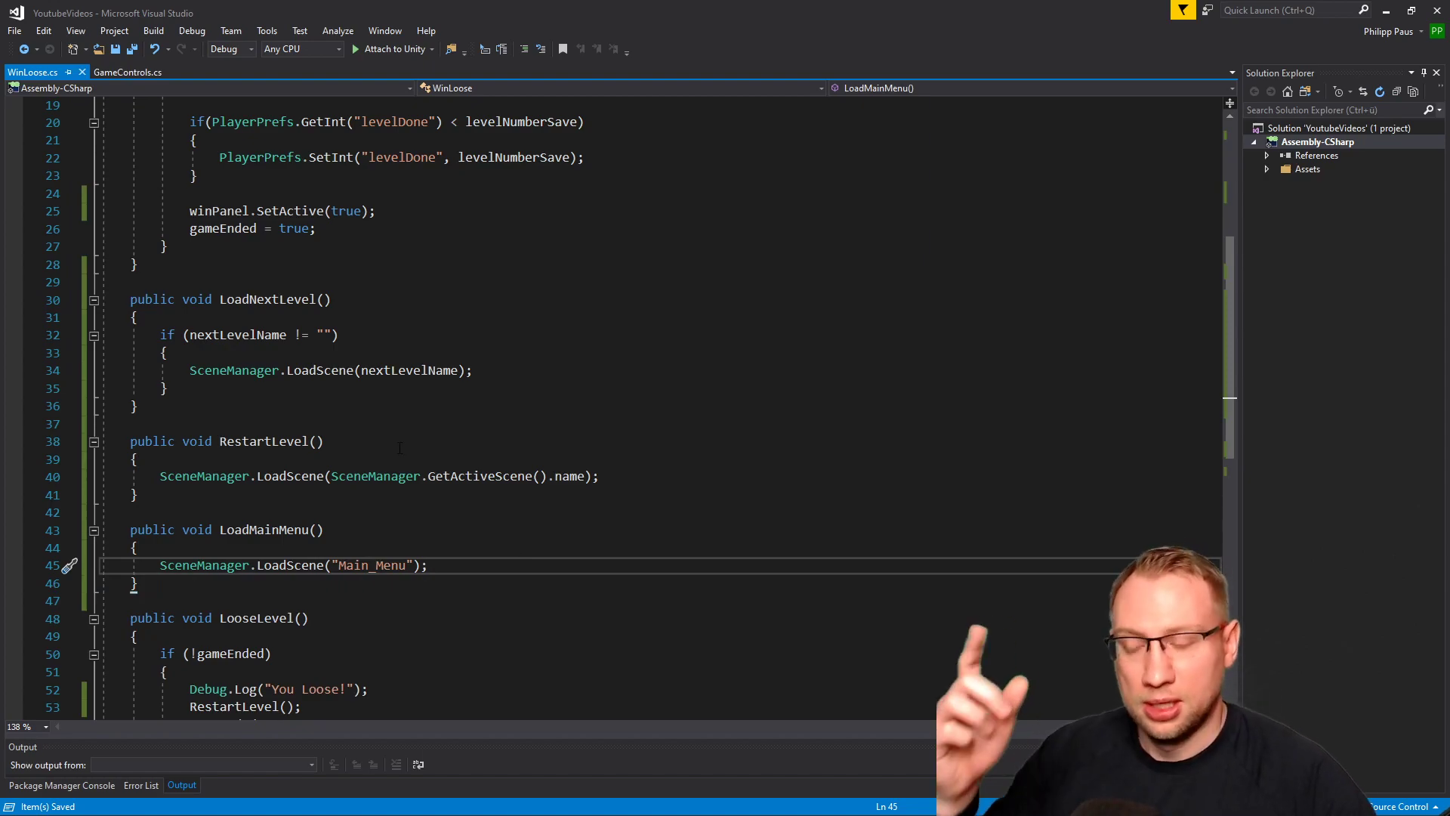
left_click_drag(219, 299, 340, 586)
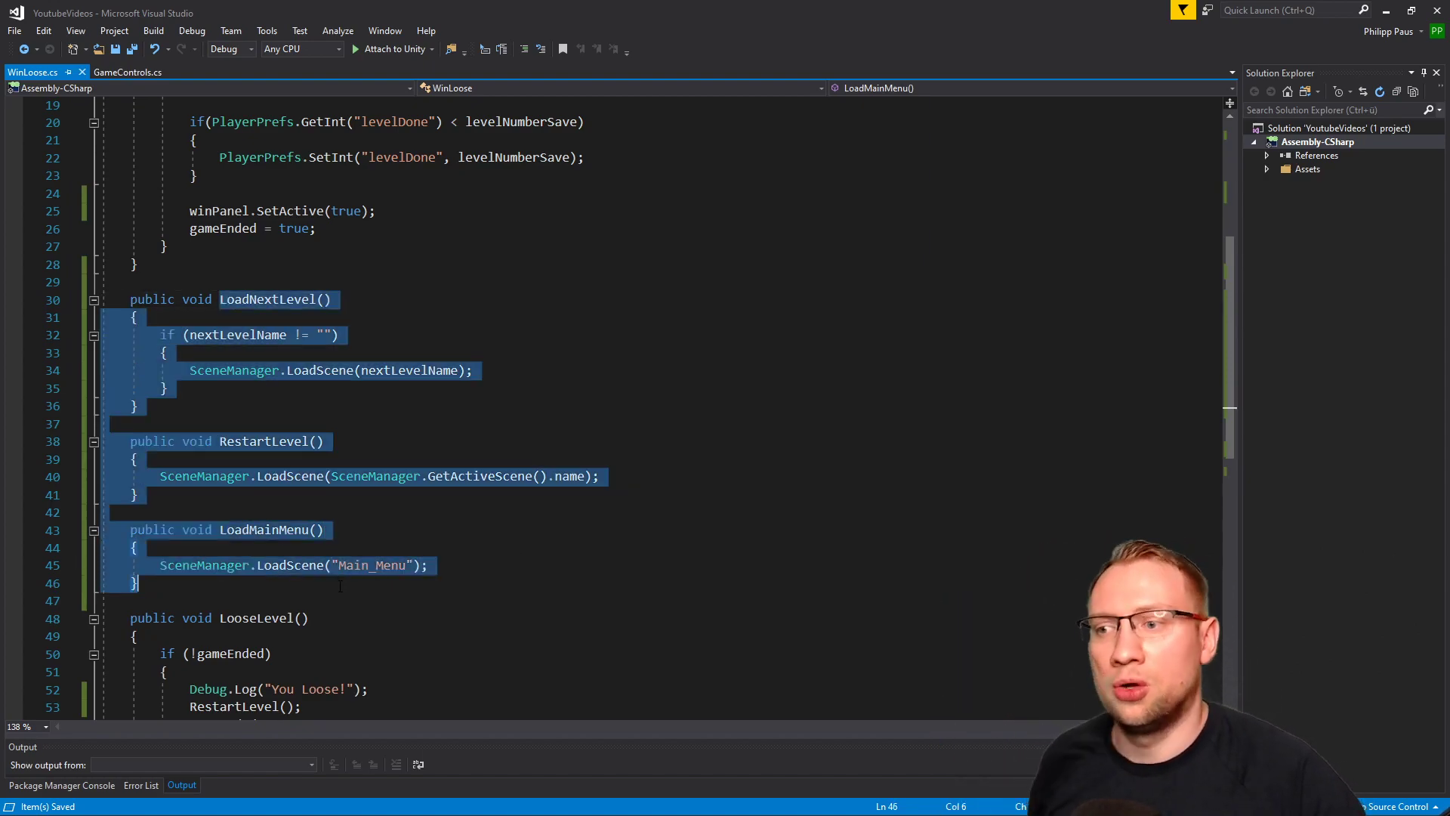
left_click(604, 590)
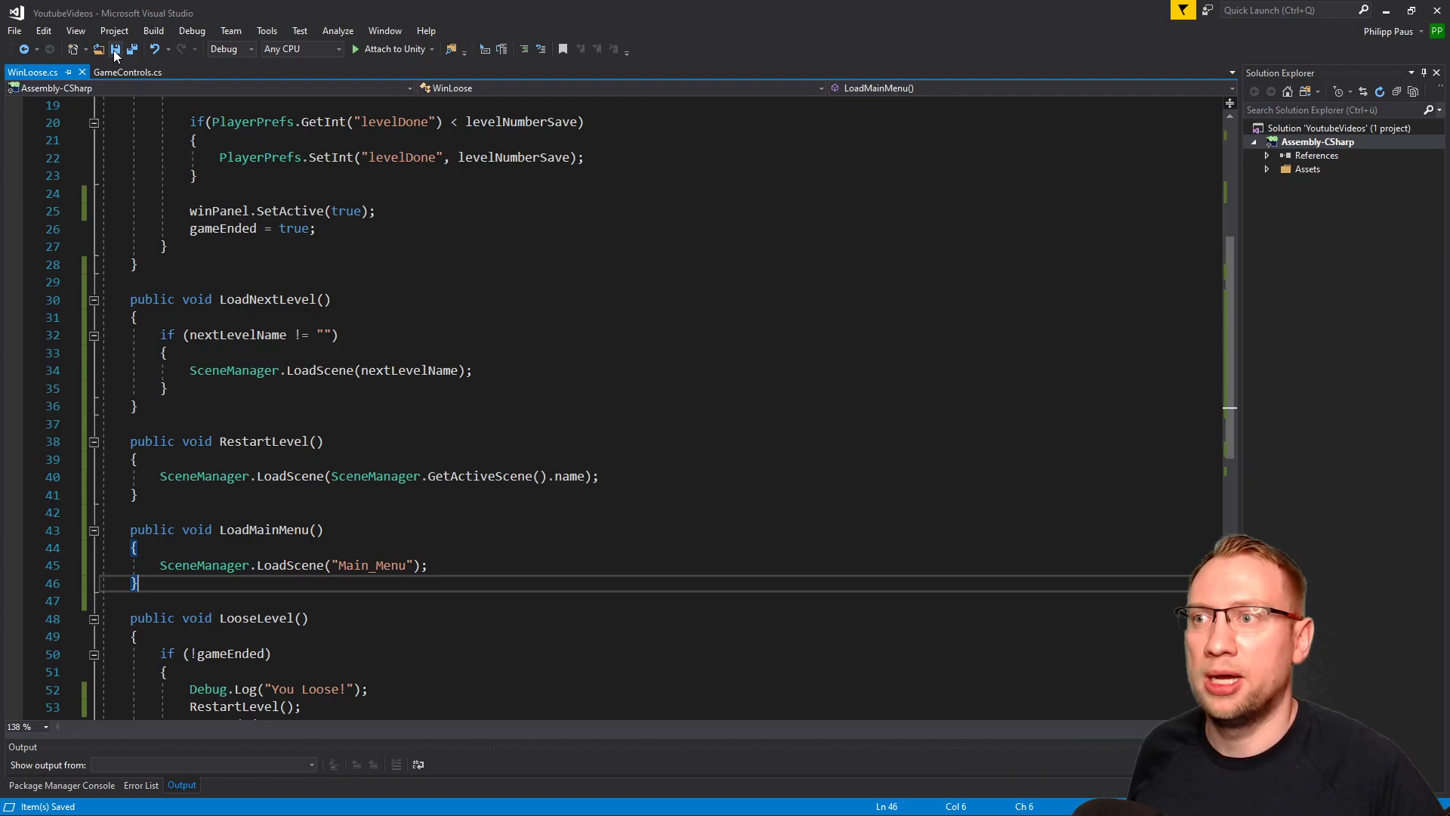
Playtest Level_0_02 to the goal, then inspect the unassigned winPanel error and GameController settings.
left_click(1386, 16)
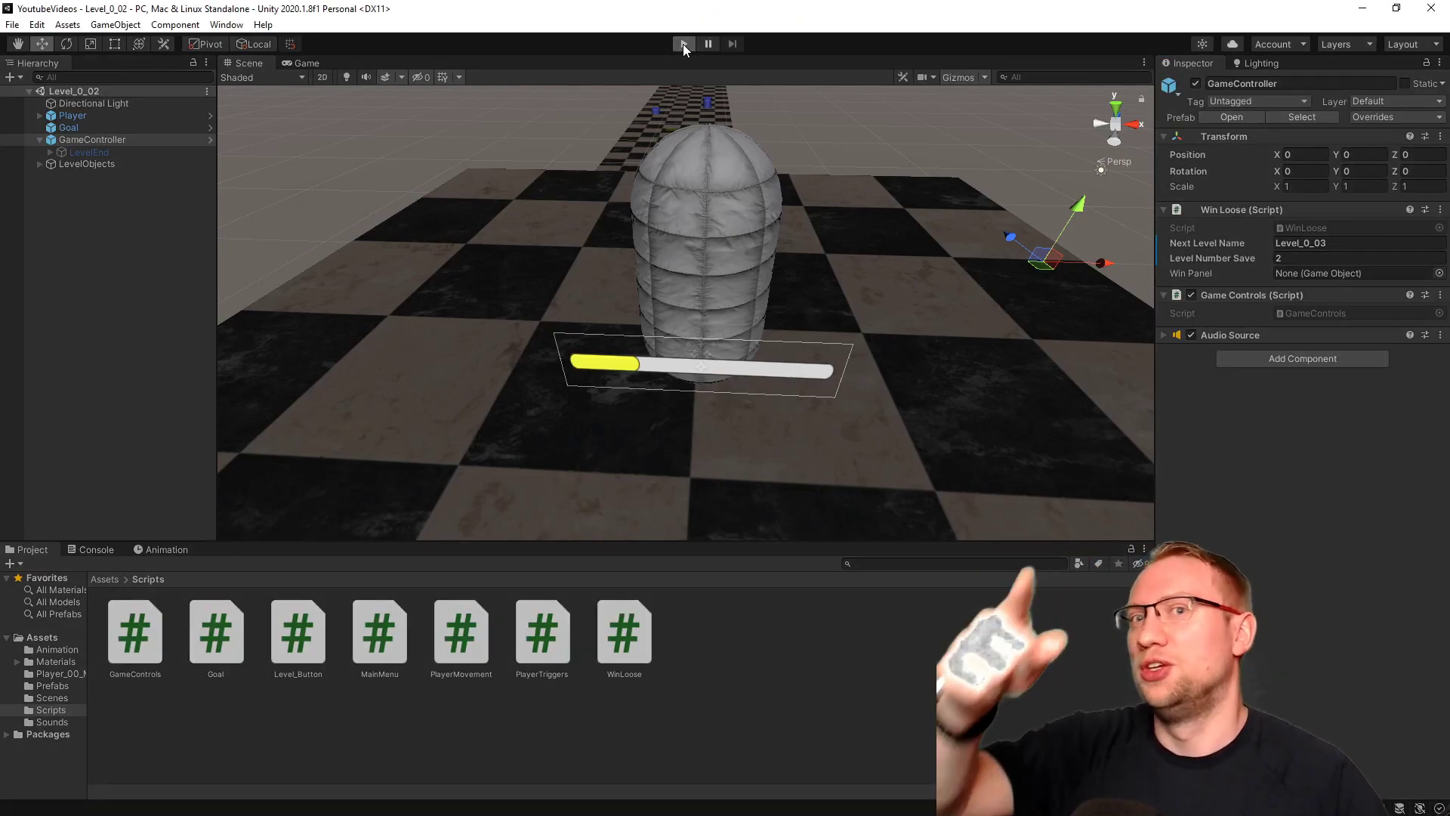
left_click(683, 43)
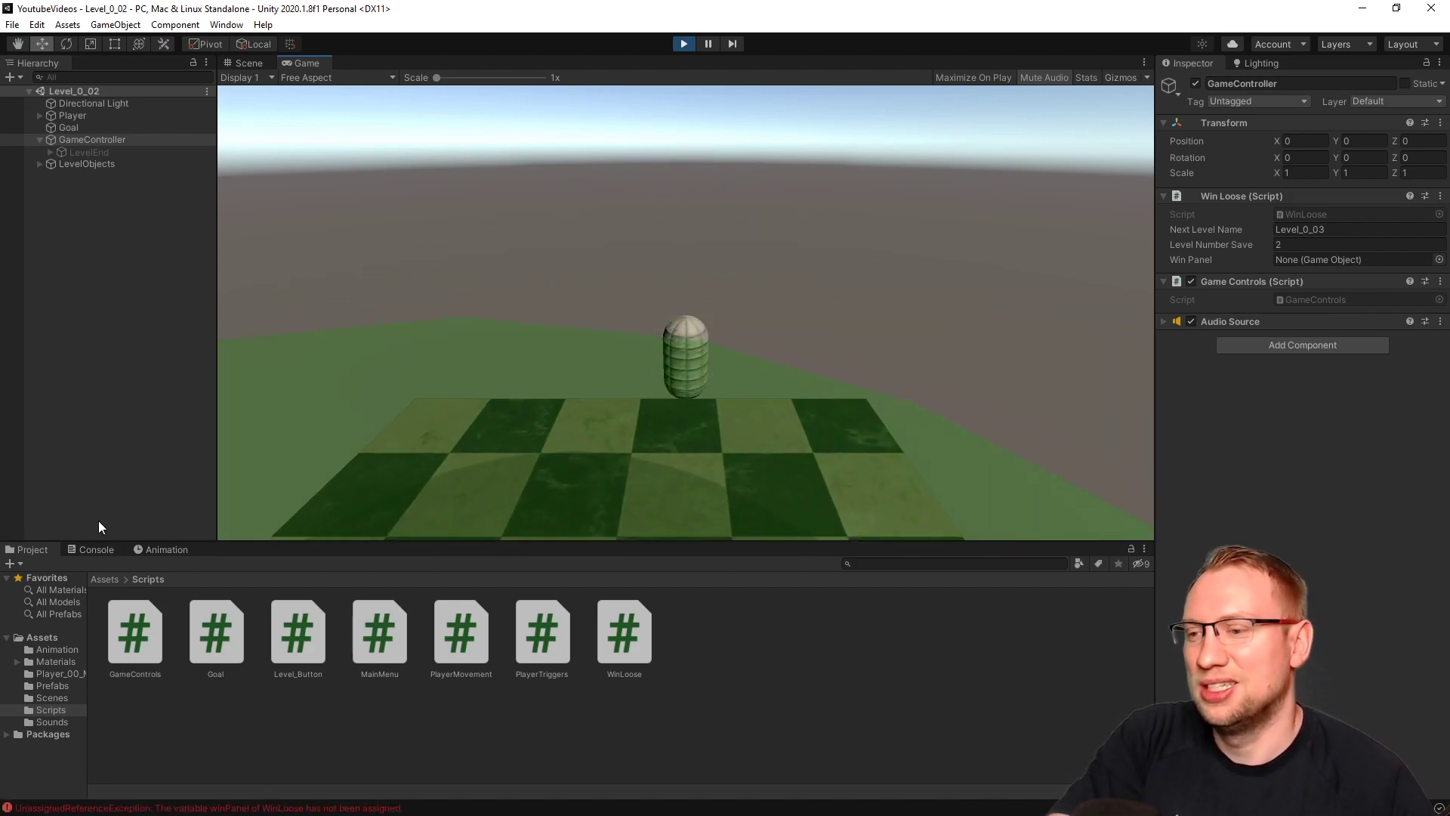
left_click(102, 553)
left_click(680, 45)
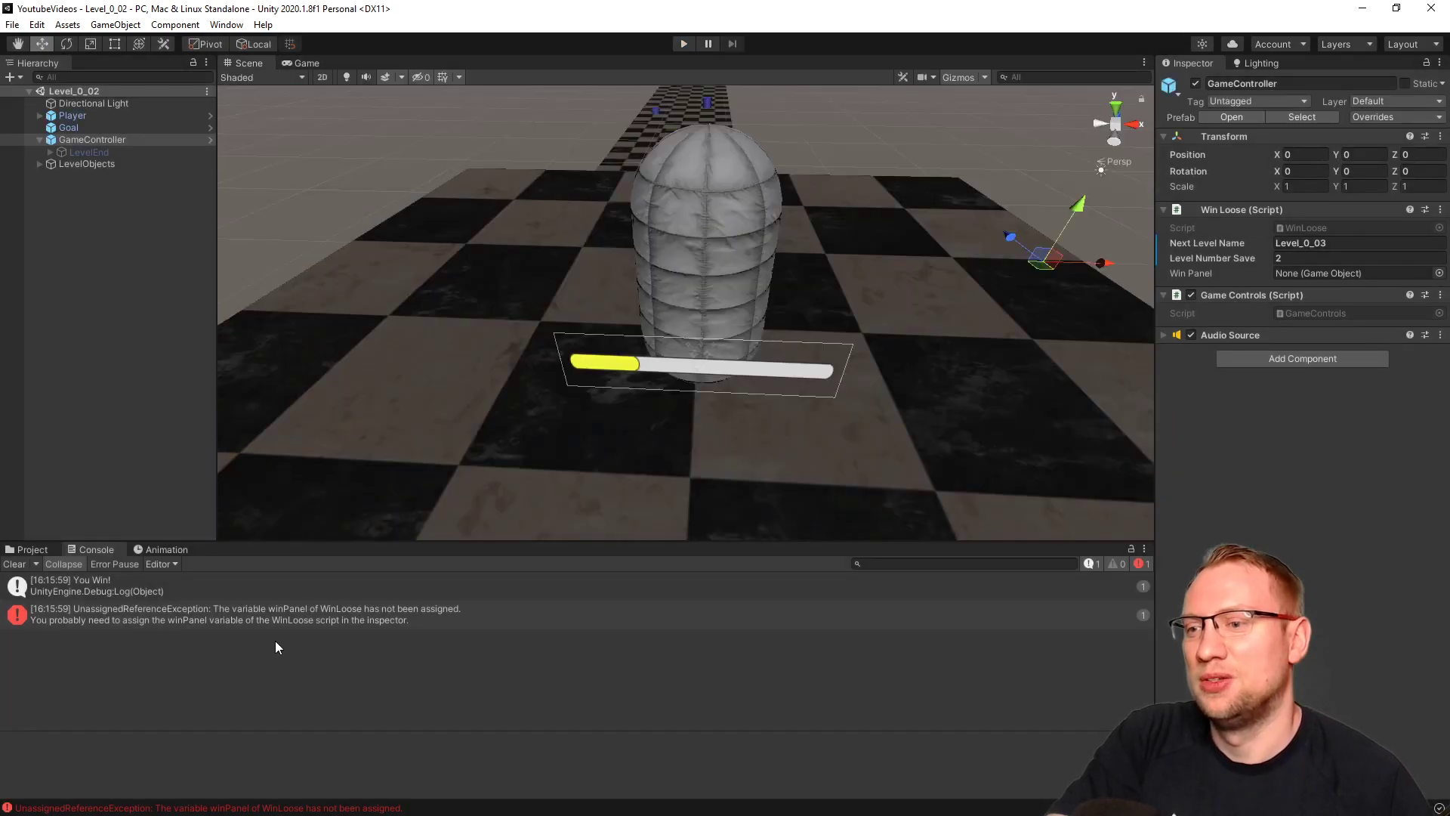
left_click(281, 622)
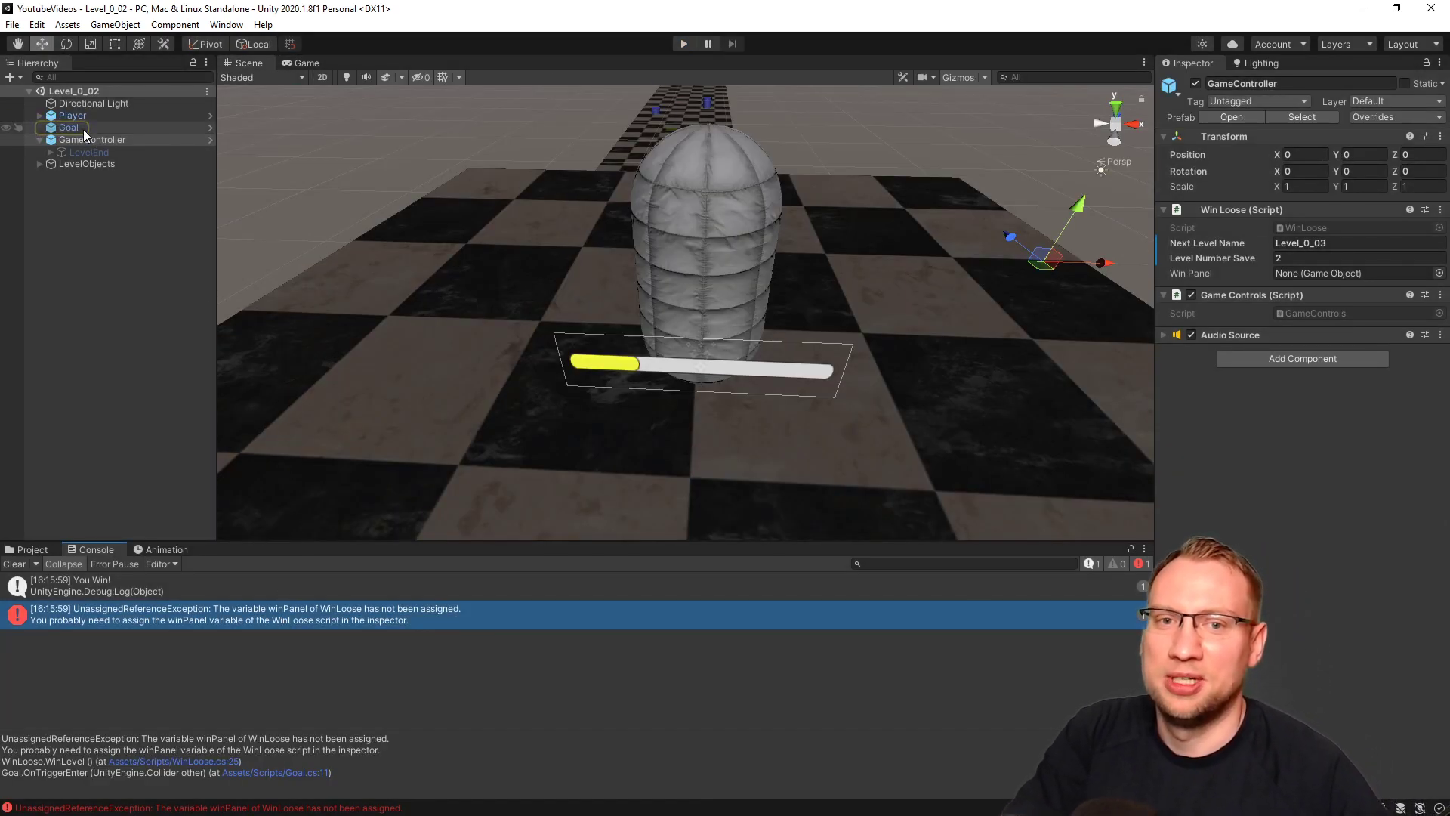
left_click(104, 129)
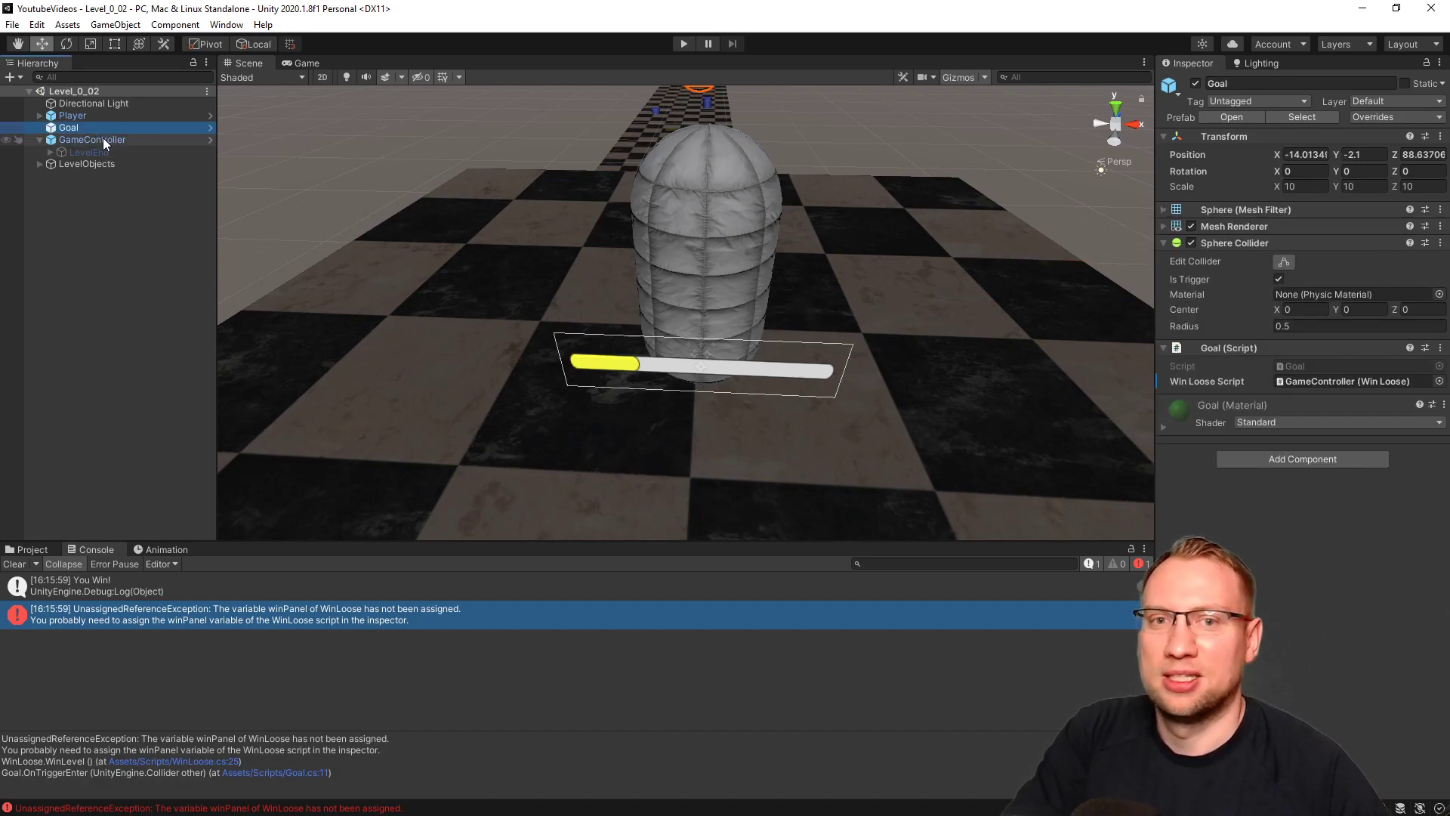
left_click(102, 138)
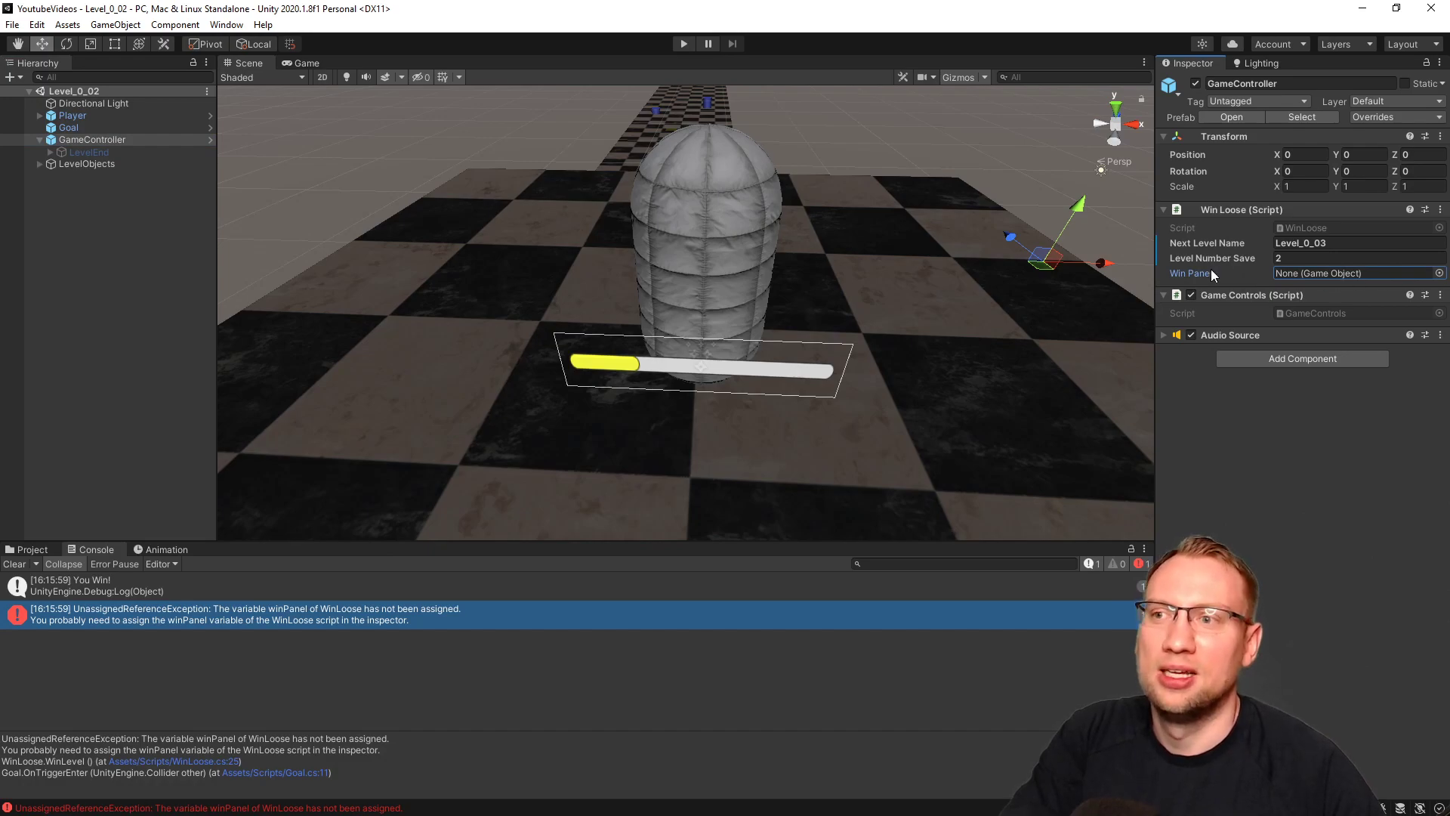
Assign LevelEnd to the GameController prefab's Win Panel and replay Level_0_02 to confirm.
key("alt")
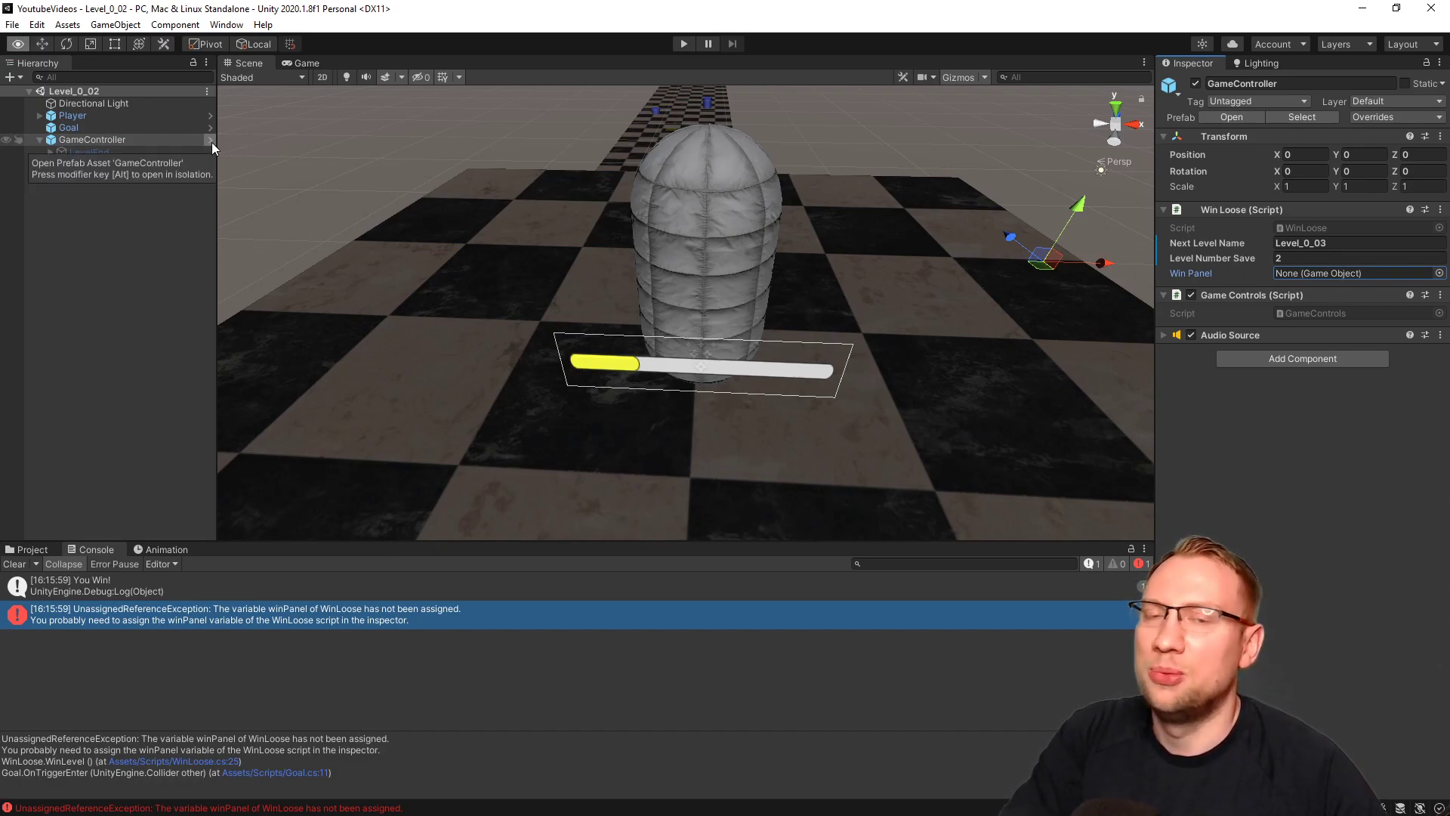
left_click(211, 141, "alt")
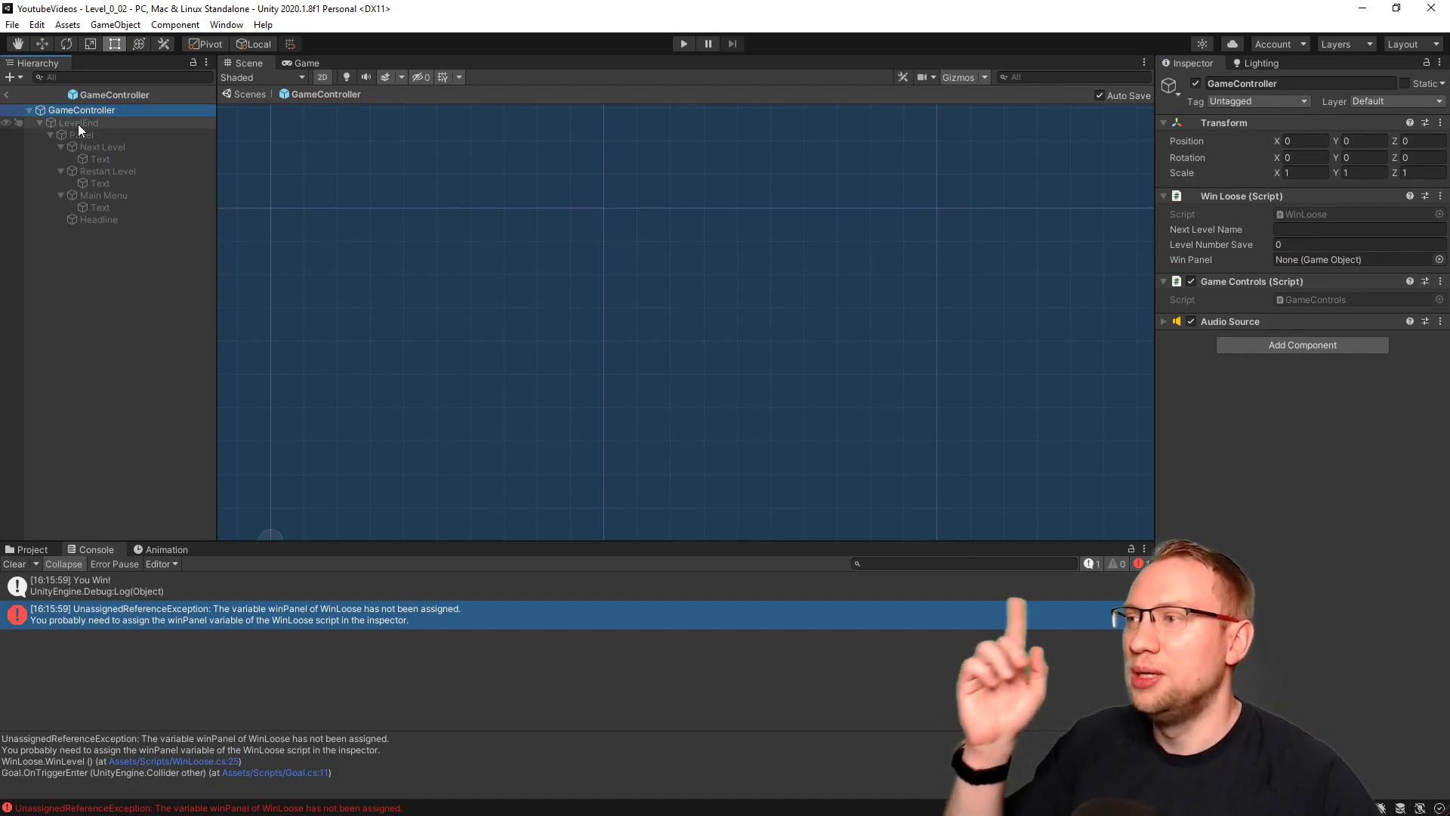
left_click_drag(1209, 248, 1288, 264)
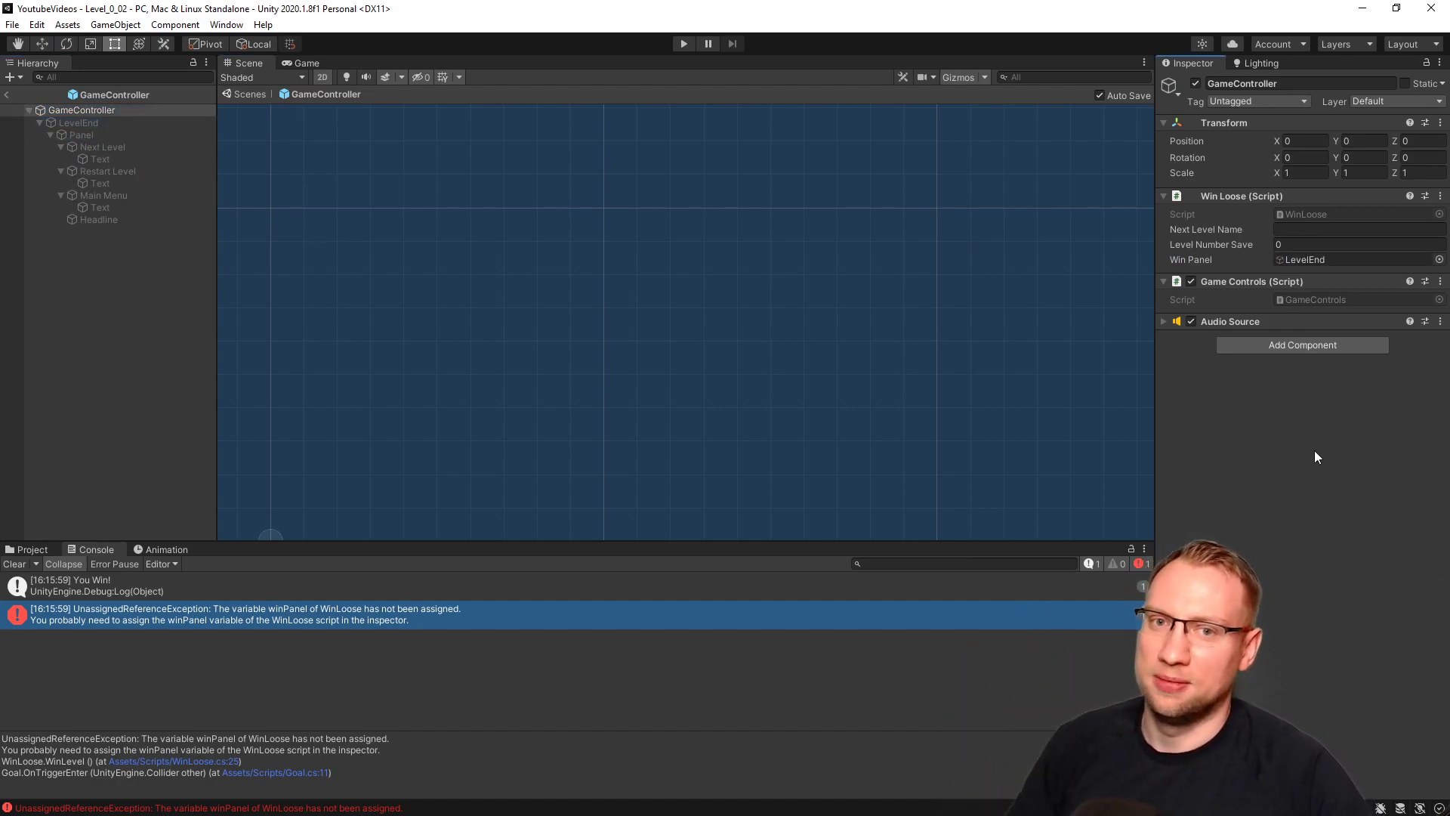
left_click(8, 96)
left_click(680, 45)
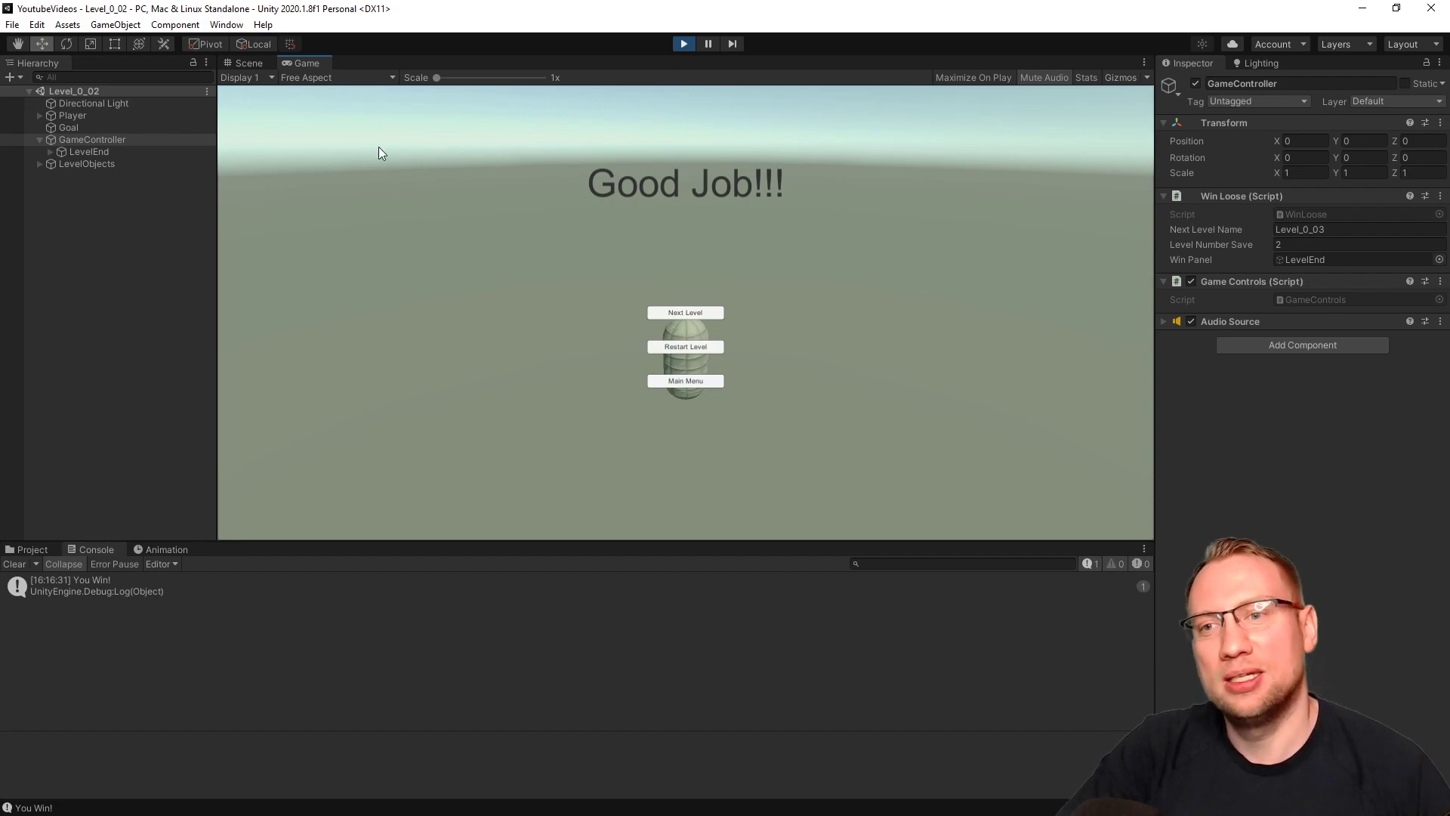
left_click(684, 44)
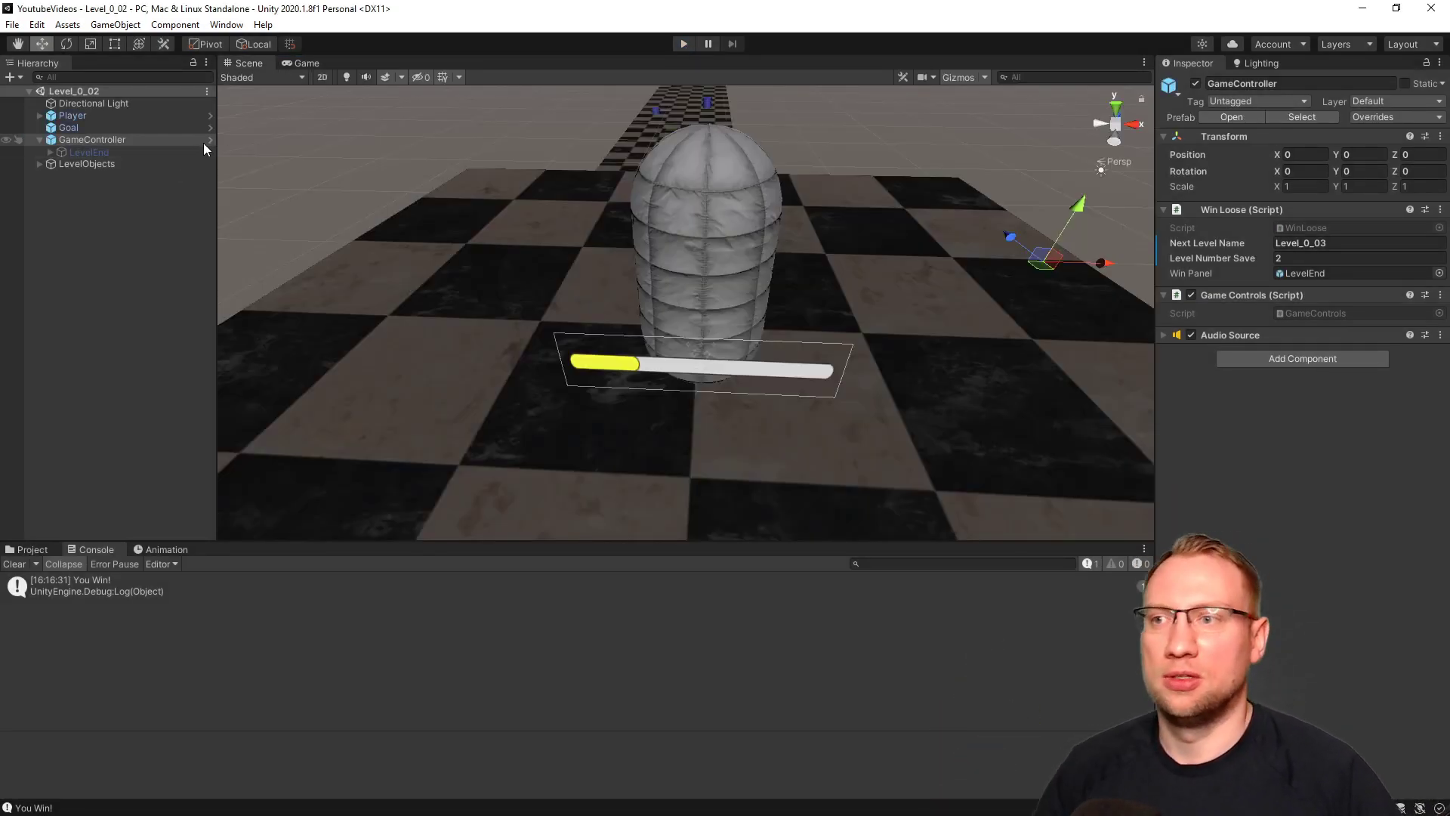
Open the GameController prefab and activate LevelEnd so the win panel shows.
left_click(209, 140)
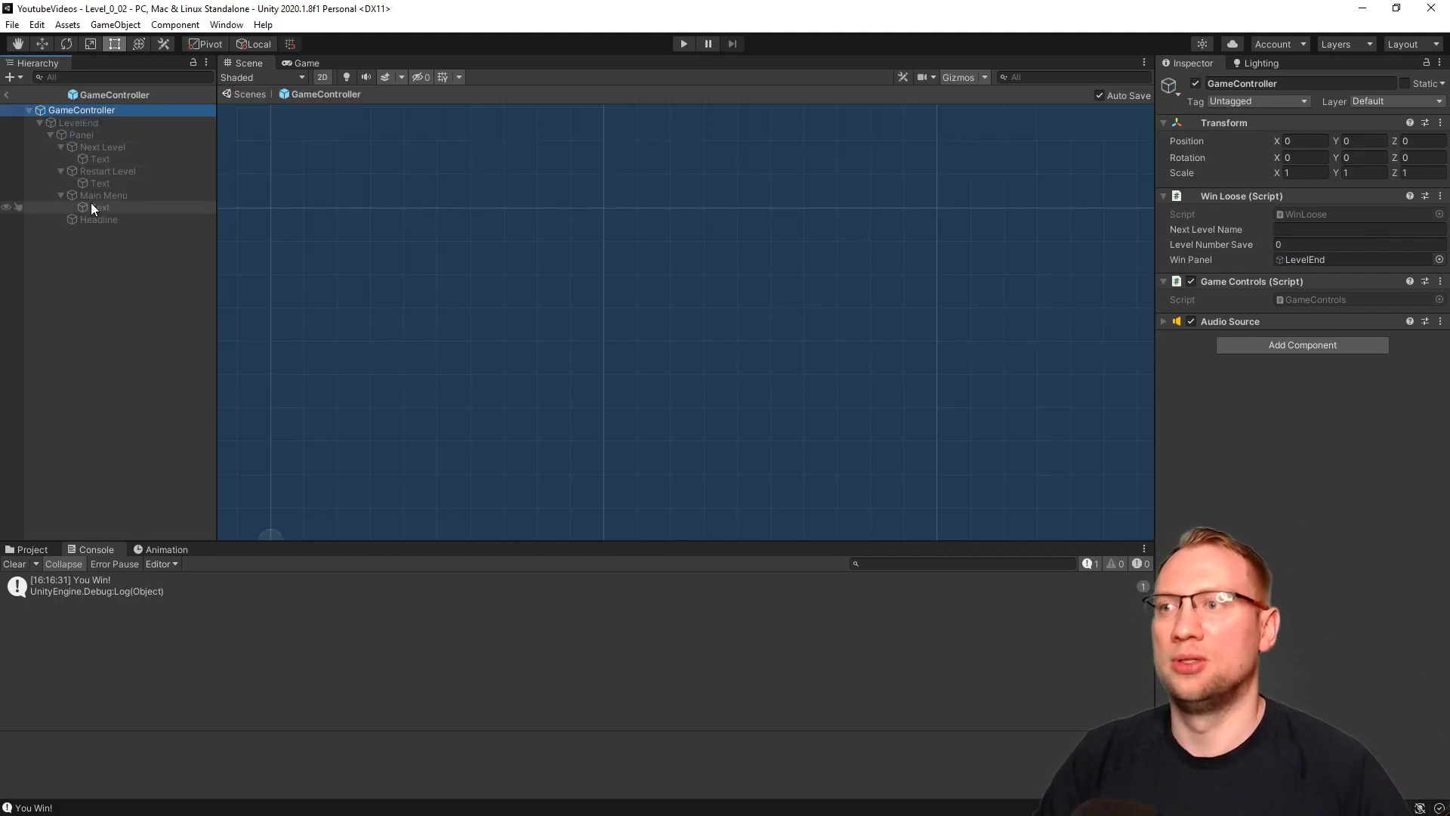
left_click(134, 121)
left_click(1195, 84)
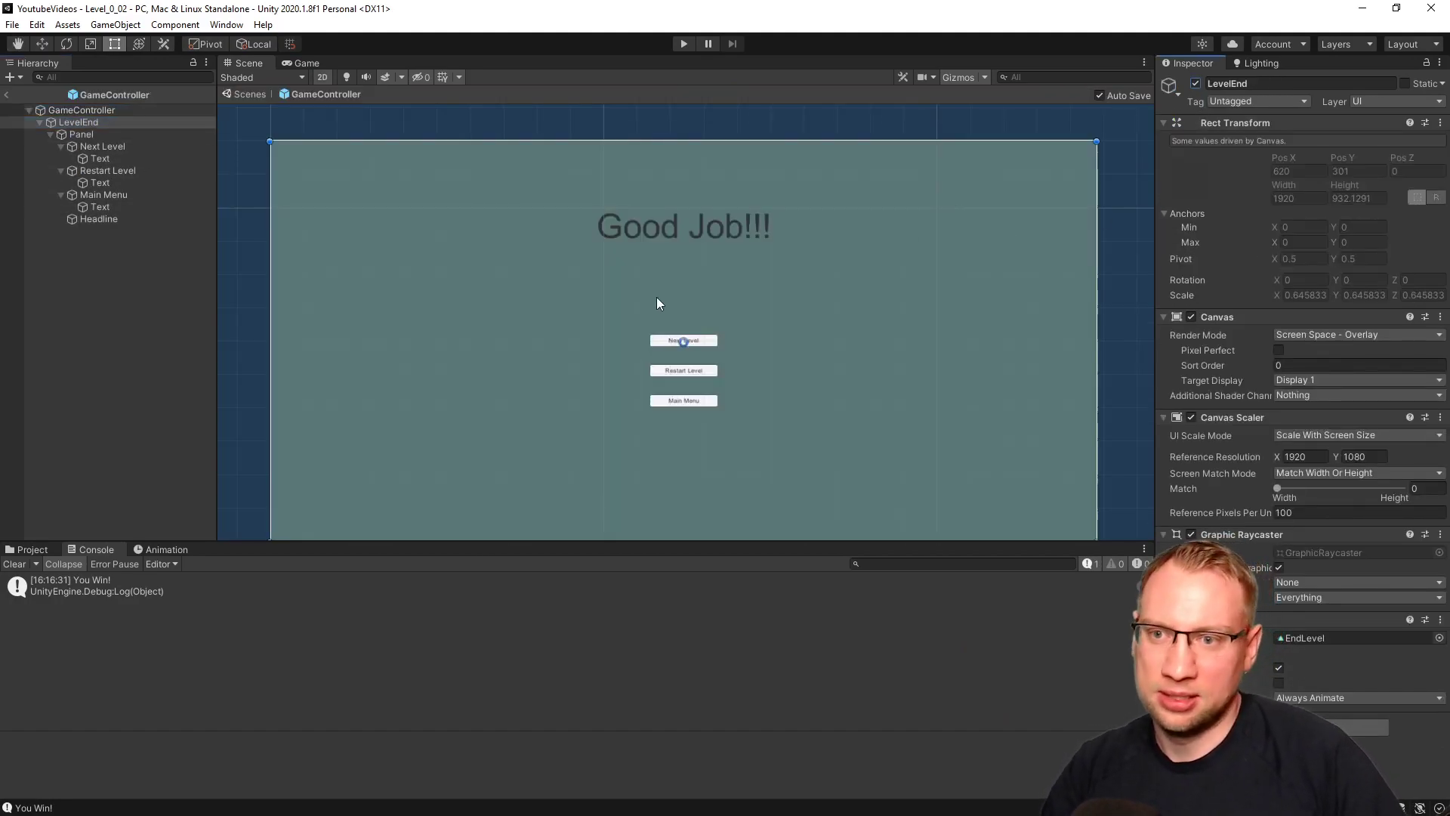
Set the Next Level button's On Click to WinLoose.LoadNextLevel() on GameController.
left_click(114, 149)
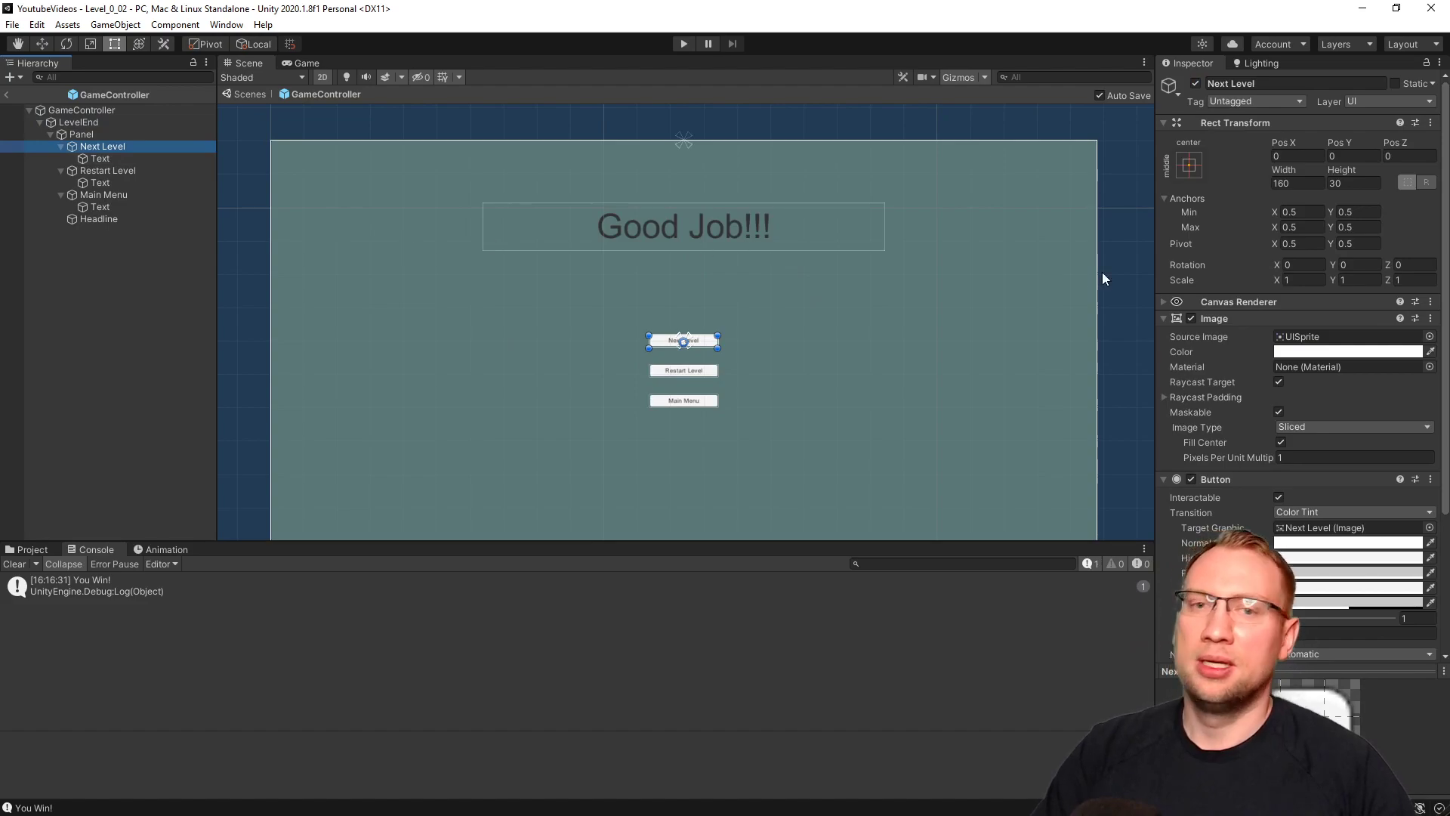
scroll(1232, 287, "down", 4)
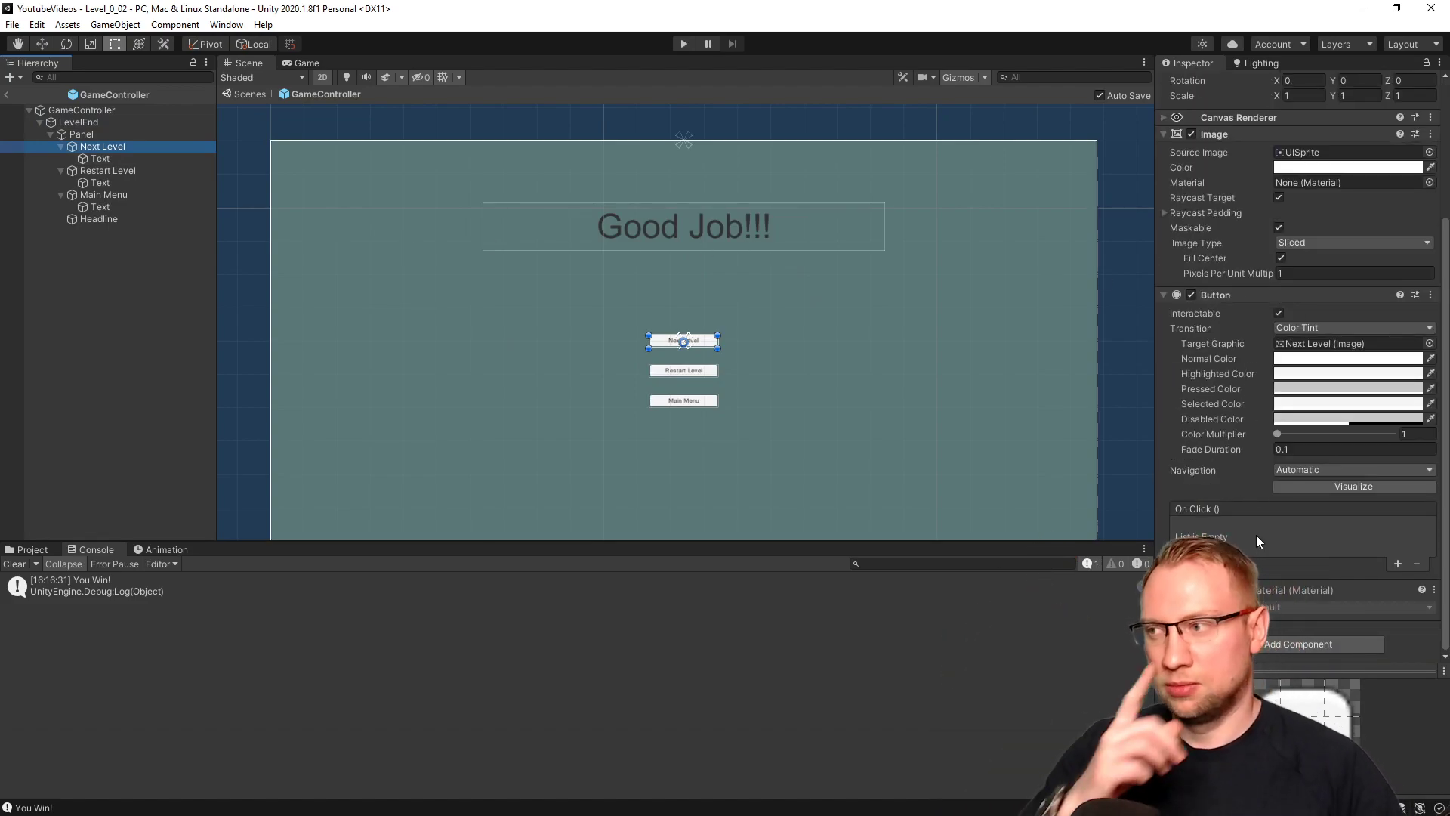
left_click(1398, 564)
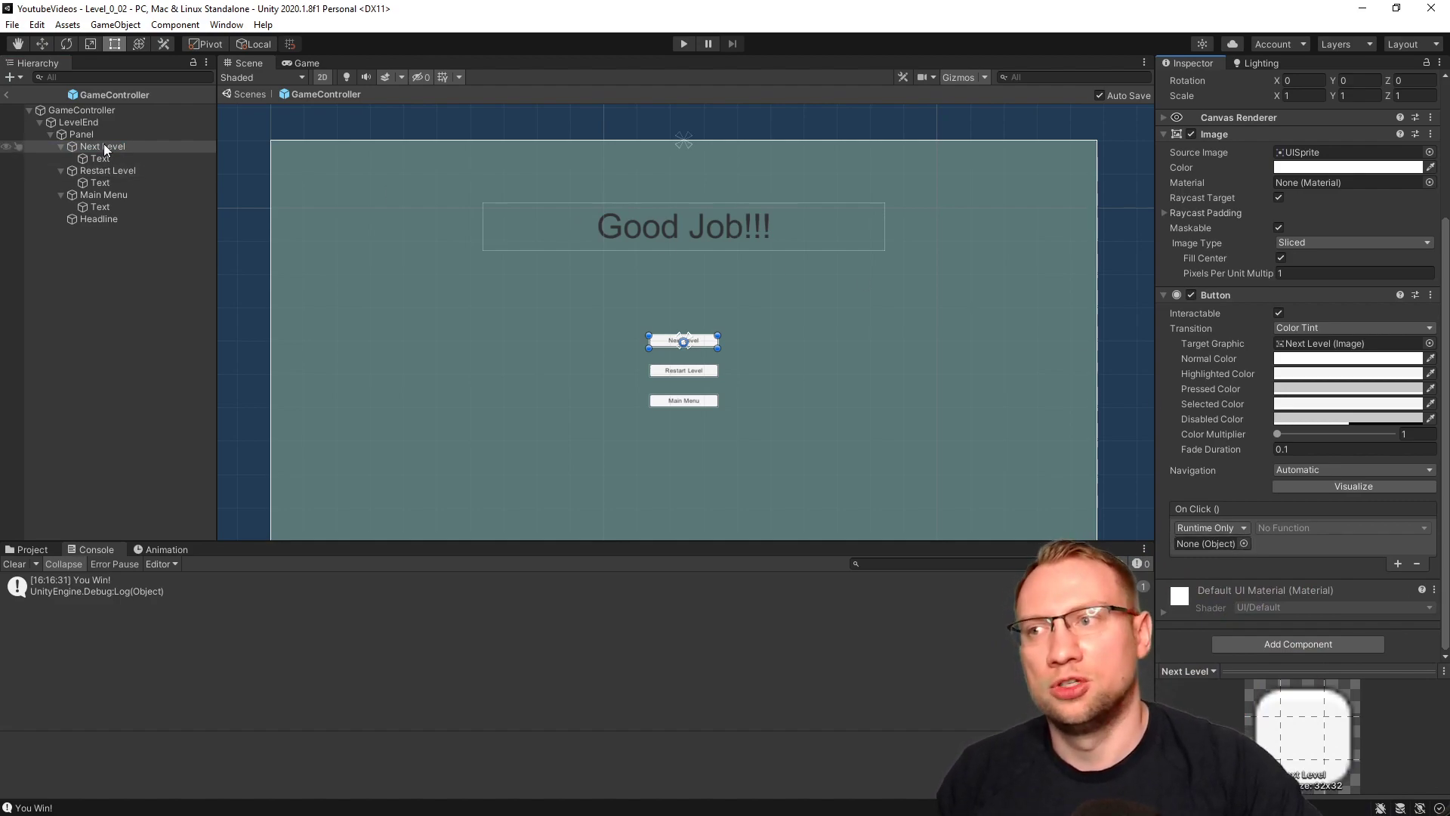
left_click_drag(98, 110, 1060, 381)
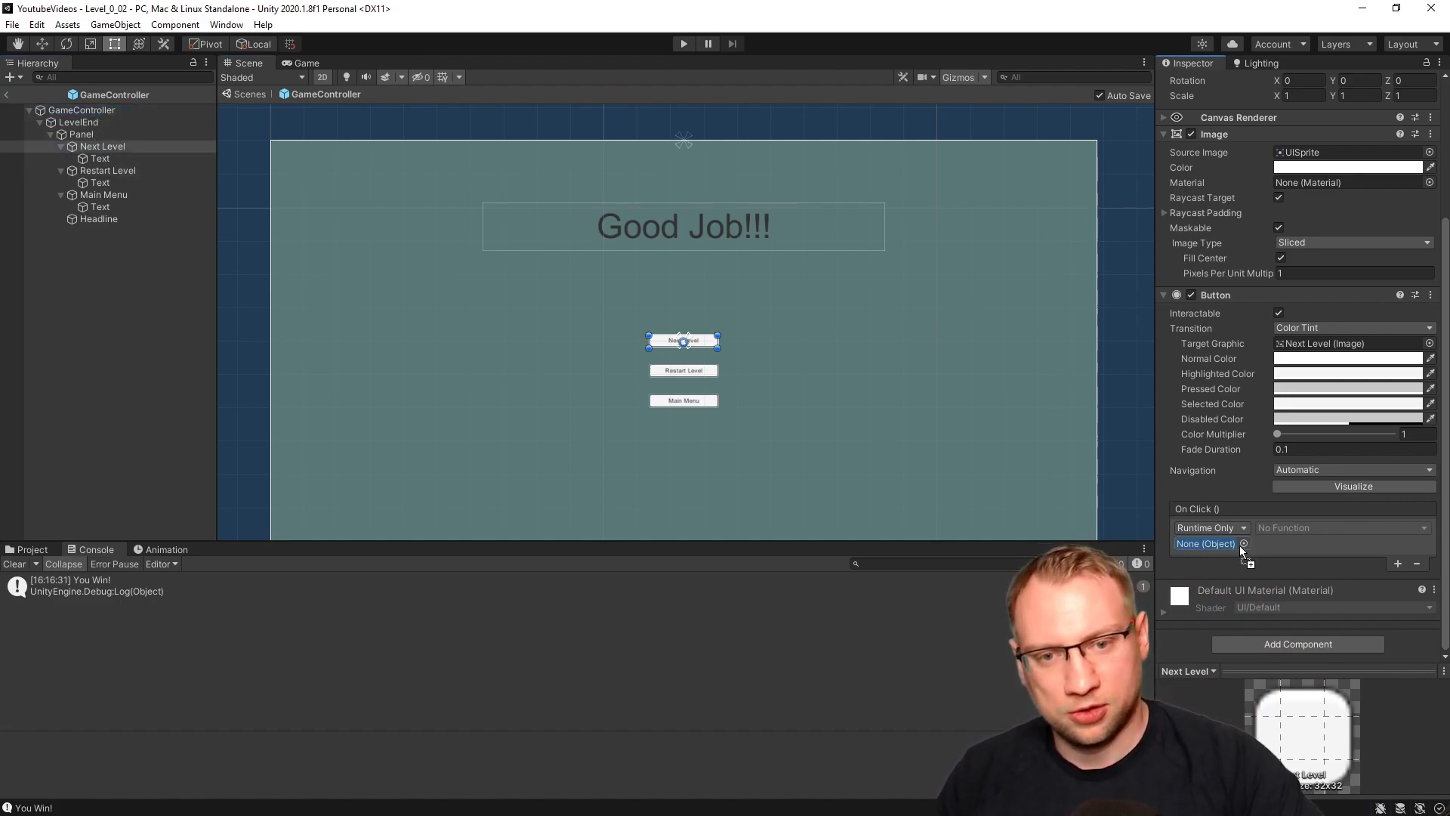
left_click(1284, 528)
mouse_move(1307, 602)
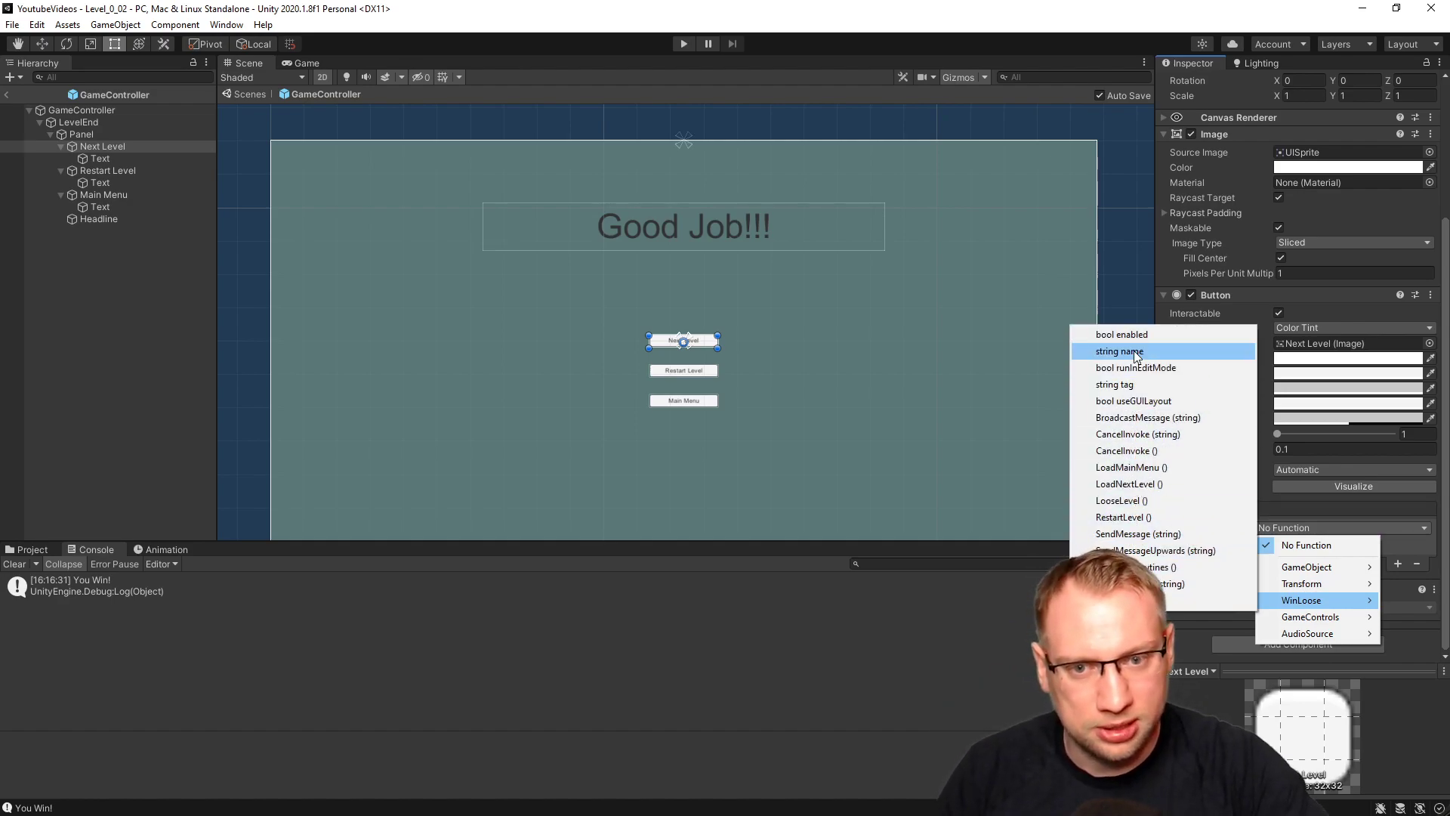
left_click(1129, 484)
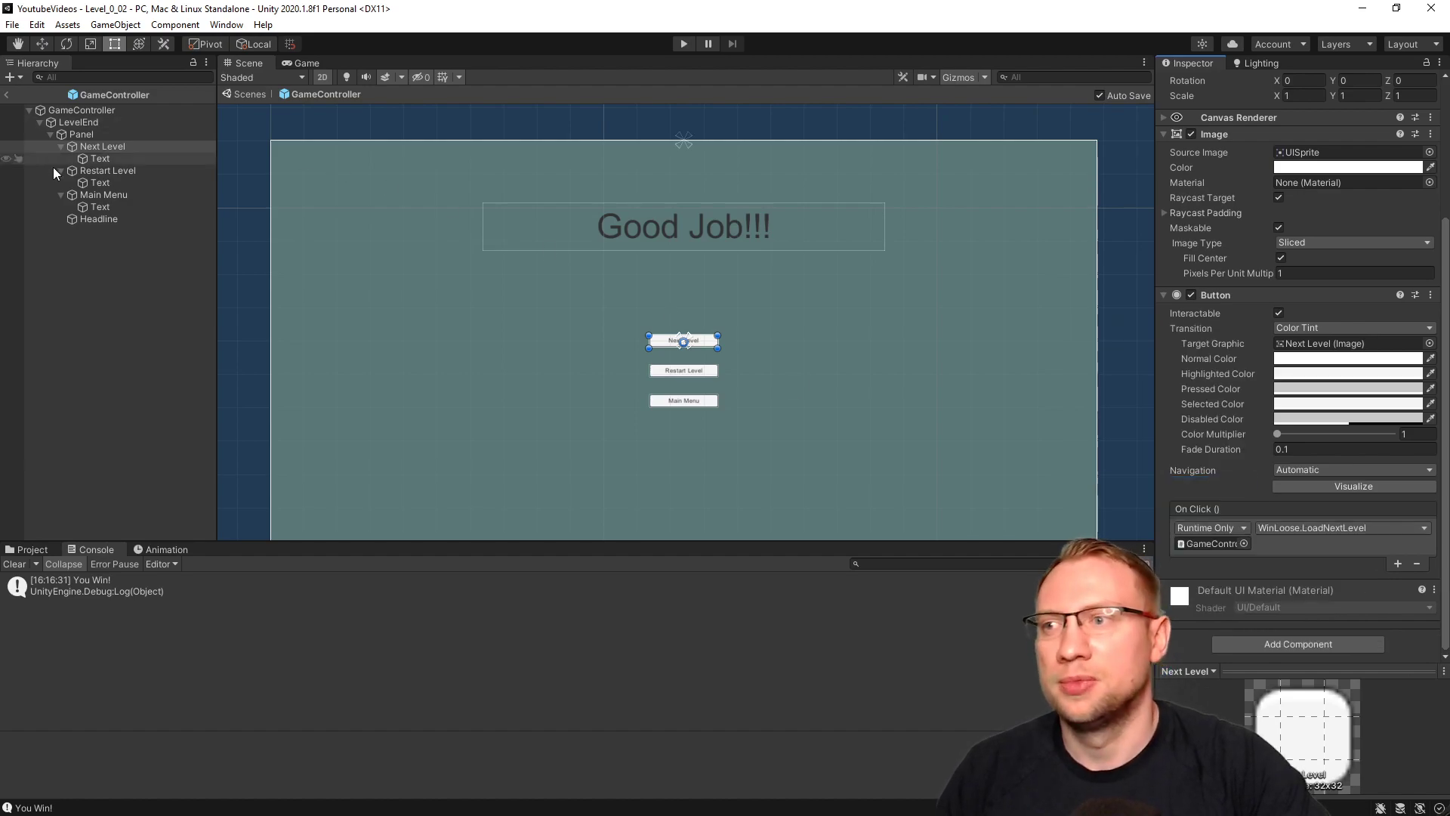
left_click(87, 171)
Give the Restart Level button an On Click calling a WinLoose method on GameController.
left_click(1398, 564)
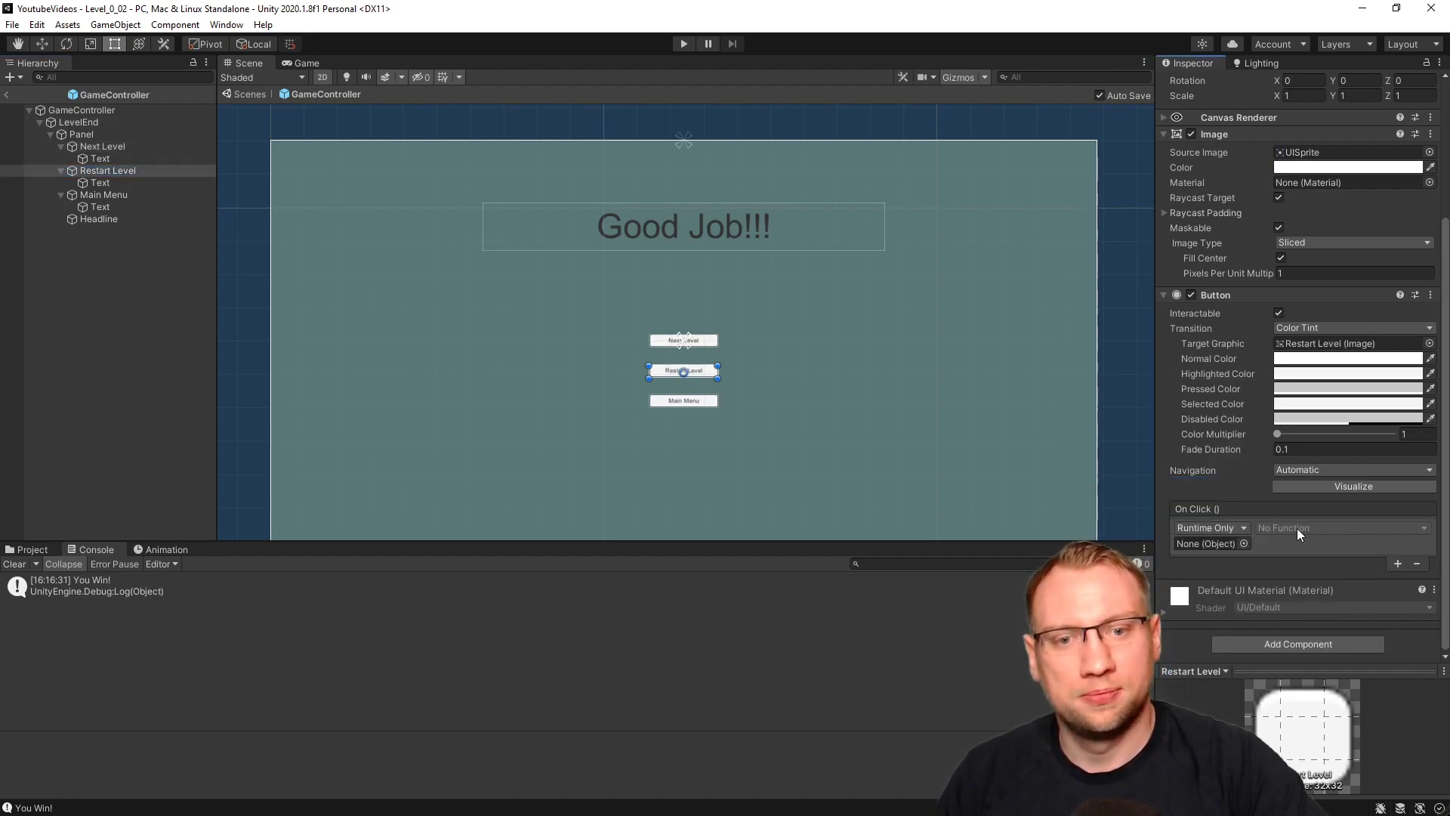
left_click_drag(81, 110, 1213, 544)
left_click(1300, 534)
mouse_move(1307, 600)
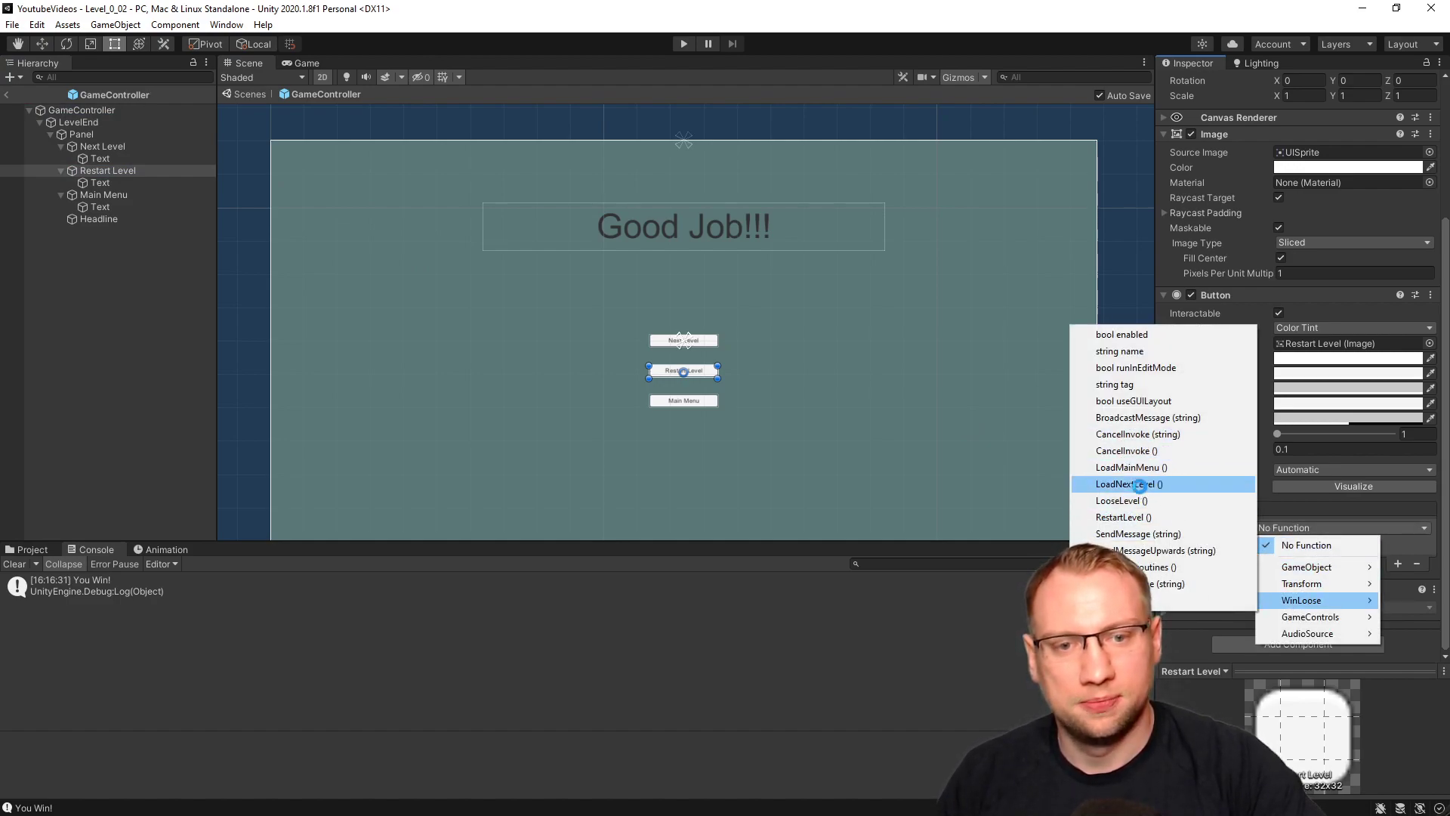
left_click(1139, 484)
Set the Main Menu button's On Click to WinLoose.LoadMainMenu() on GameController, then start Play.
left_click(106, 195)
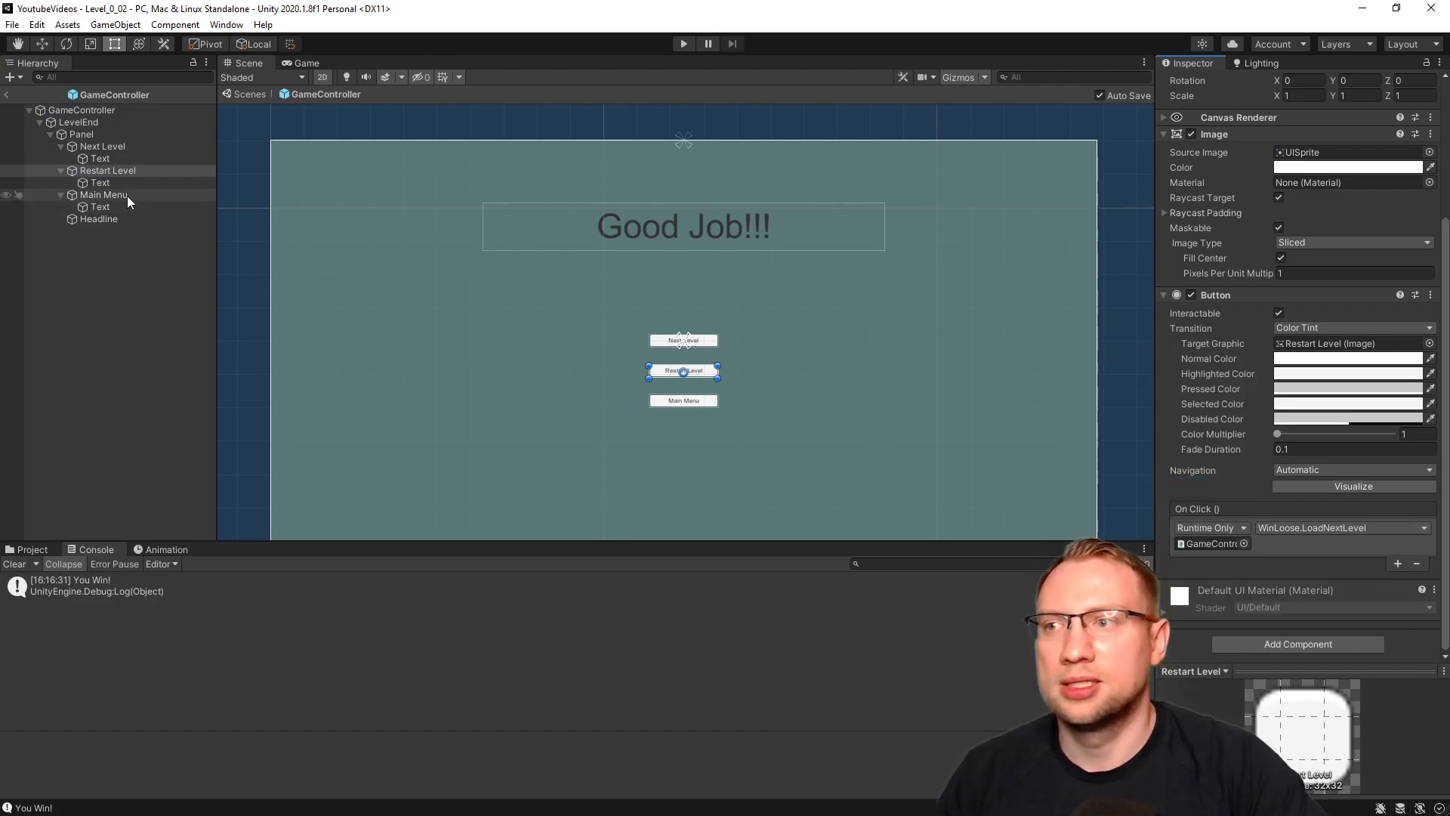
left_click(1397, 563)
left_click(1243, 543)
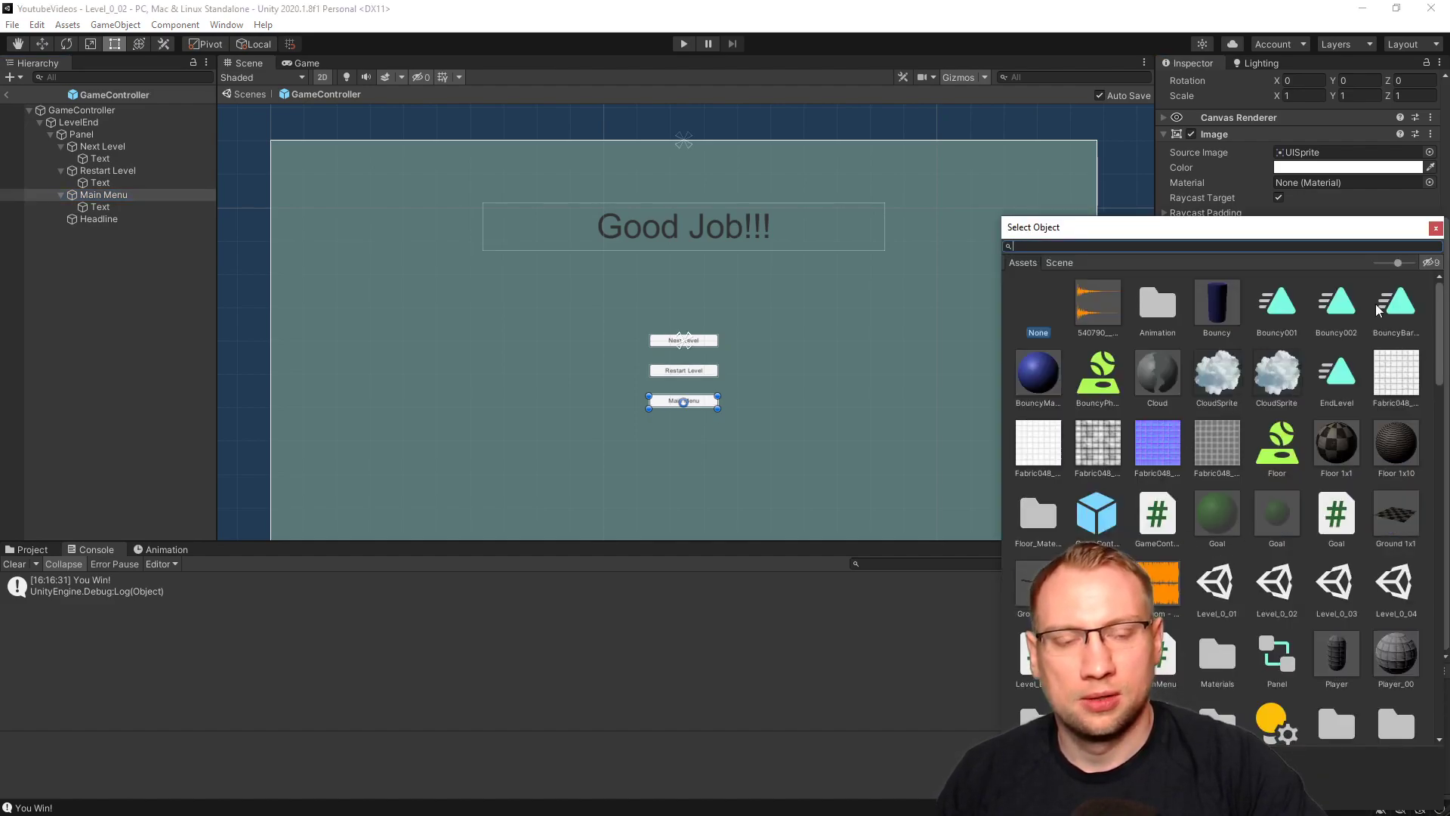
left_click(75, 98)
left_click_drag(76, 98, 1212, 543)
left_click(1344, 528)
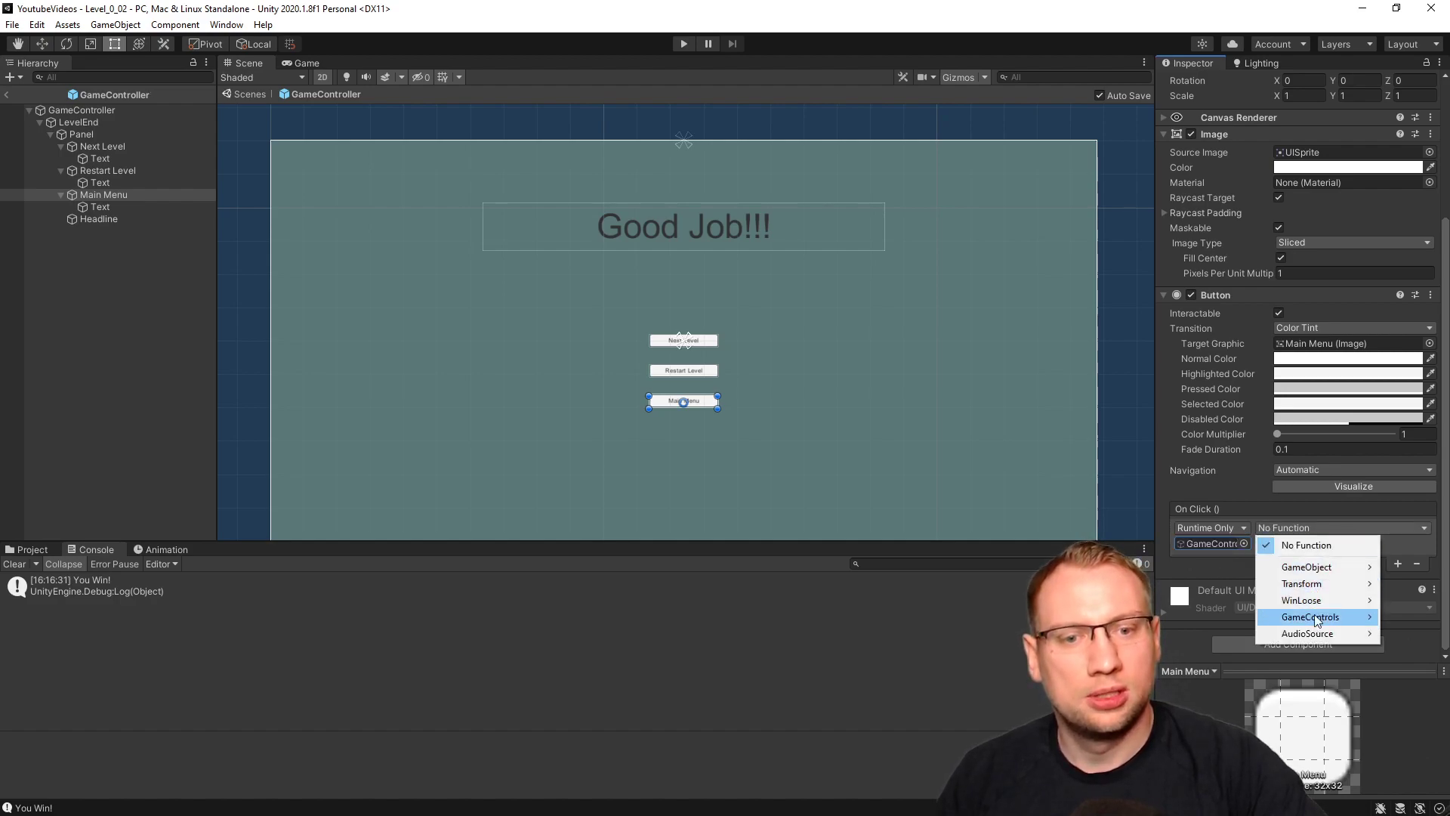
mouse_move(1306, 600)
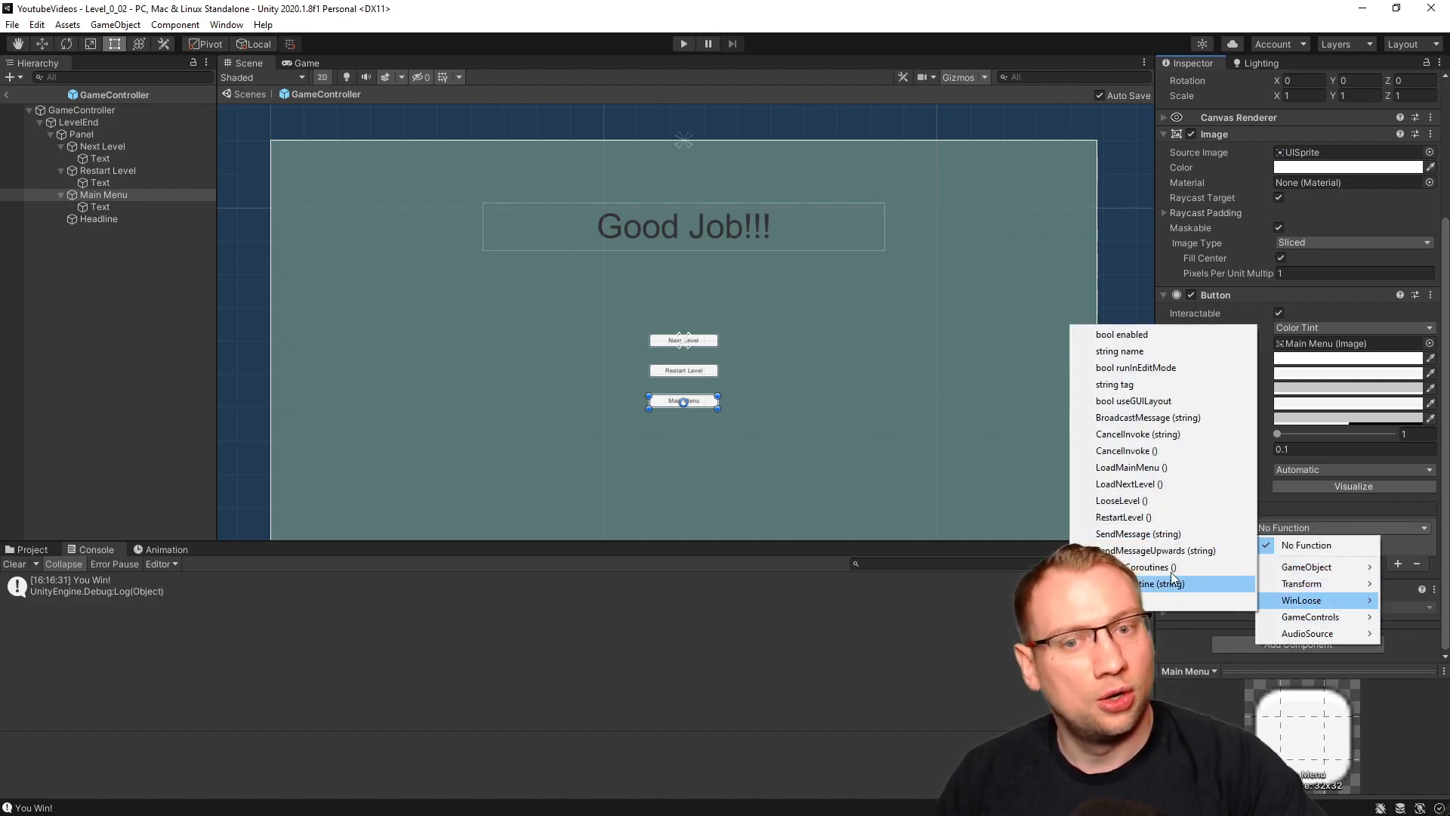
left_click(1158, 470)
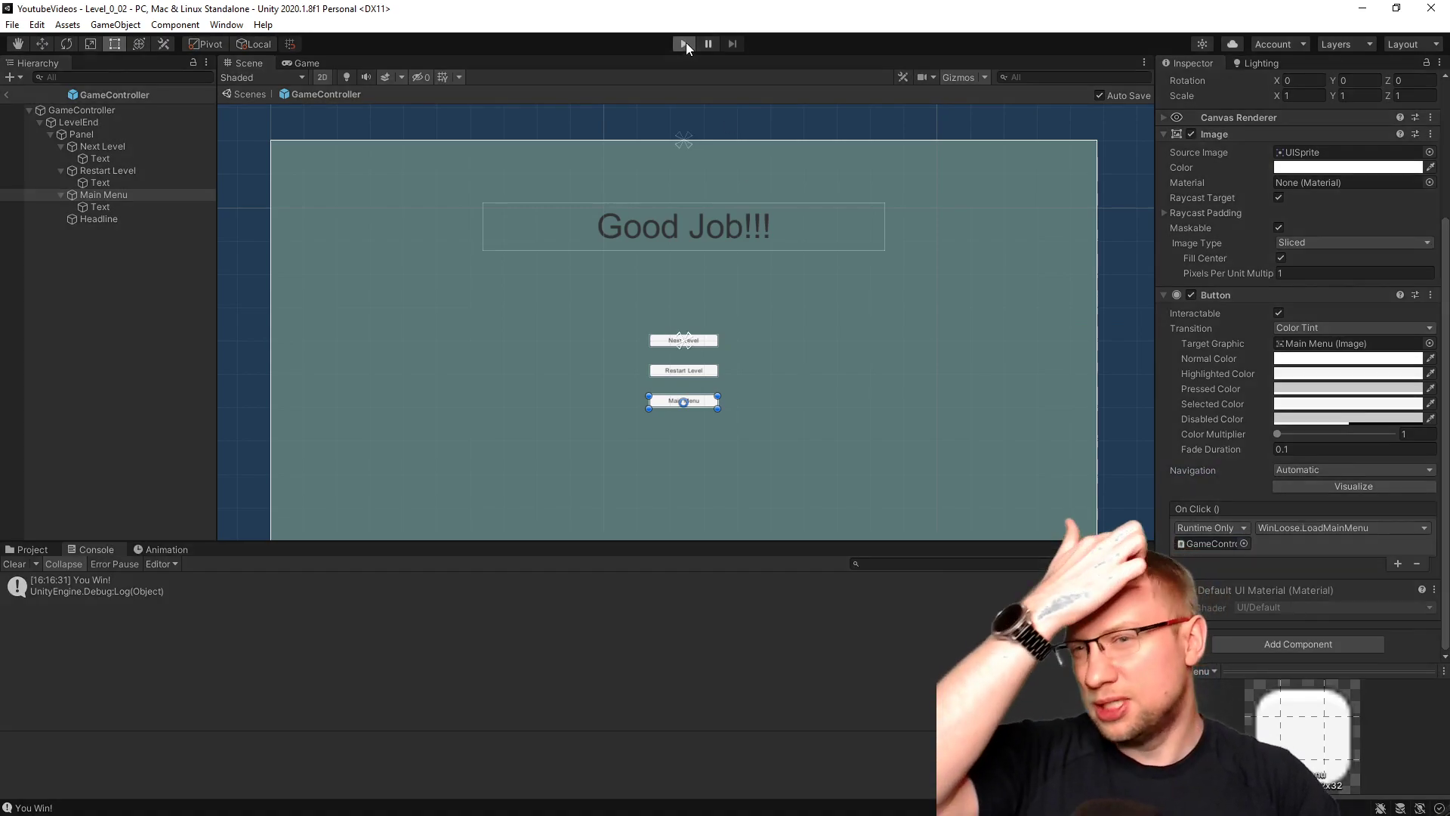
left_click(685, 44)
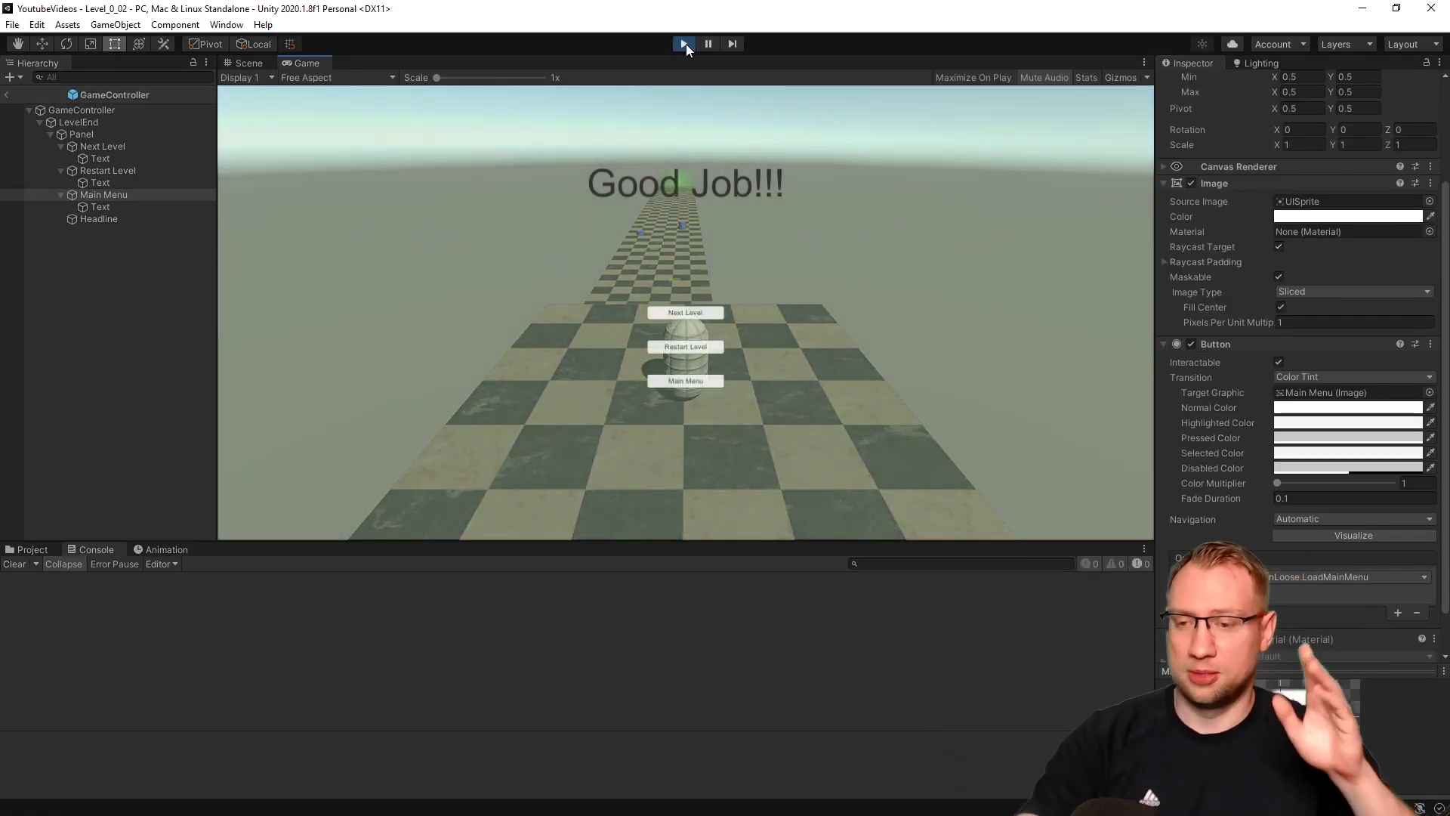
Deactivate LevelEnd, replay Level_0_02 until the Good Job!!! panel appears, and return to the scene hierarchy.
left_click(685, 44)
left_click(113, 123)
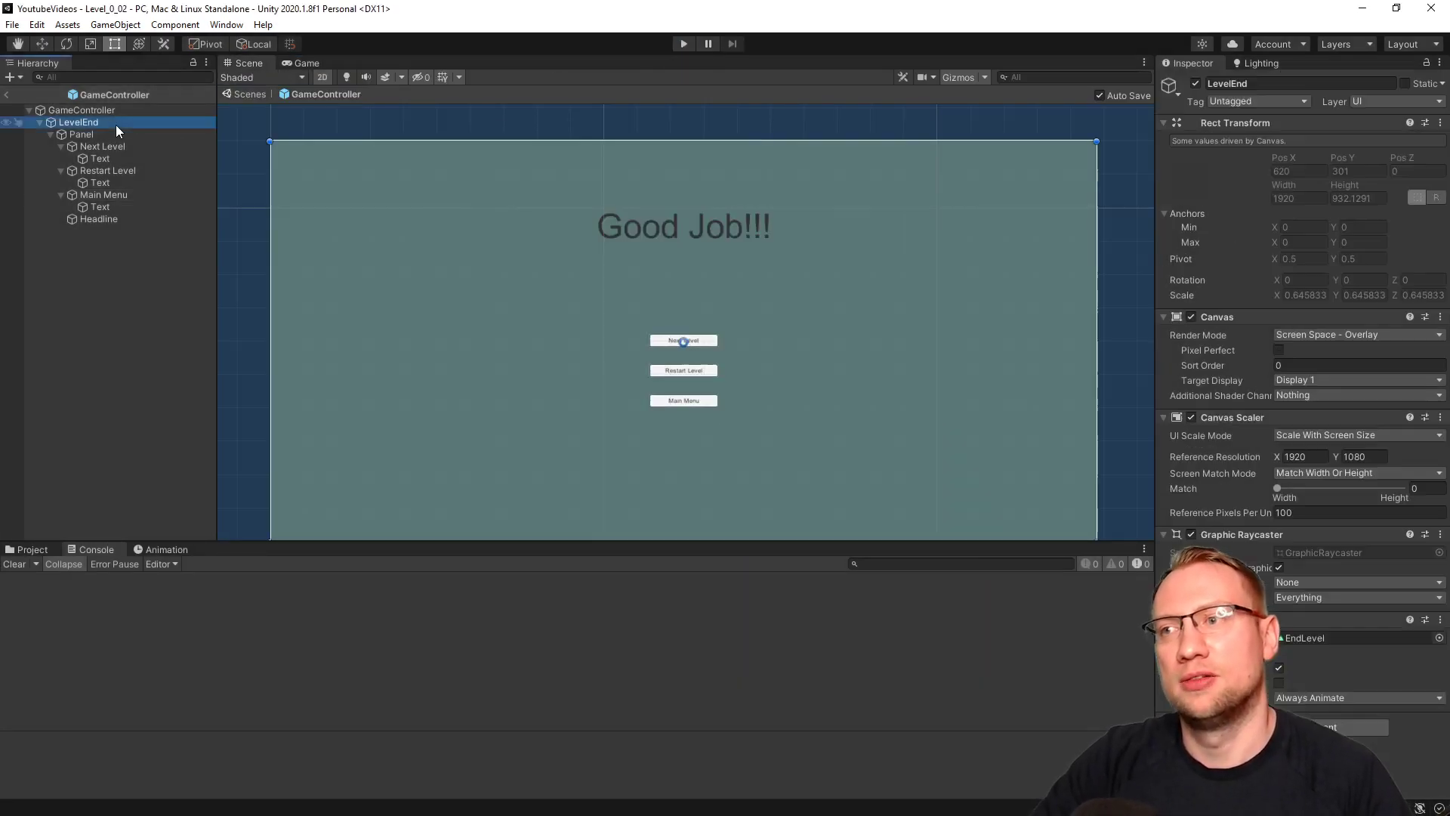
left_click(1195, 83)
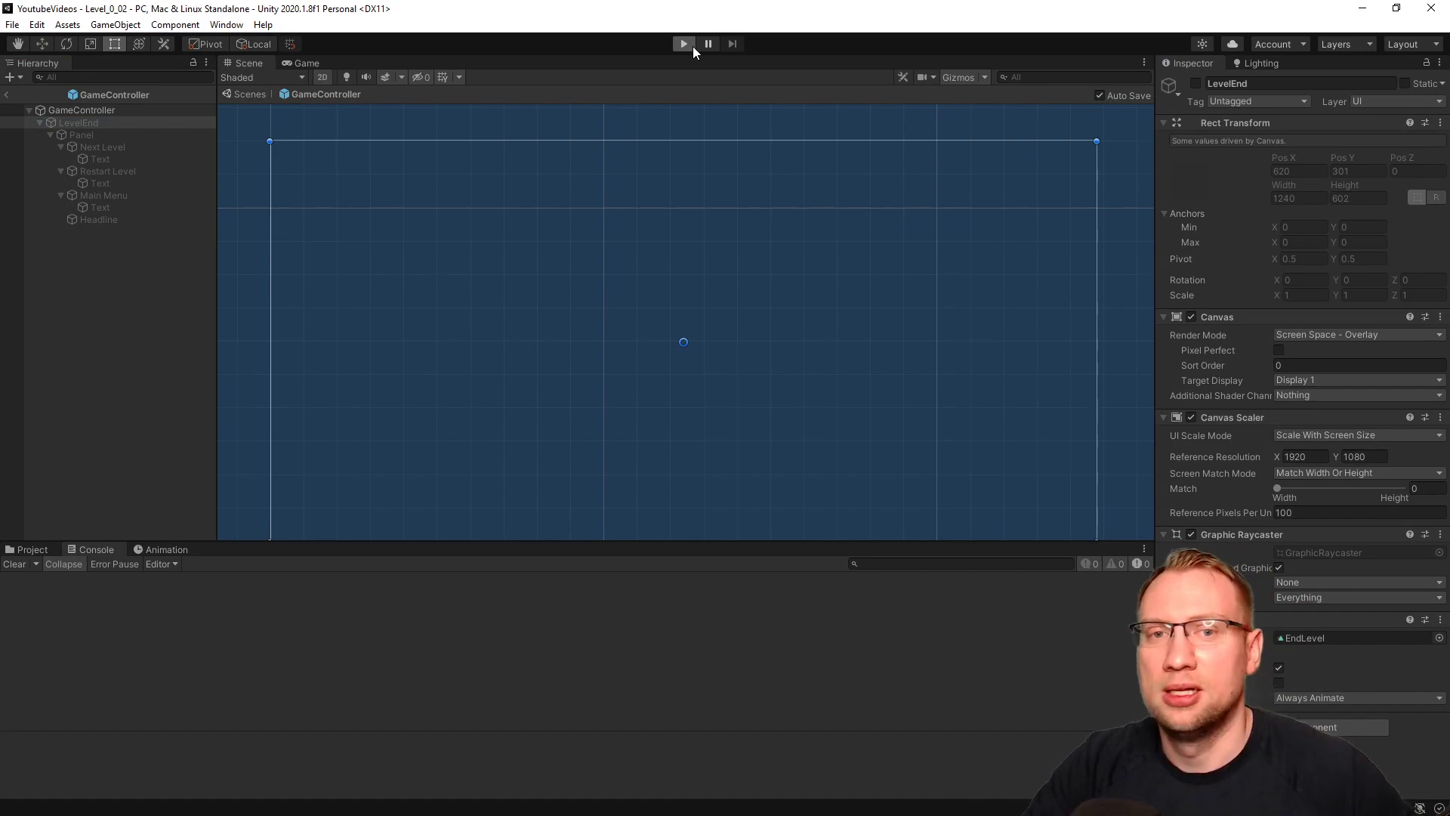
left_click(684, 43)
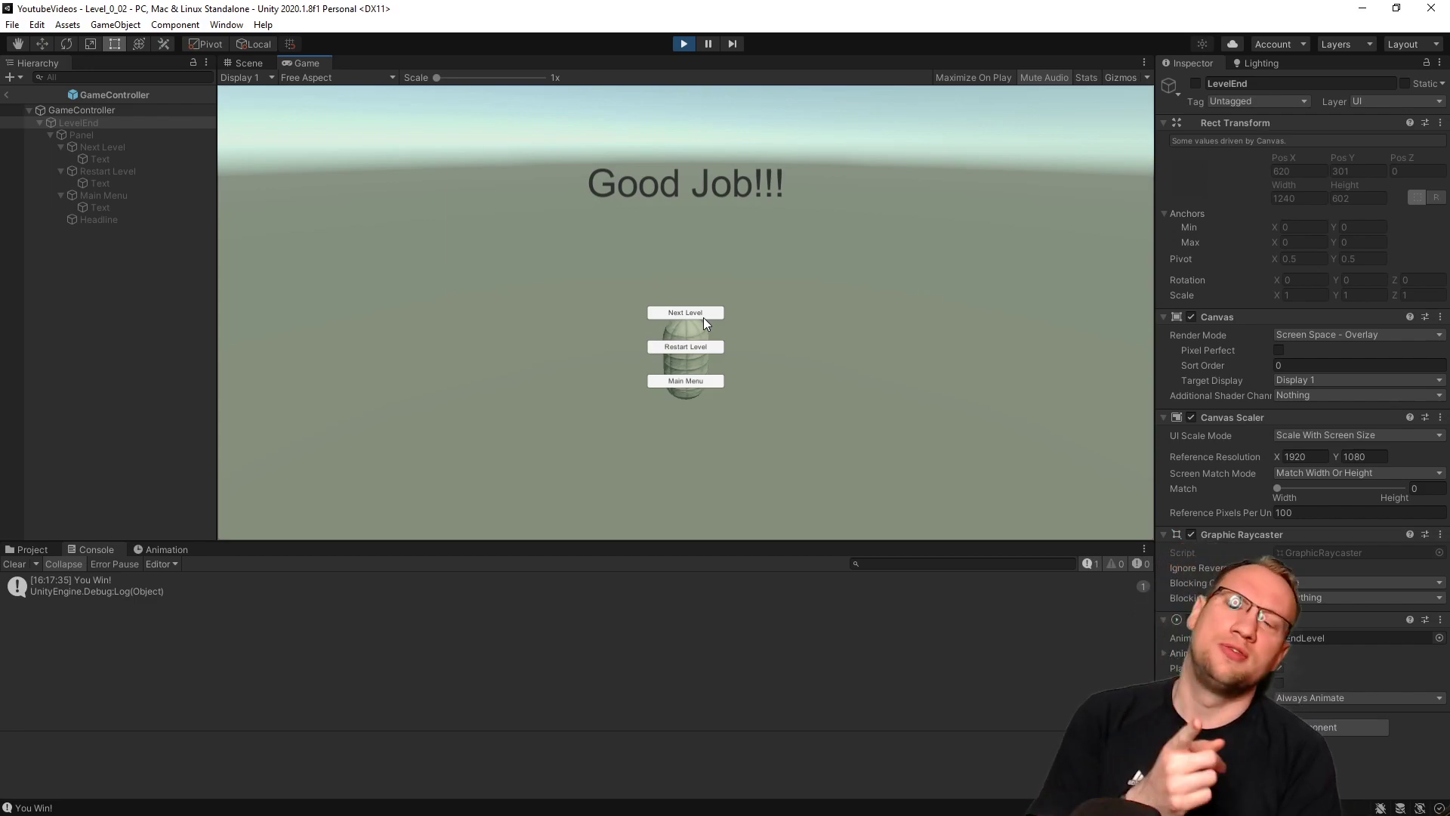
left_click(8, 96)
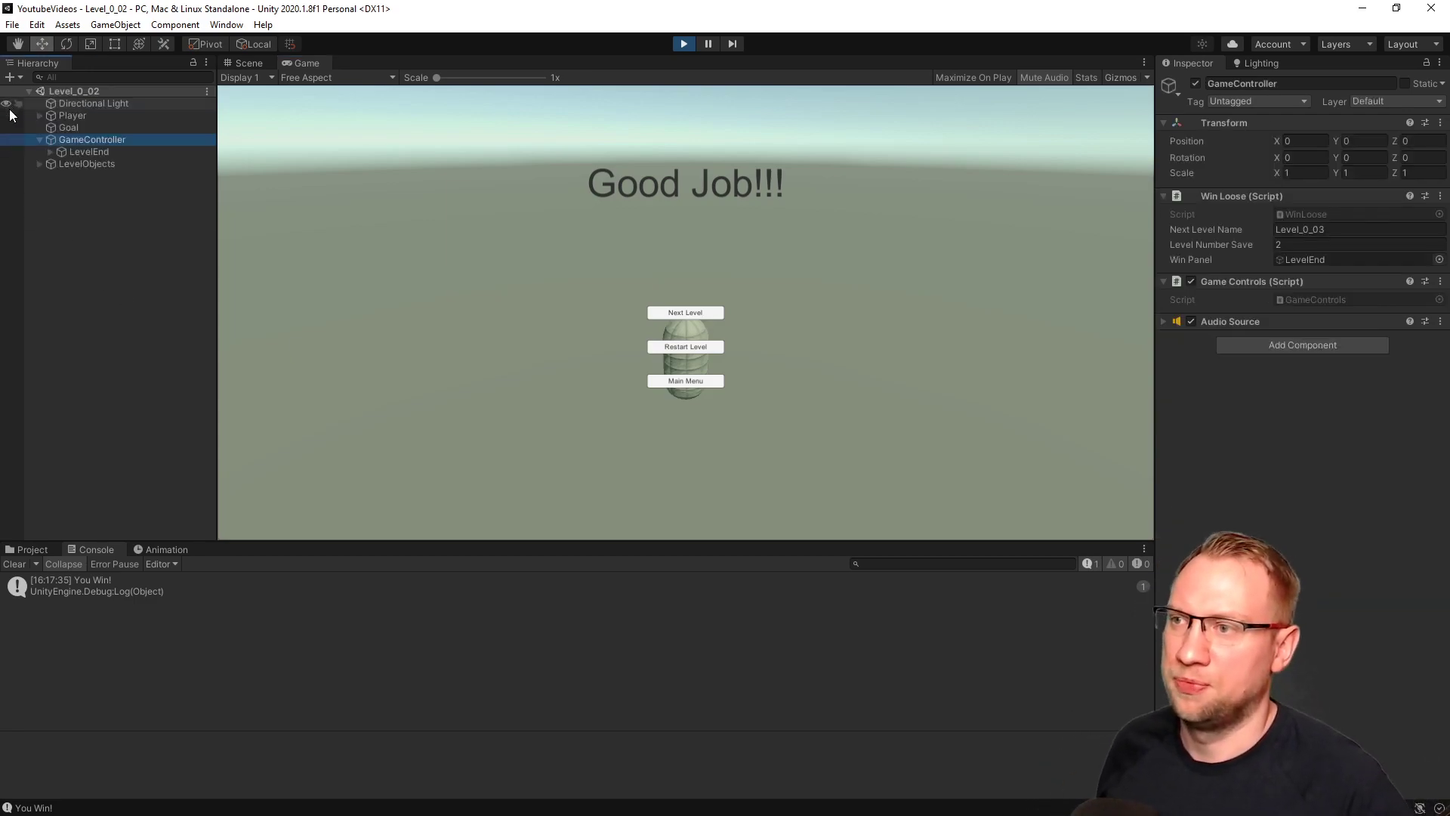
Add a UI Event System to the Level_0_02 scene from the Hierarchy menu.
right_click(76, 231)
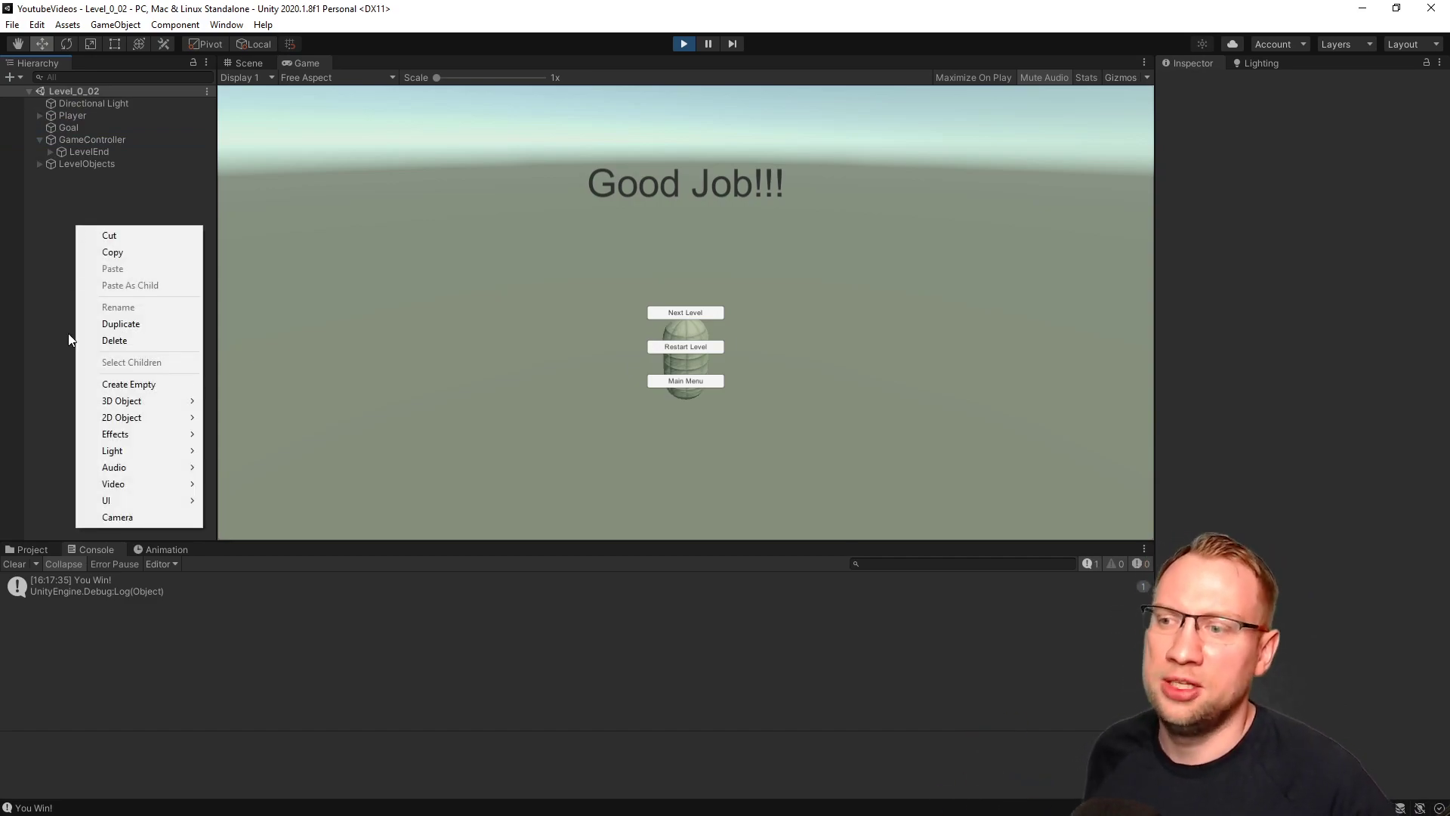
mouse_move(96, 500)
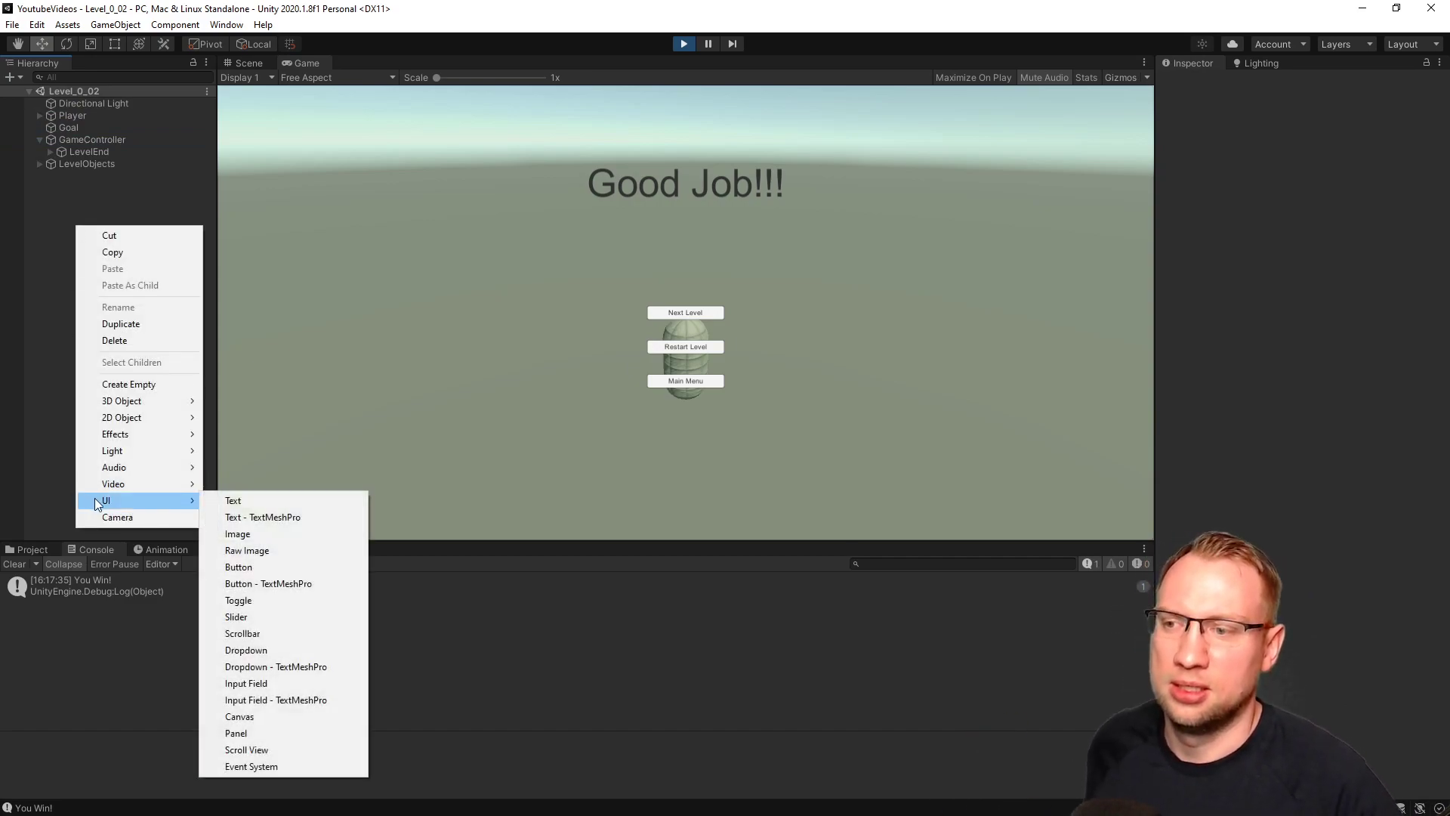
left_click(328, 765)
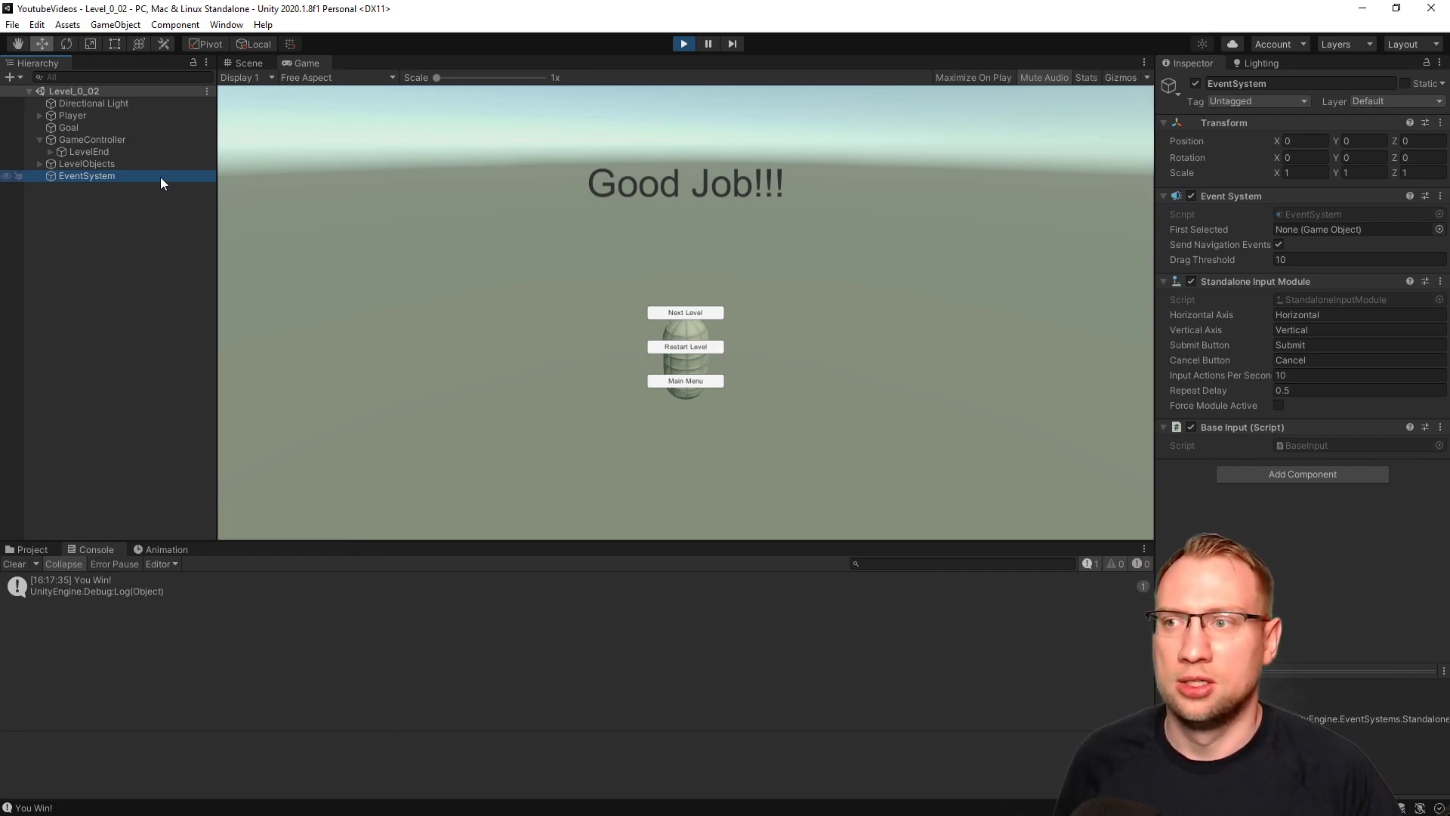
Load Level_0_03 with Next Level and steer the player into the green goal sphere.
left_click(677, 352)
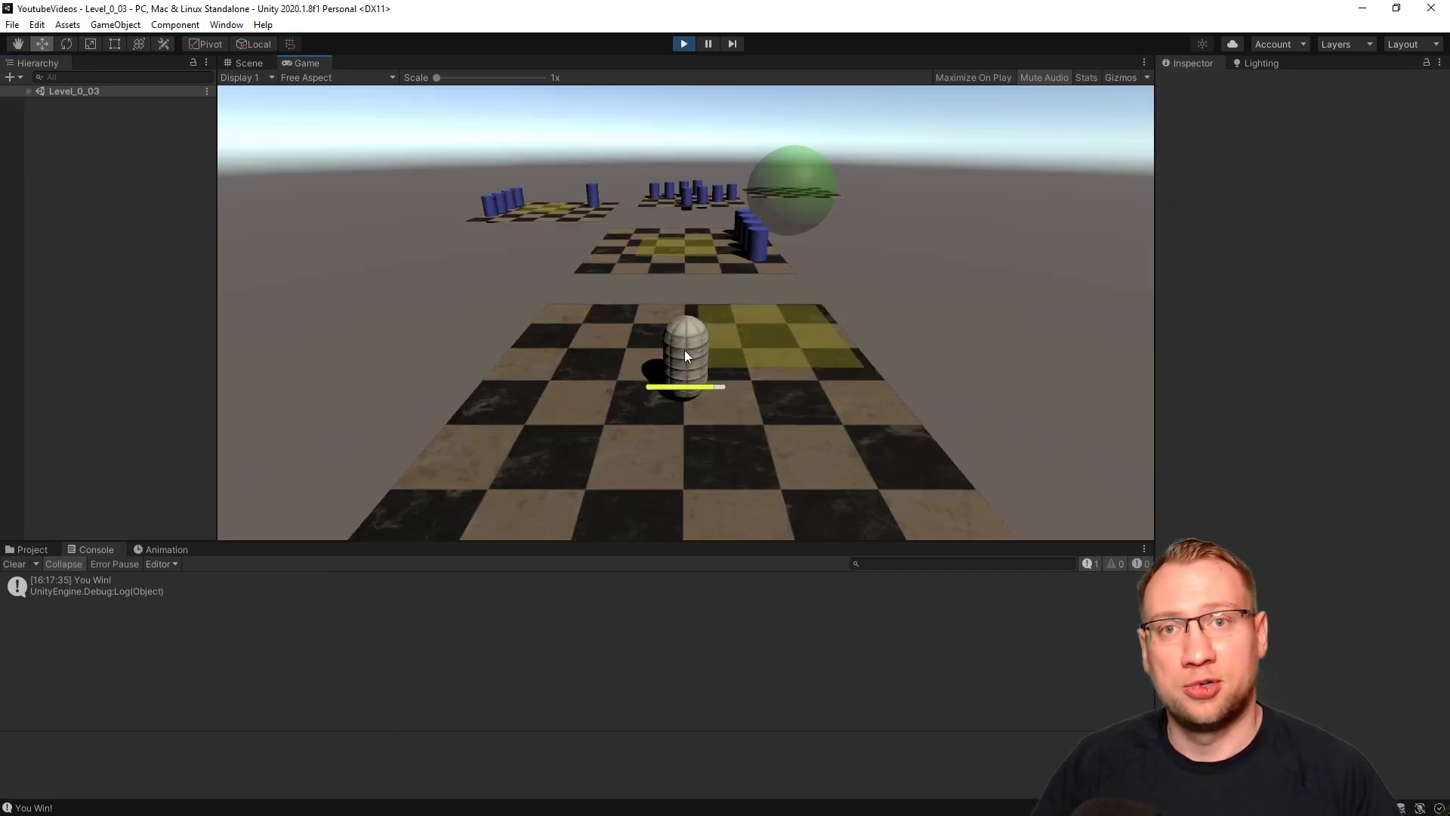
key("a")
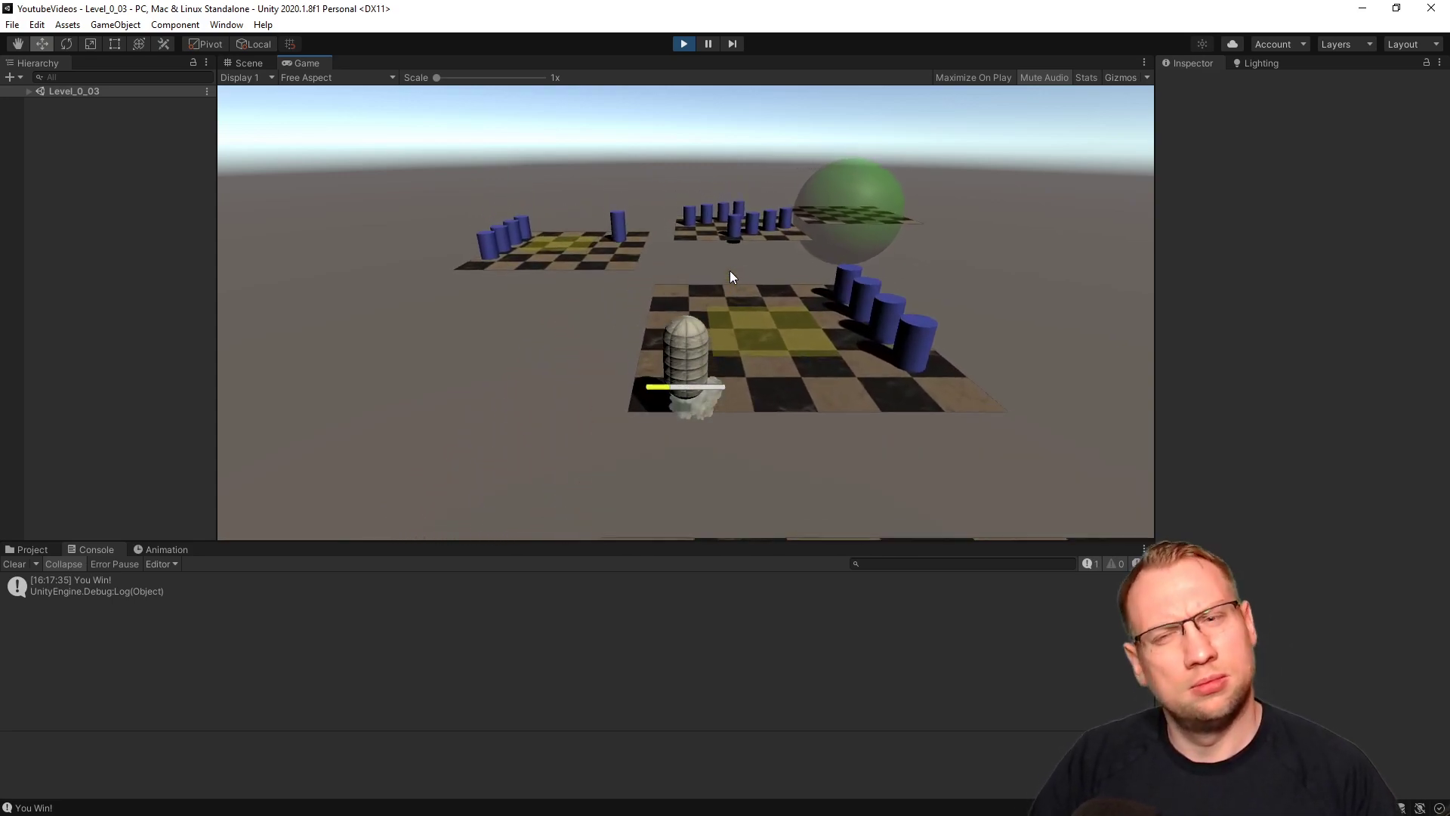
key("a")
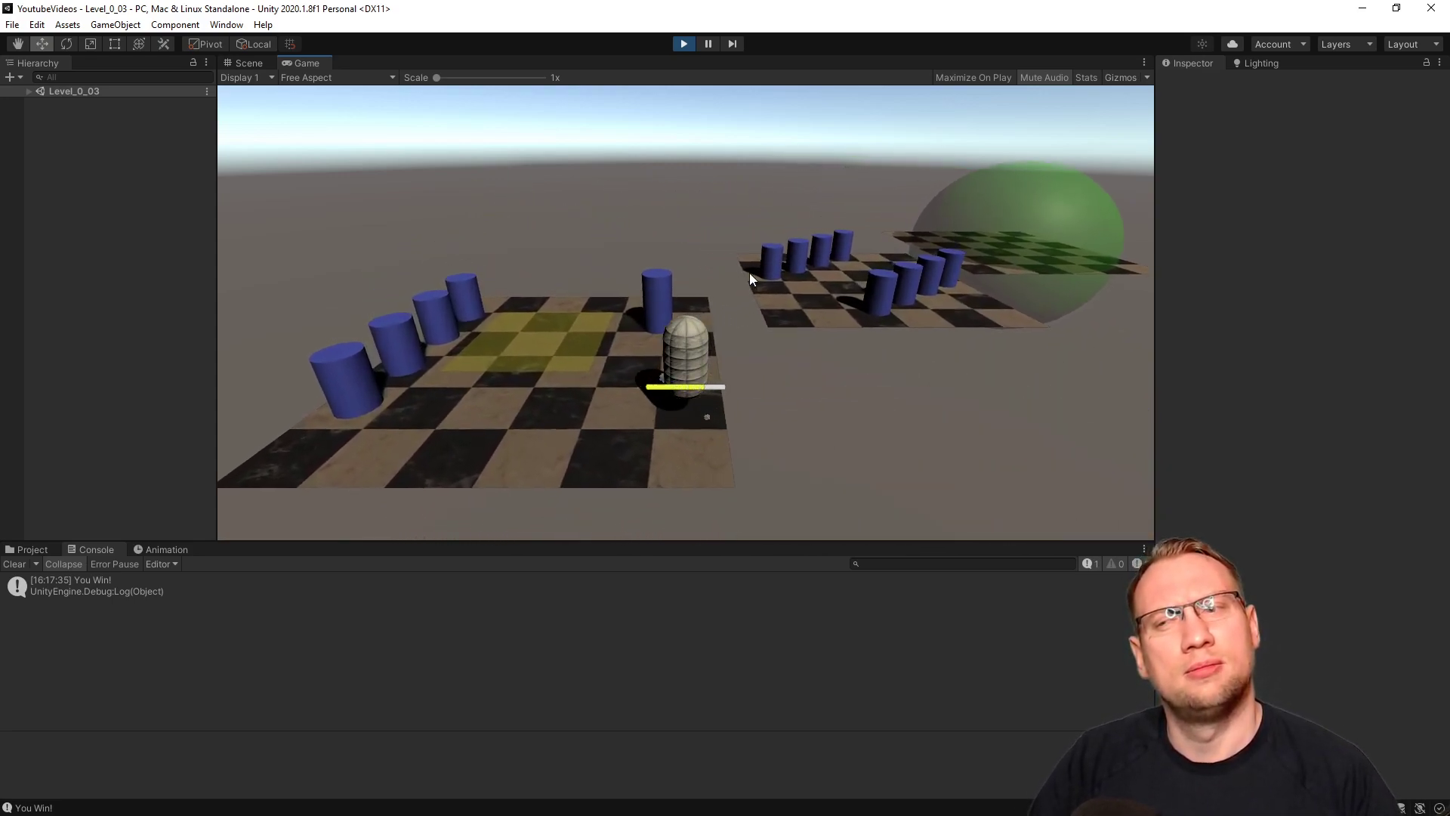
key("a")
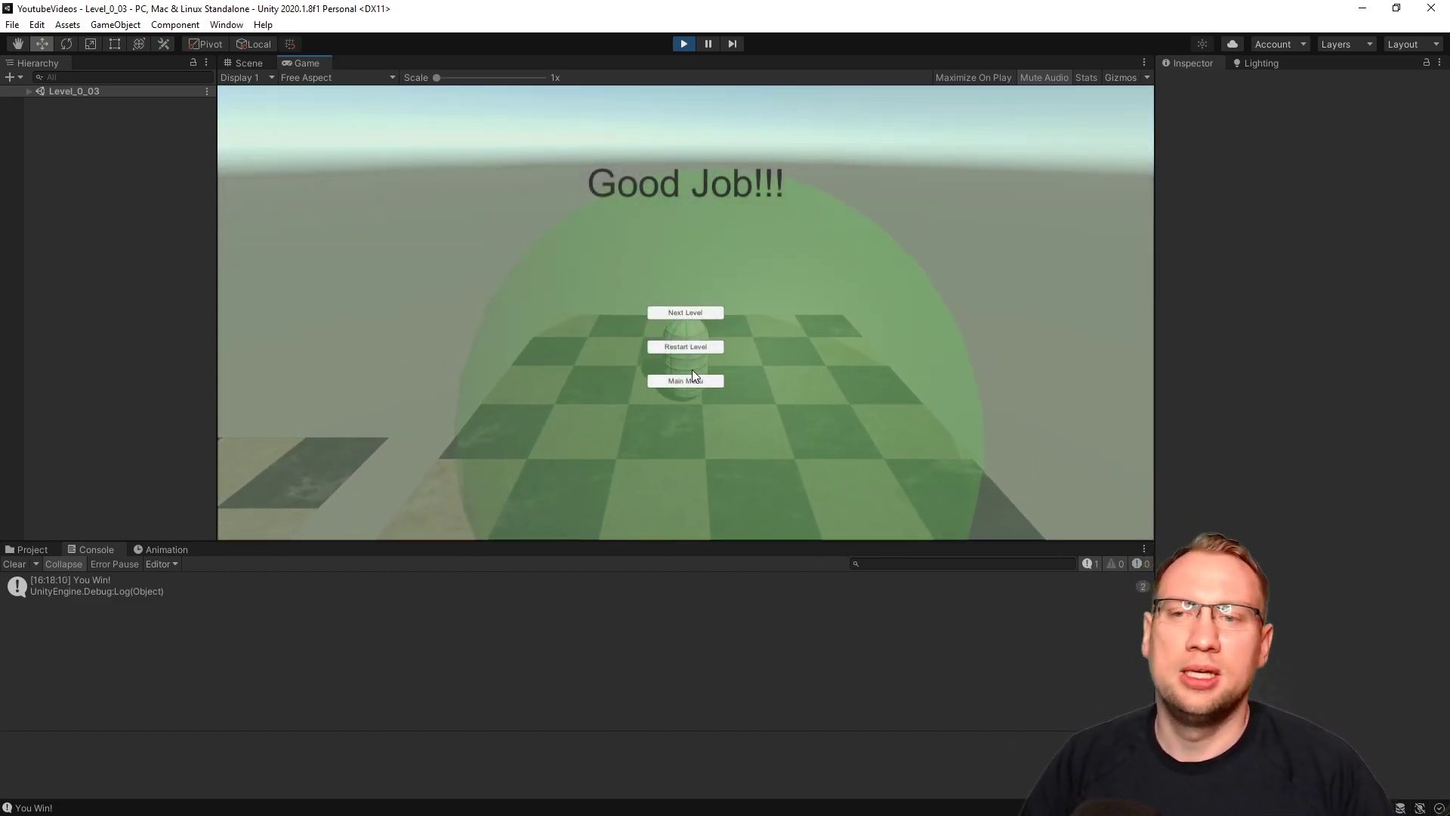
Add an EventSystem to Level_0_03, go back with Main Menu, and start Level 1.
left_click(28, 91)
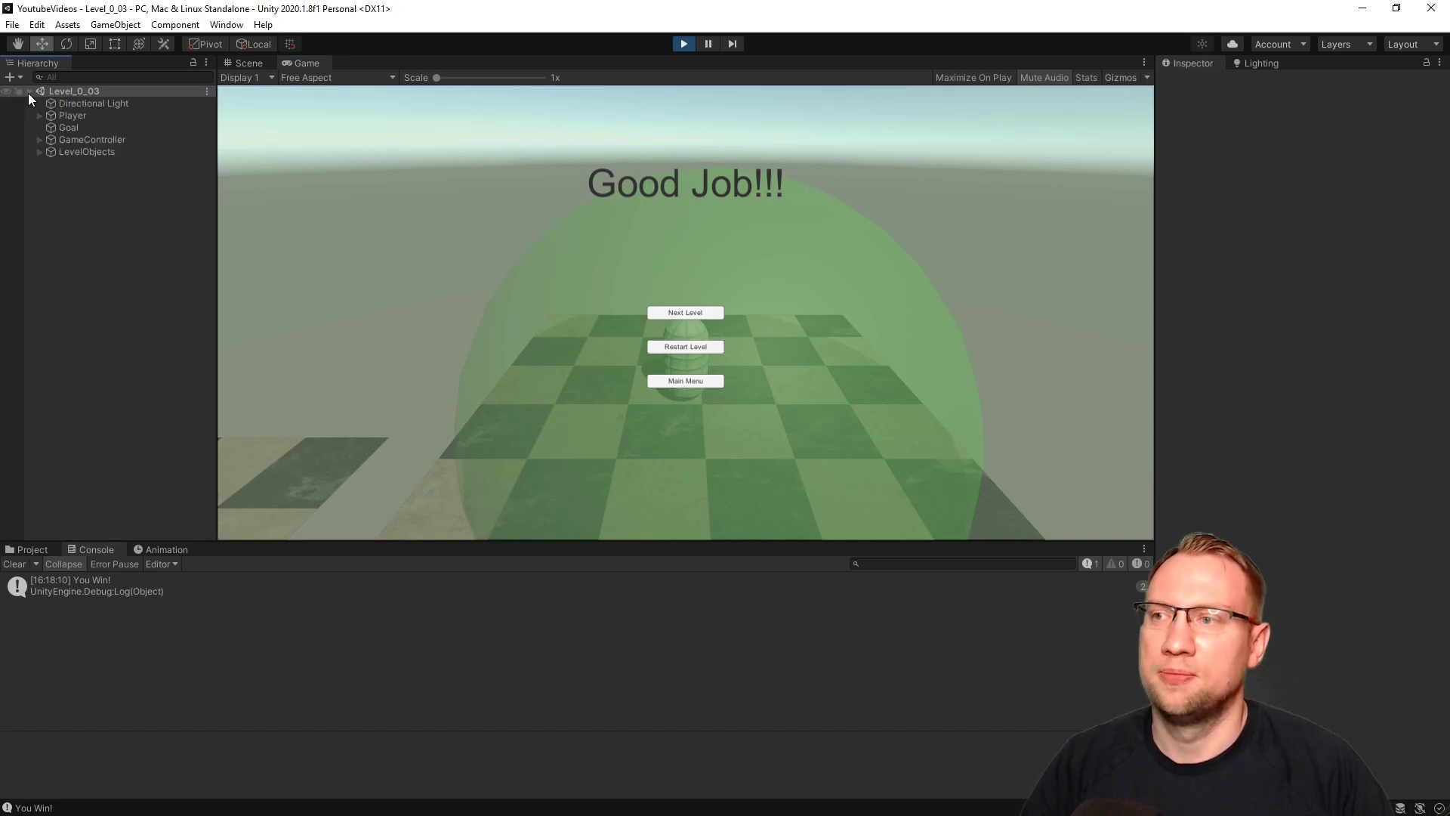
right_click(75, 184)
mouse_move(140, 461)
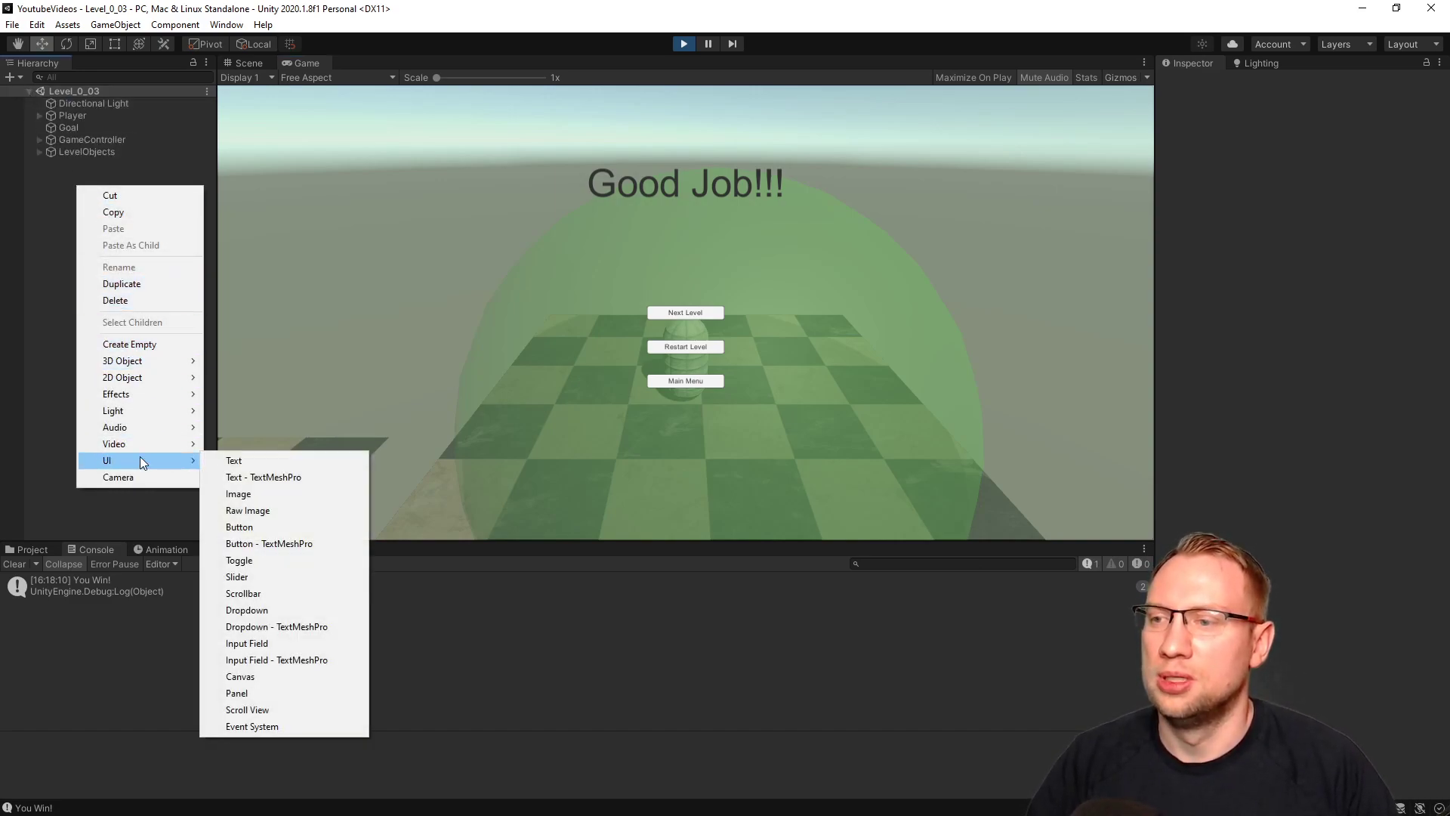
left_click(287, 726)
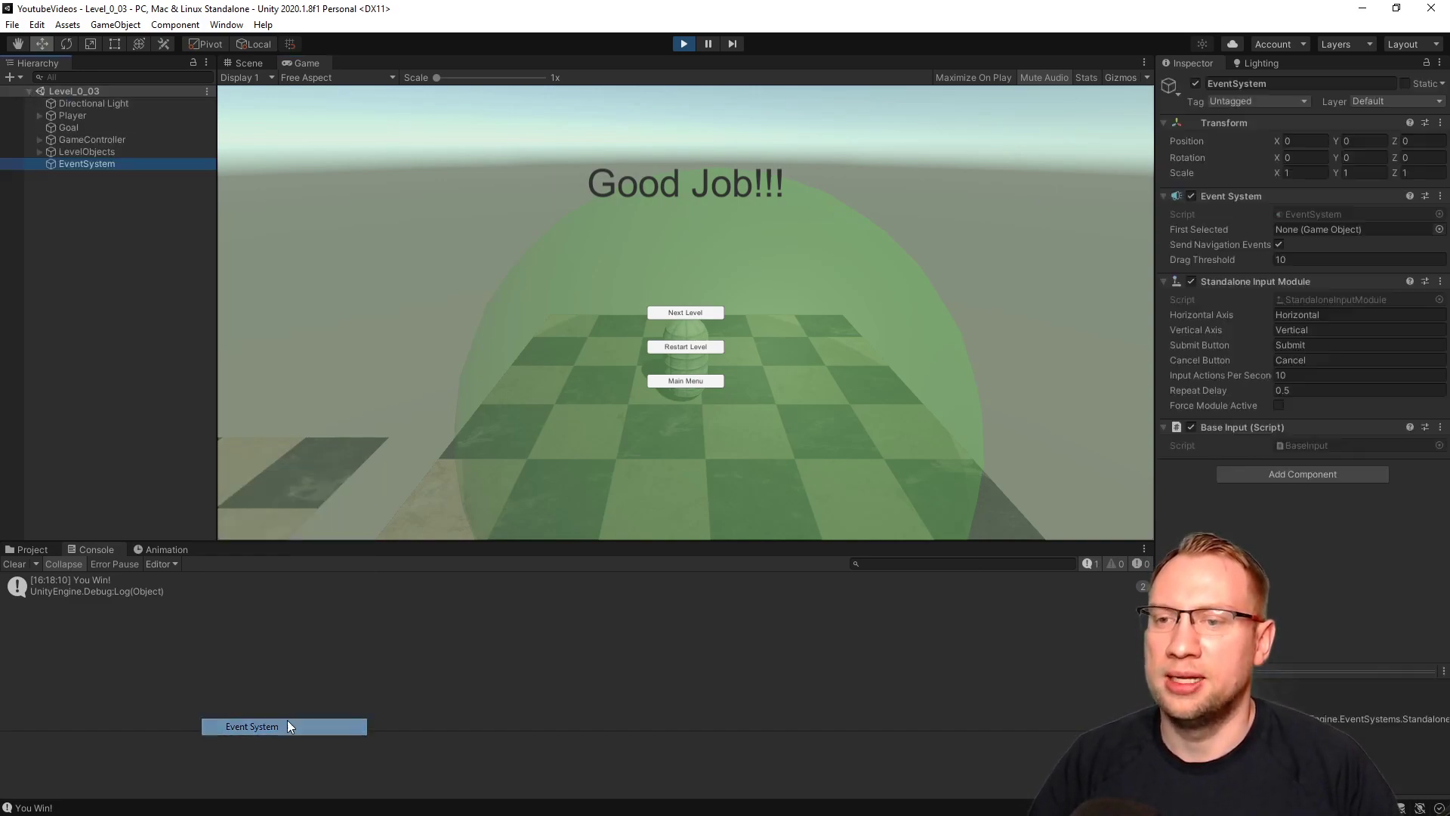
left_click(681, 384)
left_click(461, 240)
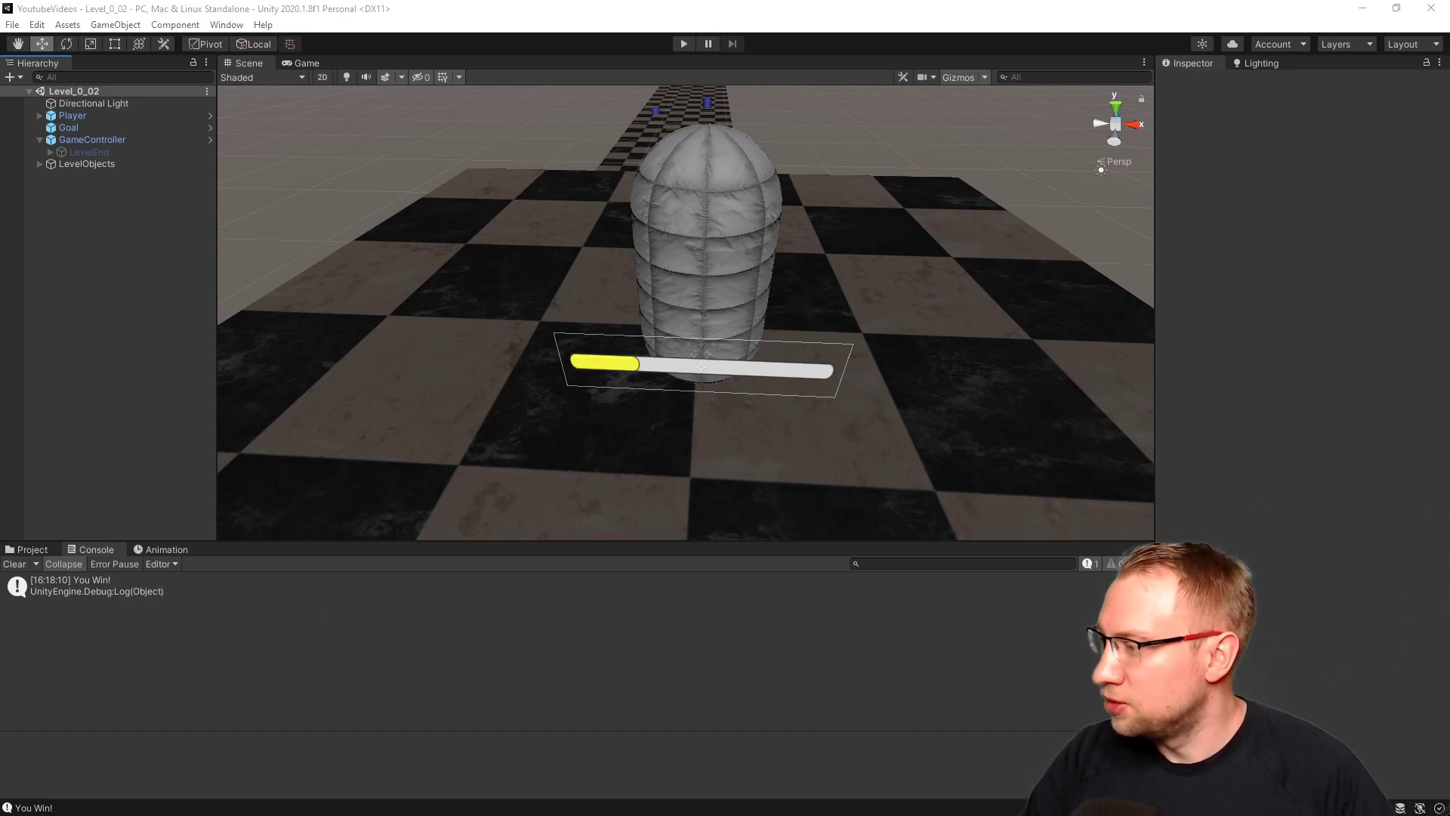
Review the scene-loading call inside RestartLevel in the WinLoose script.
key("alt+Tab")
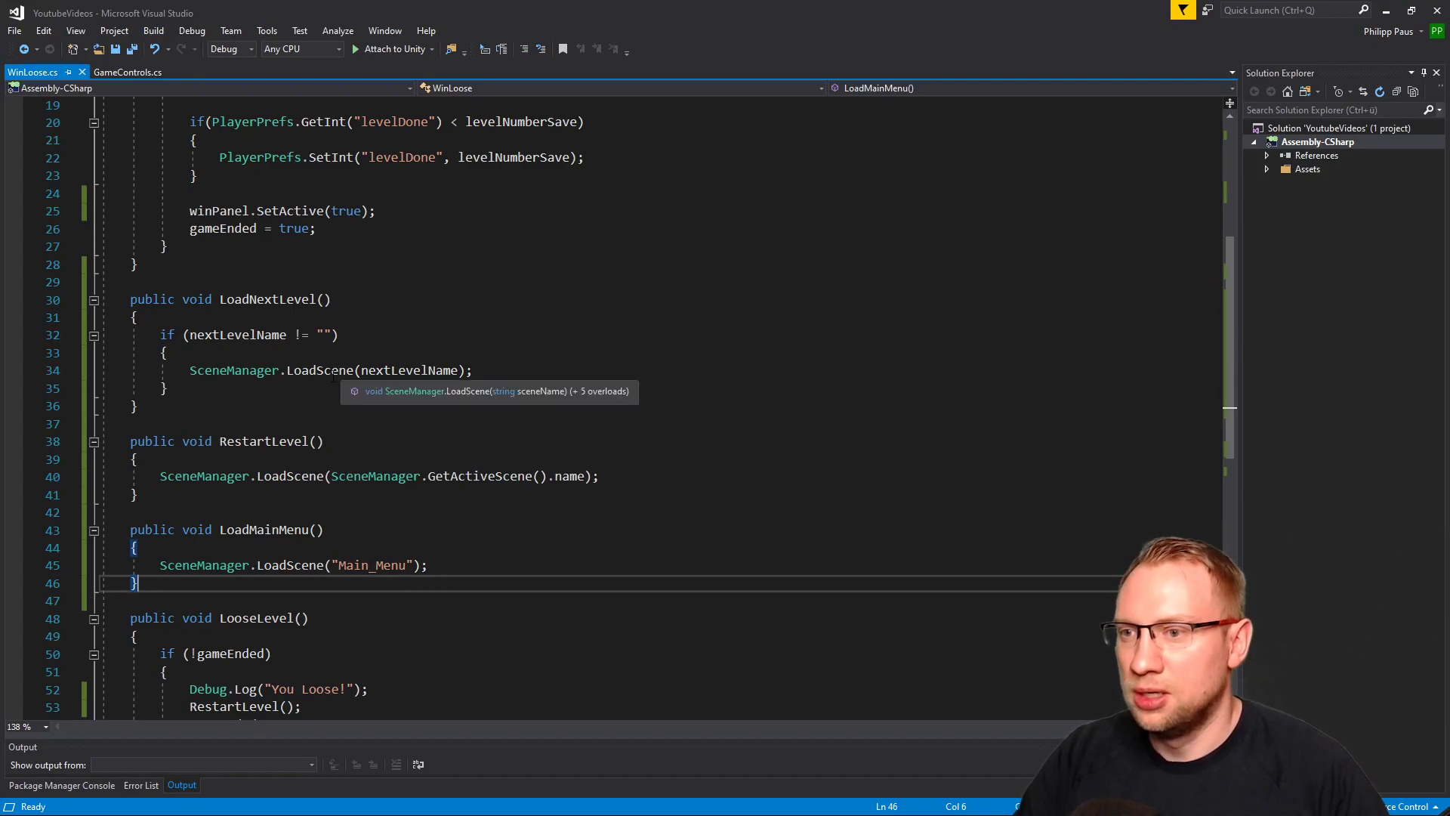
double_click(408, 370)
left_click_drag(279, 476, 533, 477)
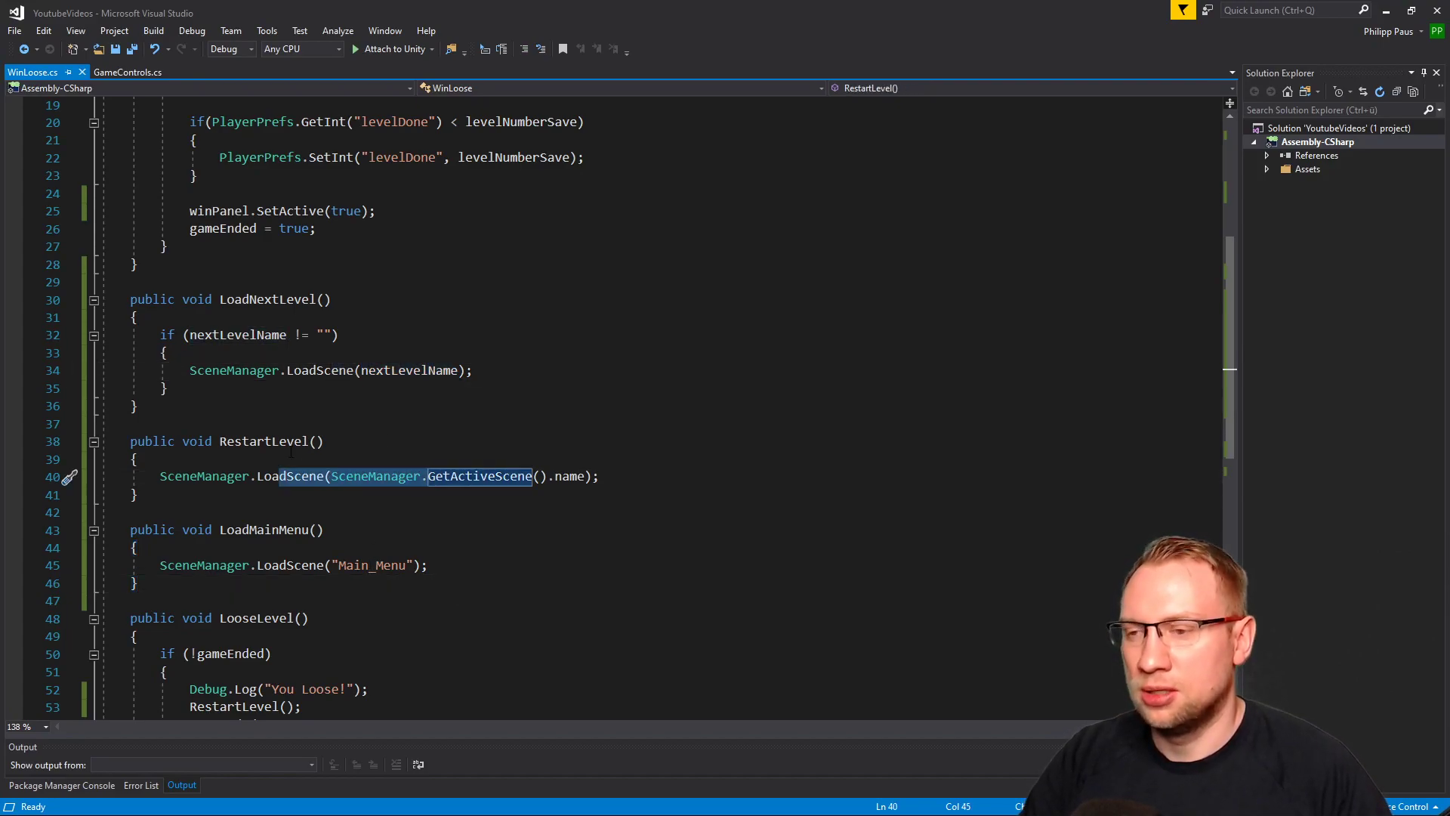
left_click(1388, 13)
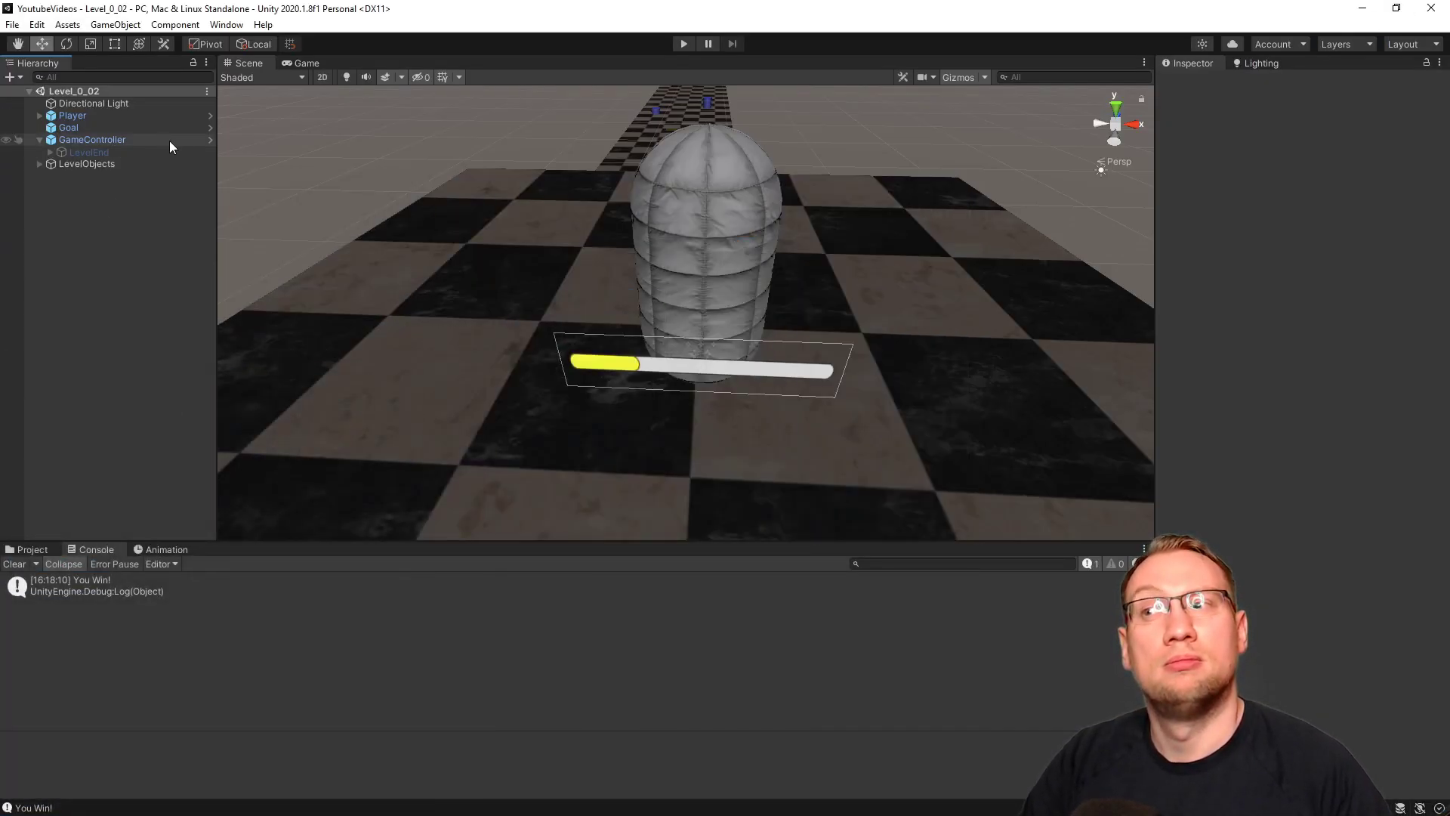
key("alt")
Point the Restart Level button's On Click at WinLoose.RestartLevel, then exit prefab mode.
left_click(211, 139, "alt")
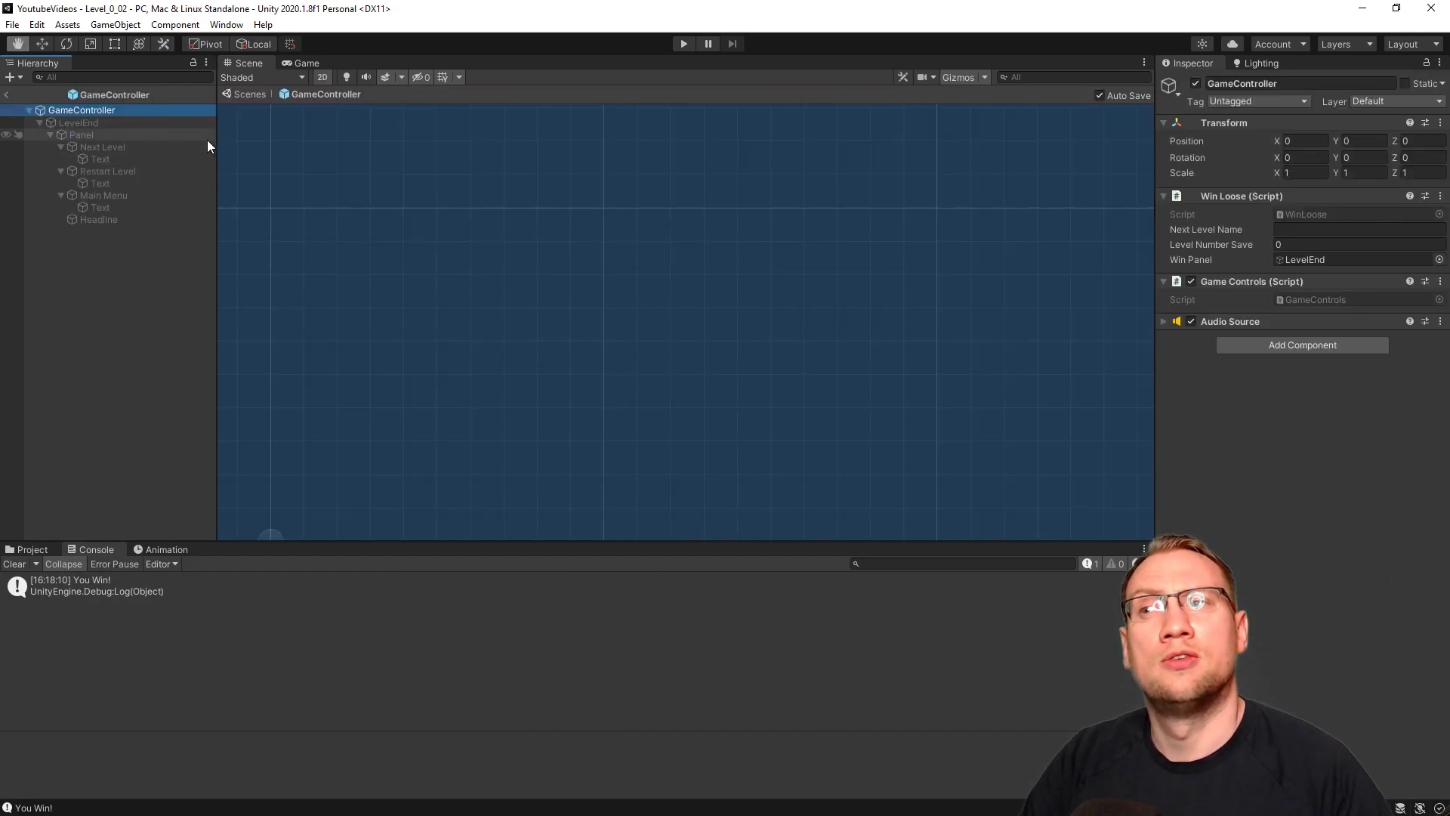
left_click(136, 171)
scroll(1287, 577, "down", 4)
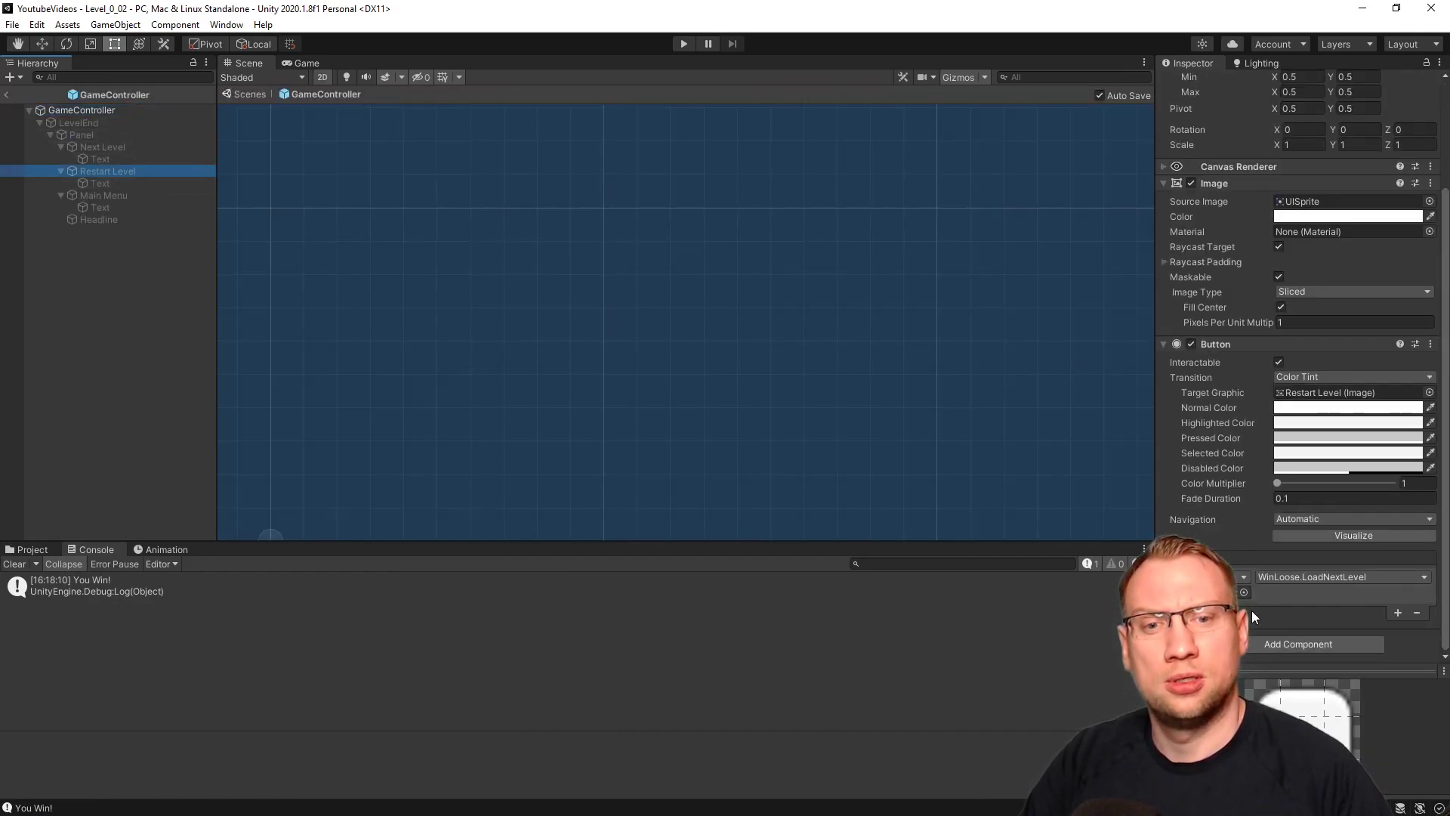
left_click(1349, 579)
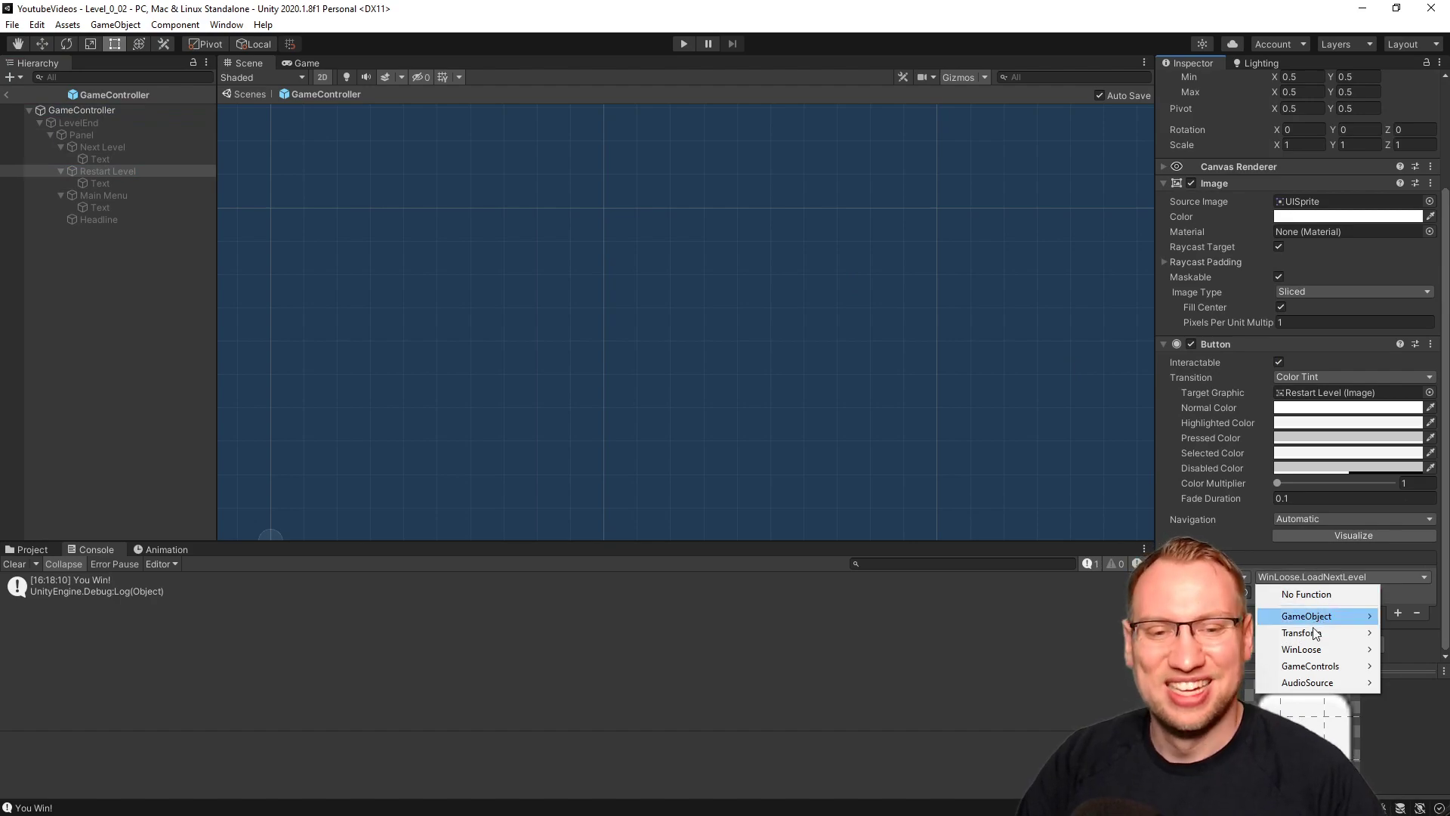
mouse_move(1315, 650)
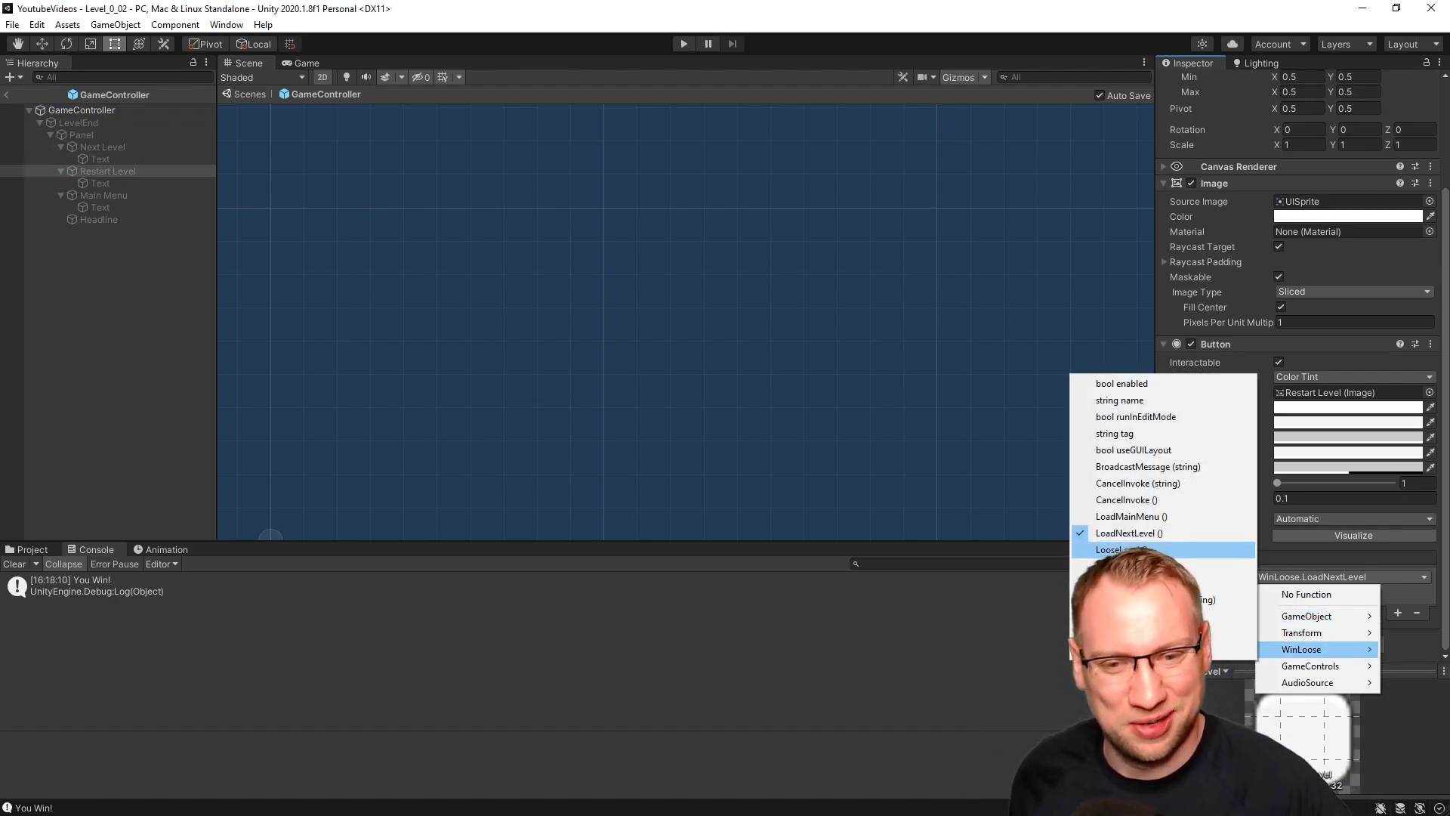
left_click(1133, 566)
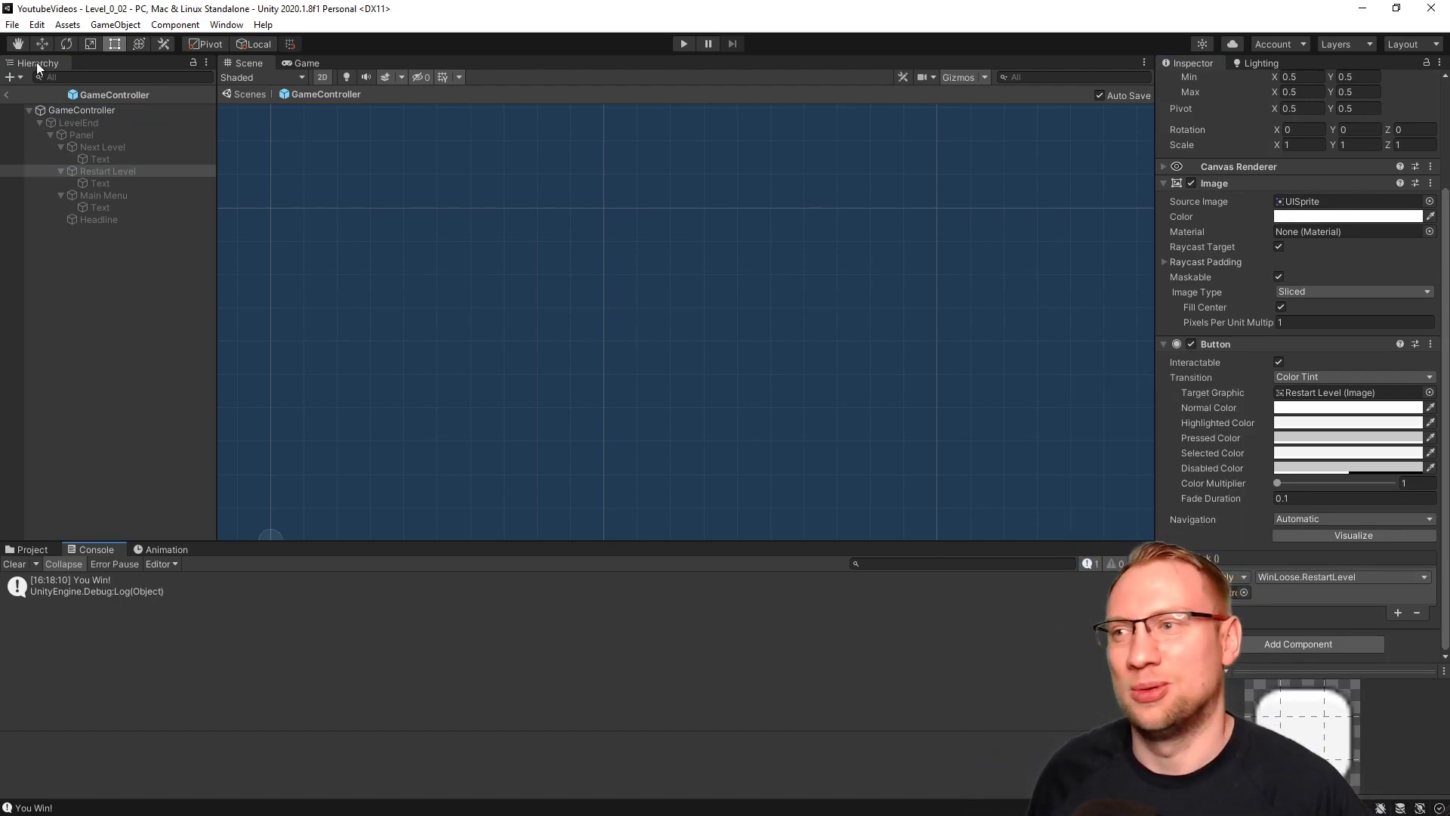
left_click(6, 95)
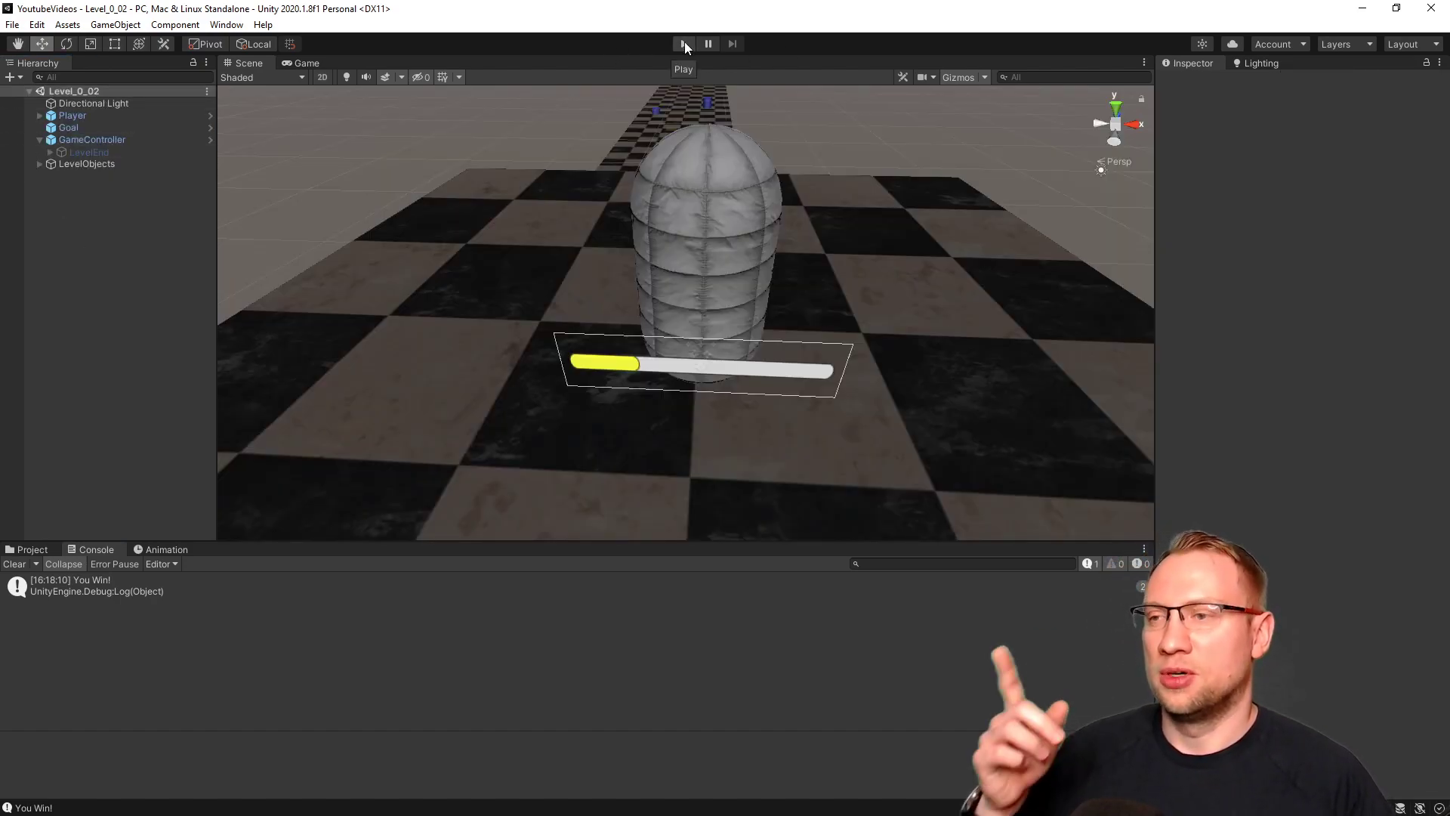
Add a UI Event System to Level_0_02 and review GameController's Win Loose settings.
right_click(94, 209)
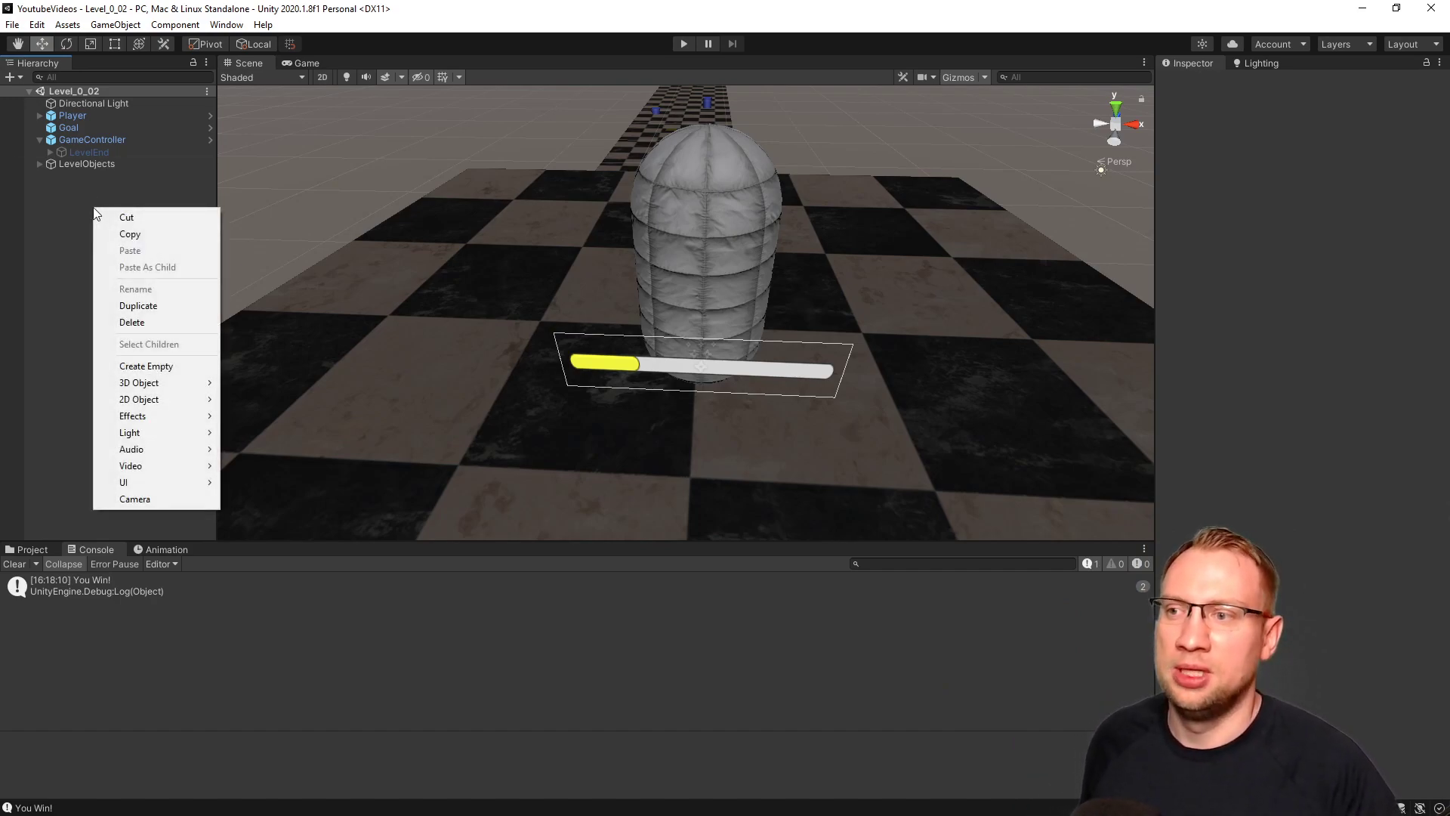
mouse_move(145, 482)
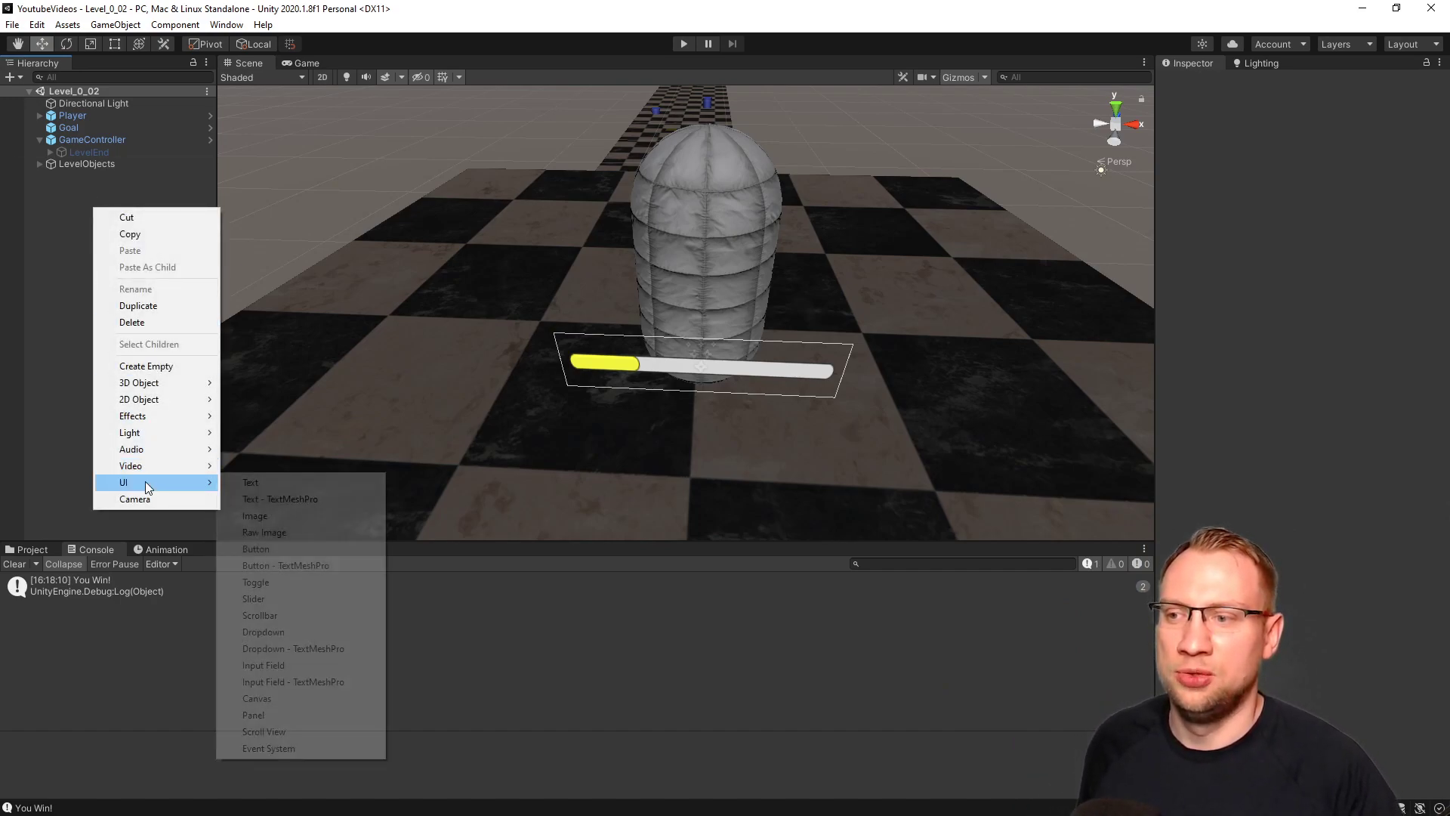
left_click(296, 747)
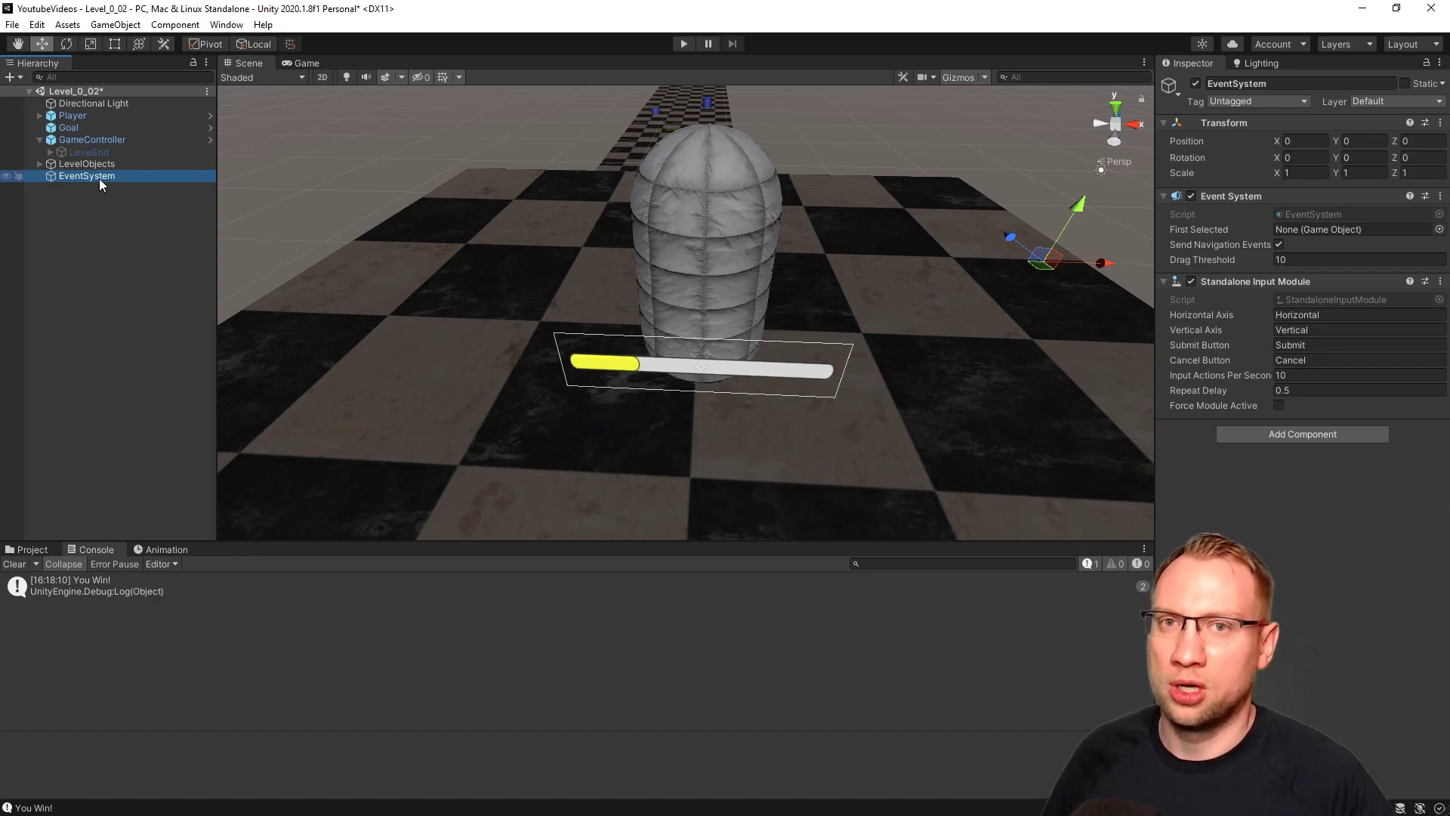
left_click(102, 141)
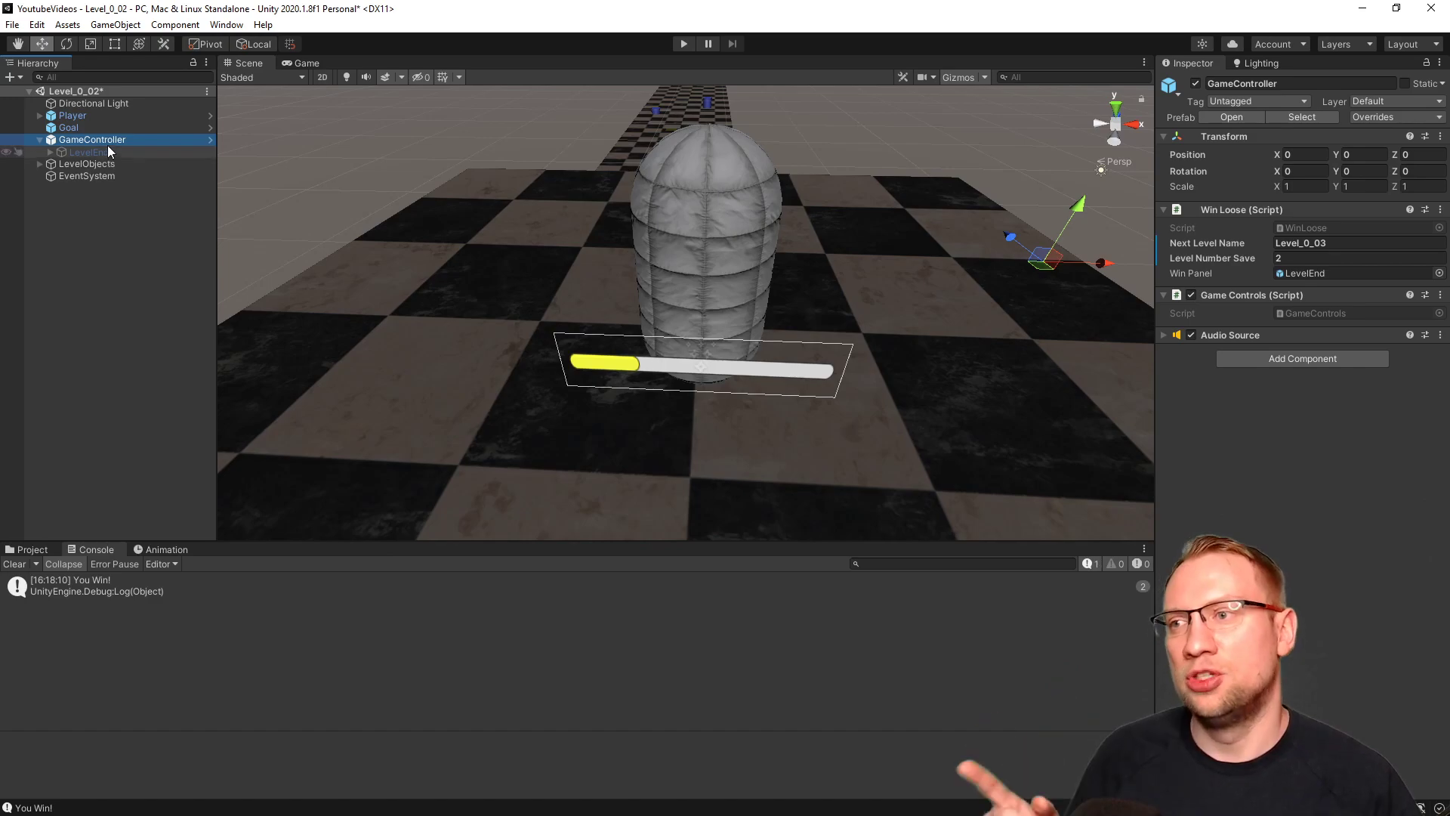
Save changes, open Level_0_01 from the Scenes folder, and confirm it has an EventSystem.
left_click(33, 550)
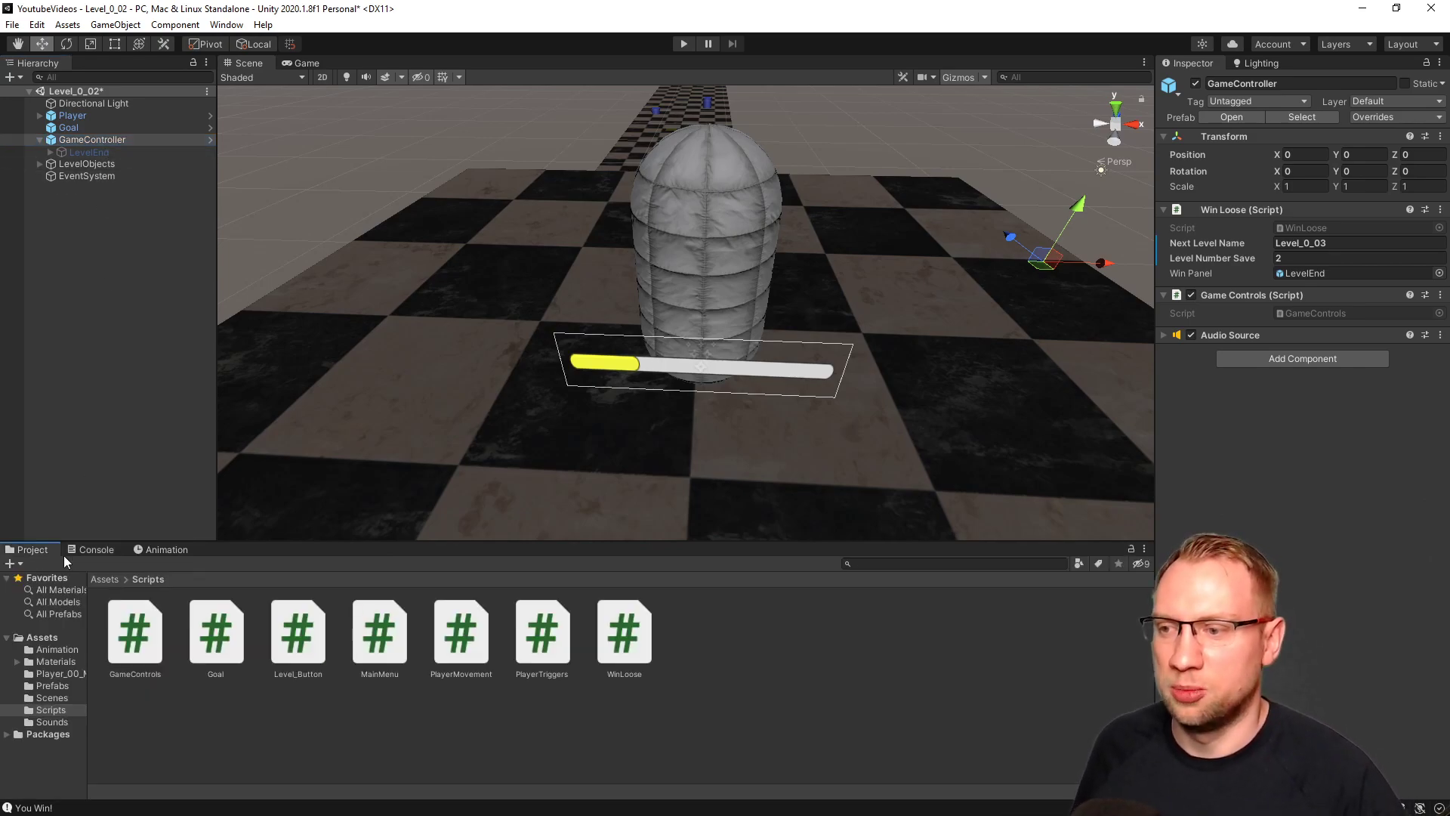
left_click(52, 698)
double_click(143, 637)
left_click(707, 446)
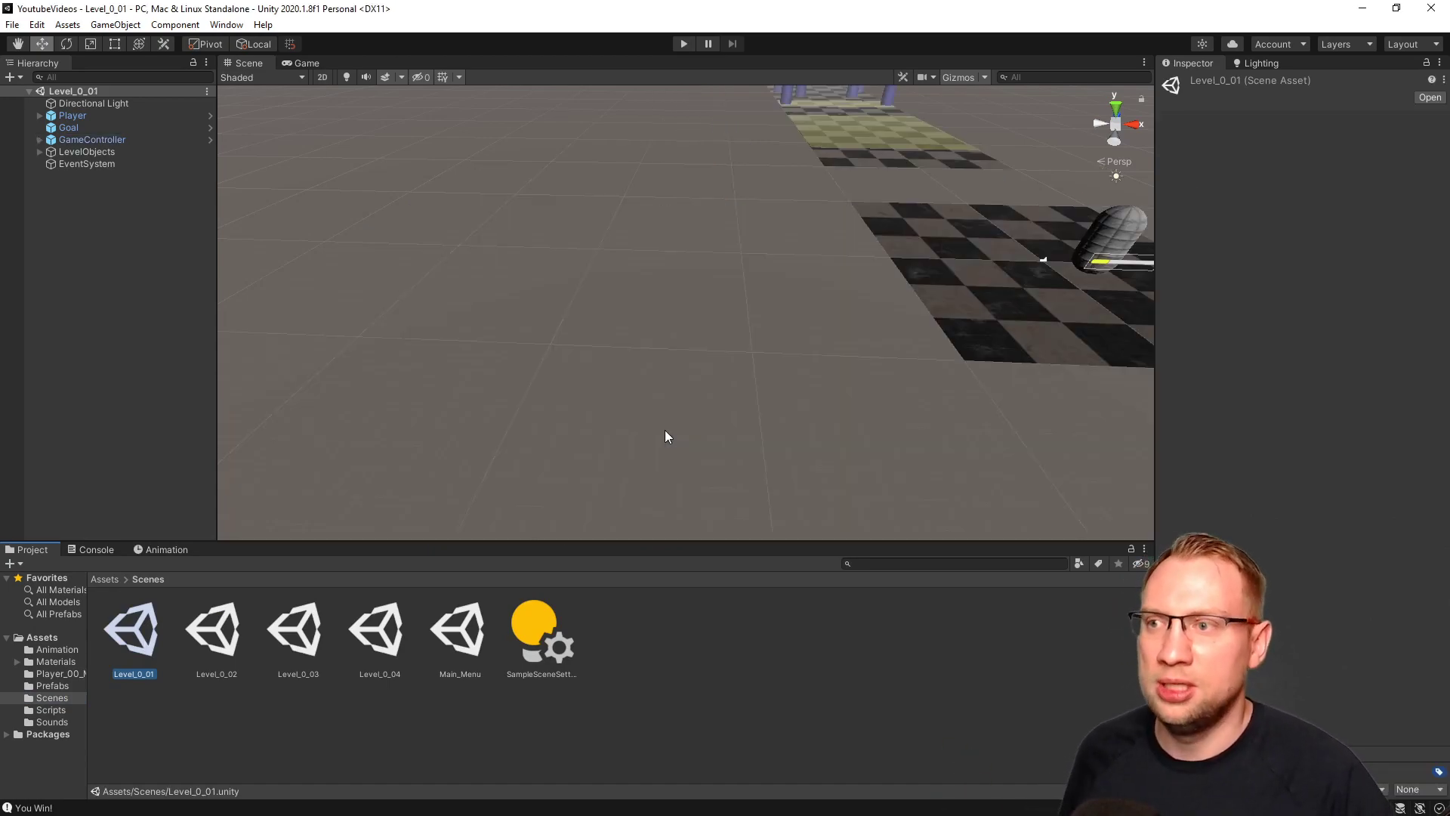
left_click(93, 163)
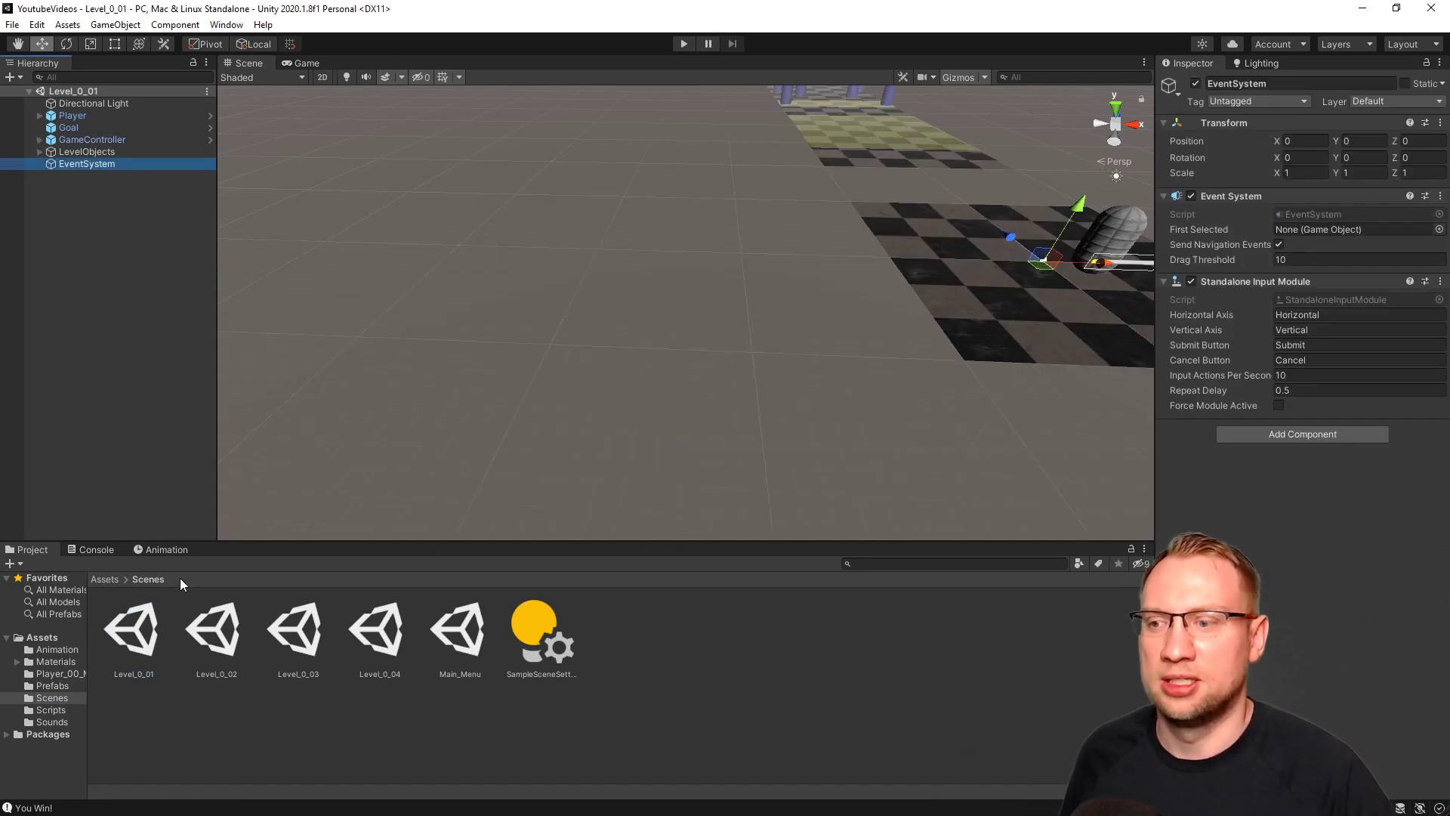
Open Level_0_02, then Level_0_03, and add a UI Event System to Level_0_03.
double_click(215, 631)
key("Right")
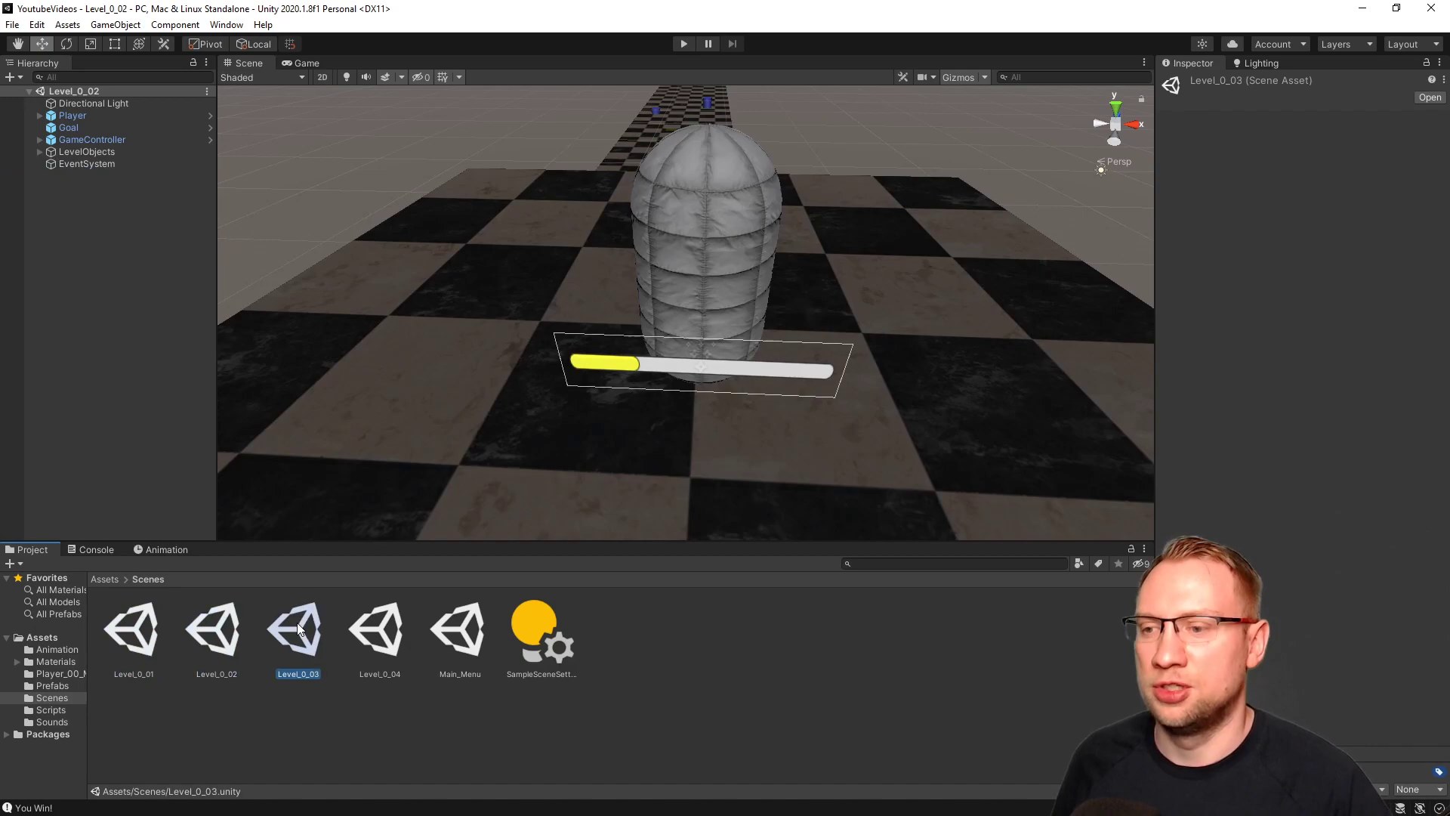
key("Return")
right_click(92, 259)
mouse_move(148, 537)
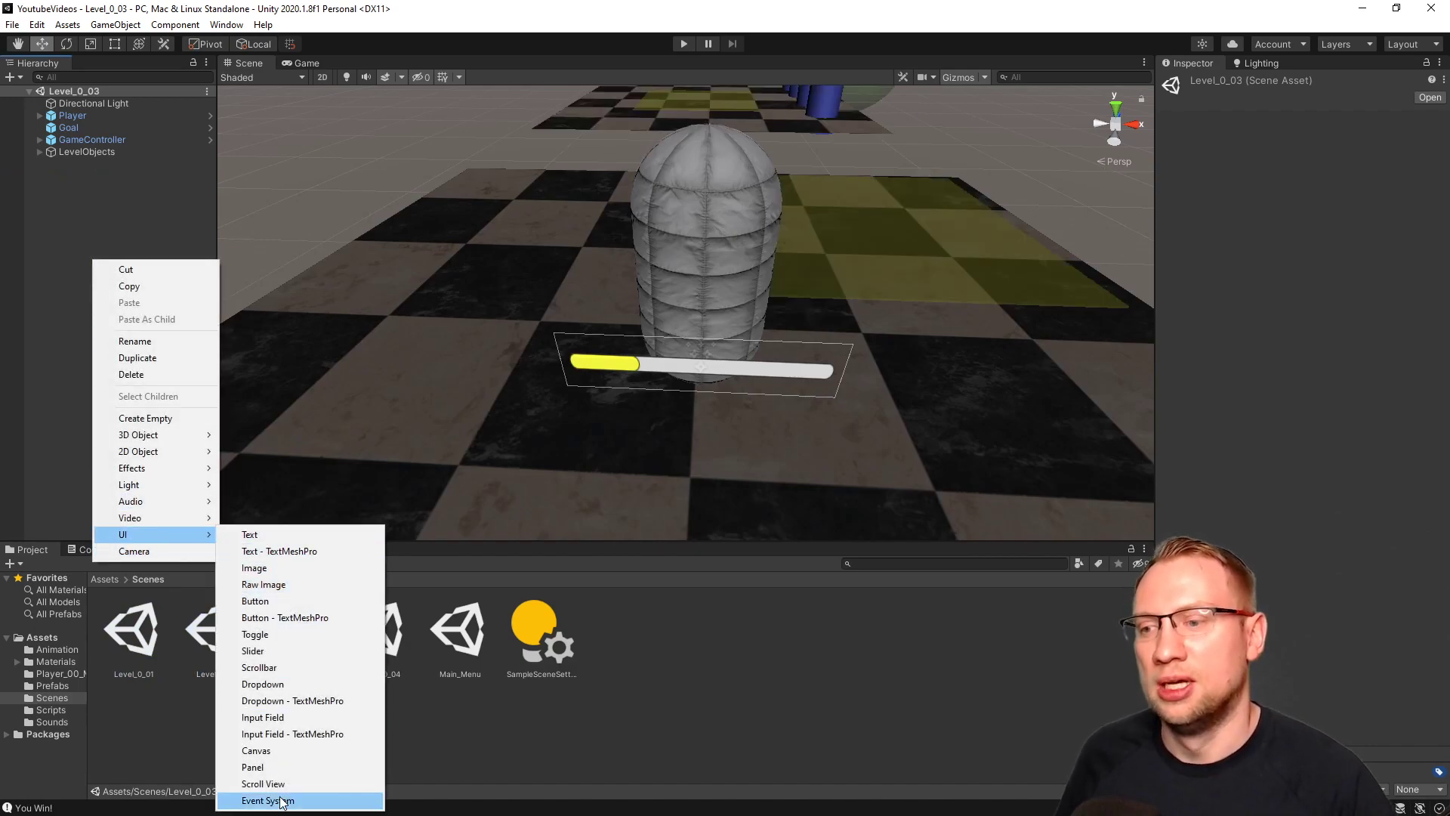
left_click(265, 800)
Save Level_0_03, open Level_0_04, then open the Main_Menu scene.
double_click(376, 631)
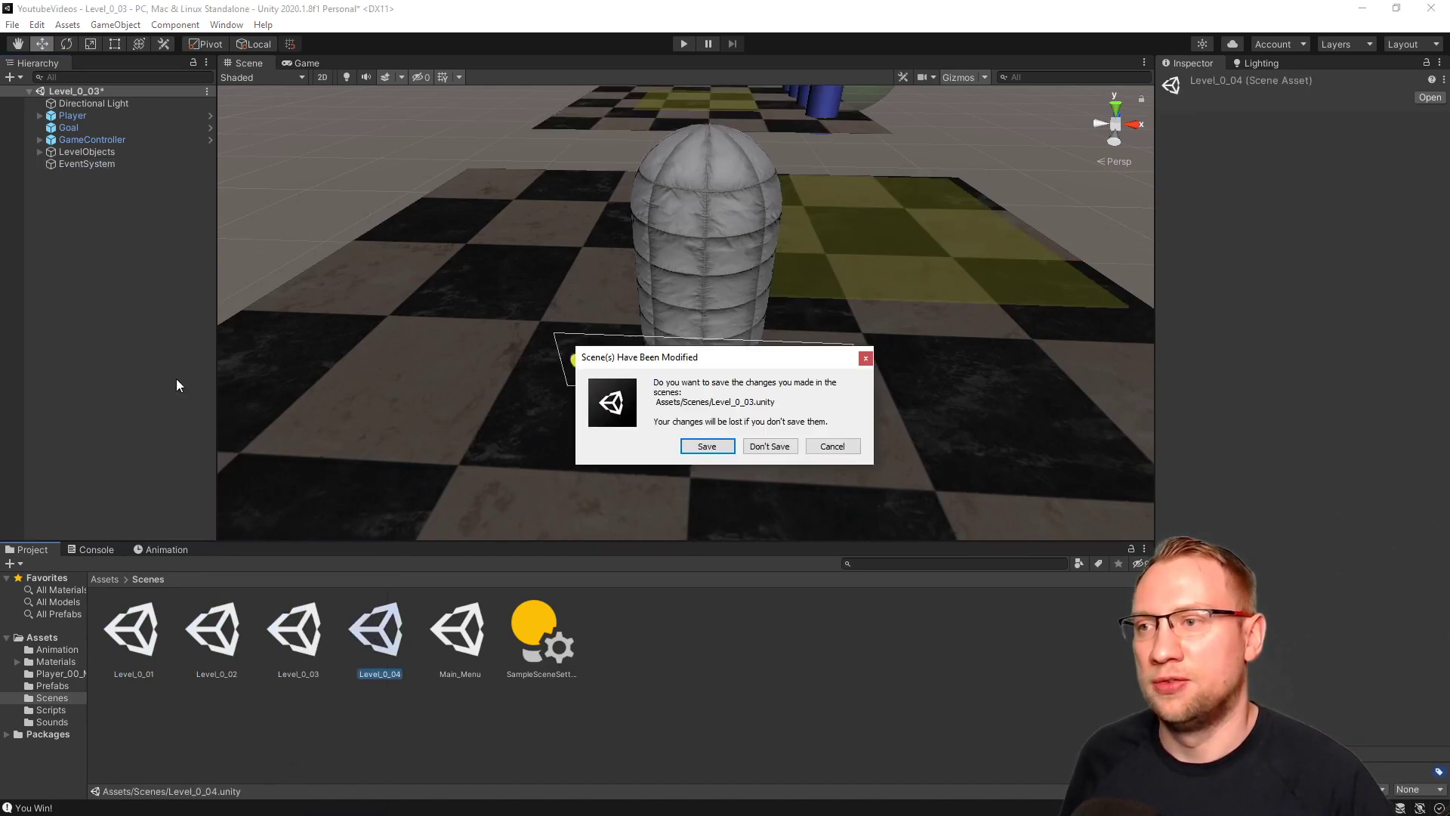
left_click(748, 449)
double_click(448, 634)
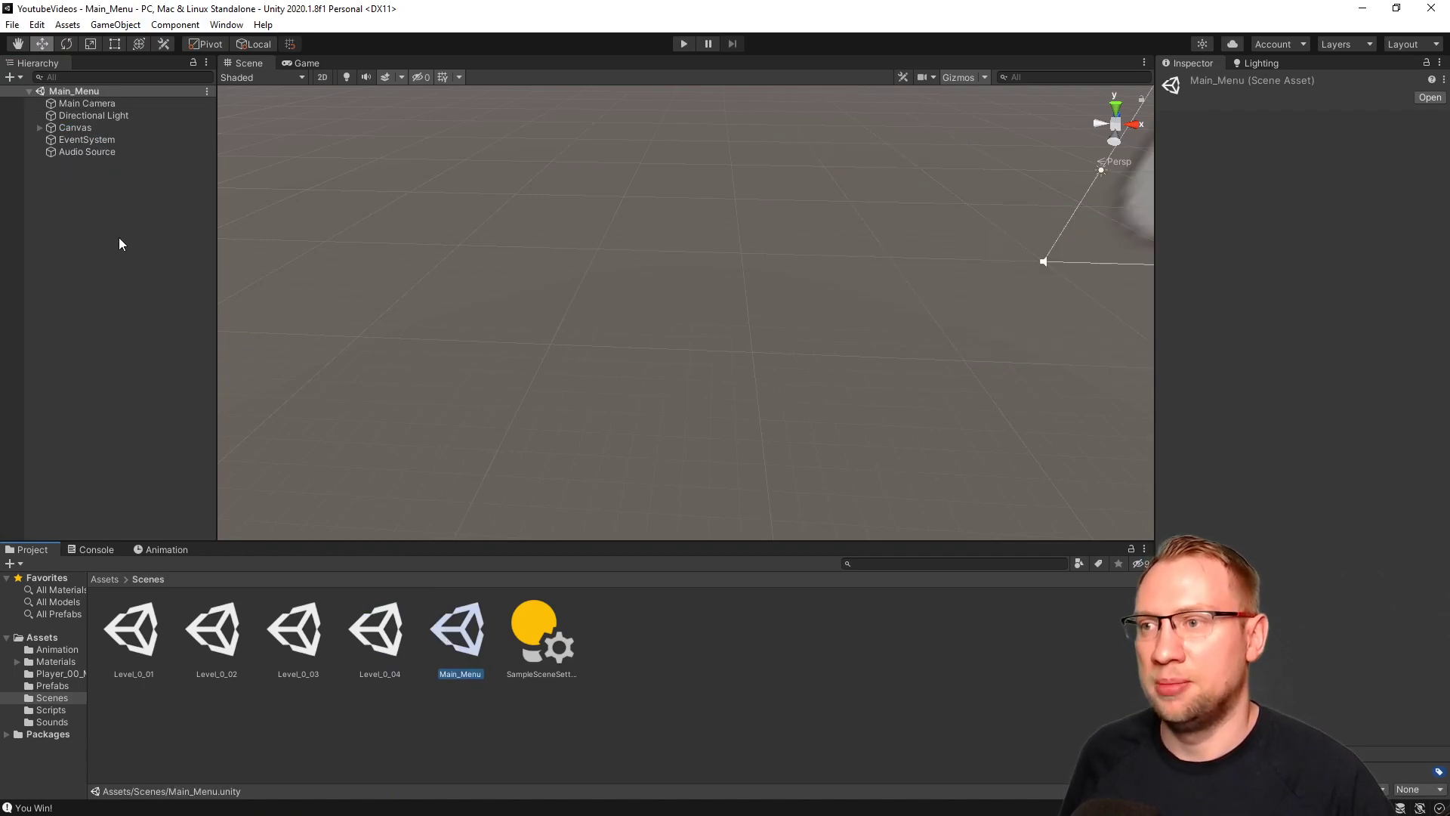
left_click(158, 384)
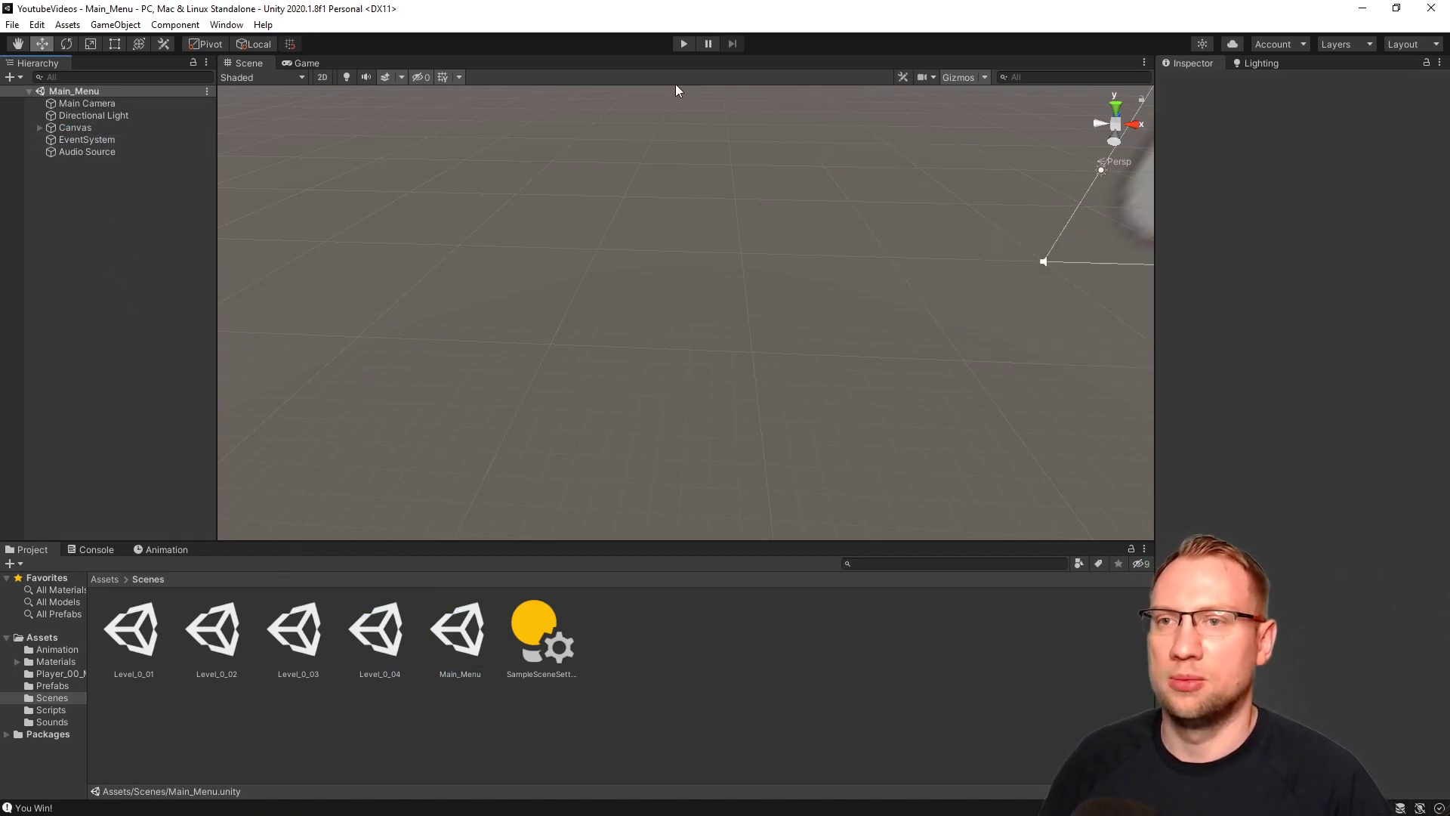
Playtest Level 1 and Level 2 from the main menu, using Next Level, Restart, and Main Menu.
left_click(685, 44)
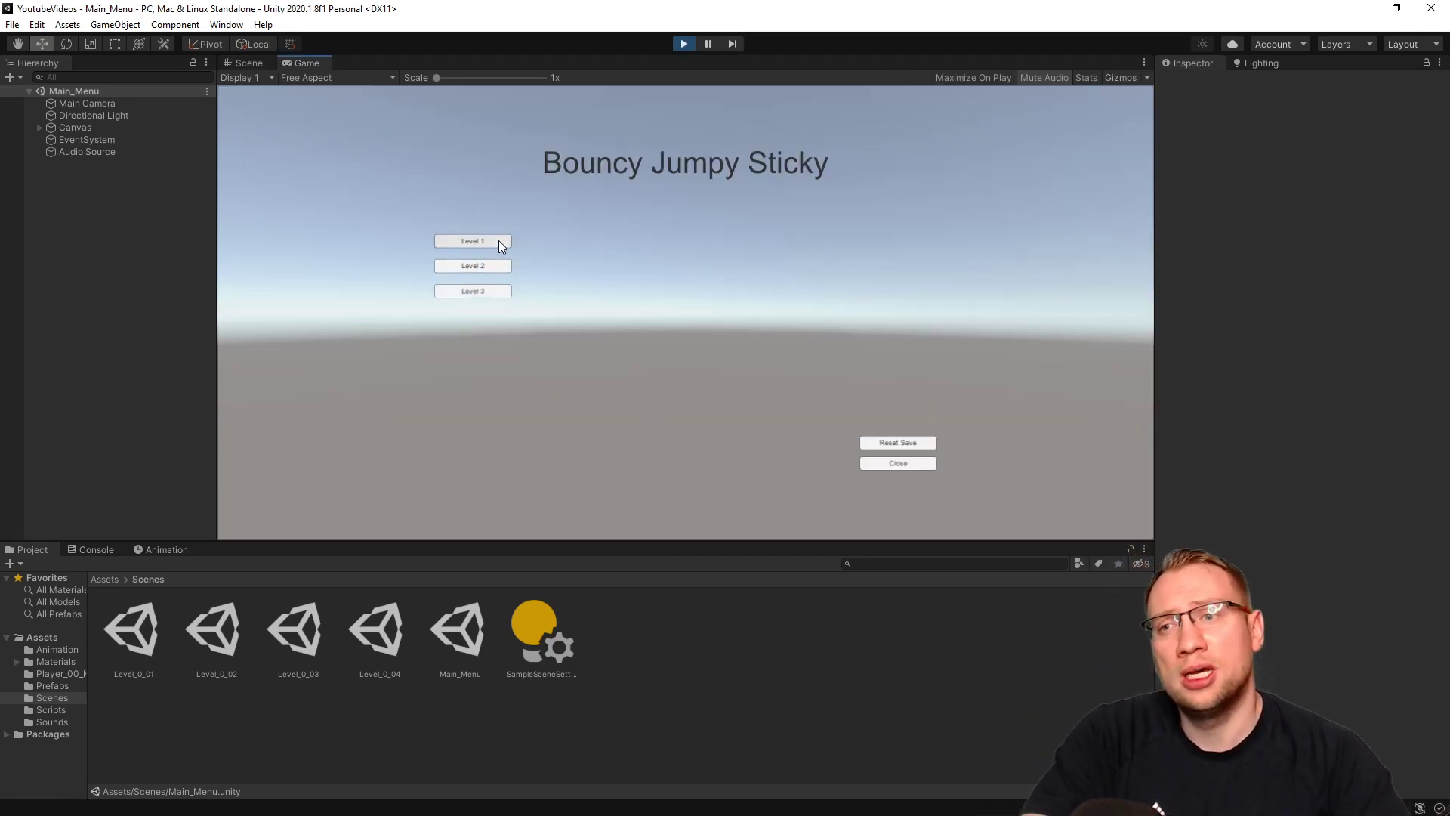
left_click(499, 243)
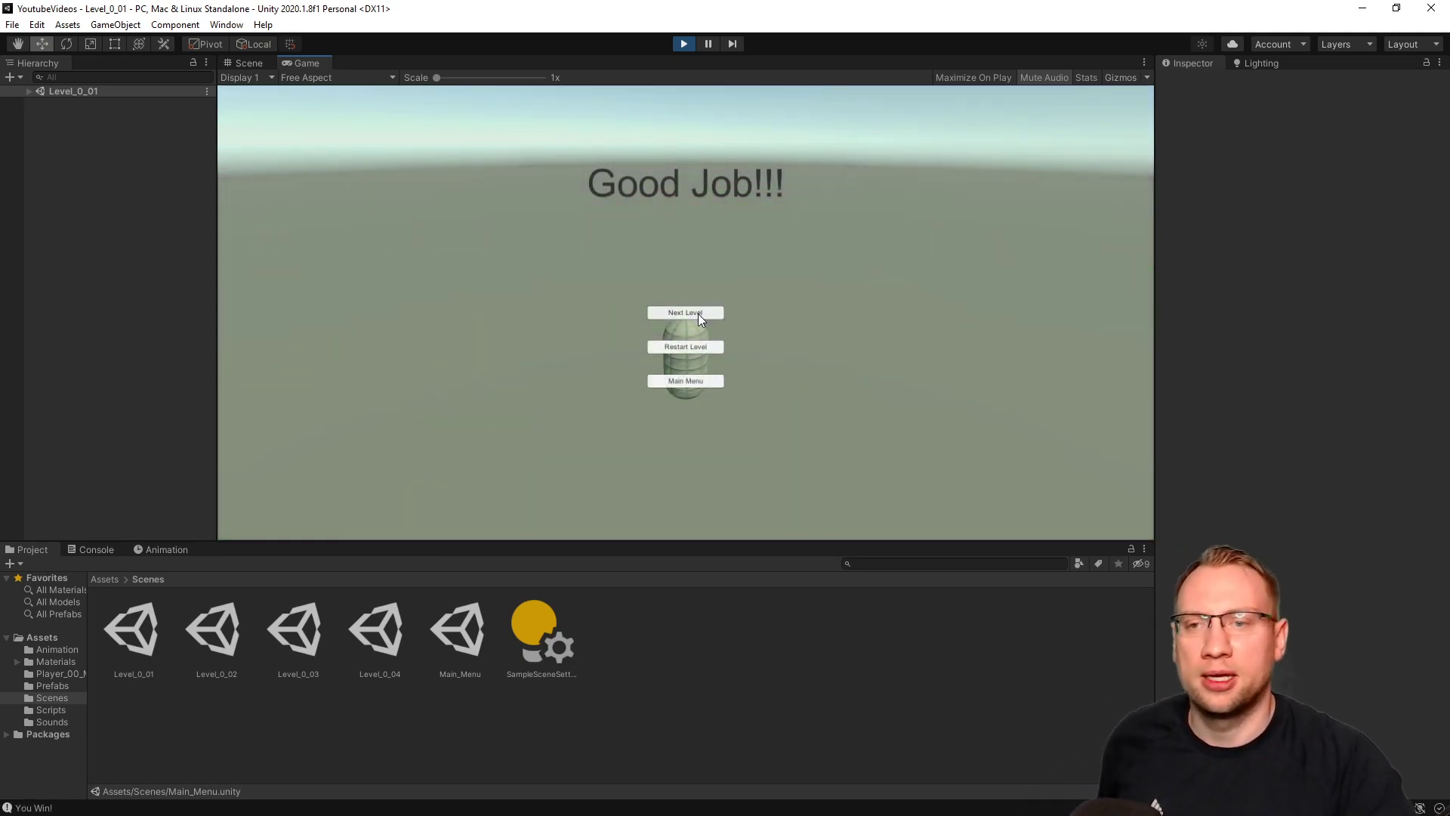
left_click(699, 314)
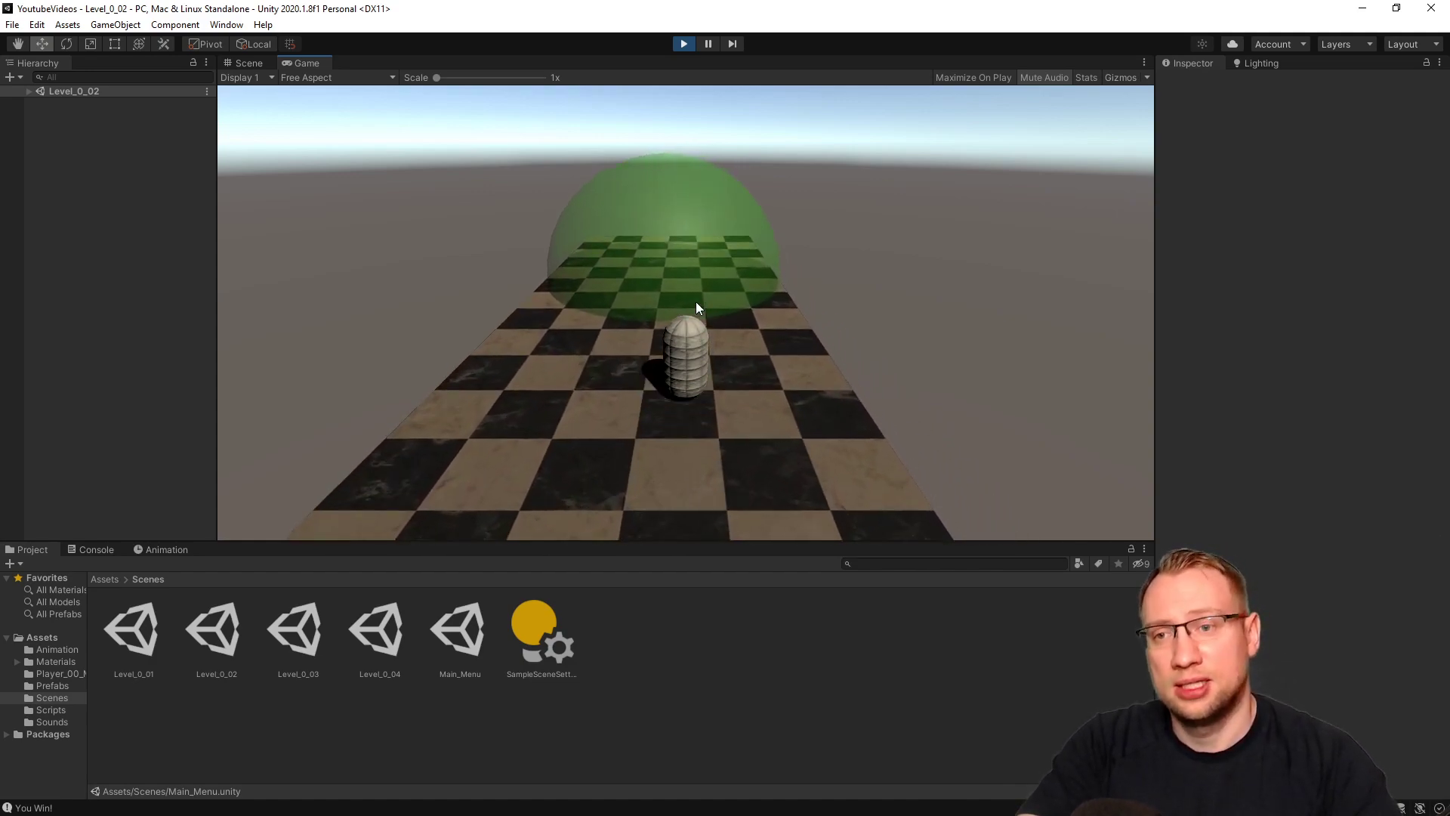
left_click(697, 353)
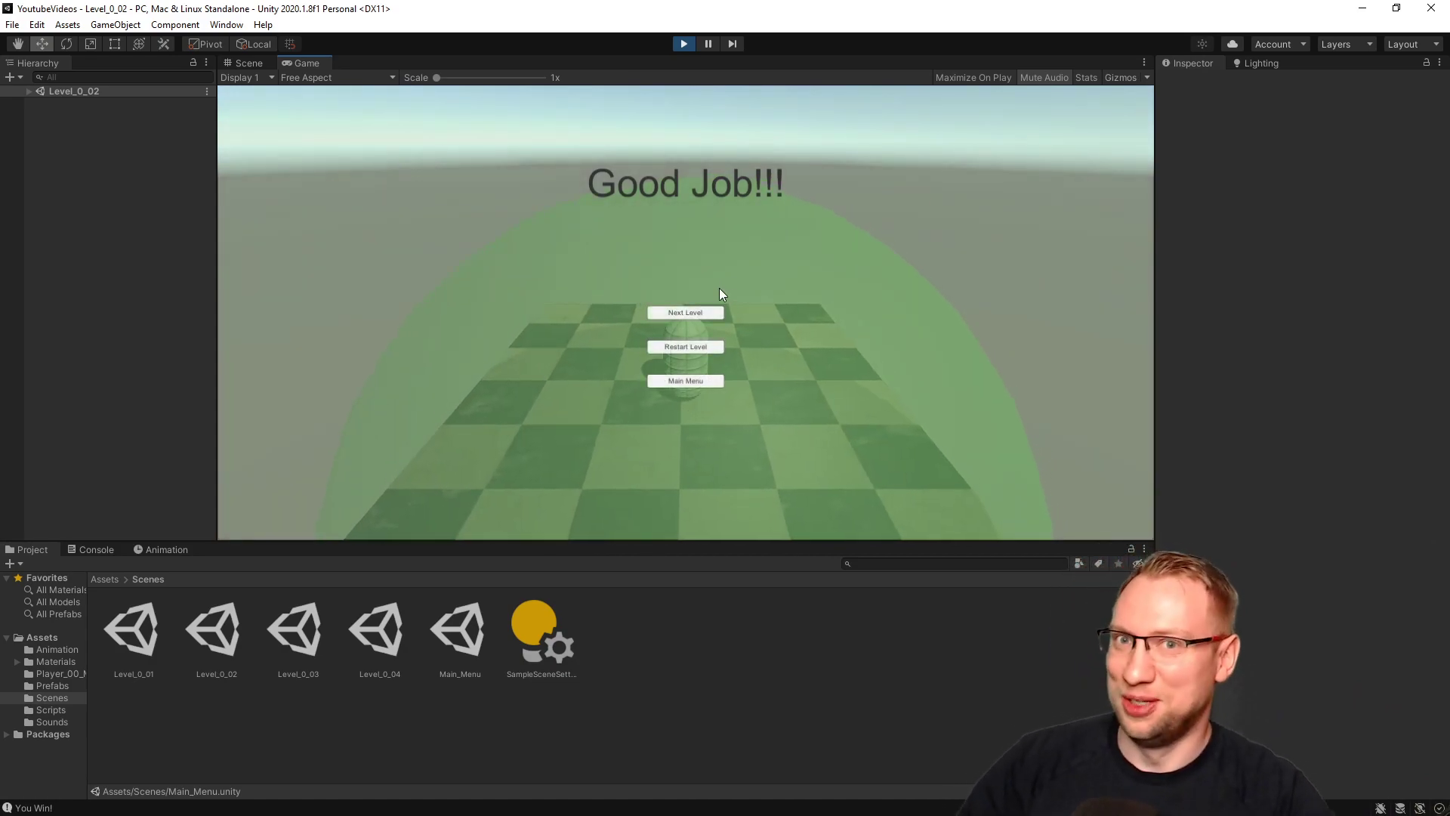
left_click(683, 382)
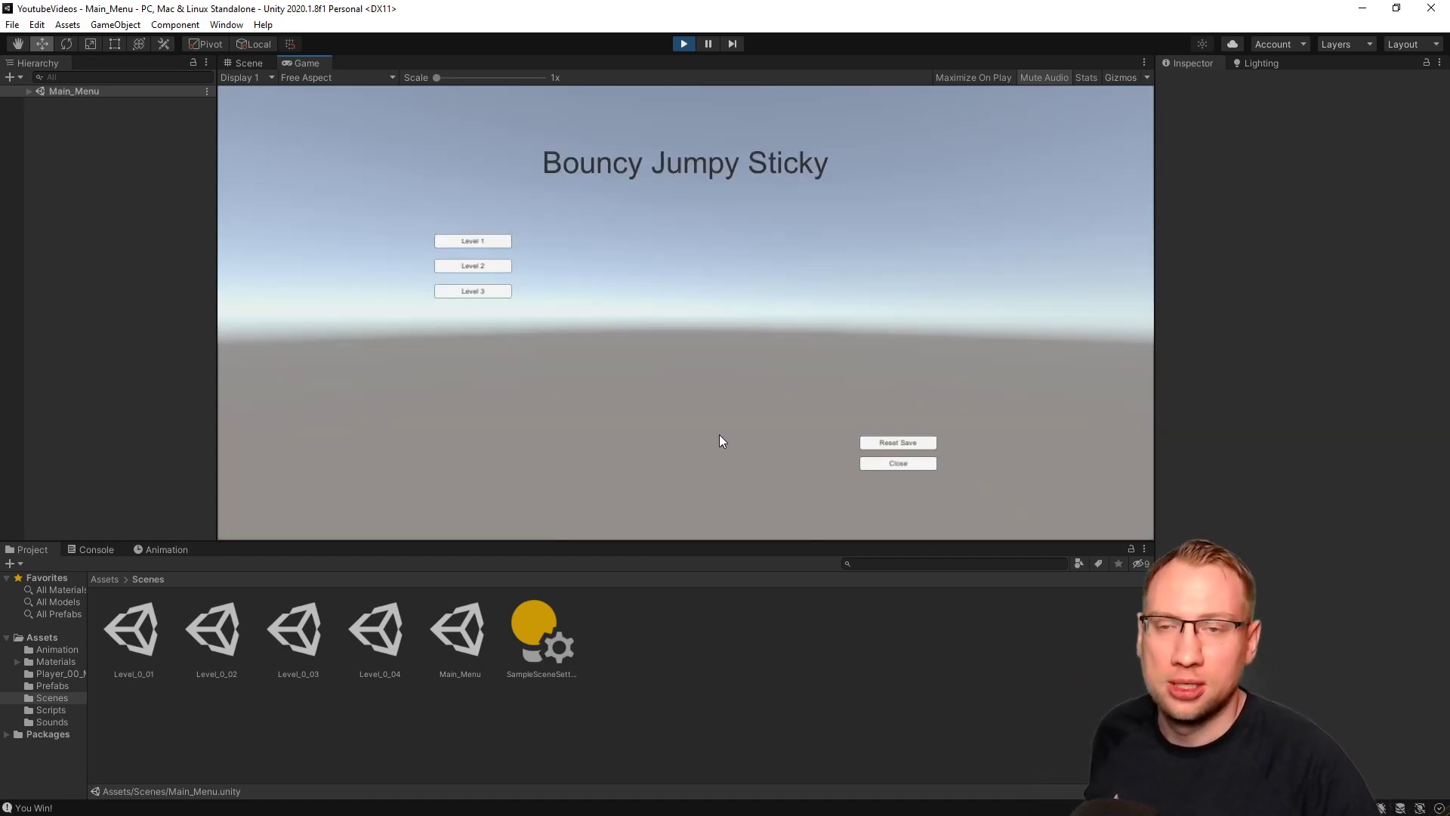